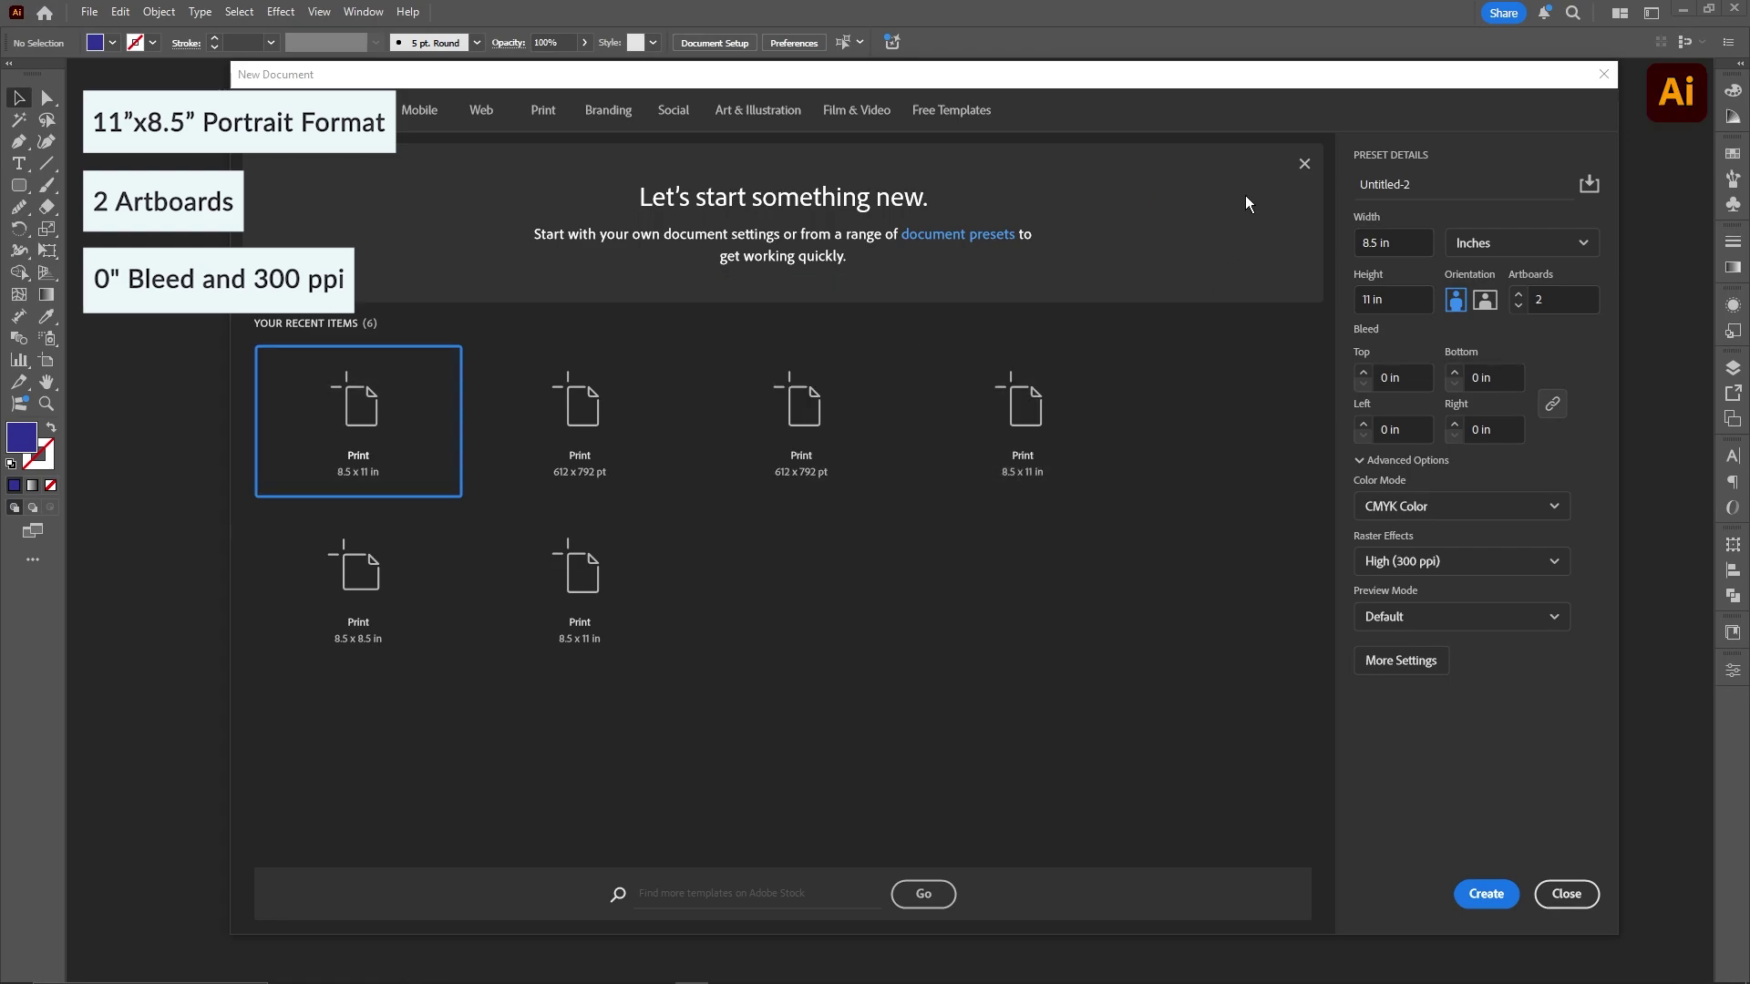
Create the two-artboard 8.5 × 11 in portrait CMYK document with 0 bleed at 300 ppi
drag(1256, 81, 1253, 75)
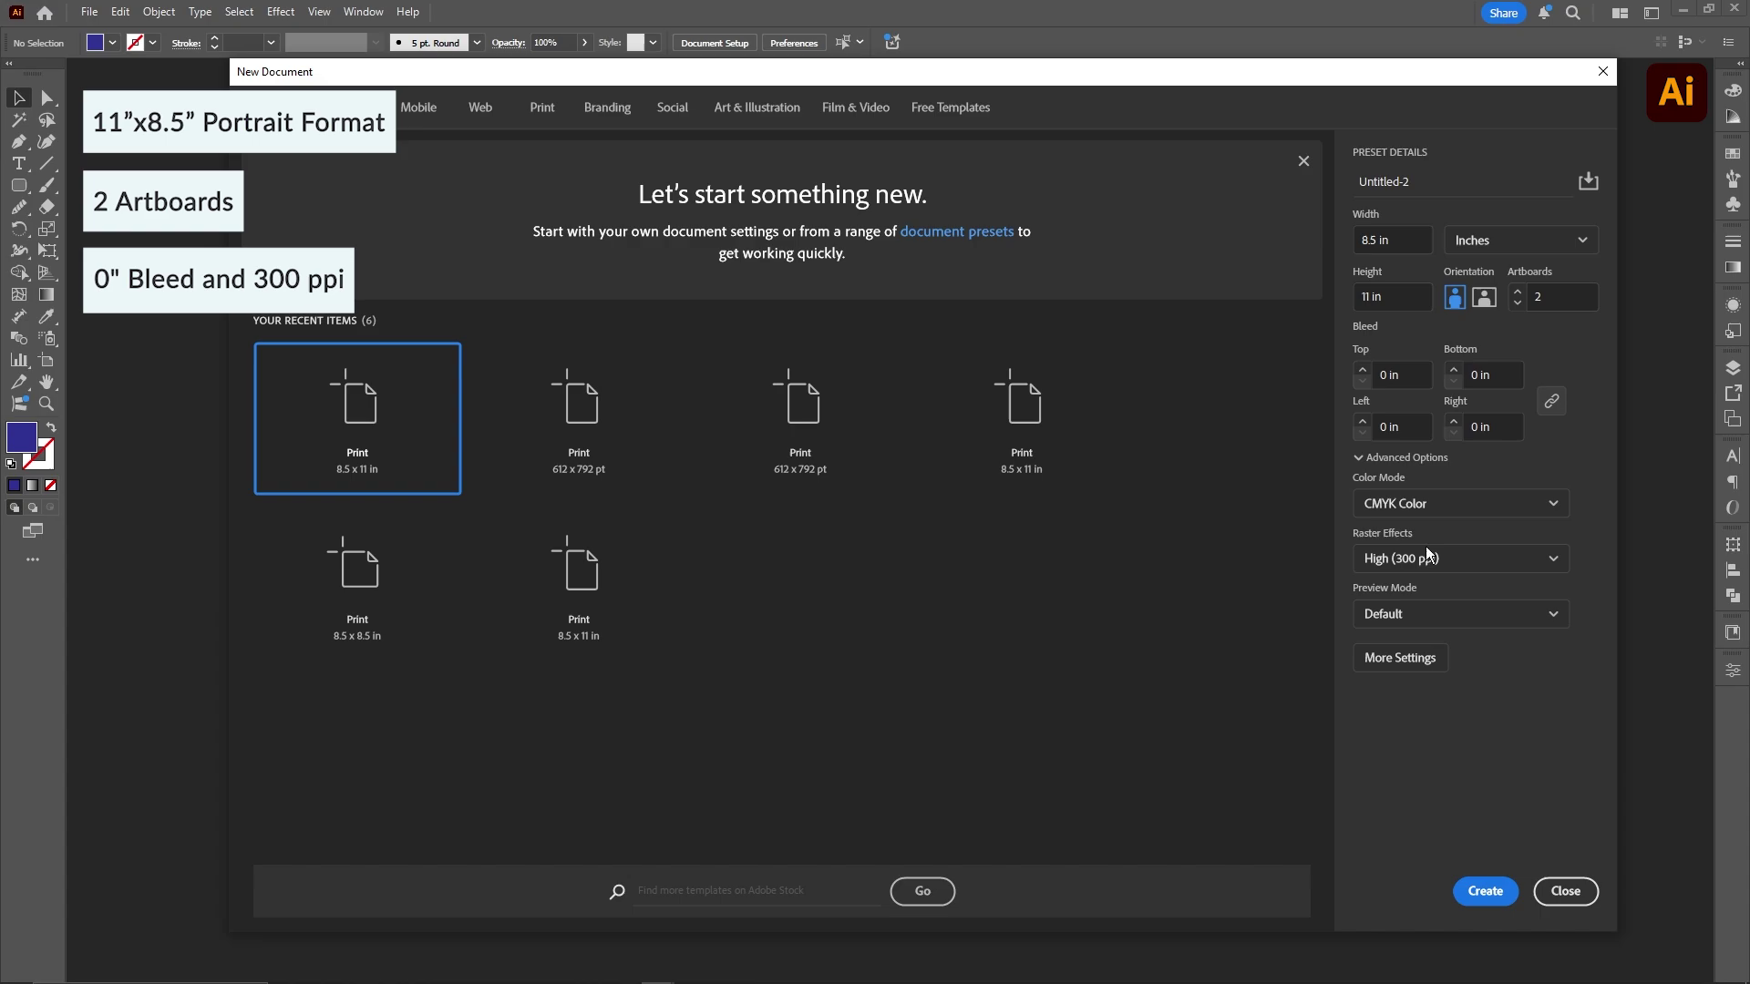
key(Return)
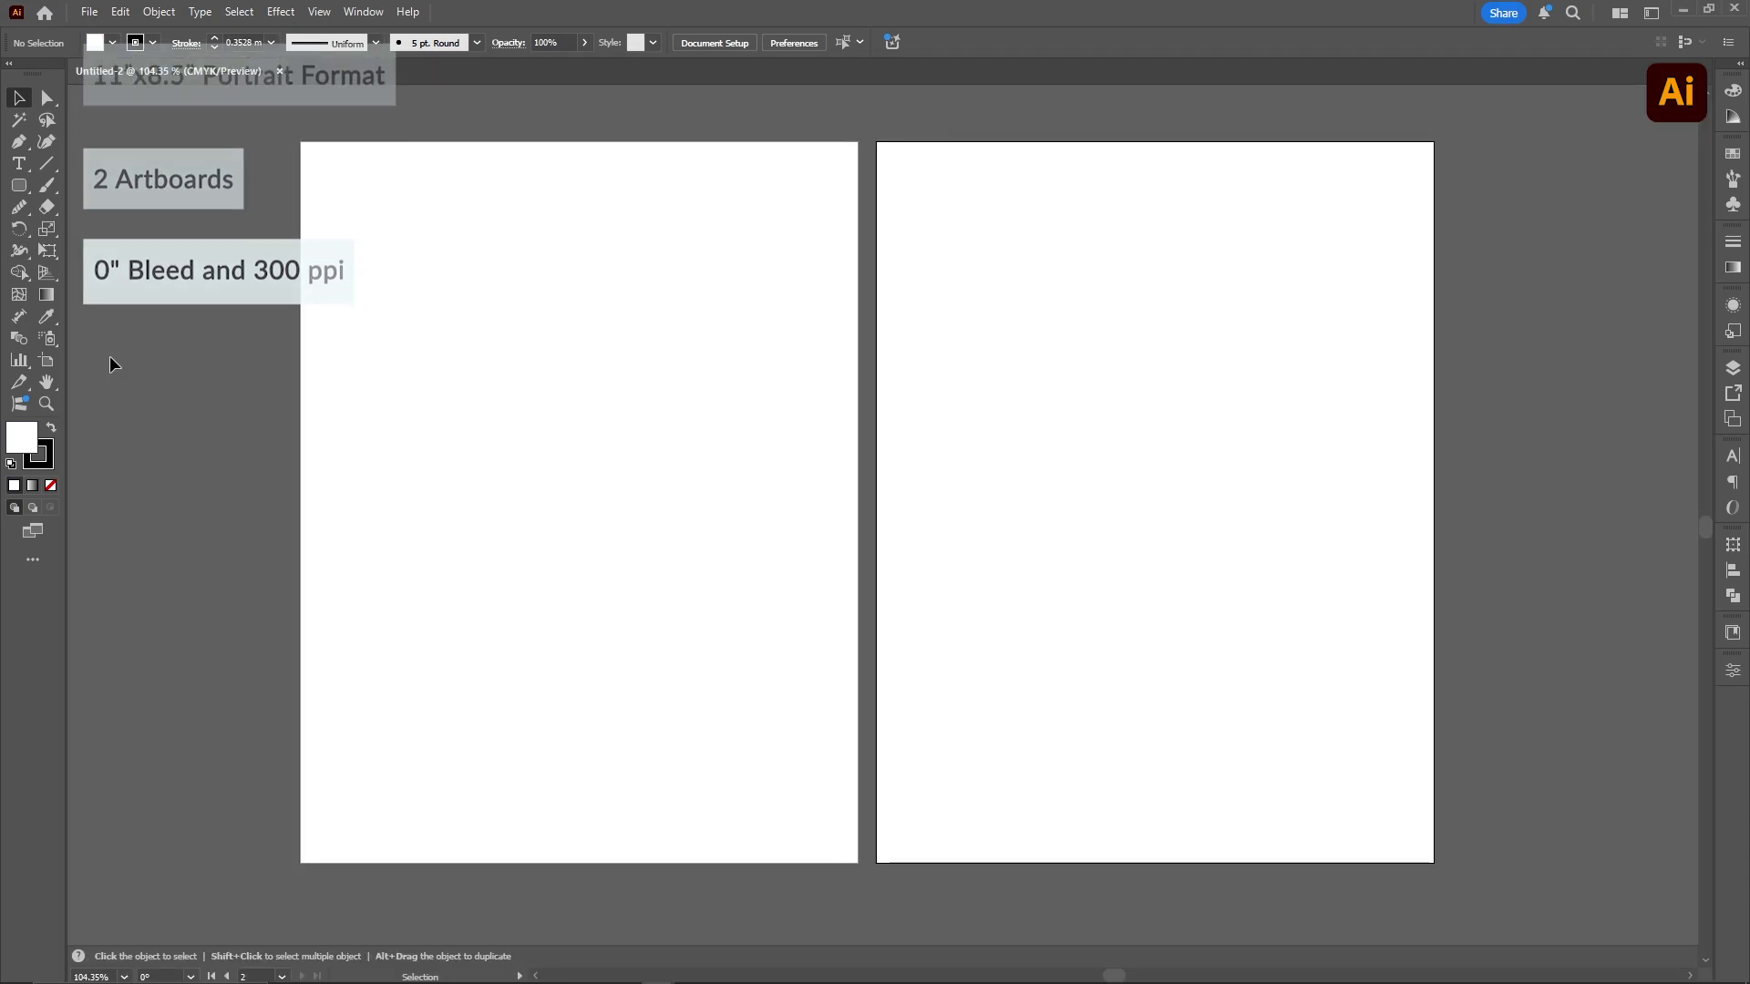
Slide Artboard 2 left until it meets Artboard 1 with no gap between the pages
click(46, 360)
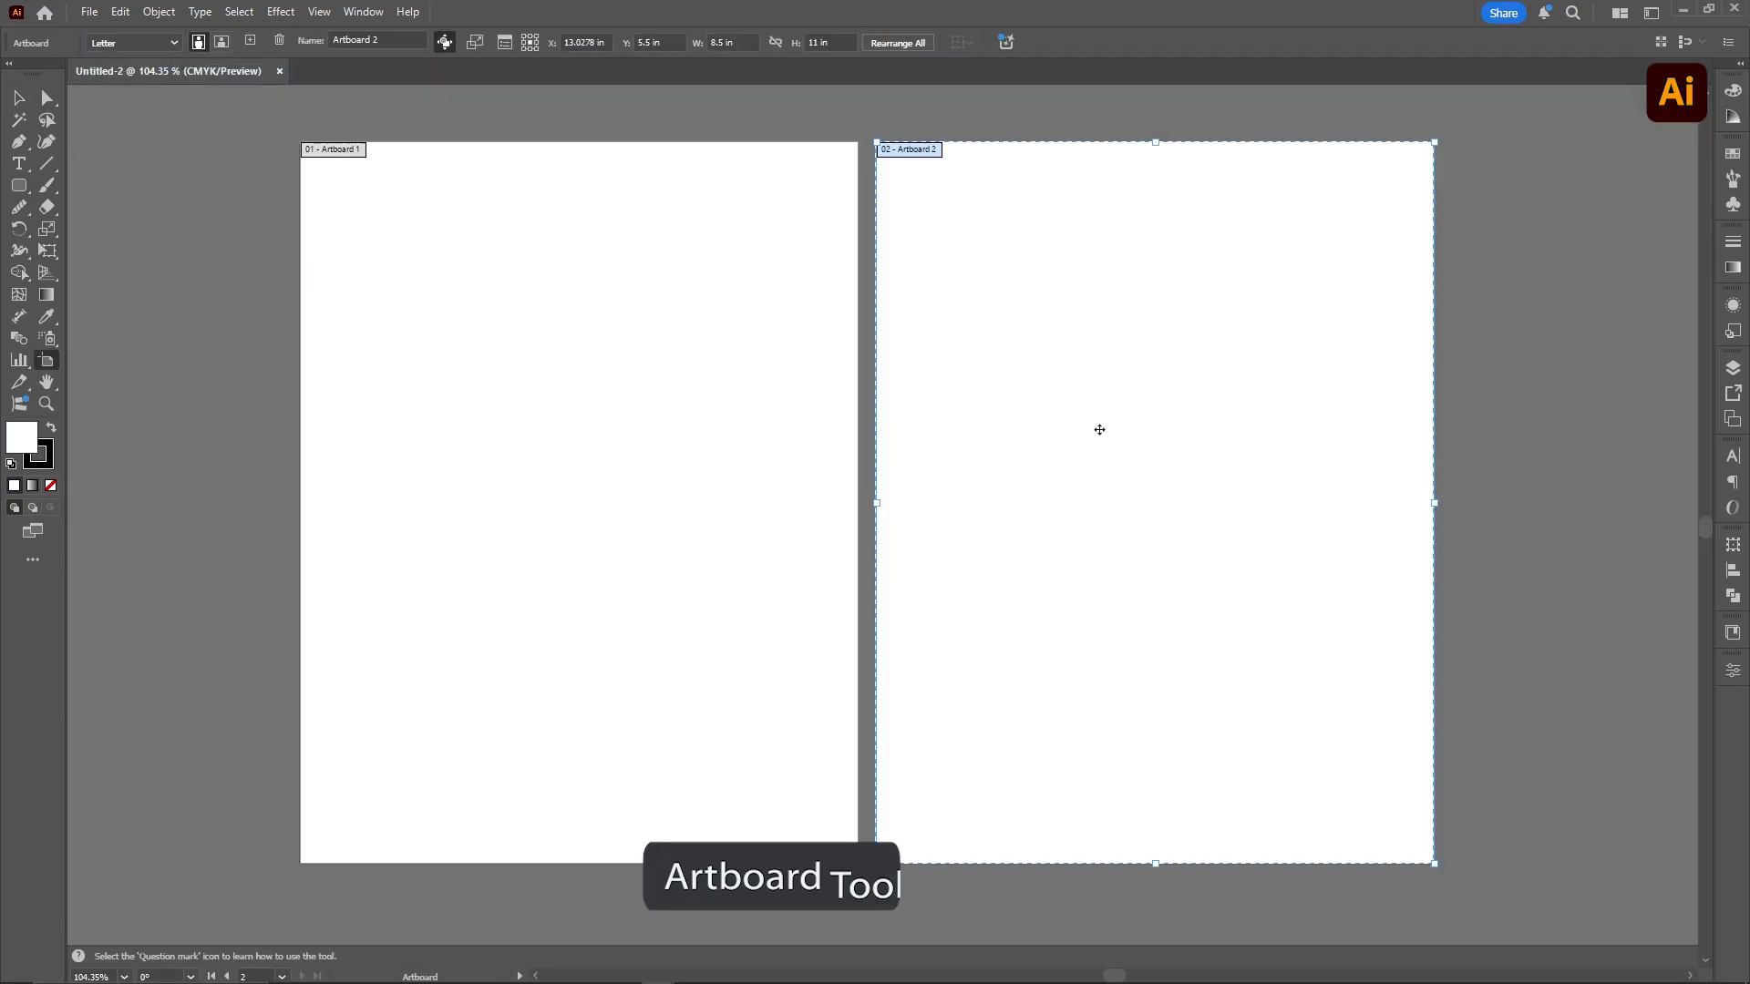
drag(1098, 429, 1078, 426)
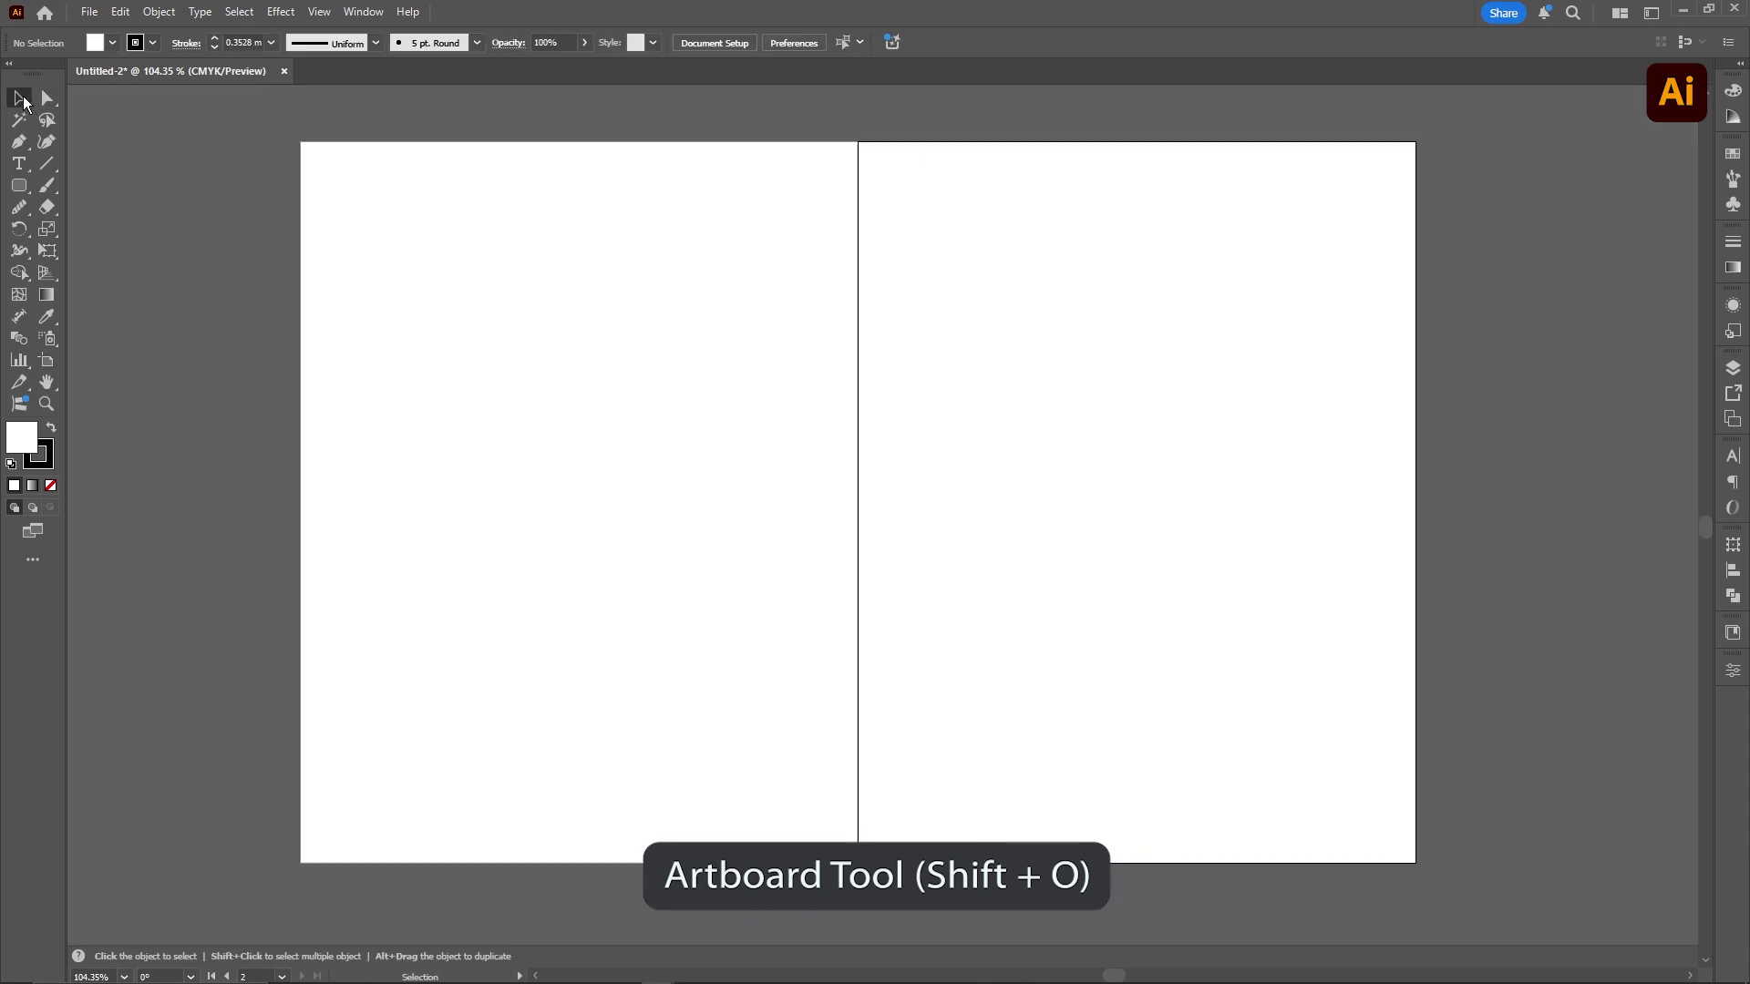
click(18, 98)
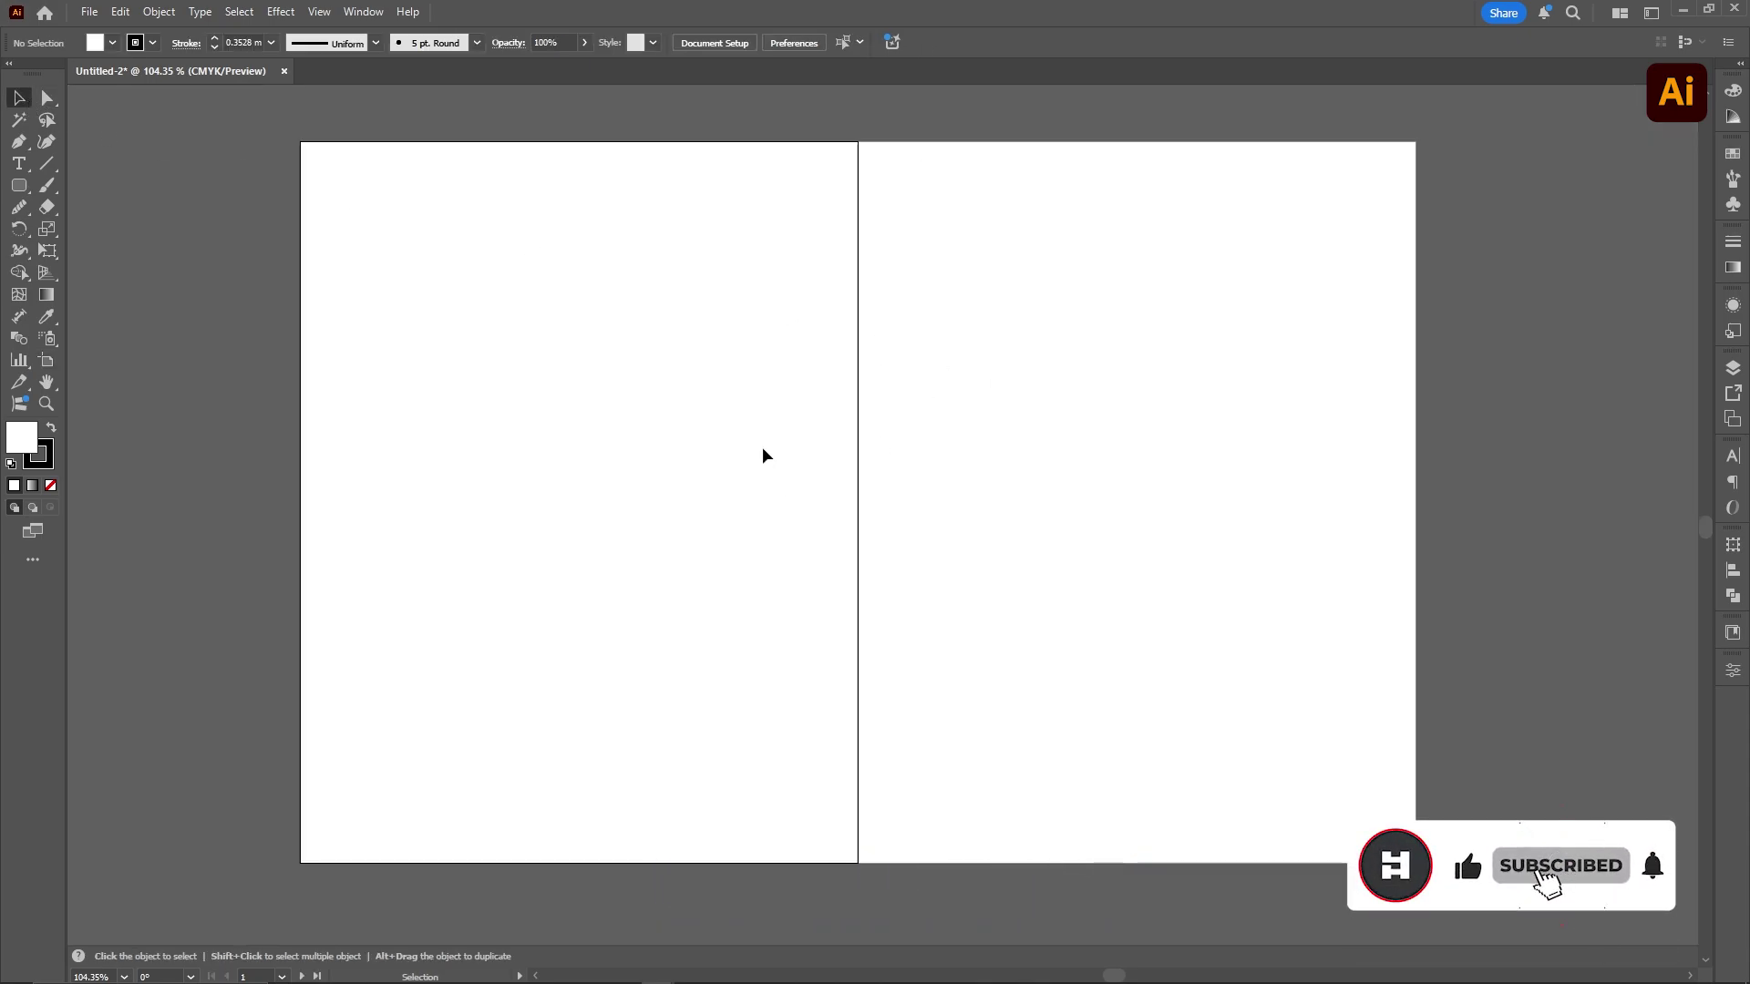
Draw a straight horizontal line about 5.51 in long near the top of the left page
click(47, 165)
mouse_move(404, 297)
mouse_down()
mouse_move(729, 305)
mouse_move(780, 370)
mouse_move(750, 368)
mouse_move(767, 362)
mouse_up()
key(shift+v)
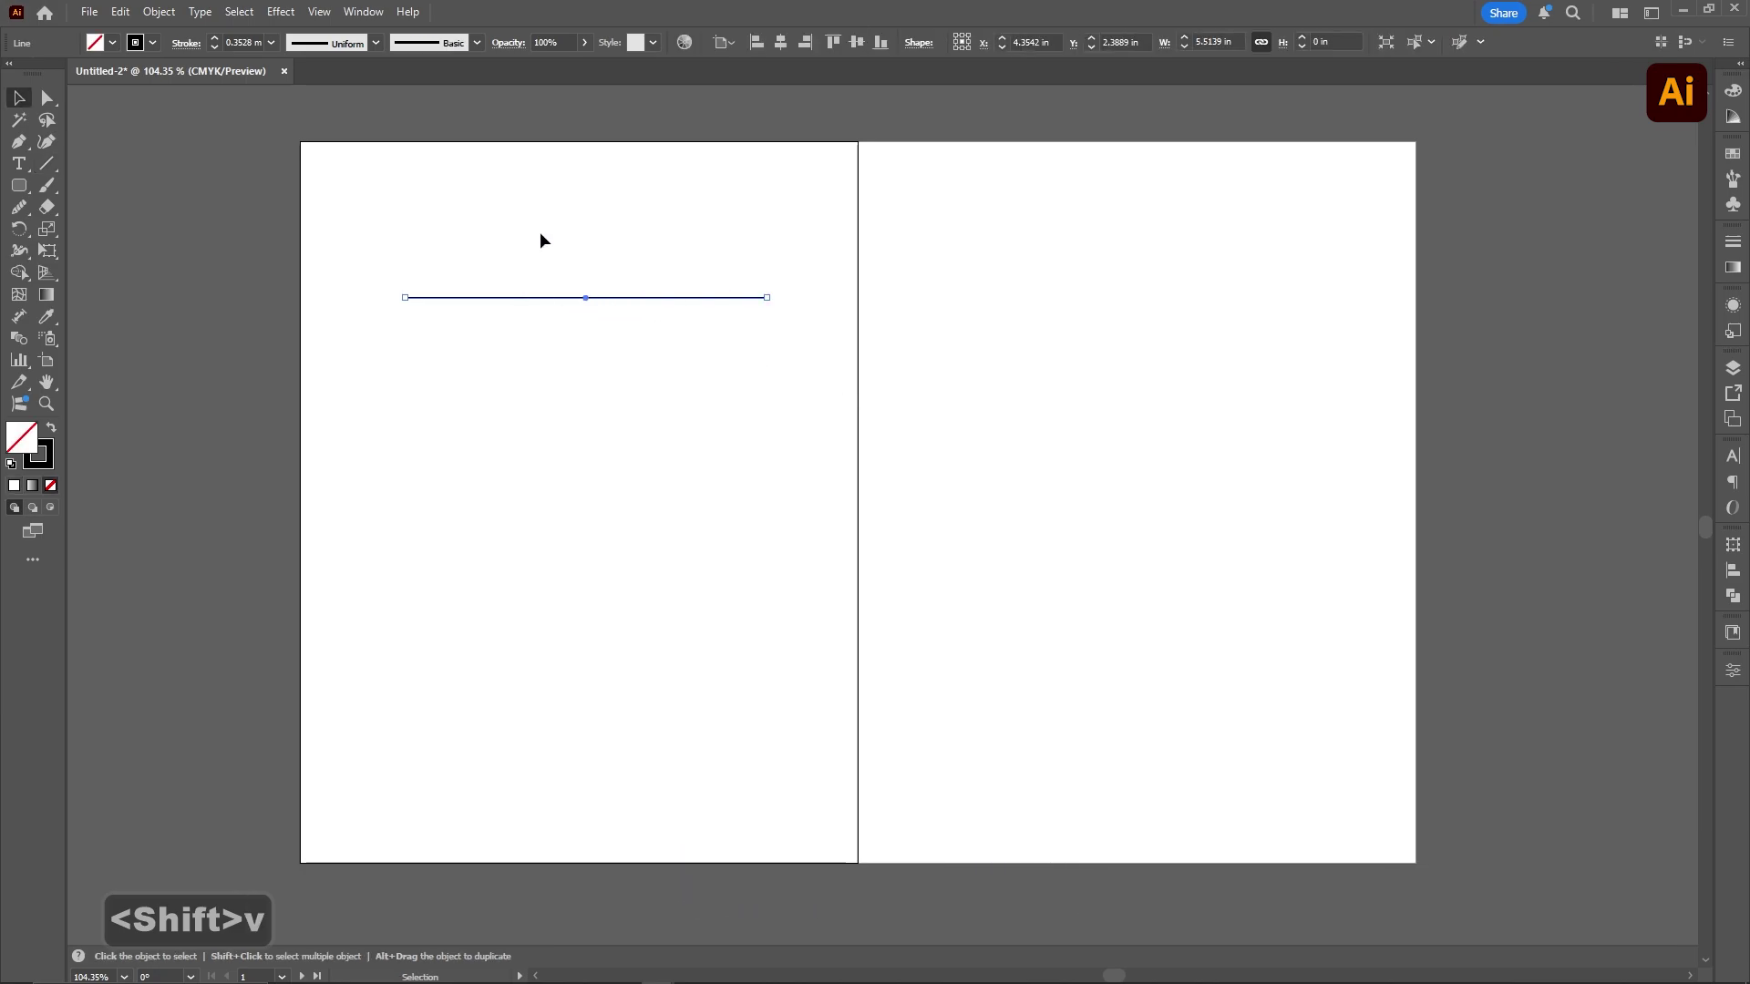
click(775, 248)
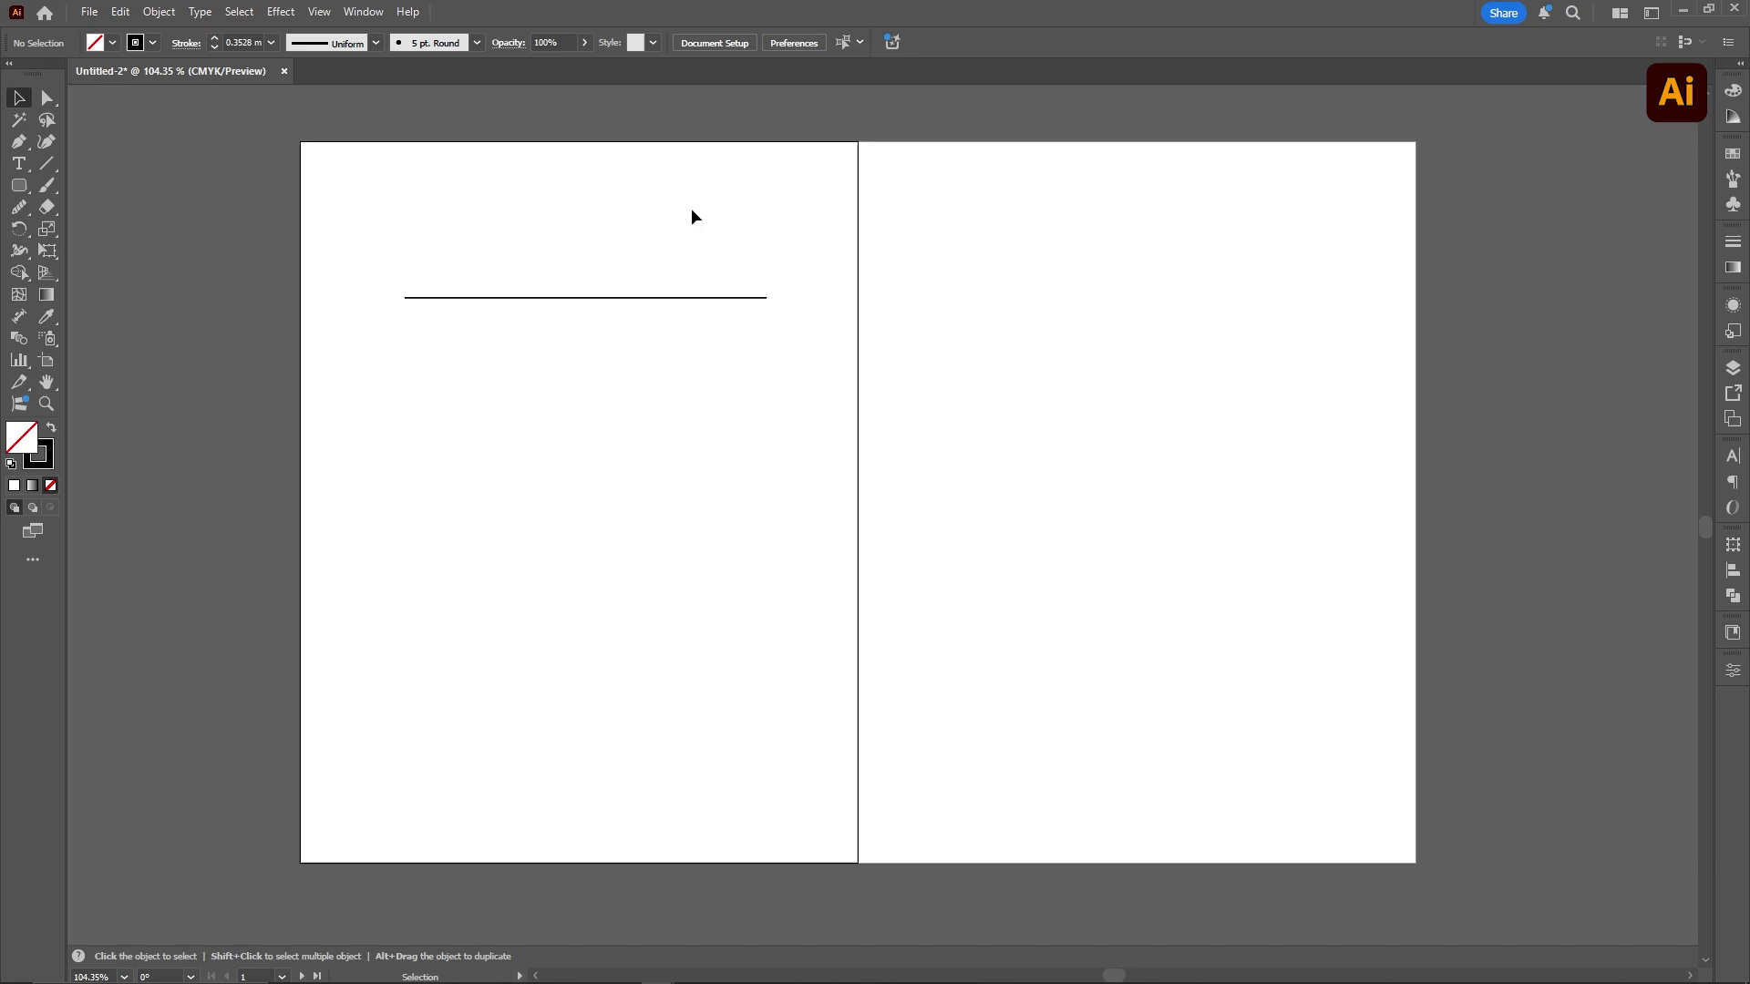
Give the line a Transform effect with 50 copies spaced about 0.11 in vertically
drag(656, 393, 401, 160)
click(281, 11)
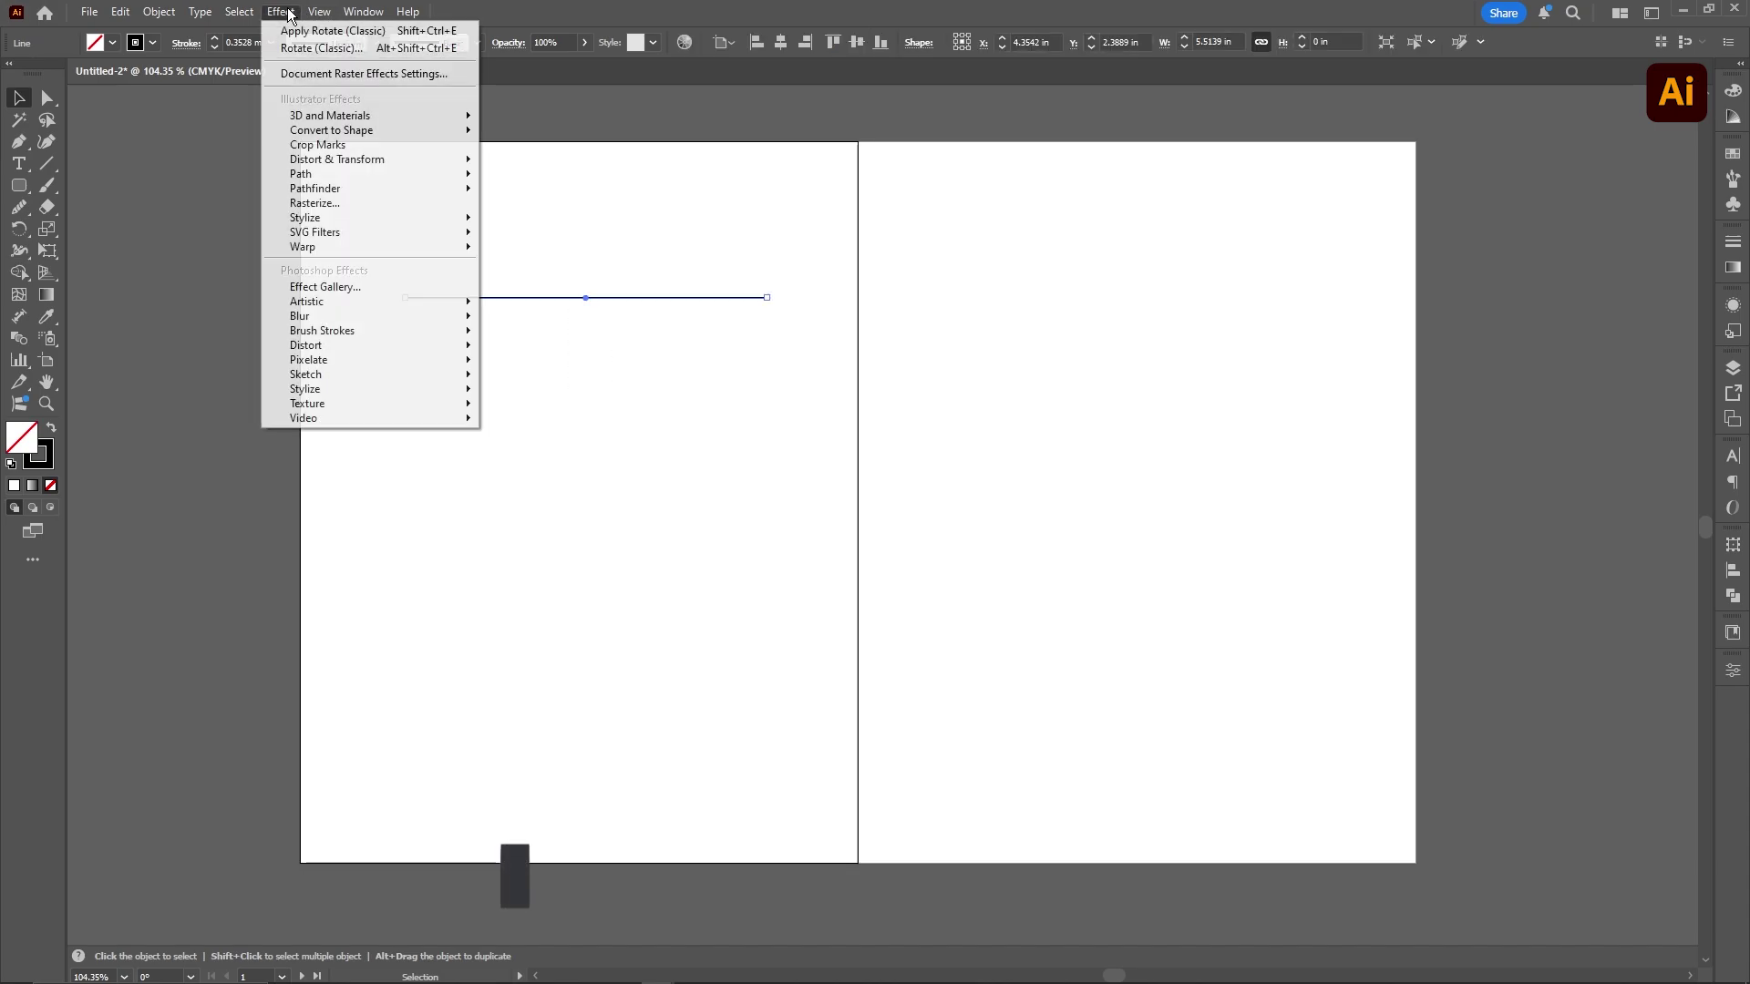
mouse_move(444, 169)
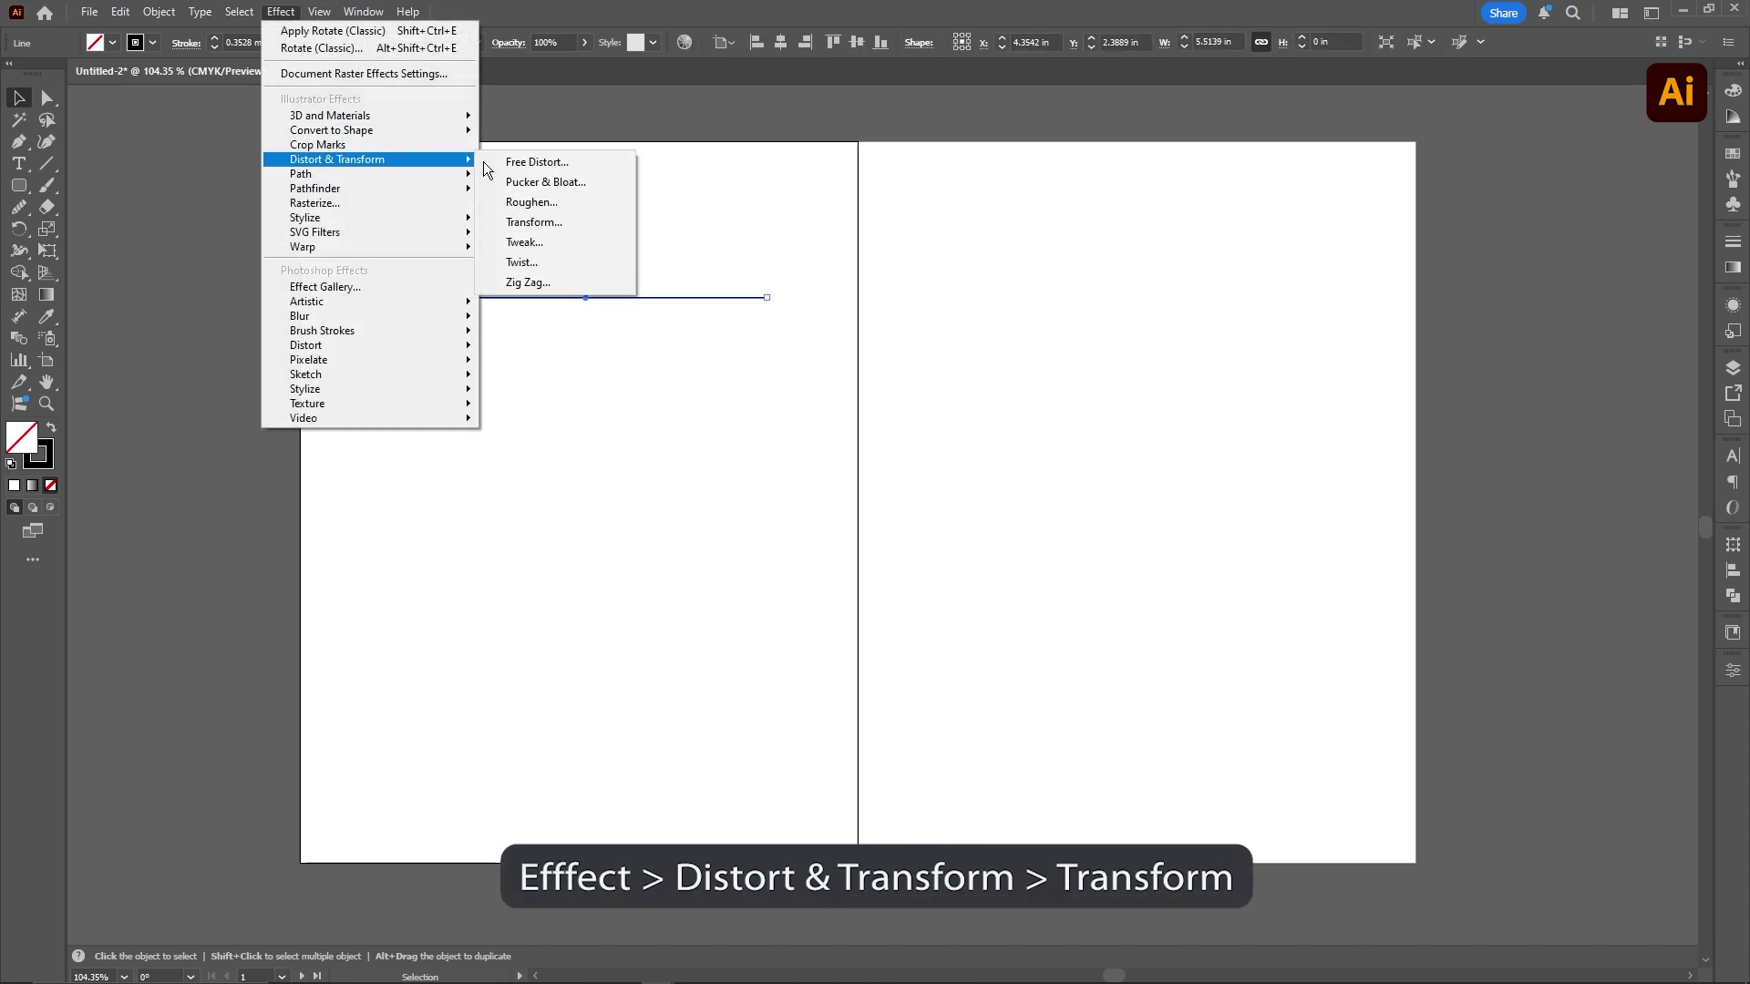
click(583, 230)
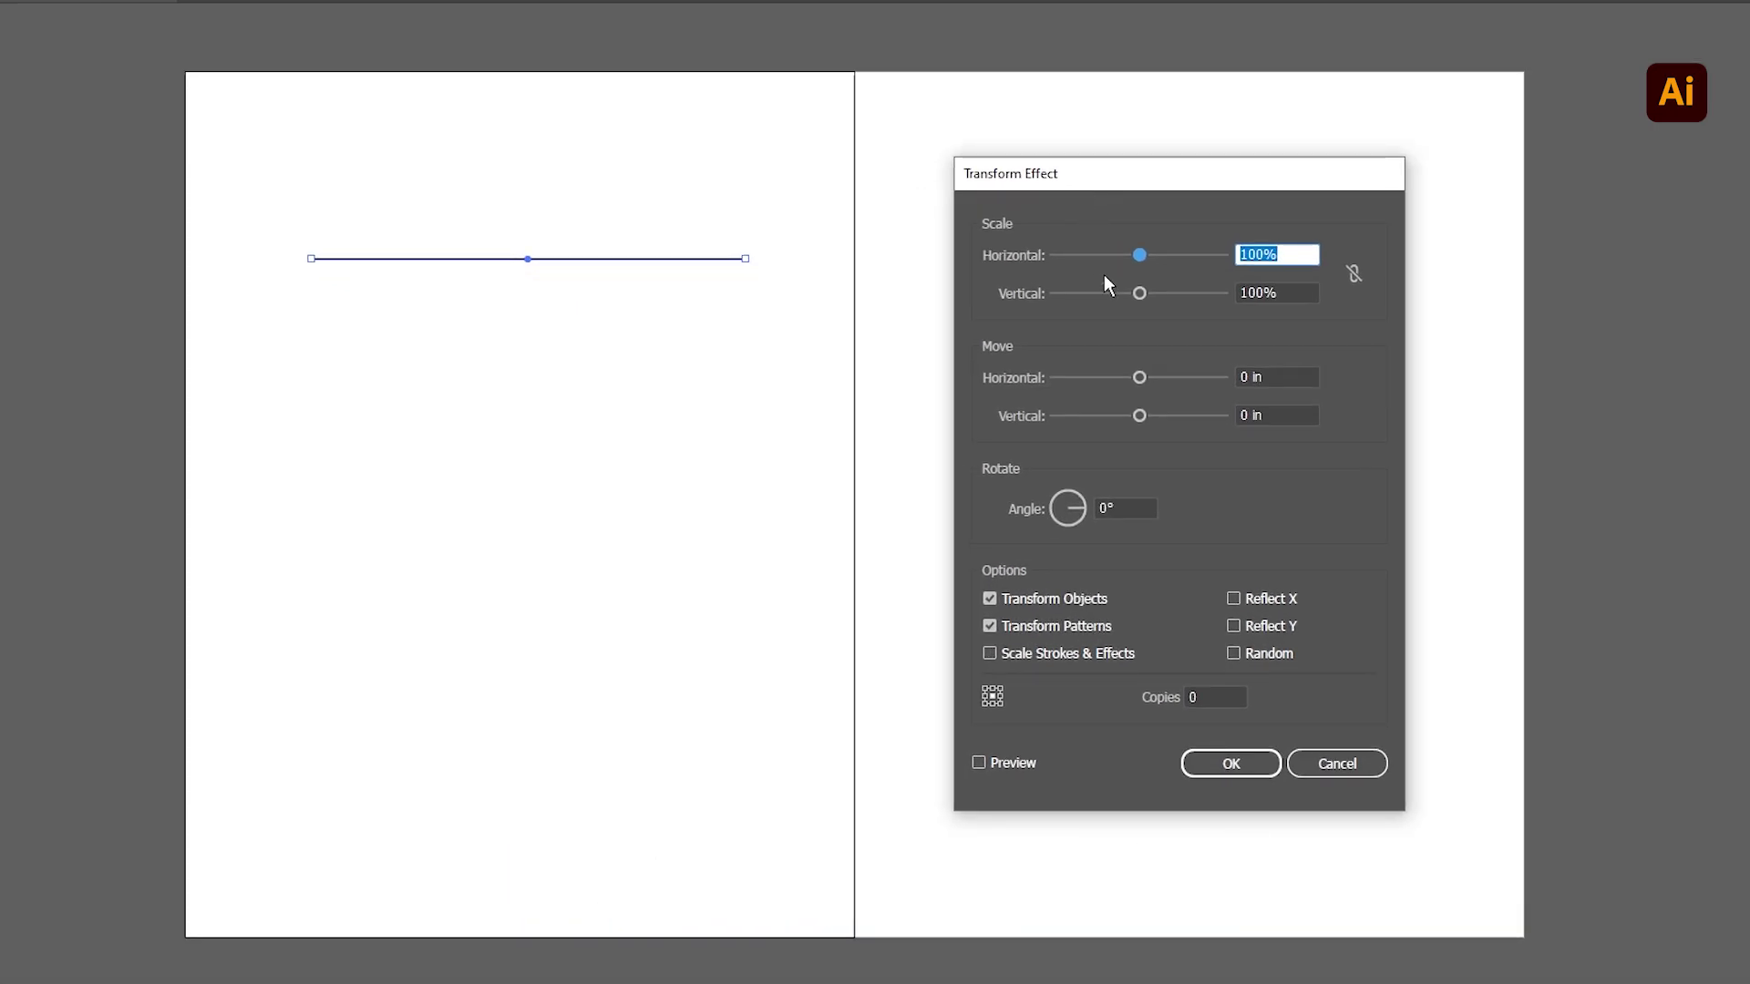
click(1208, 698)
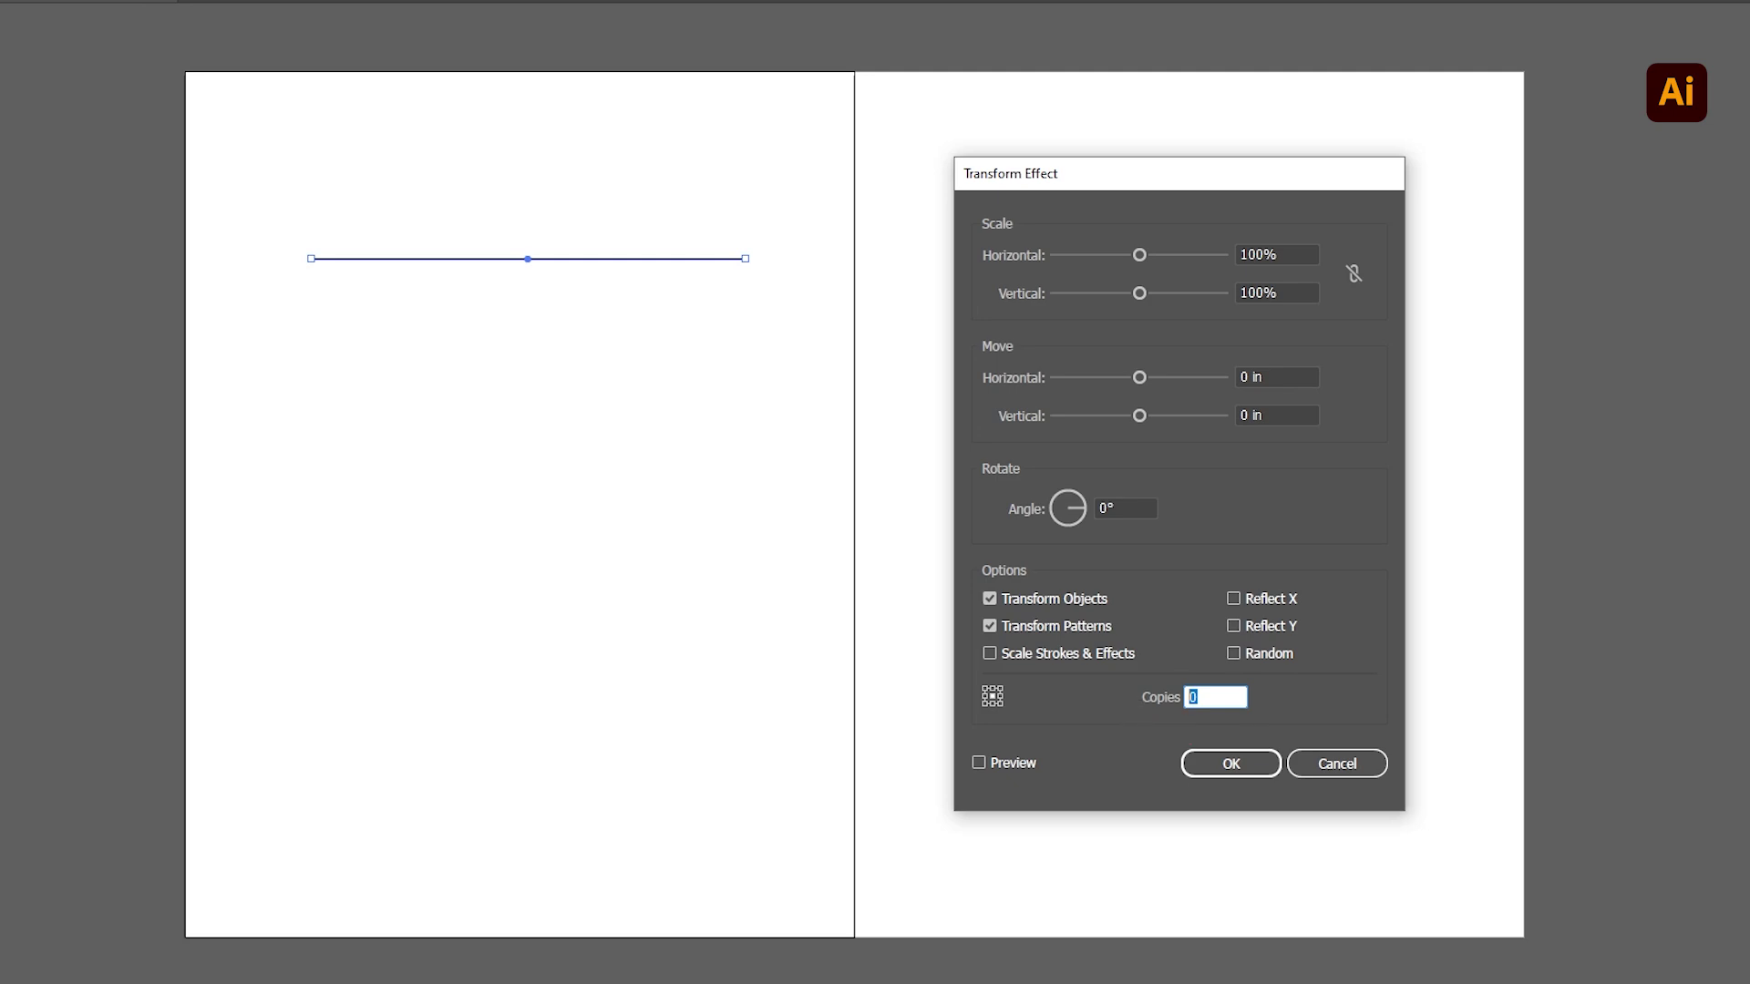
text(50)
click(980, 763)
drag(1145, 415, 1147, 414)
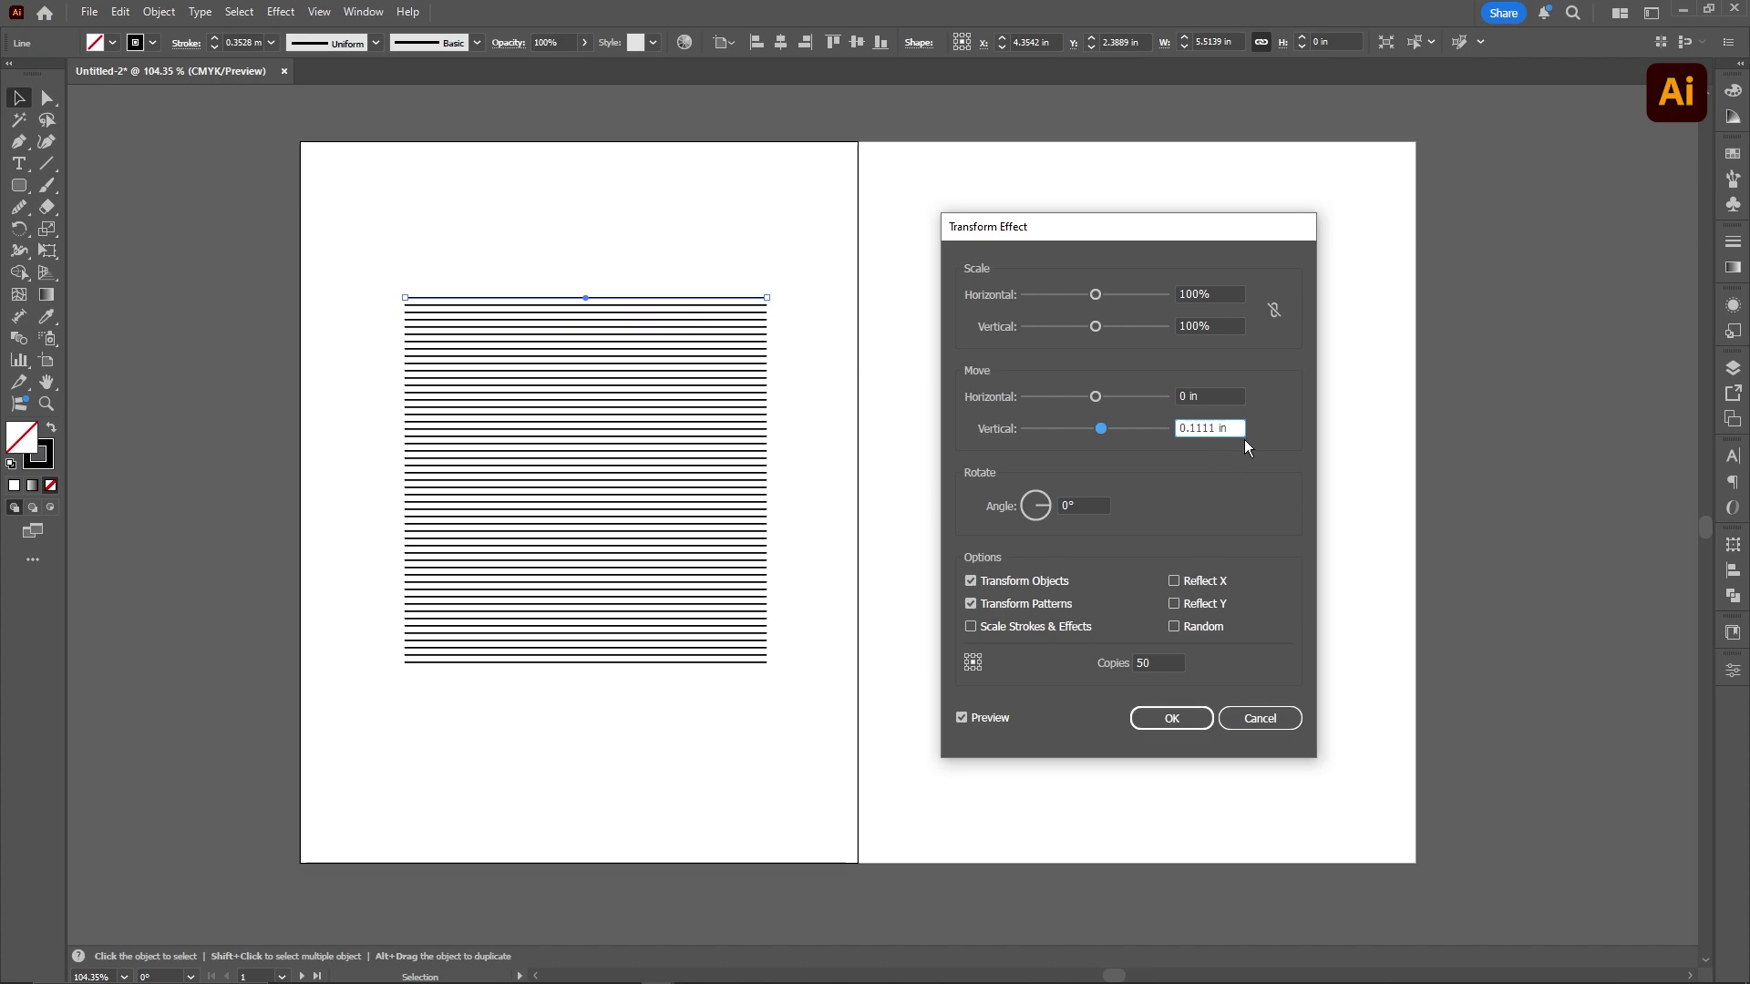
Apply the 50-copy transform and trial 1 mm and 1.5 mm stroke weights on the stripes
click(1183, 715)
click(272, 43)
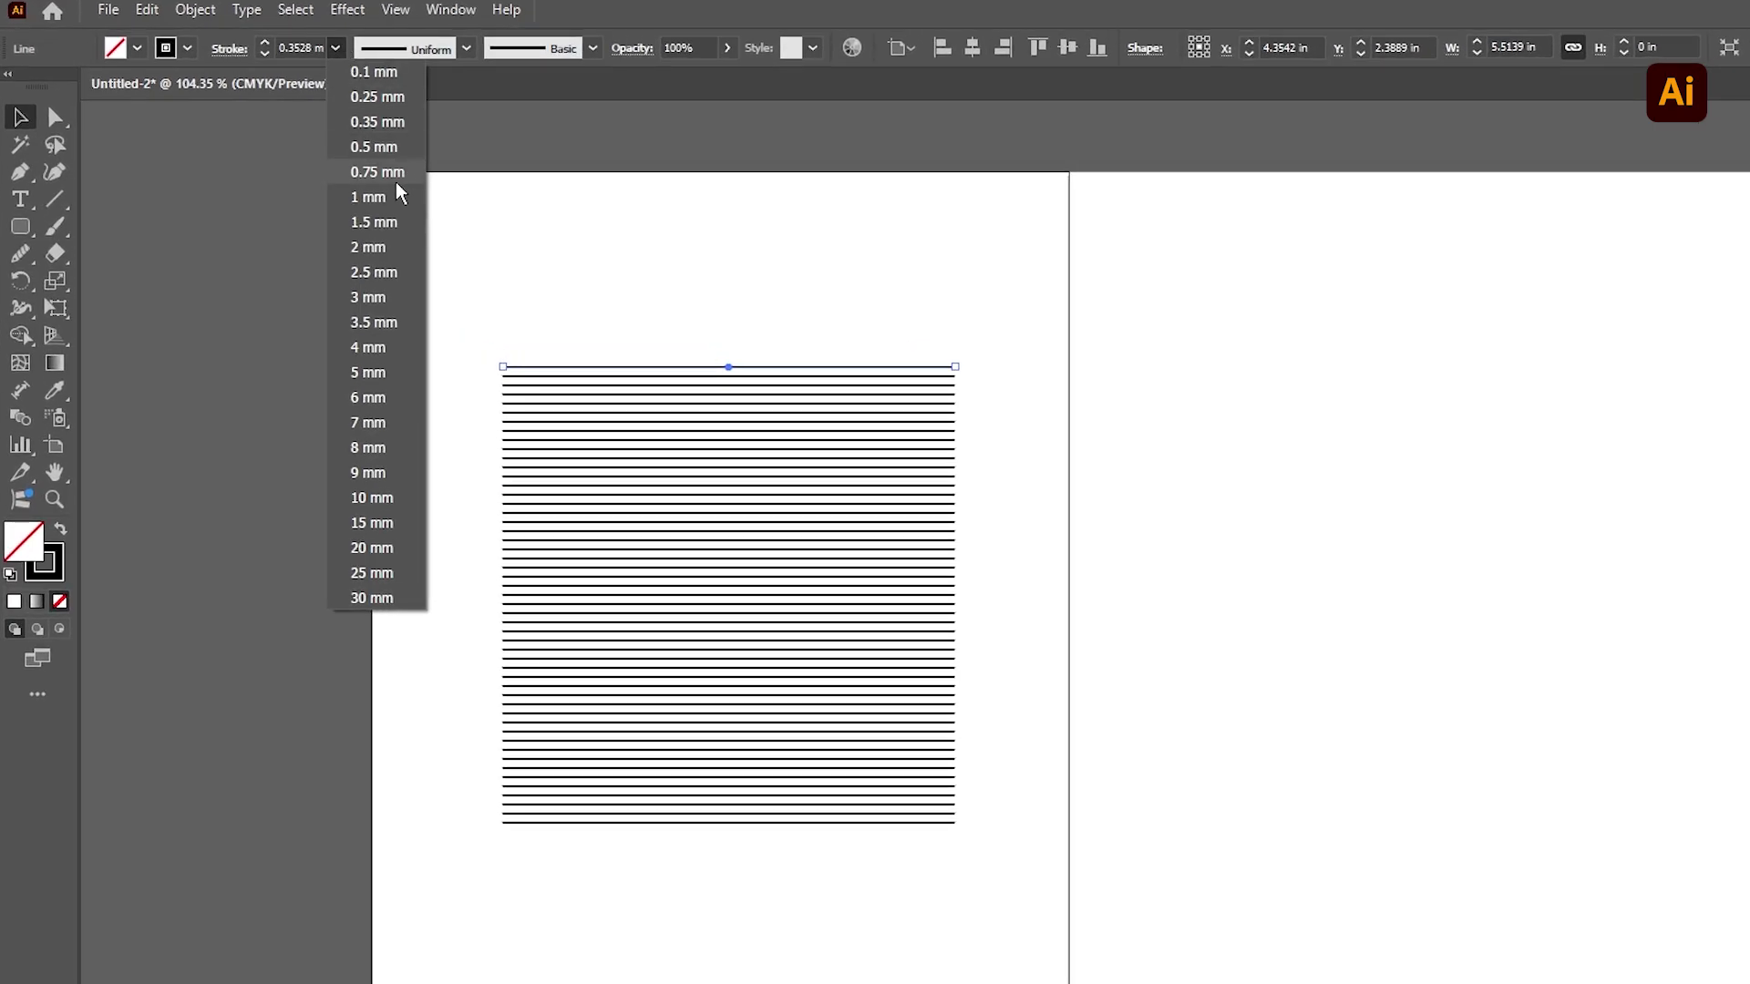
click(398, 195)
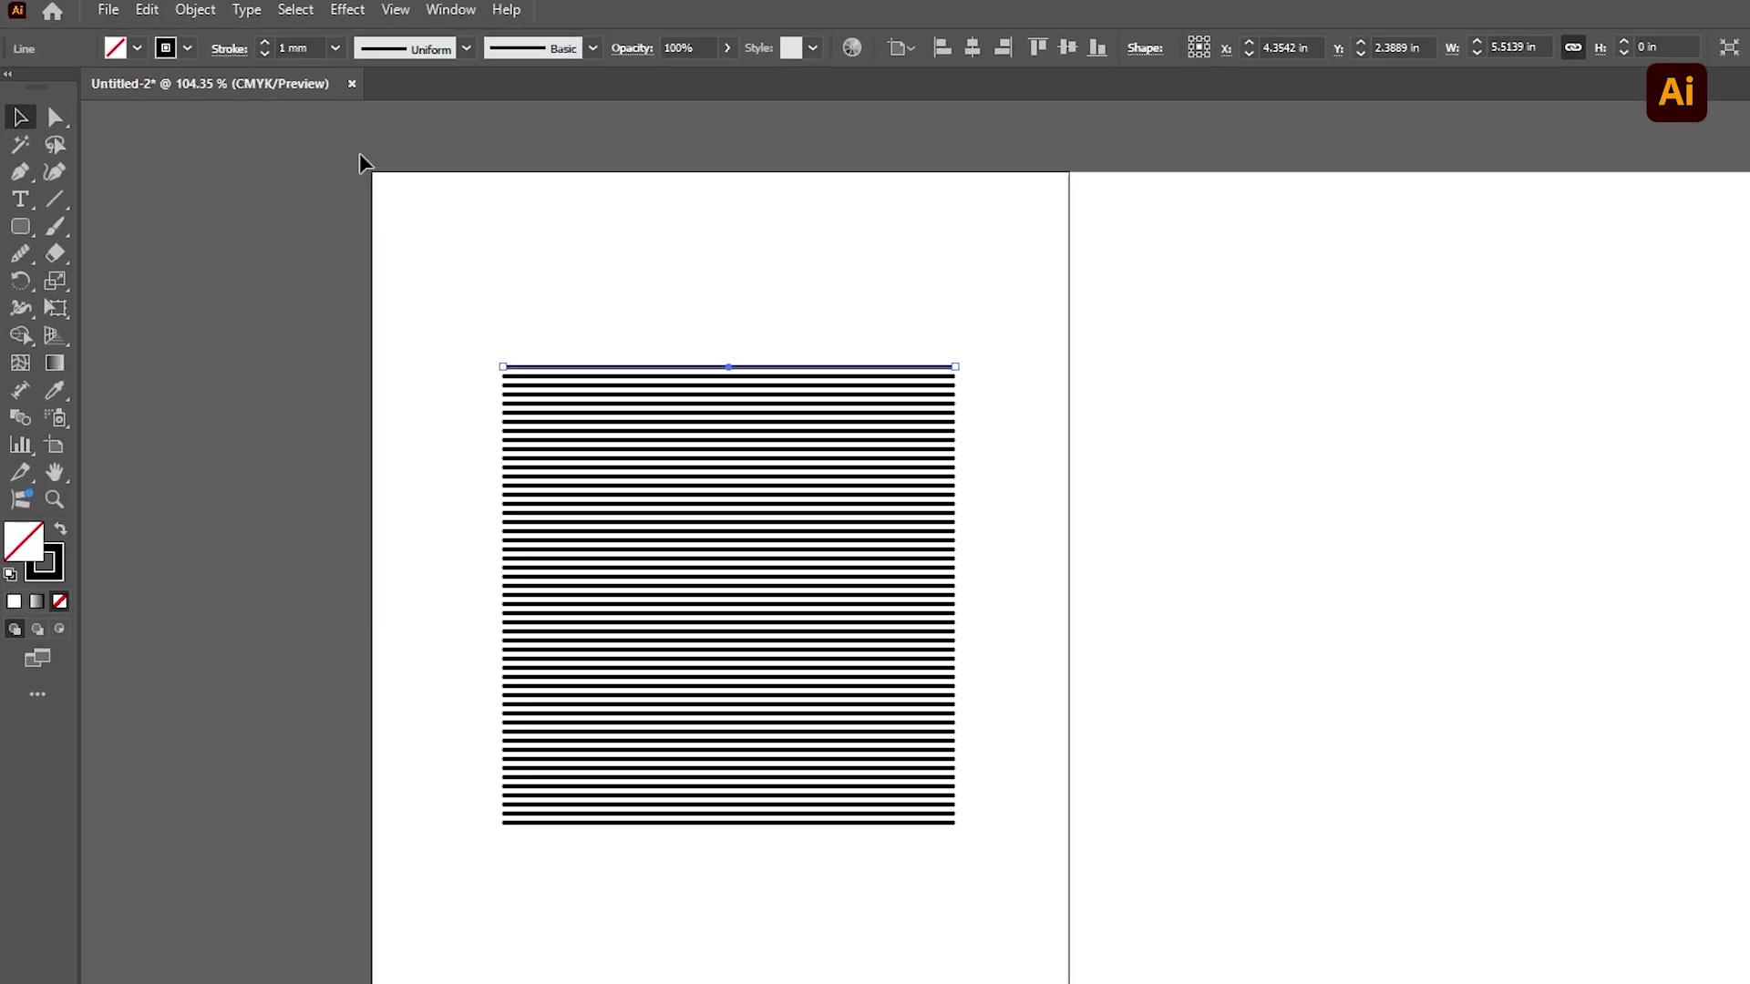
click(336, 48)
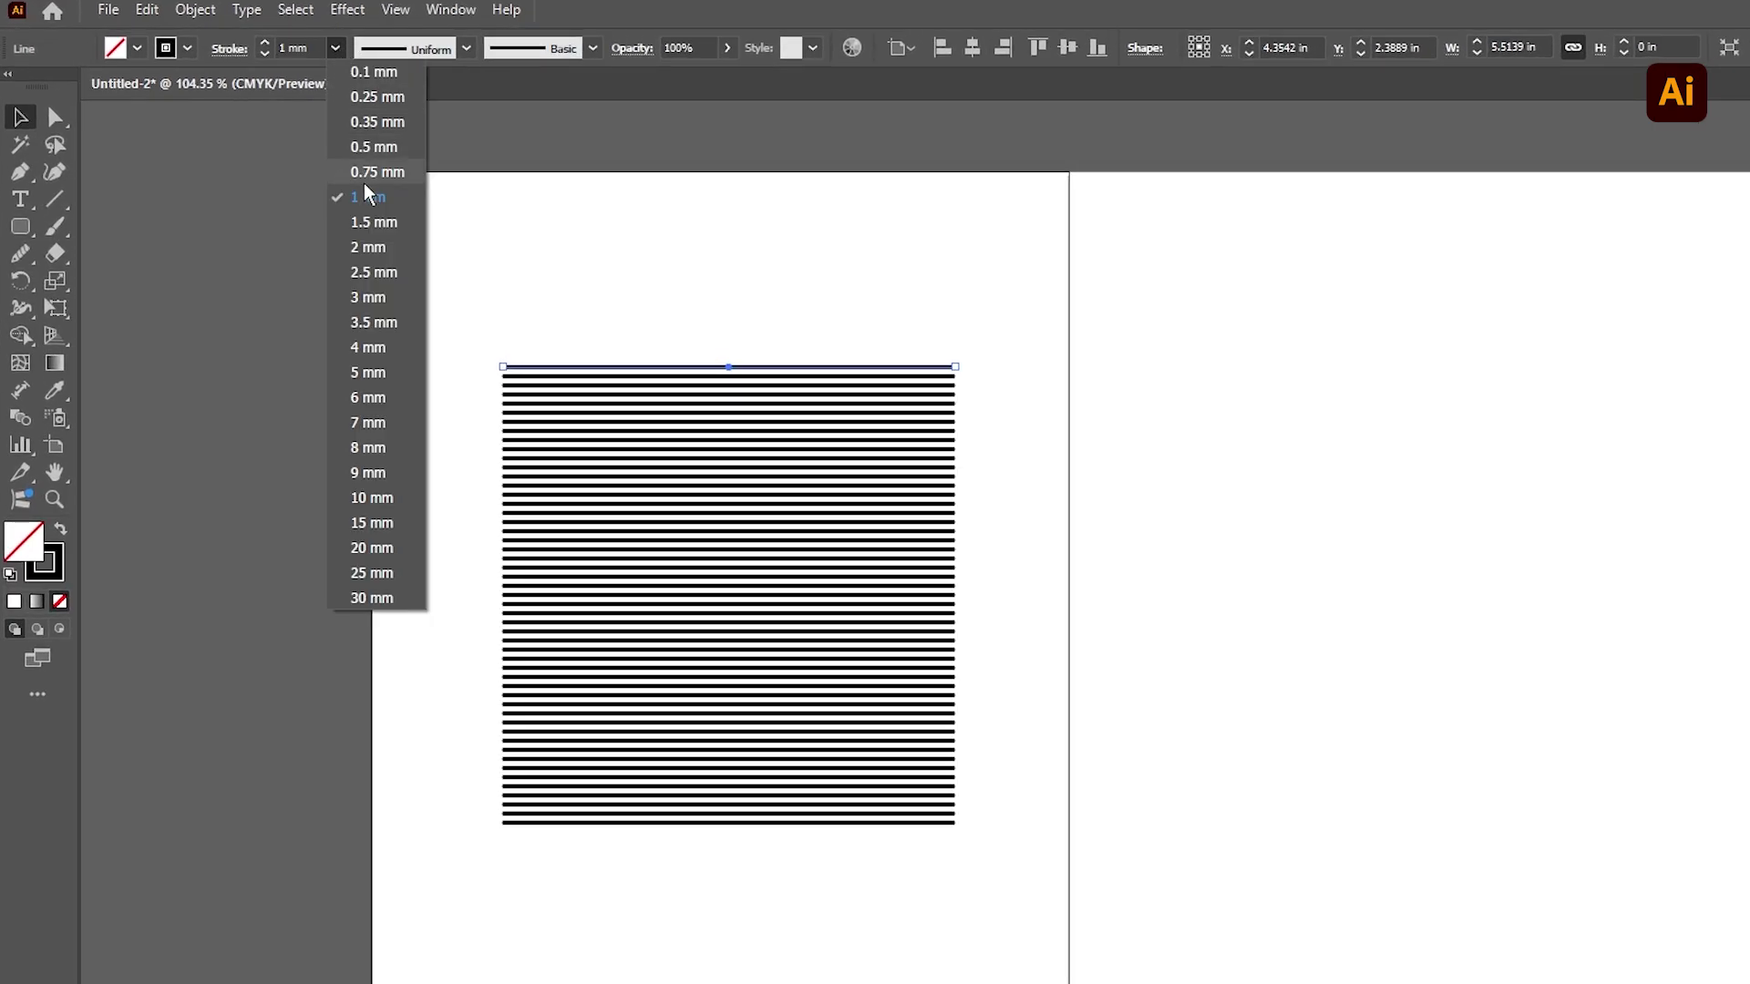
click(362, 228)
click(625, 281)
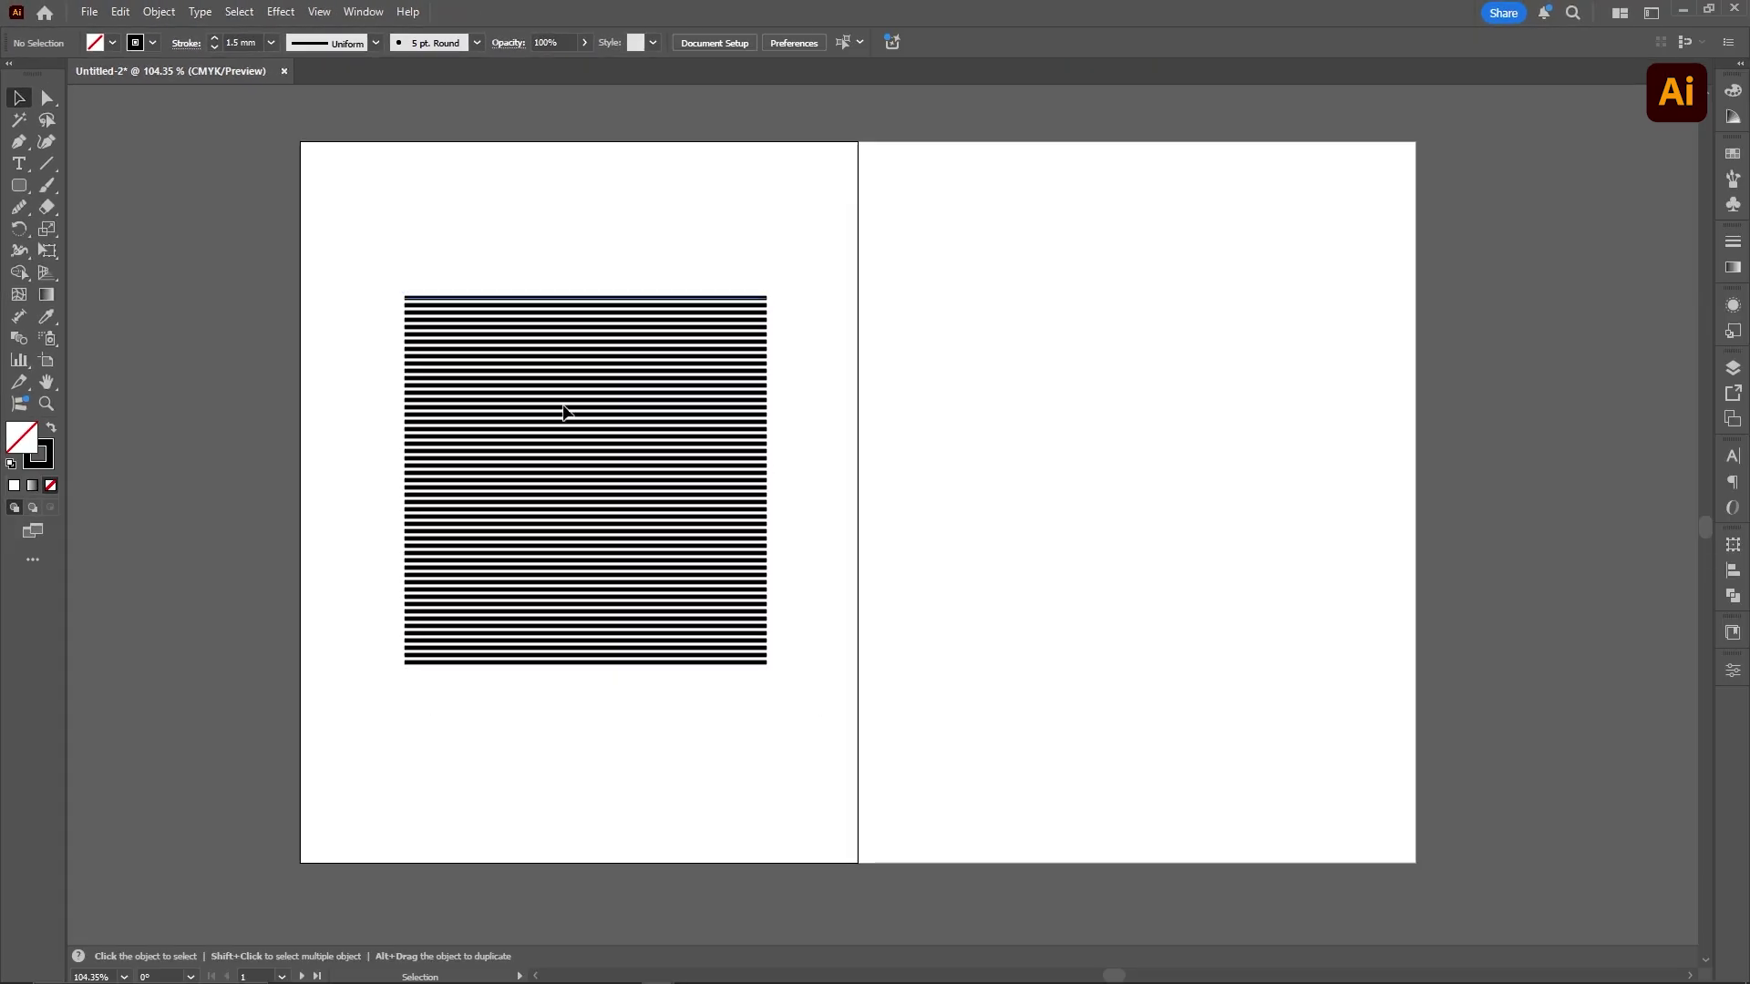
Settle the stripes' stroke weight at 1.75 mm after trying 2 mm
click(498, 304)
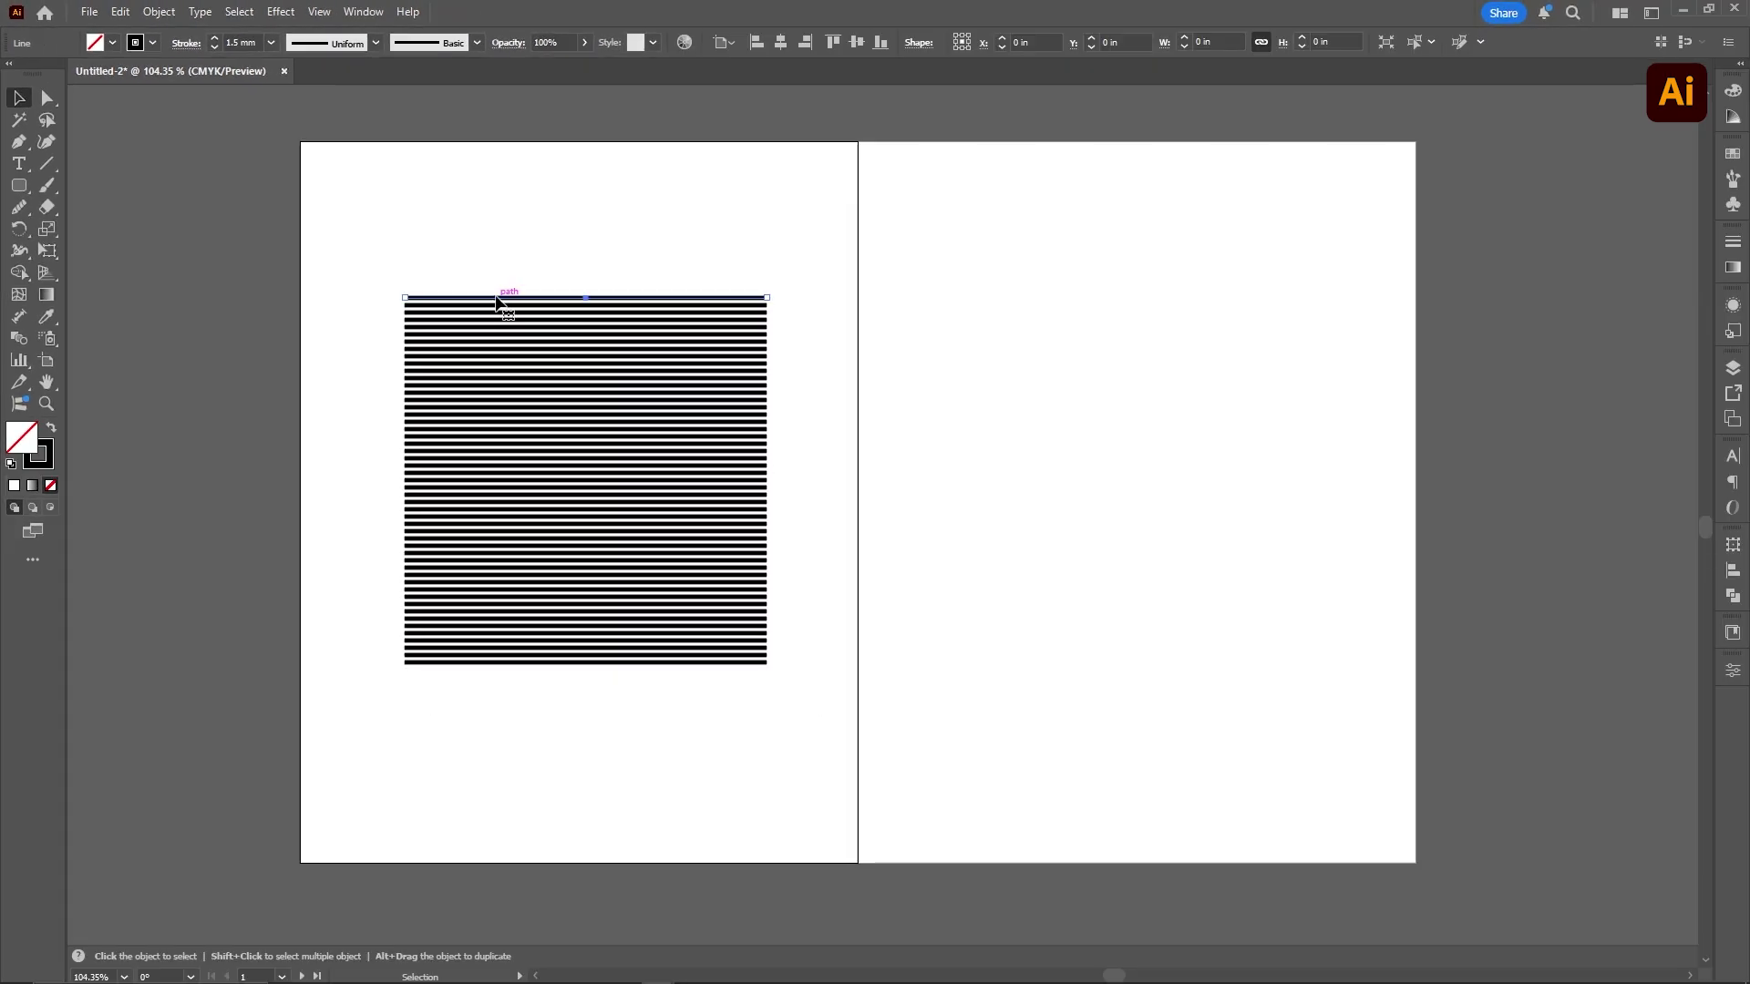
click(272, 43)
scroll(796, 392, up, 4)
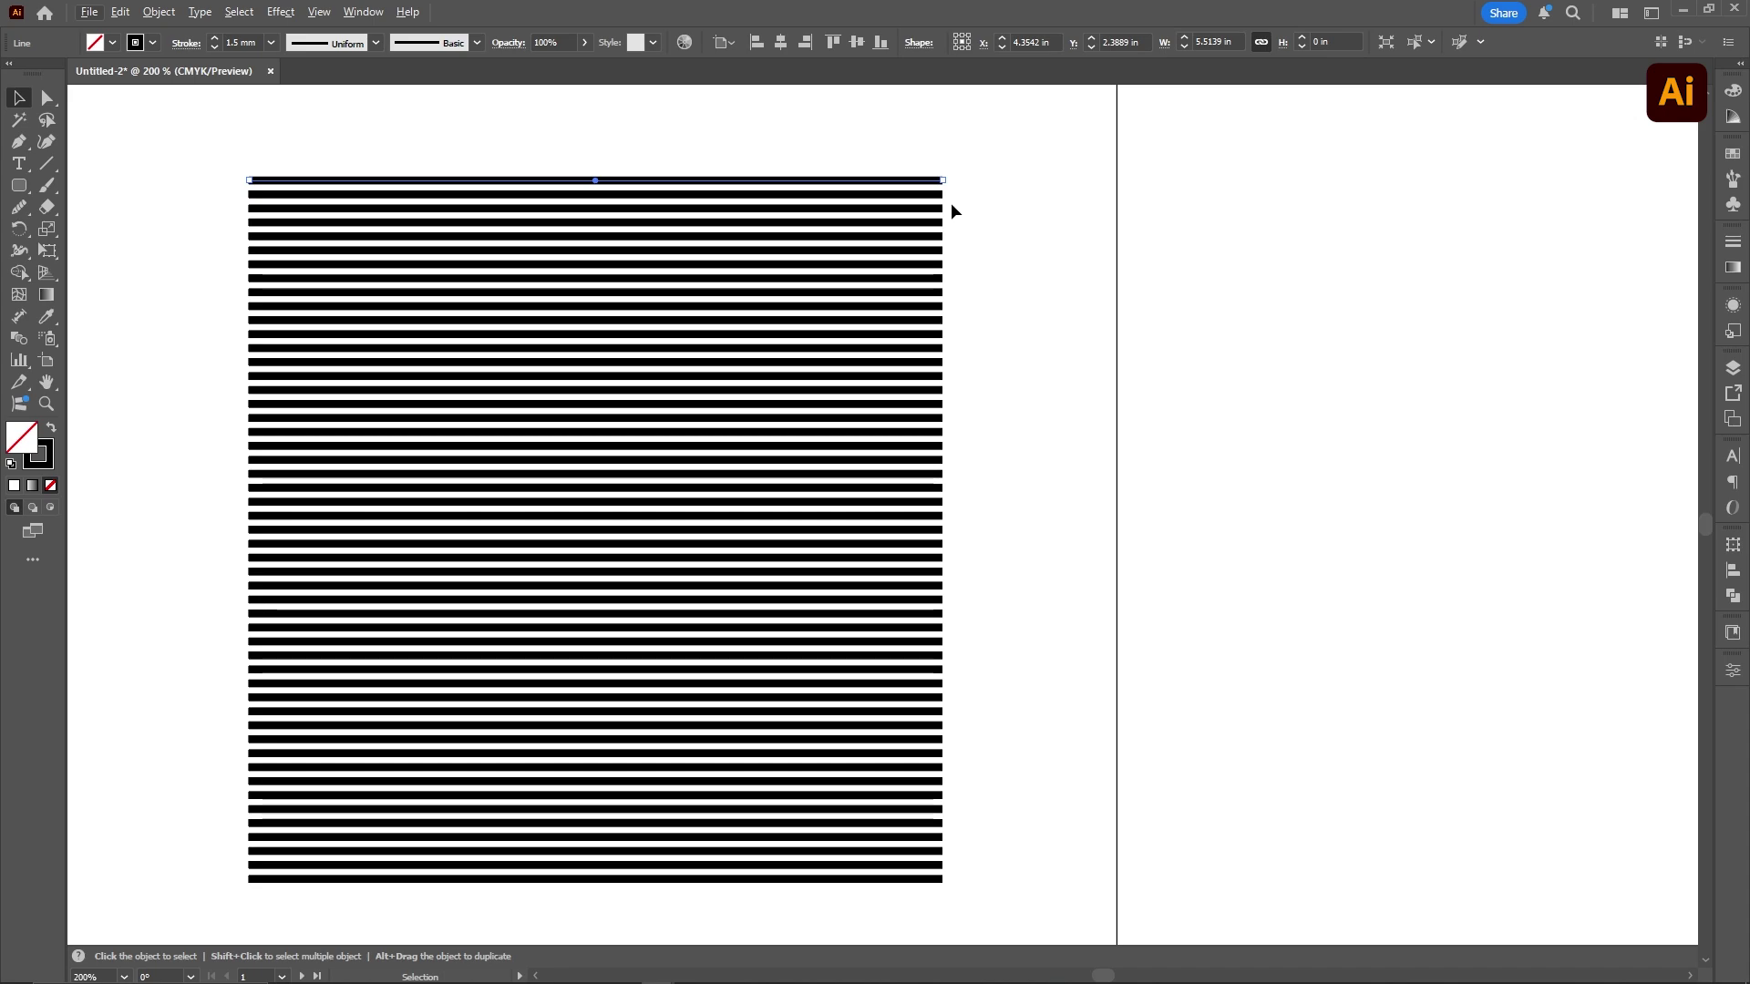
click(271, 43)
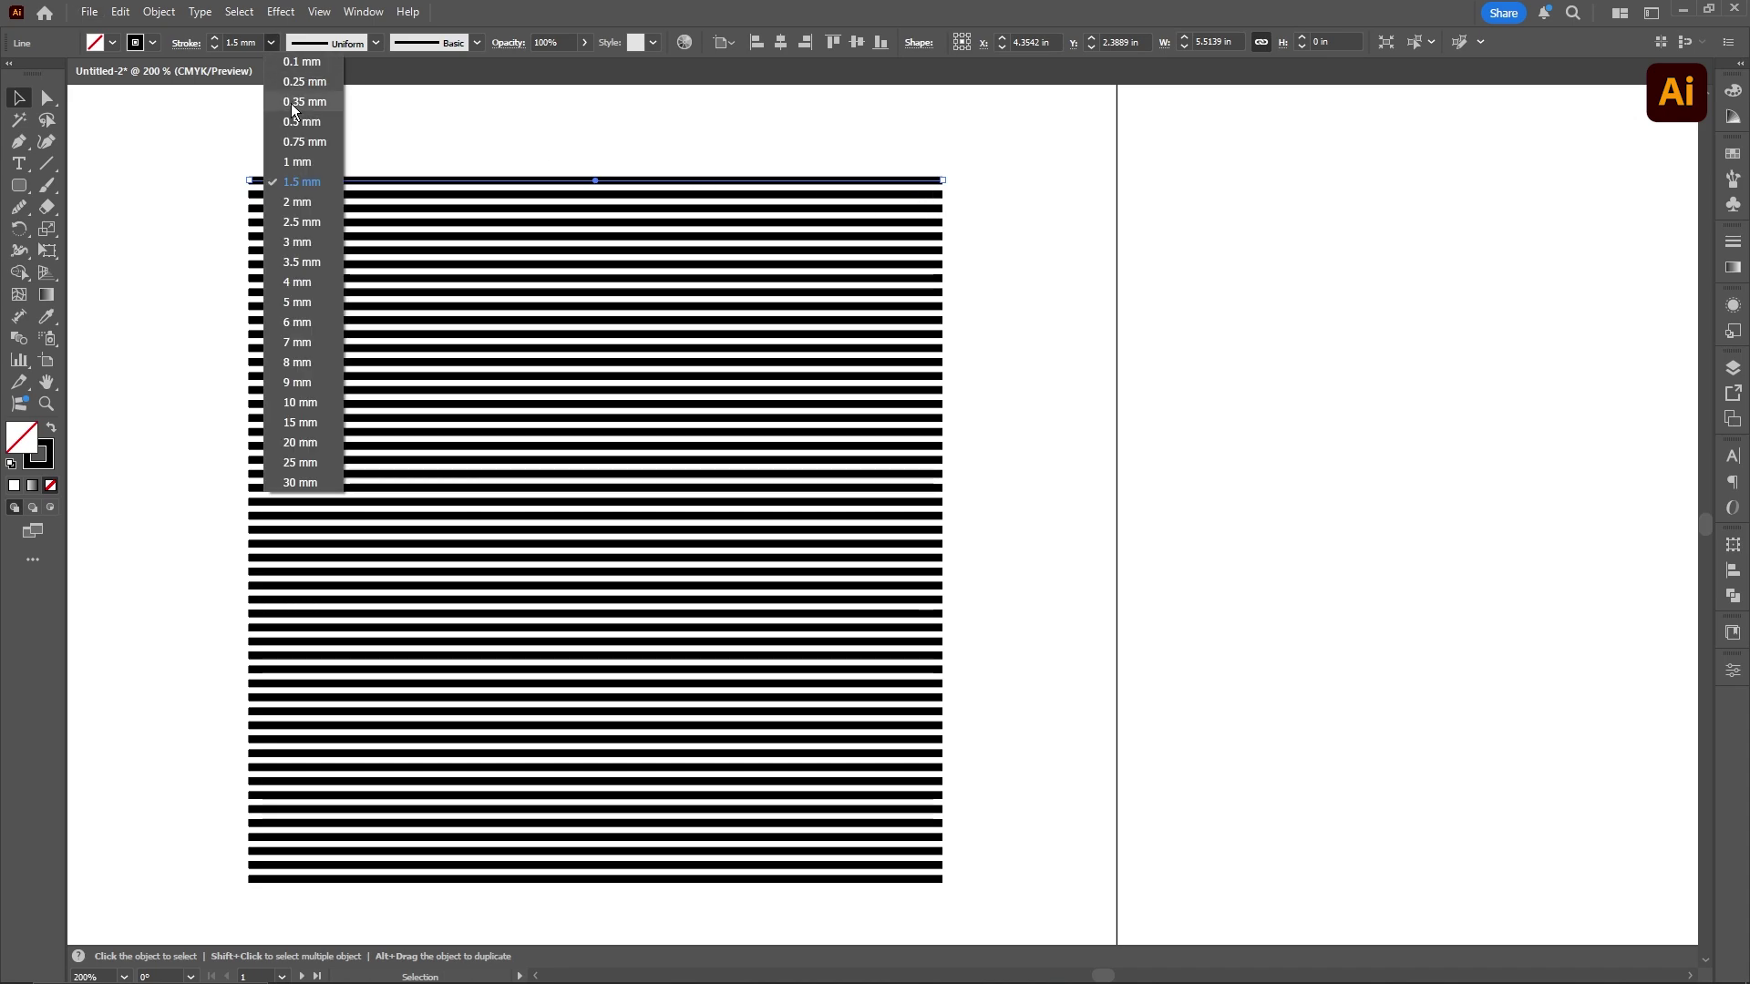
click(297, 195)
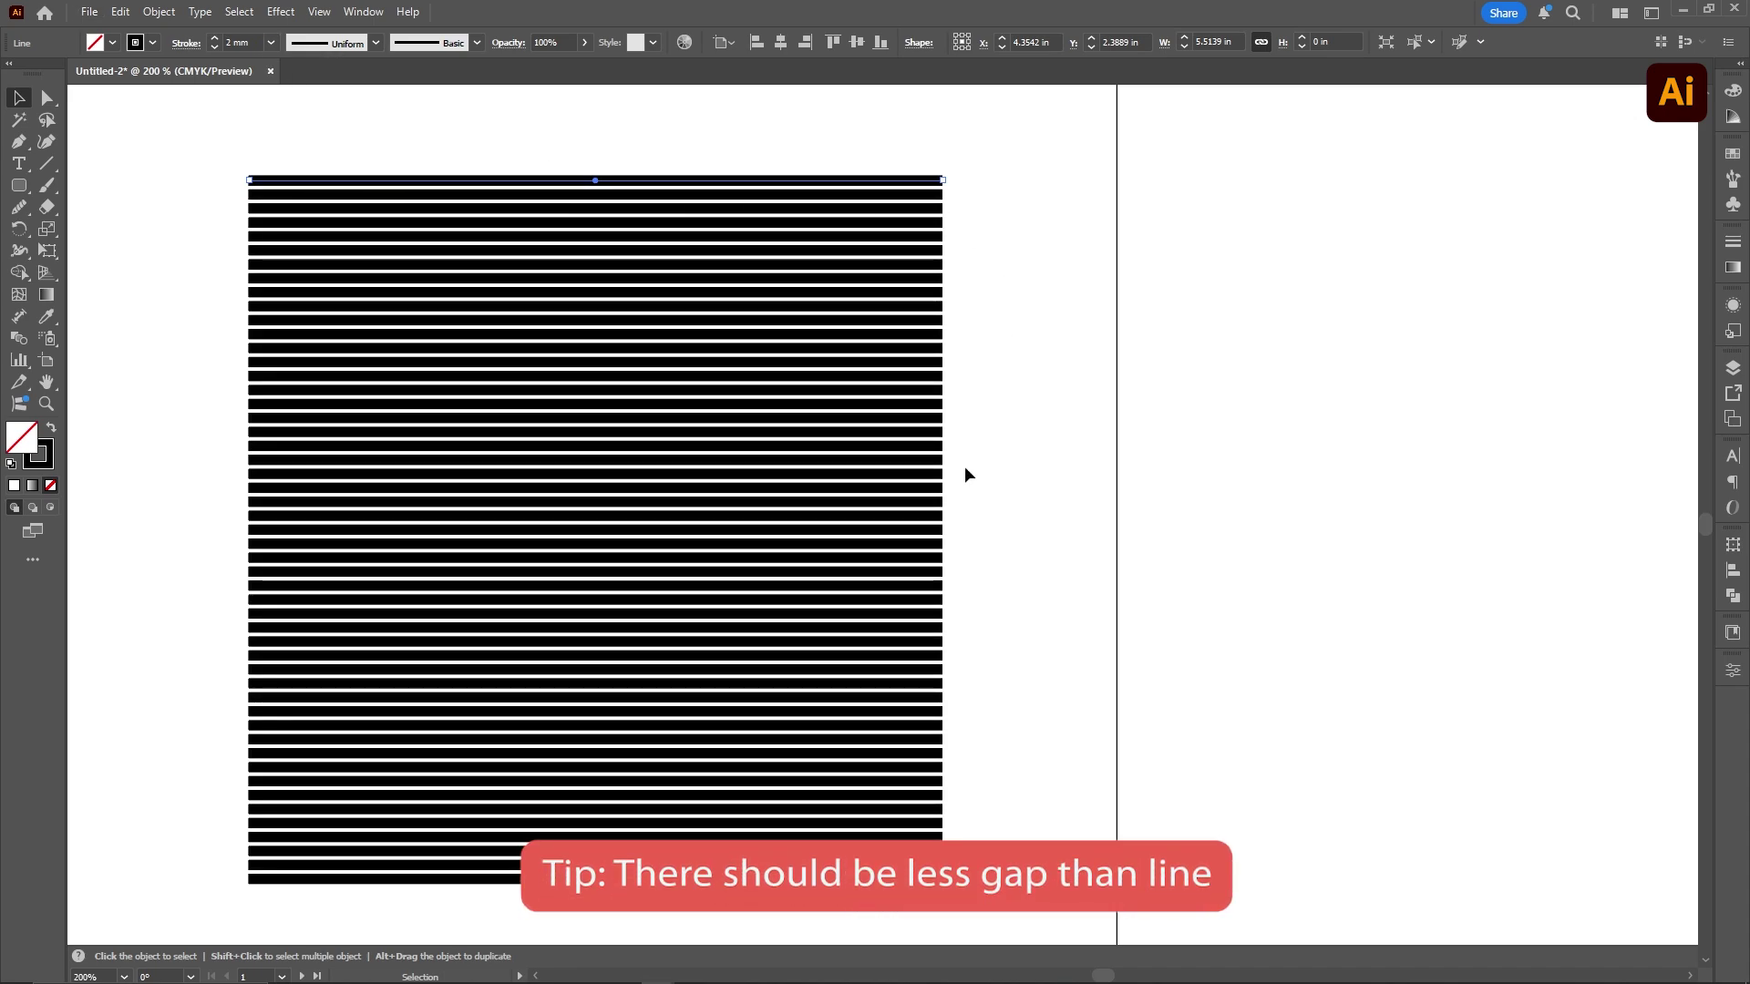
click(239, 43)
text(1.75)
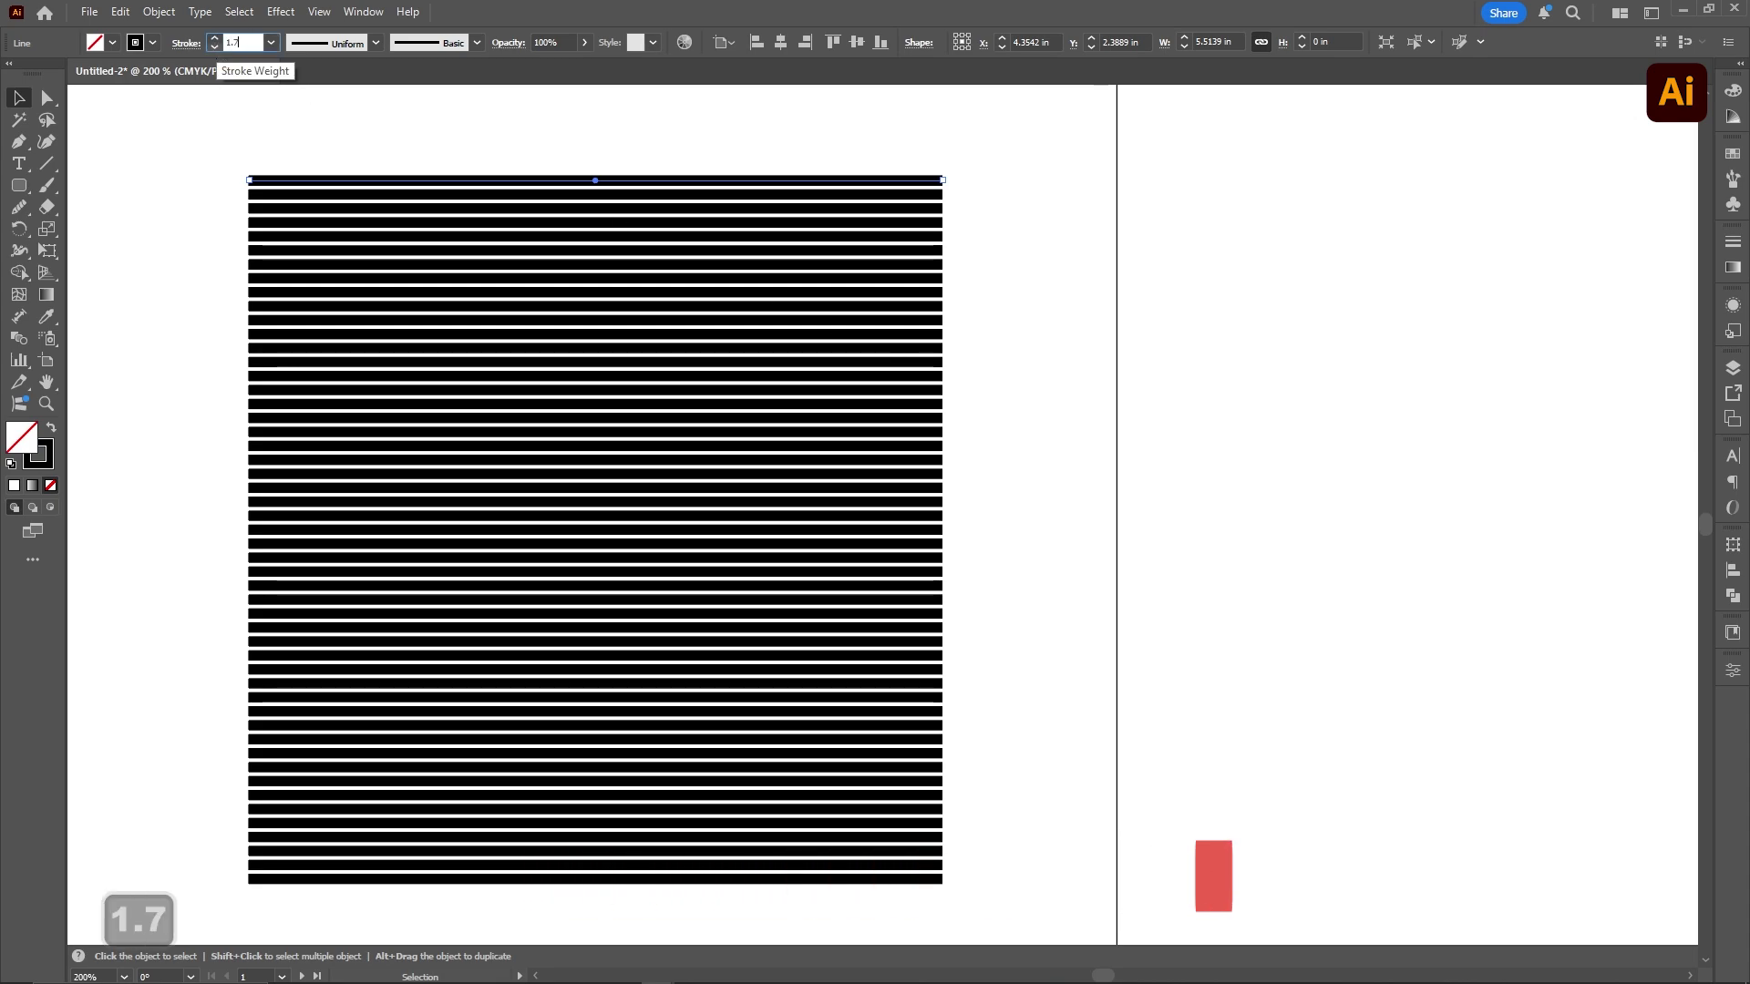
key(Return)
click(168, 145)
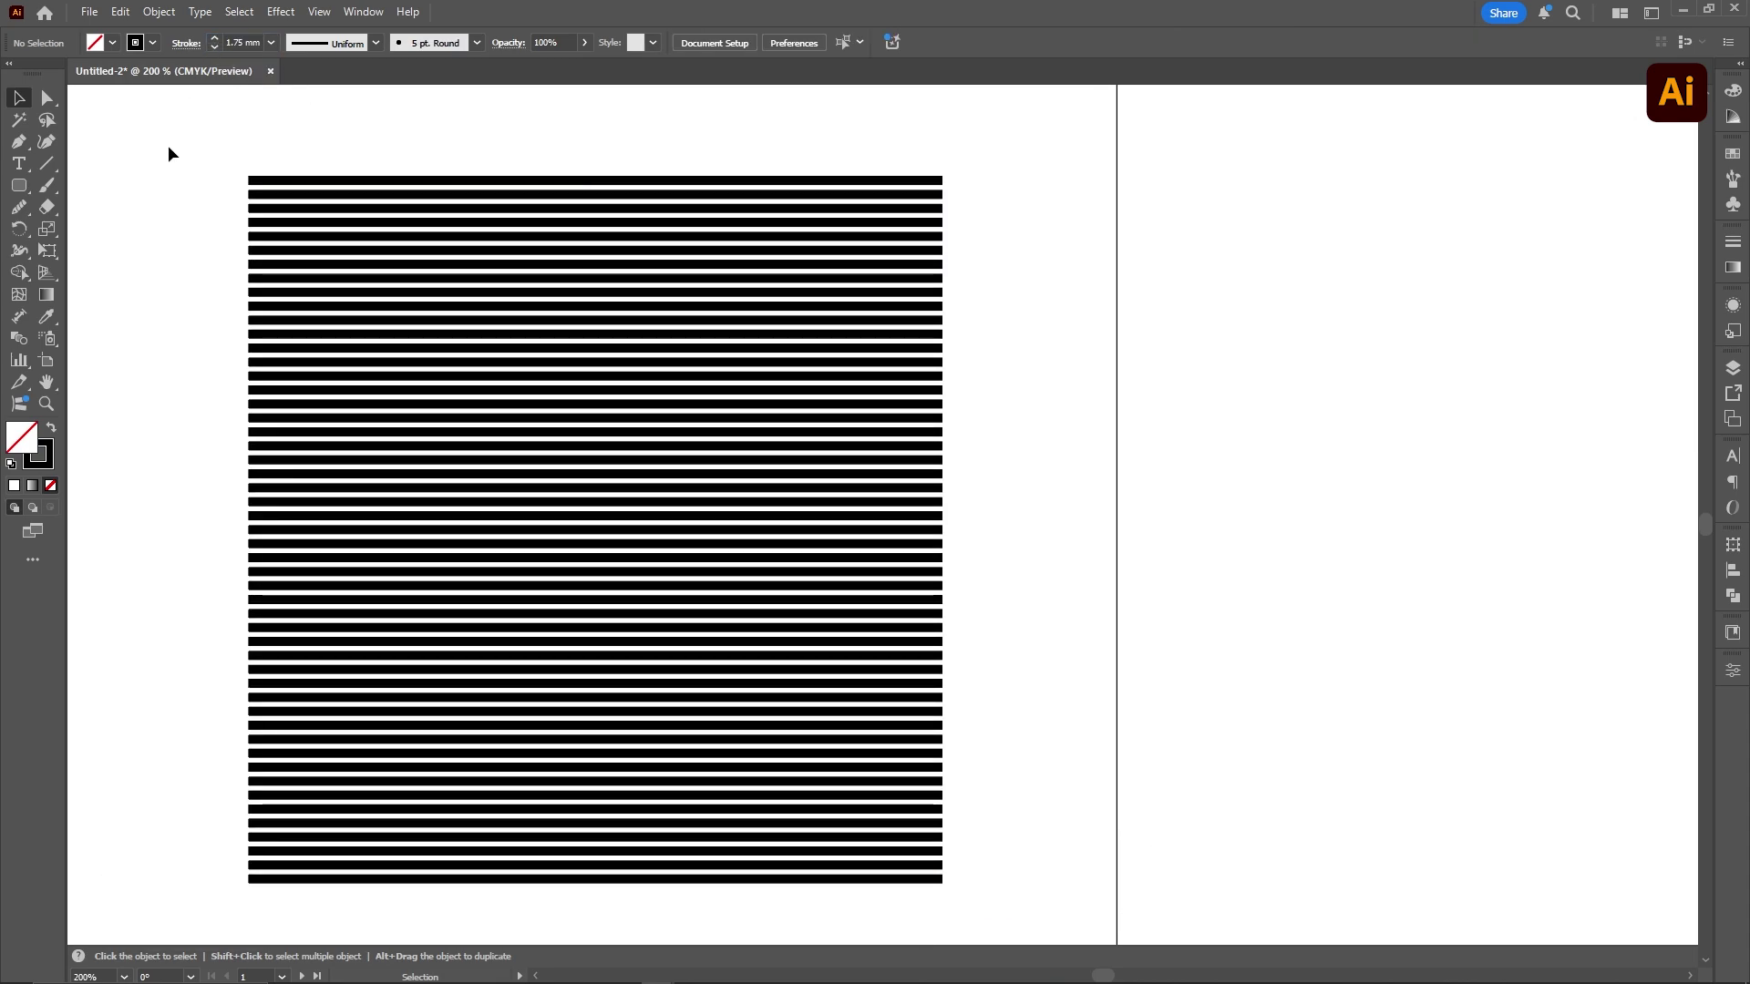
key(ctrl+minus)
Apply Envelope Distort > Make with Mesh to the stripes using 1 row and 6 columns
click(442, 248)
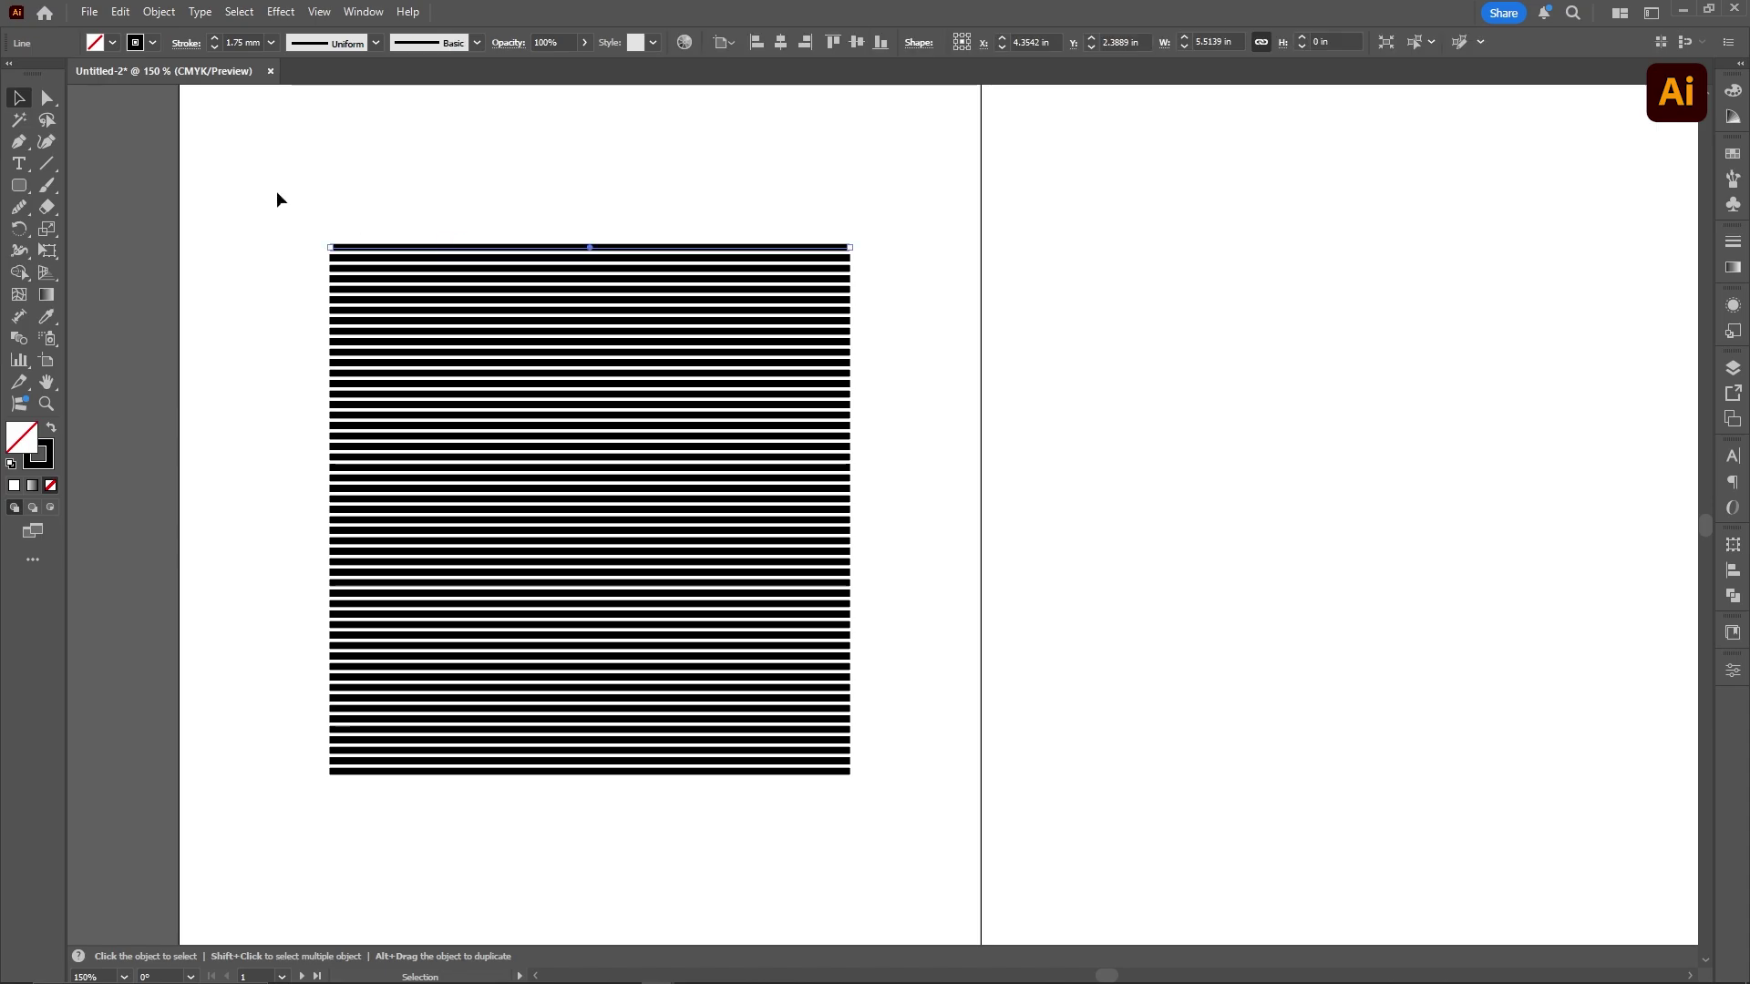
click(159, 11)
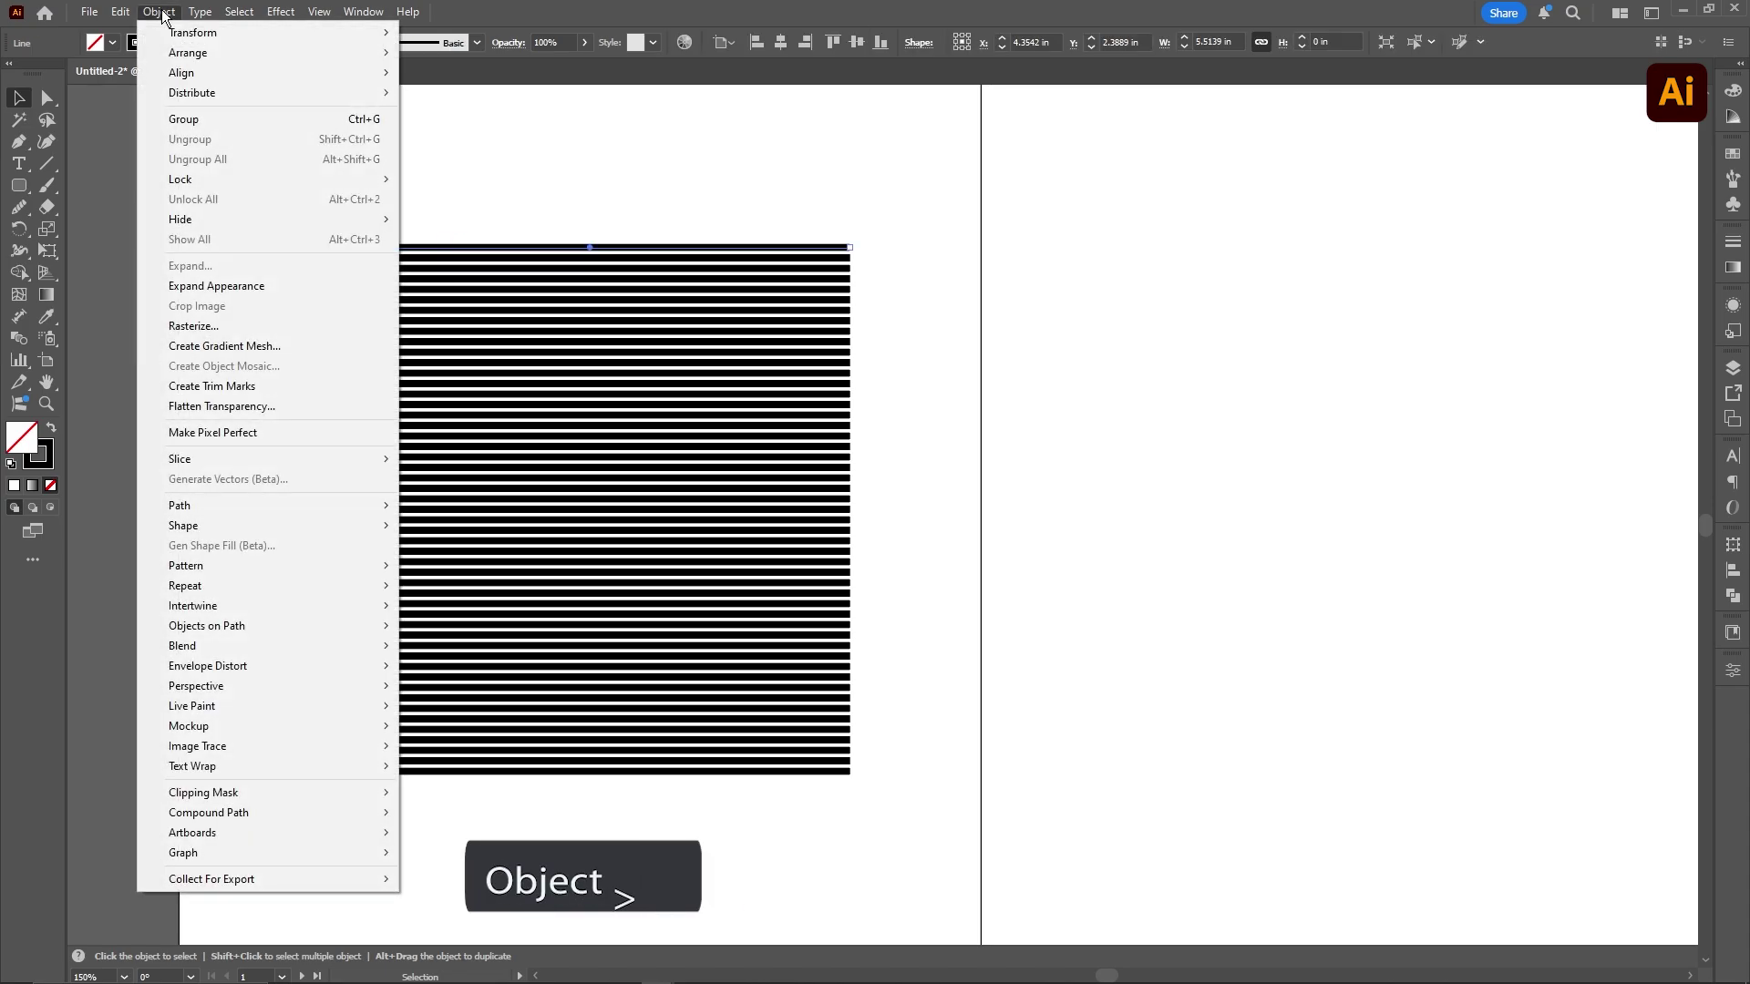
mouse_move(320, 670)
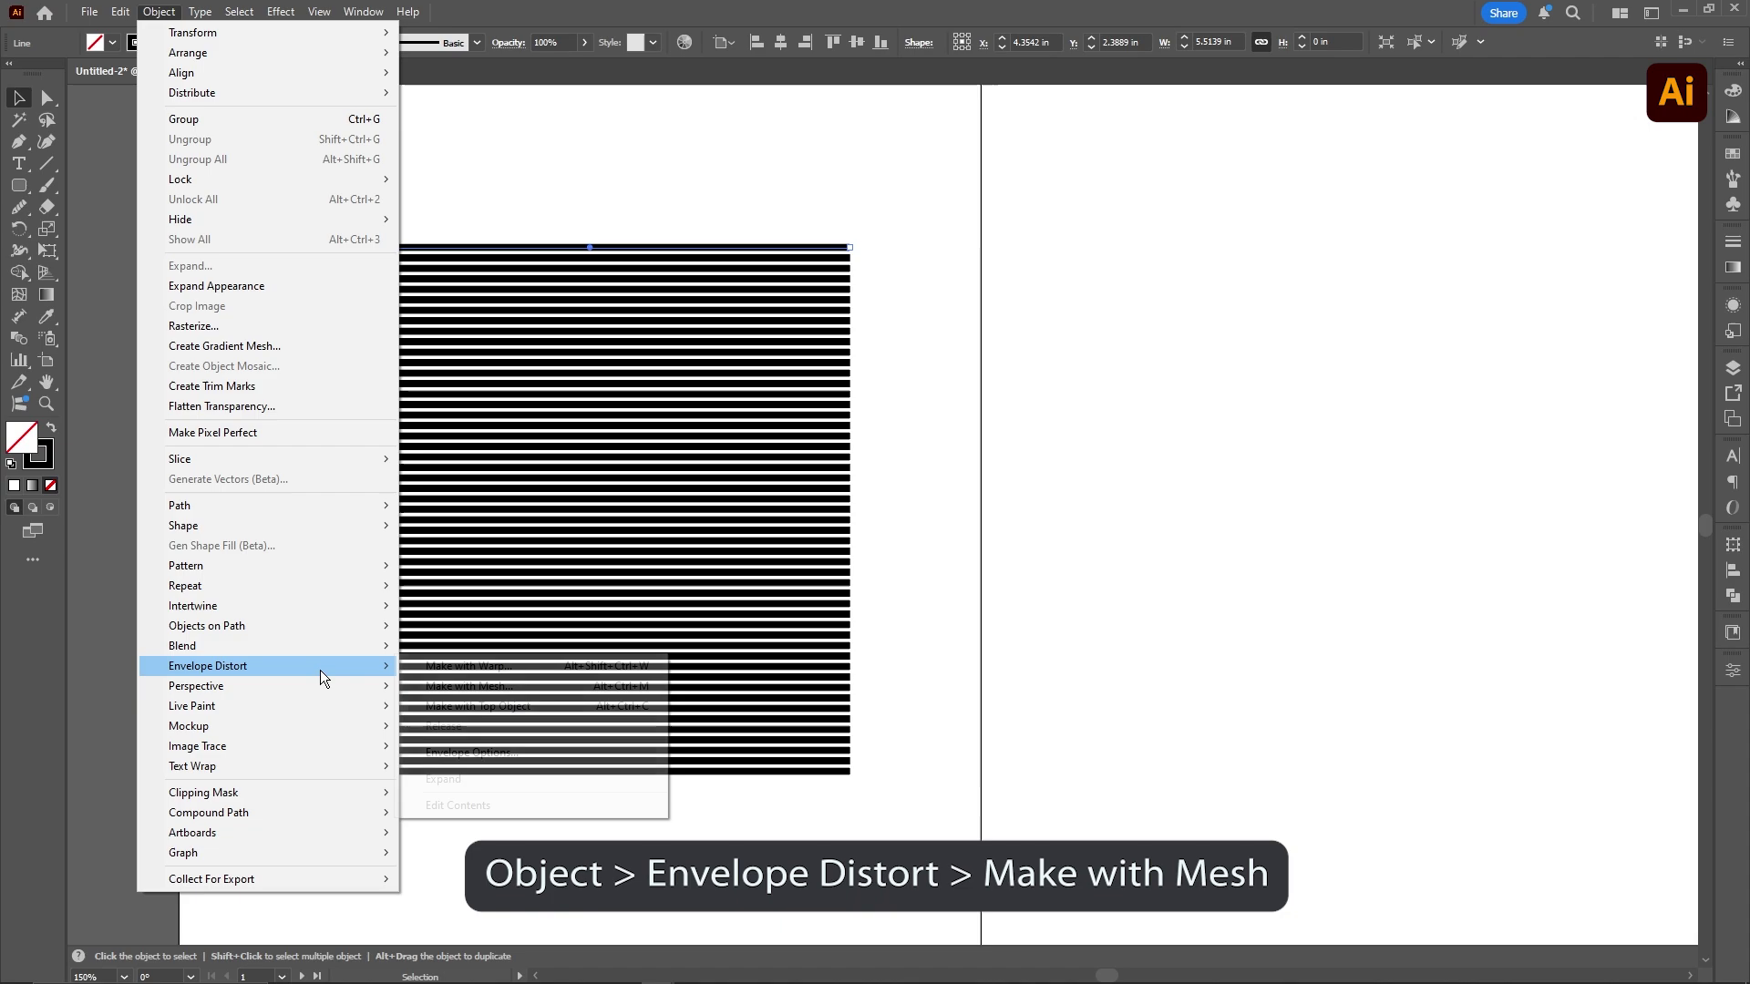
click(485, 686)
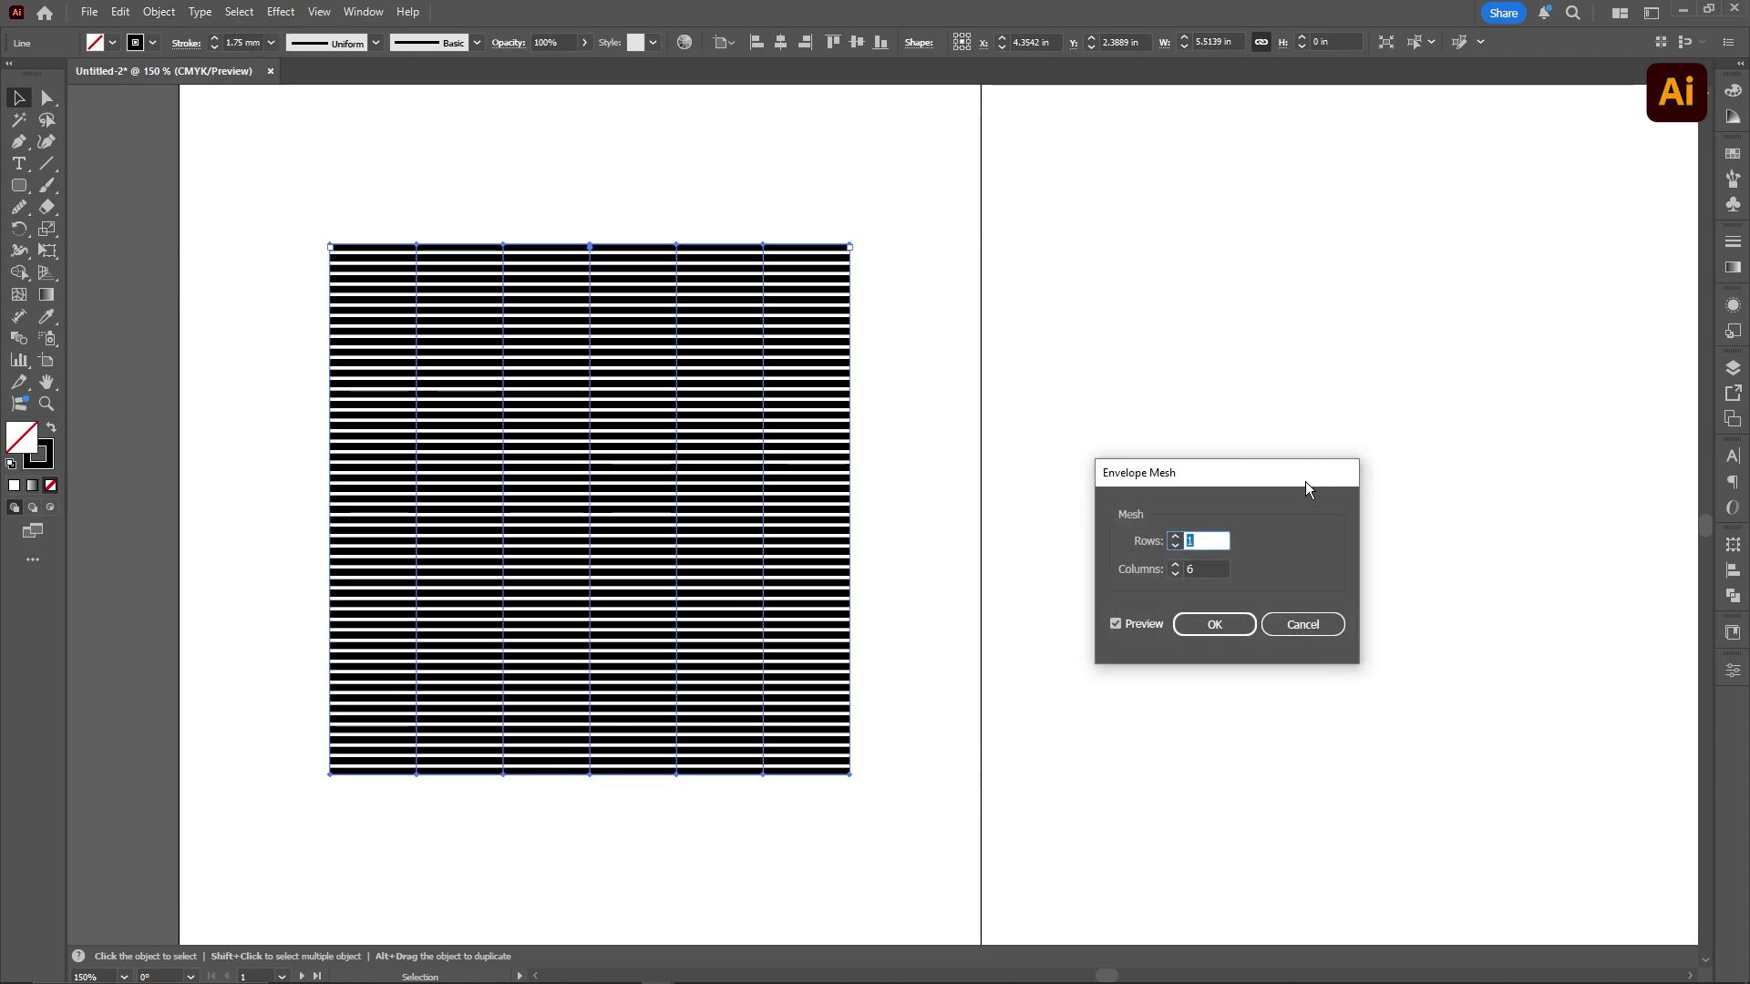
drag(1305, 481, 1255, 375)
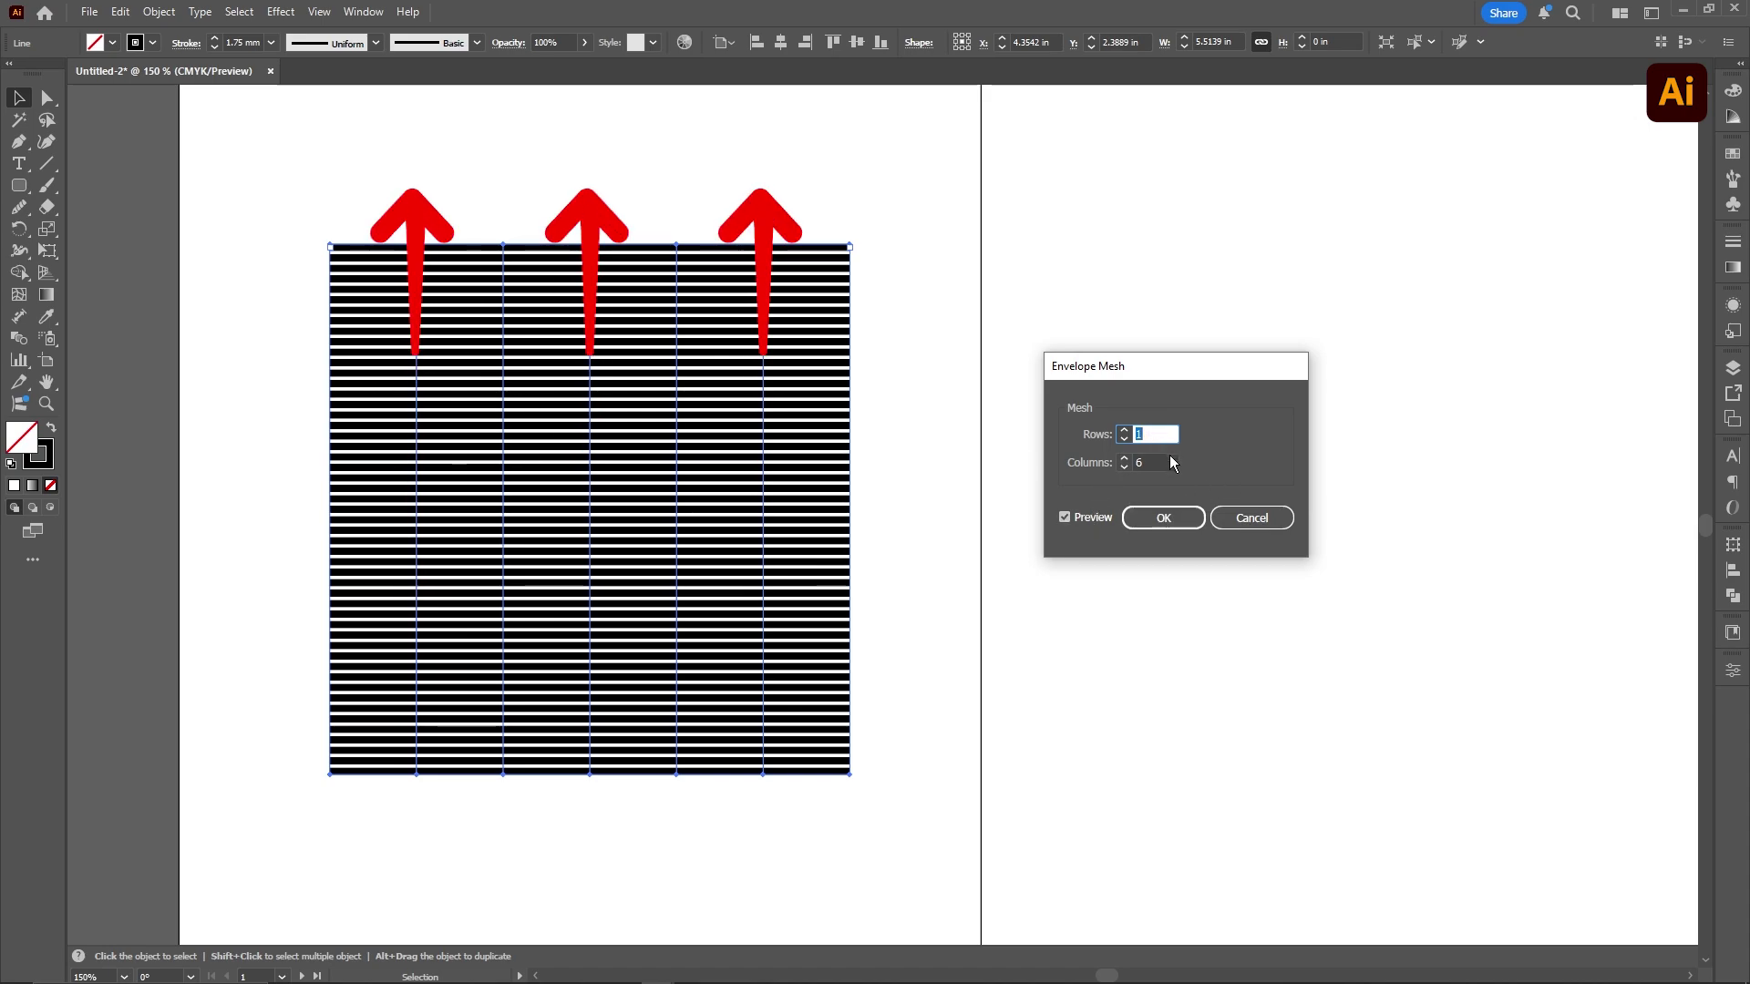
click(1163, 517)
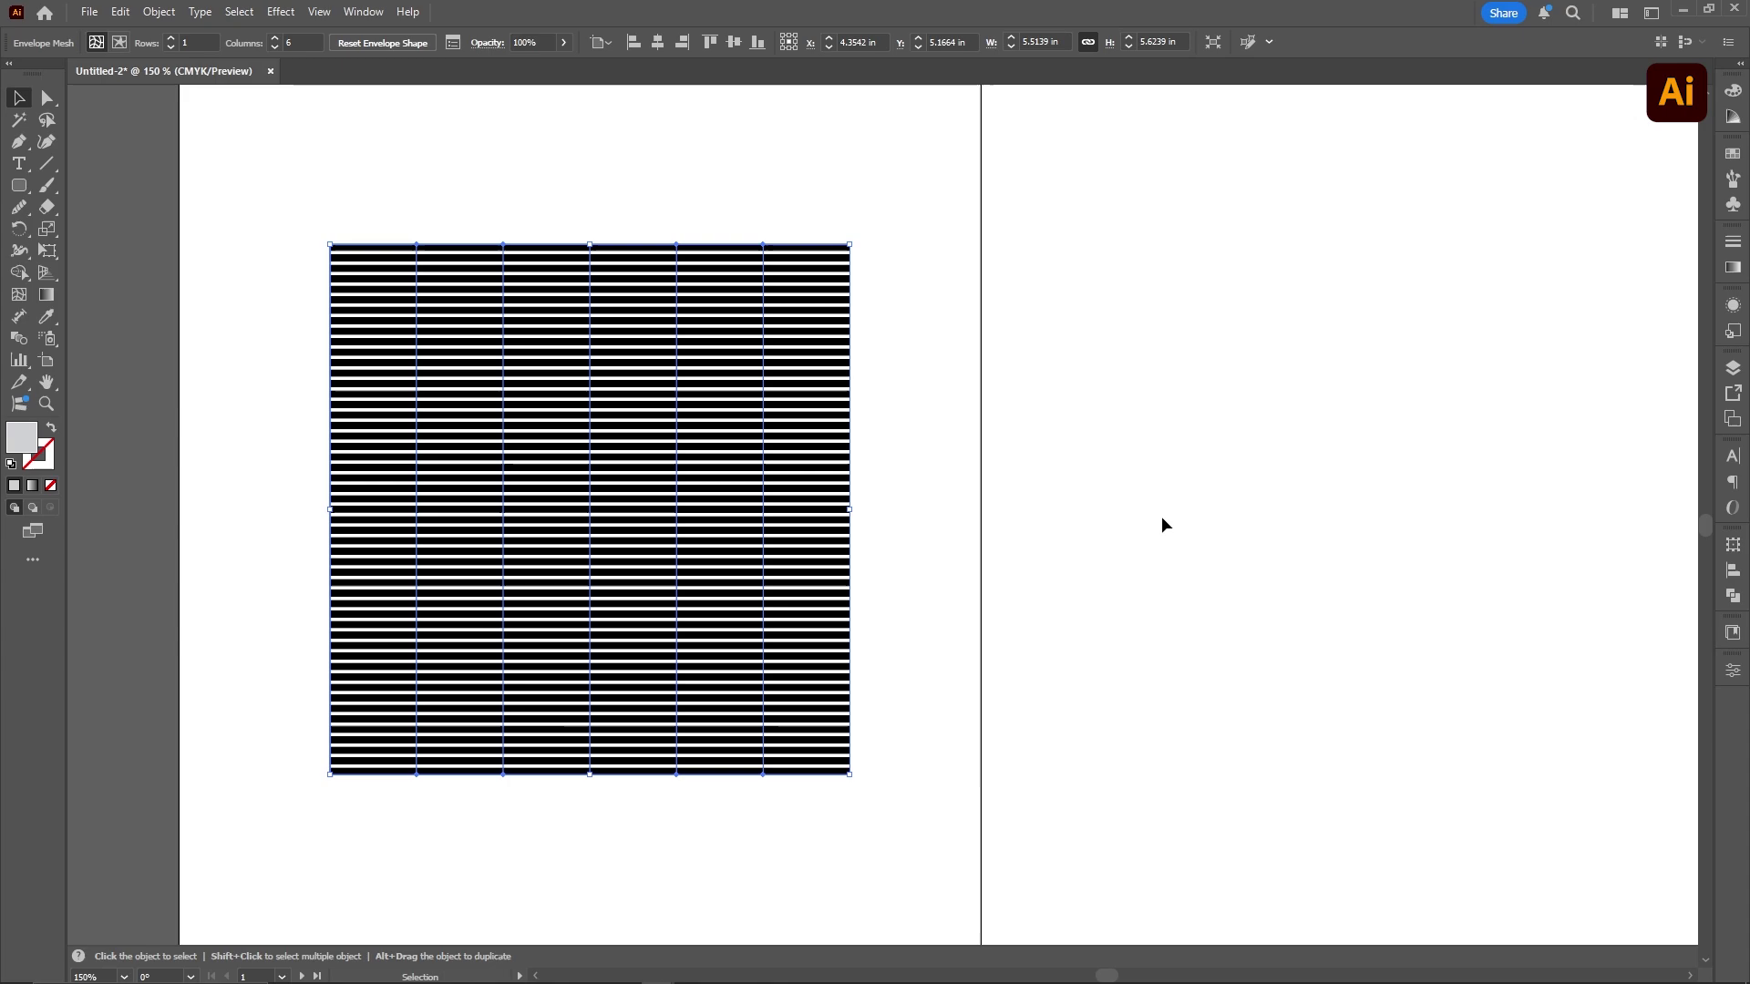
Nudge the block up, then raise alternate mesh columns to form three wave crests
key(v)
click(580, 246)
drag(539, 263, 558, 259)
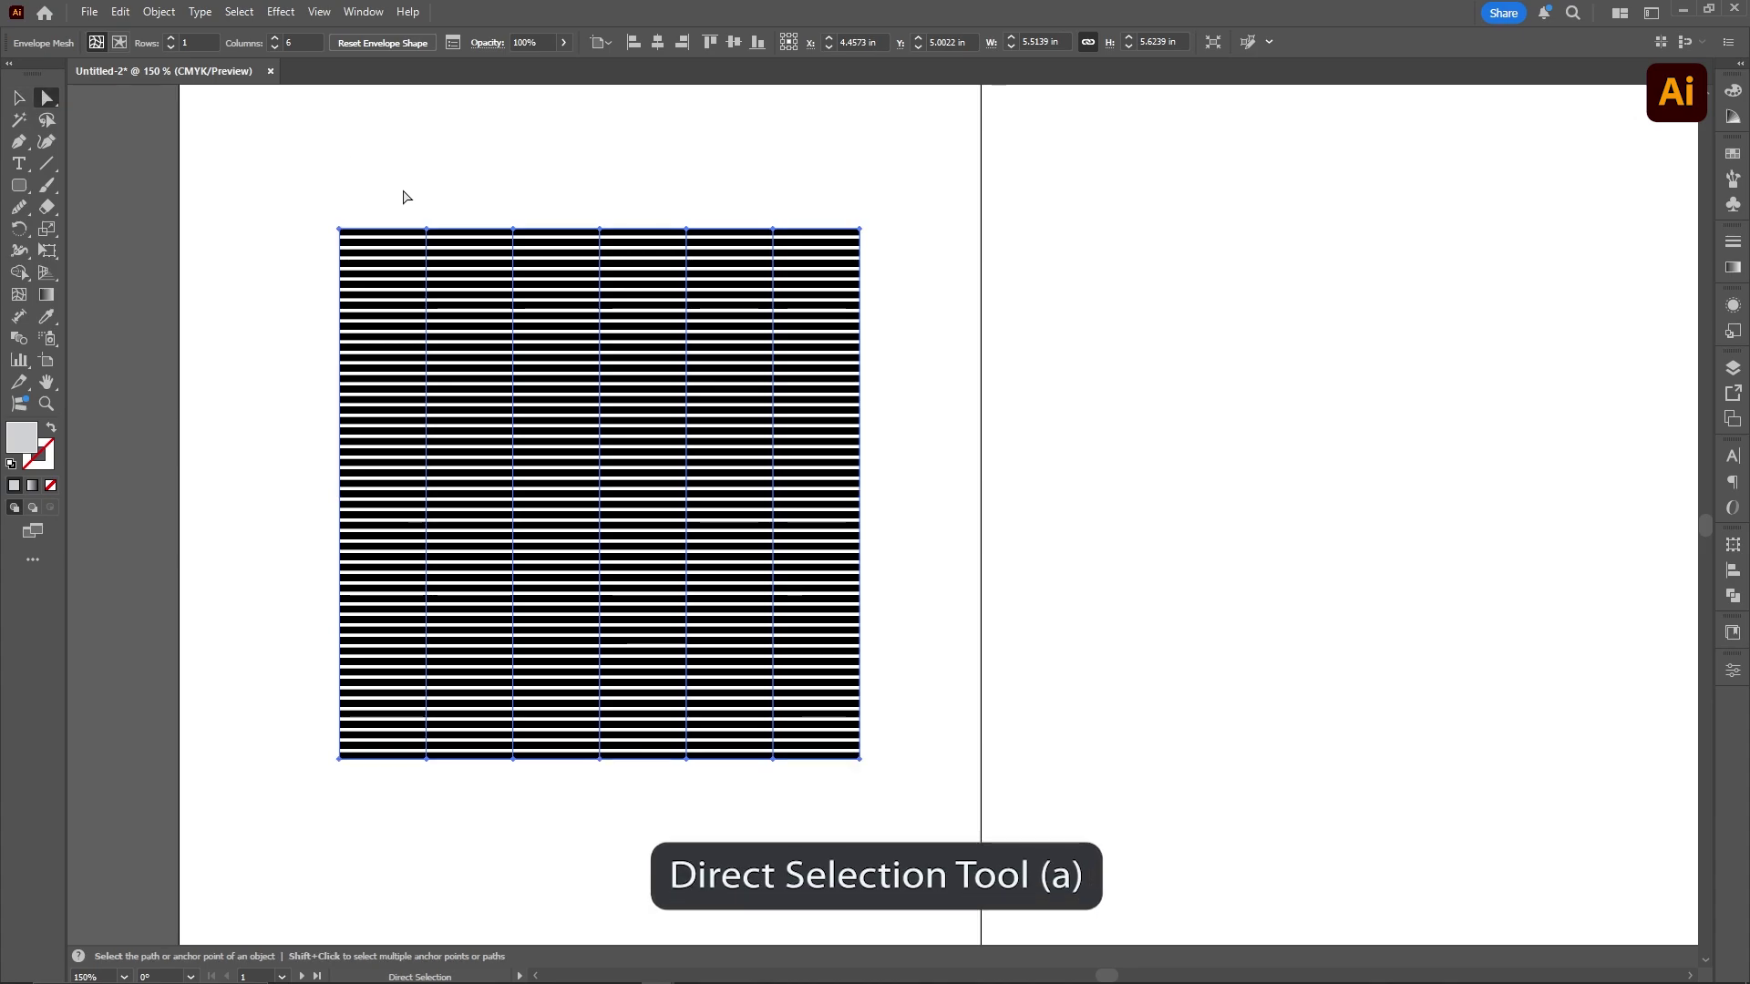
key(a)
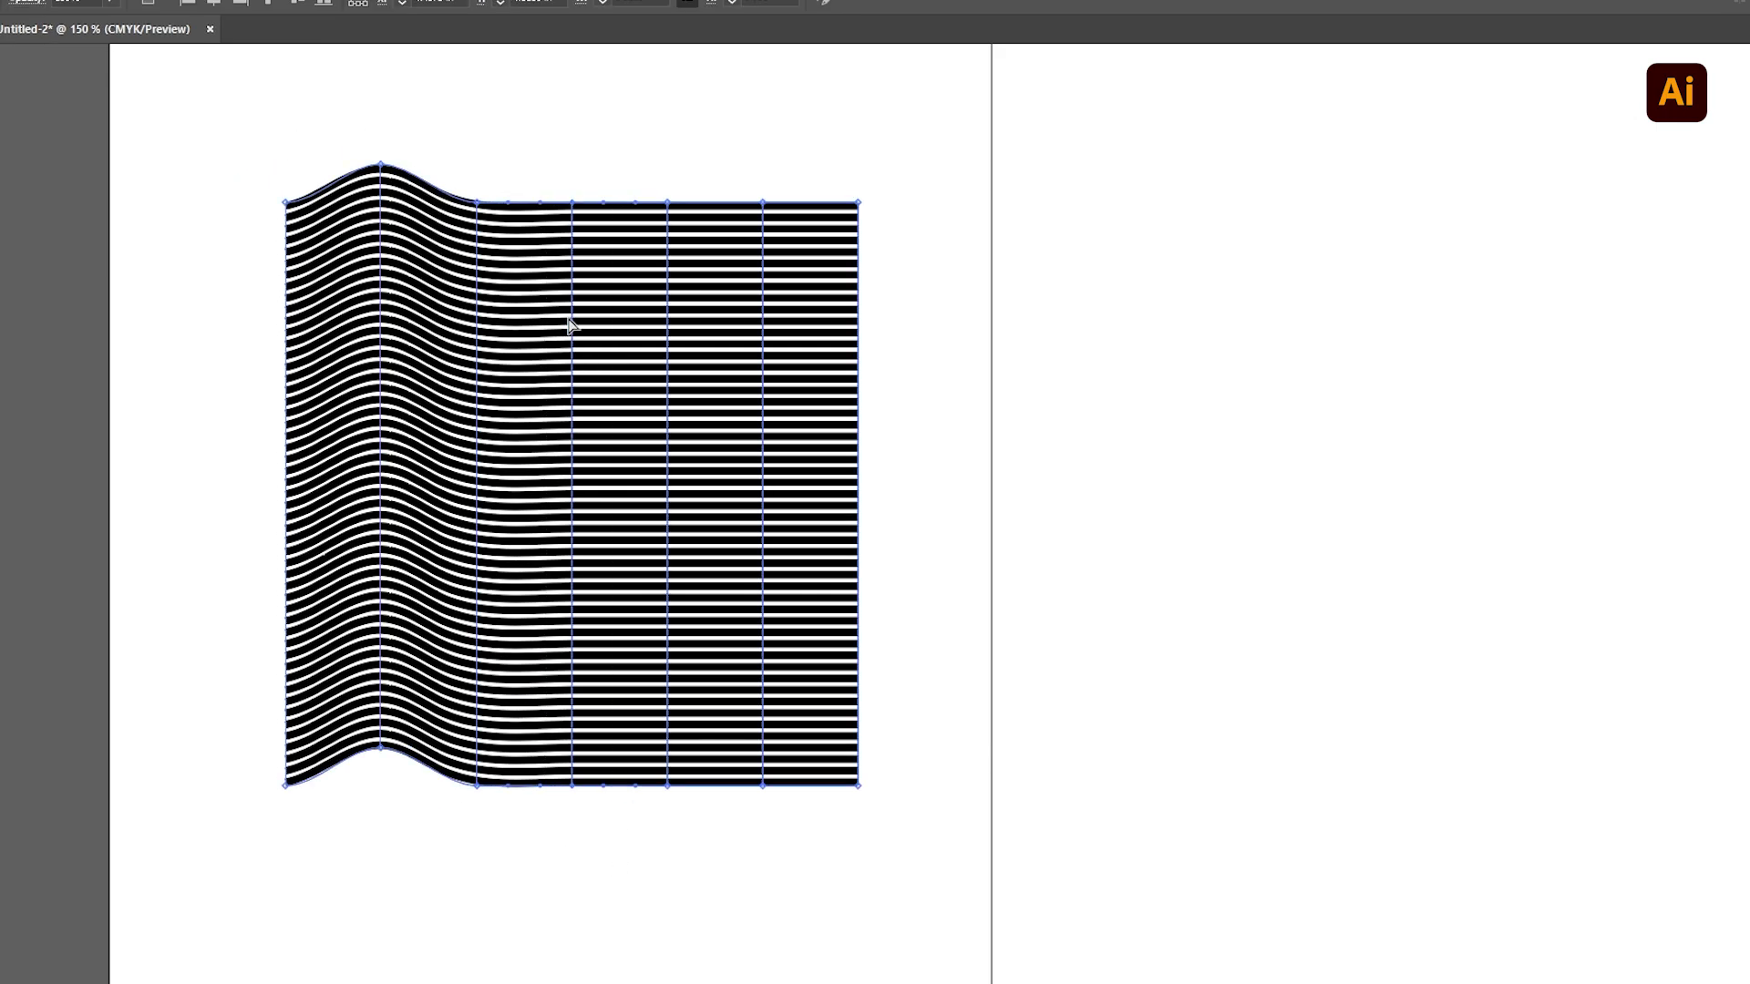
drag(575, 324, 576, 288)
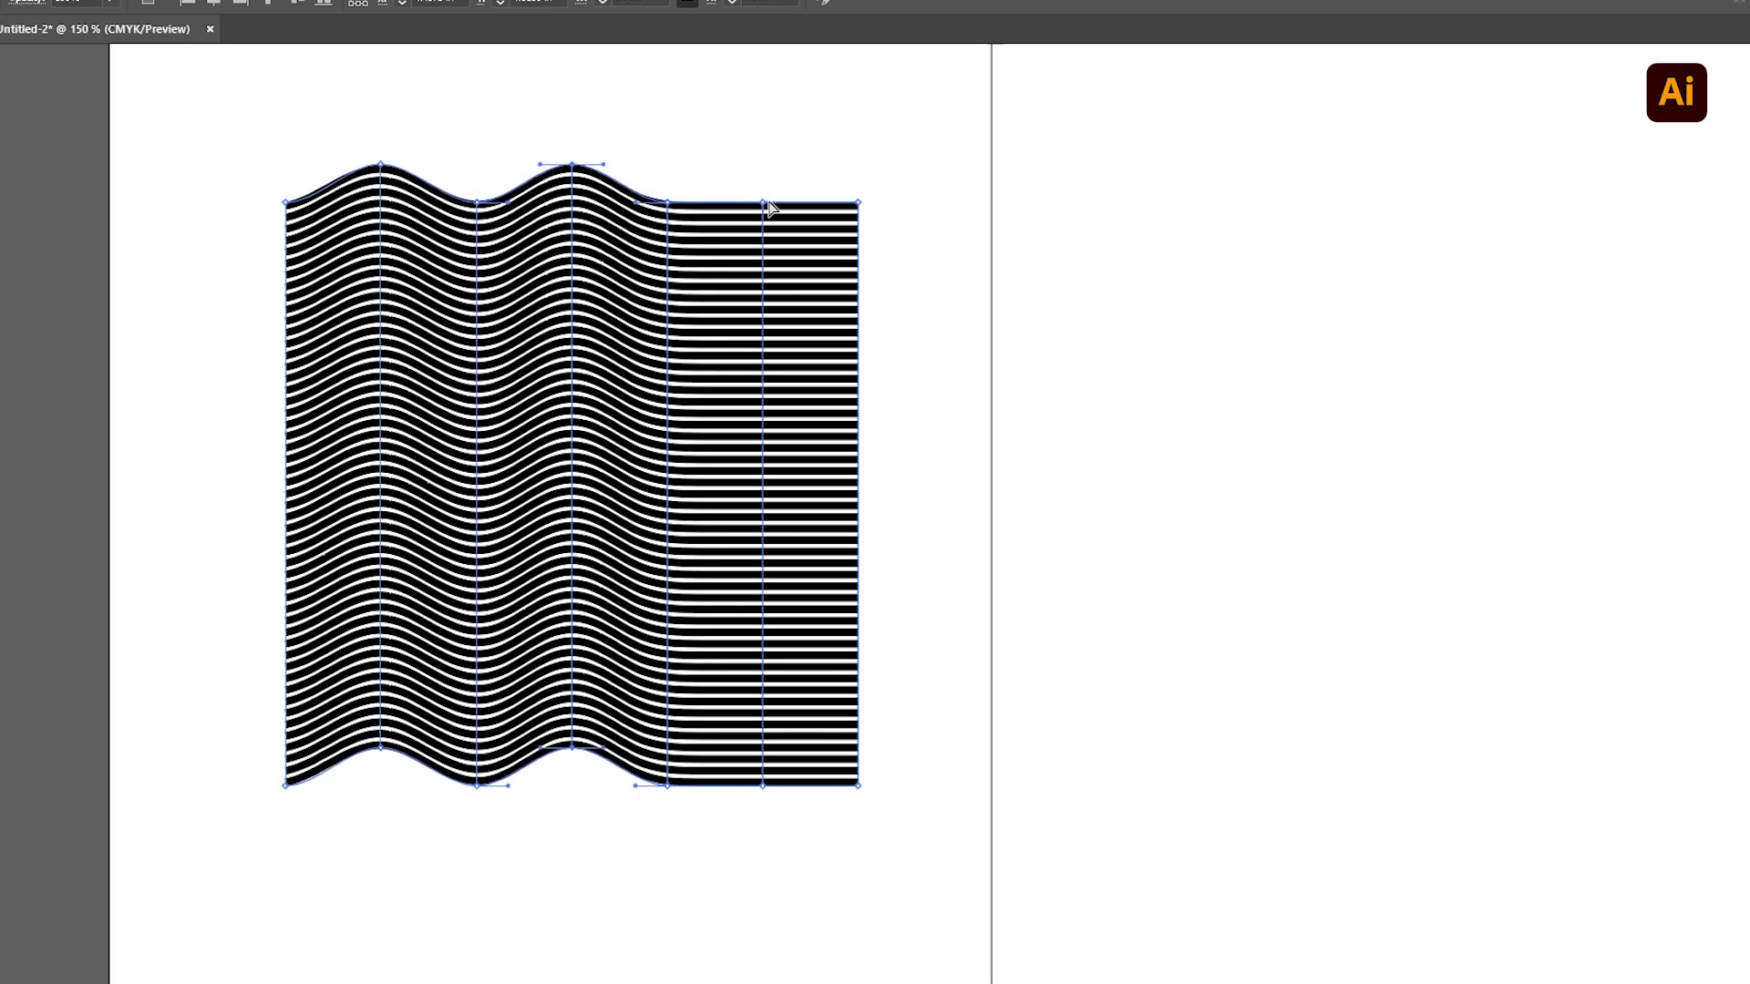
drag(777, 466, 789, 807)
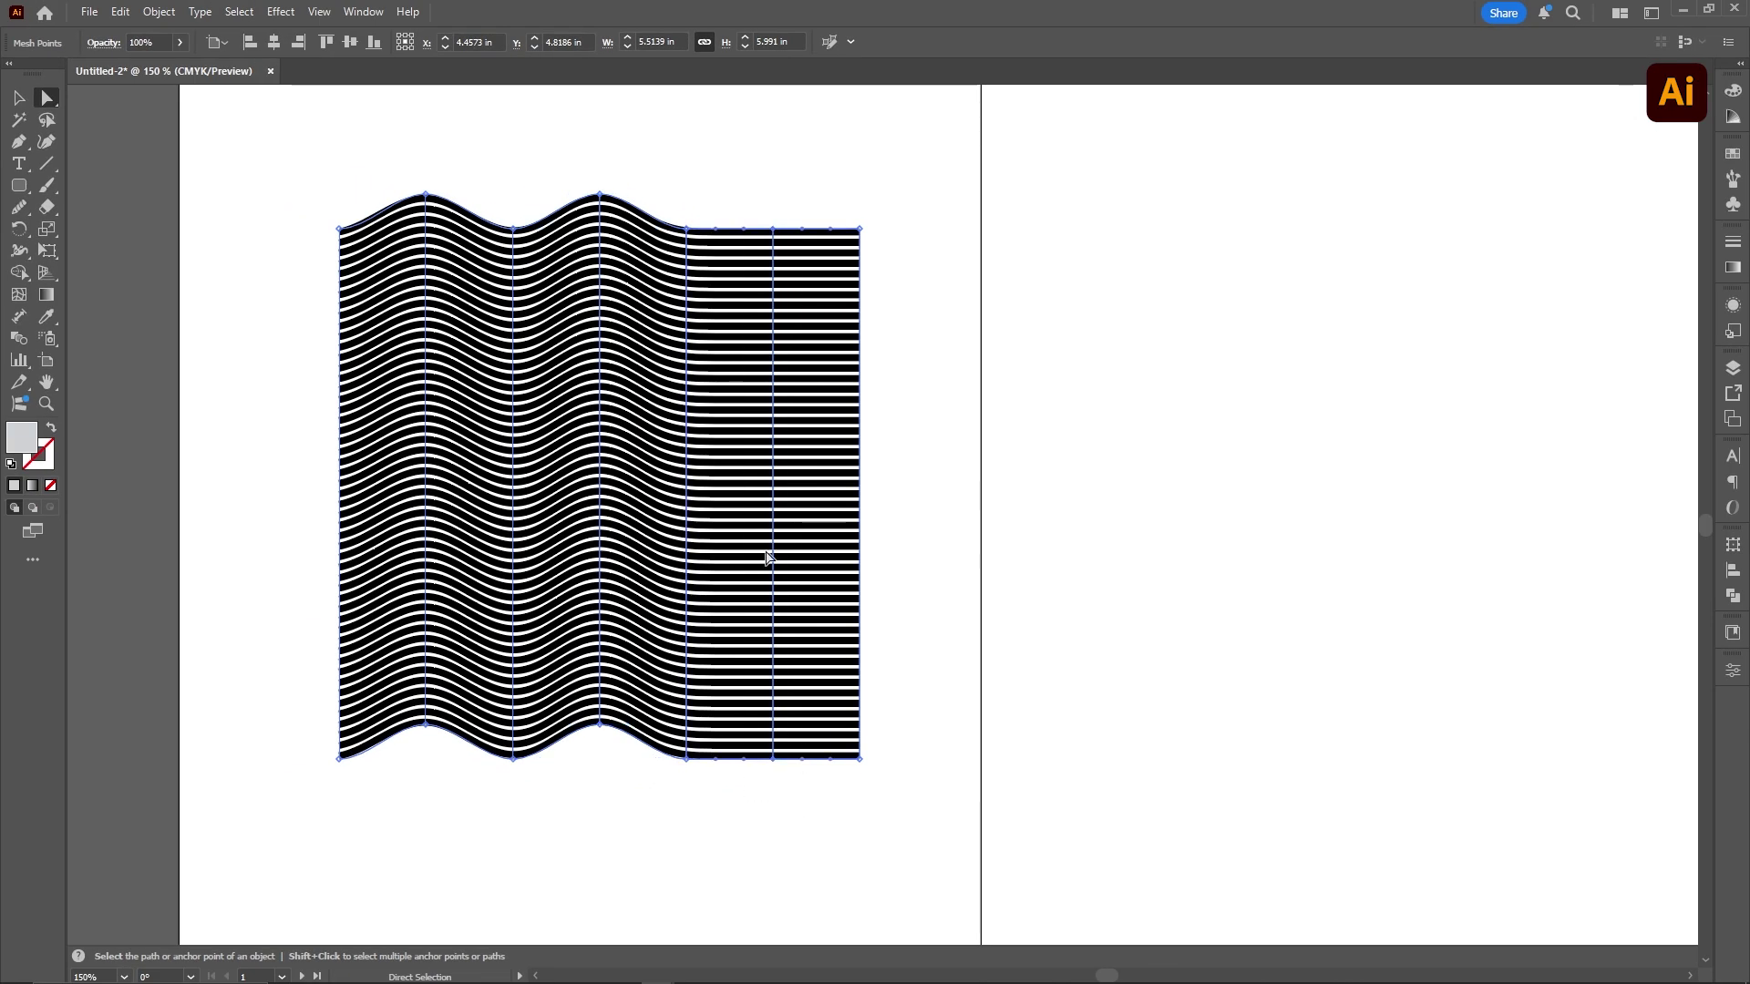
drag(773, 526, 774, 491)
click(938, 367)
key(v)
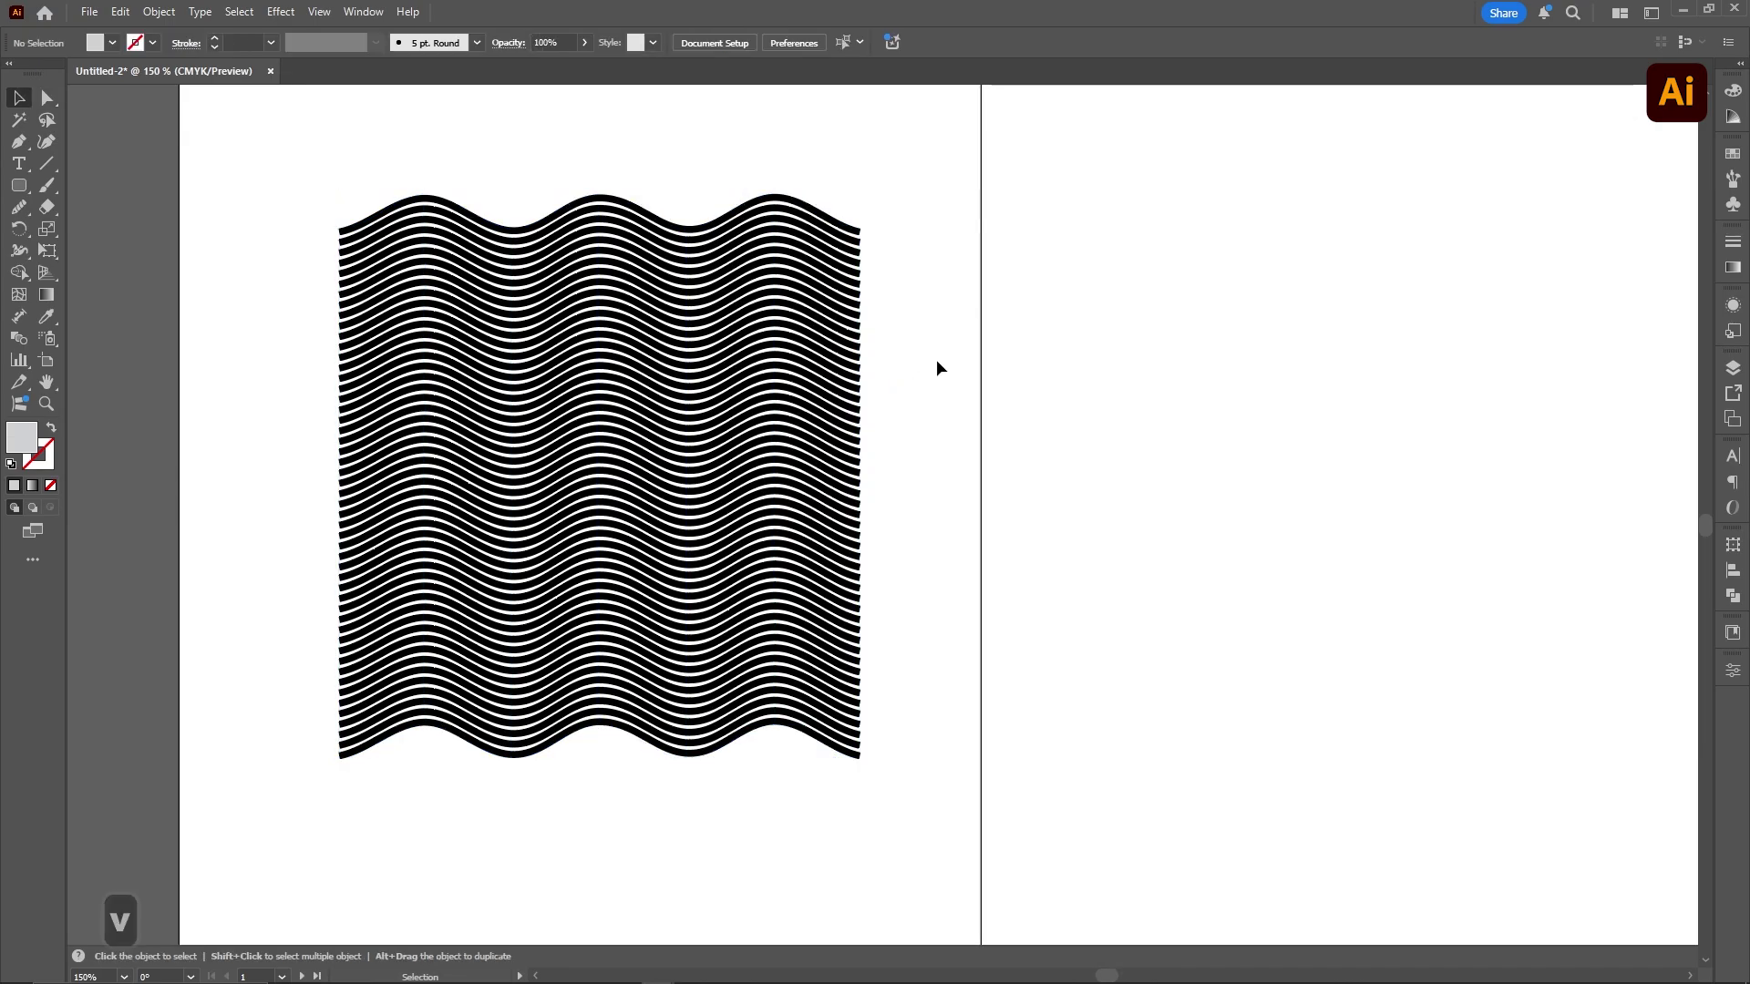
click(753, 418)
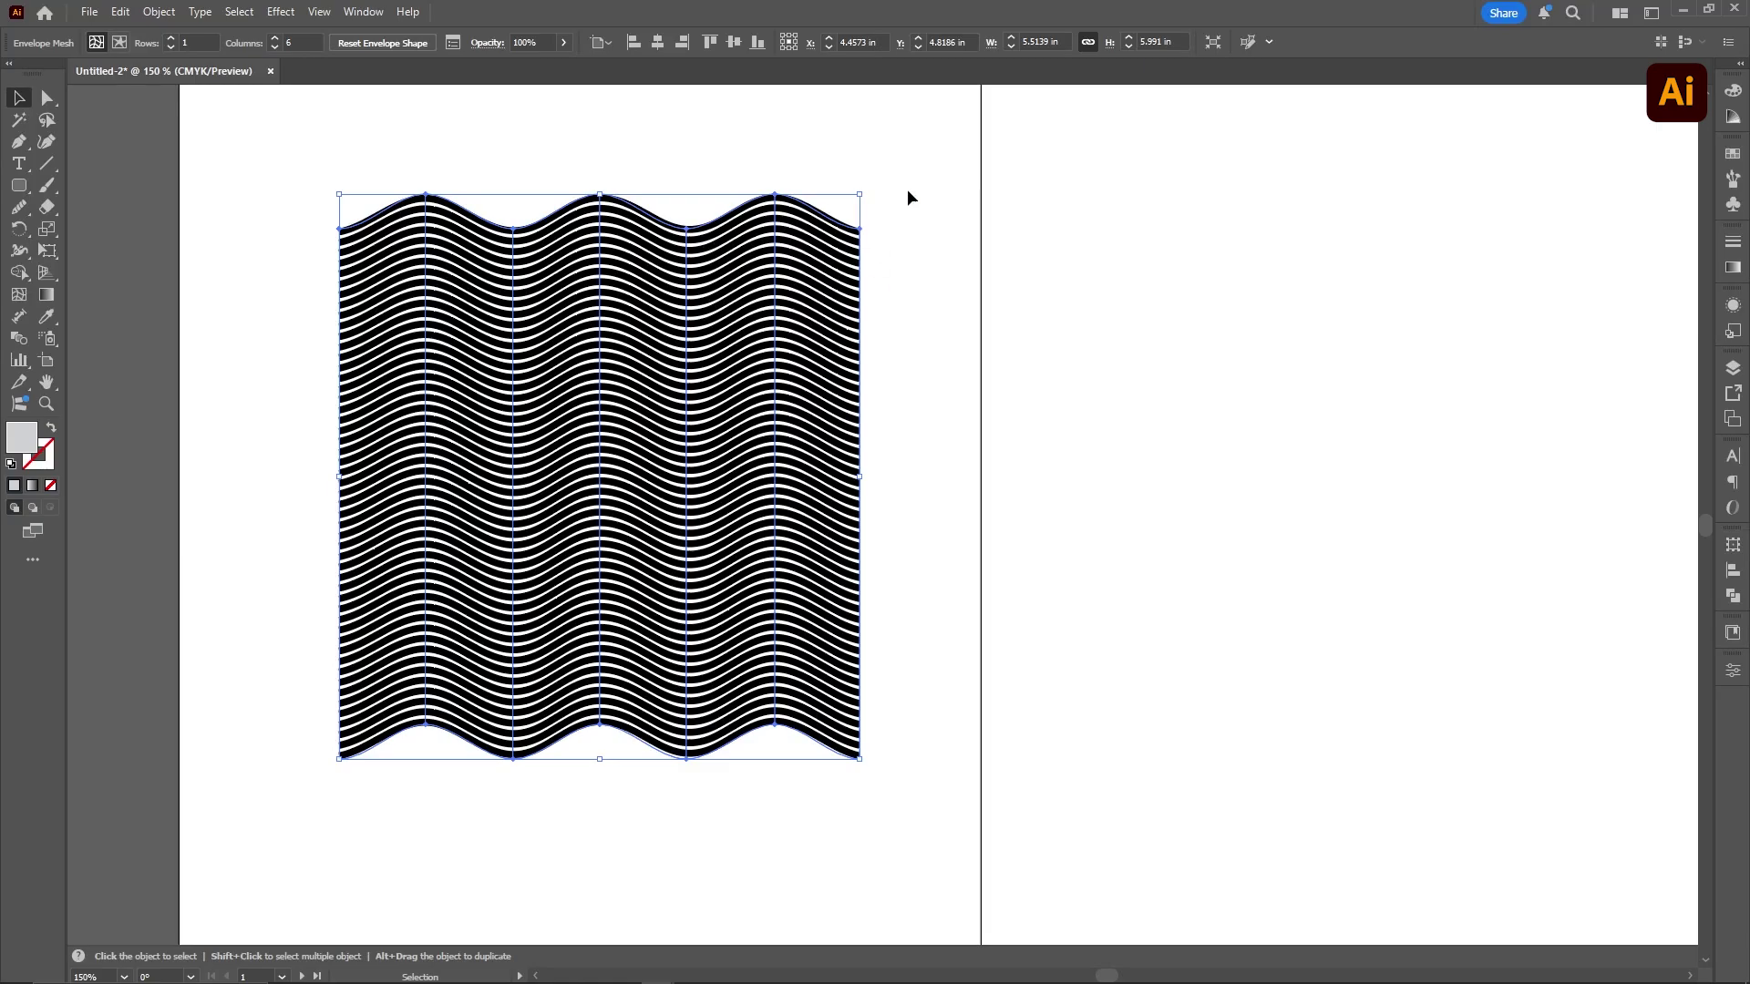
Rotate the wavy stripe block 45° so it sits diagonally against the spread's centre
drag(868, 184, 602, 133)
click(820, 182)
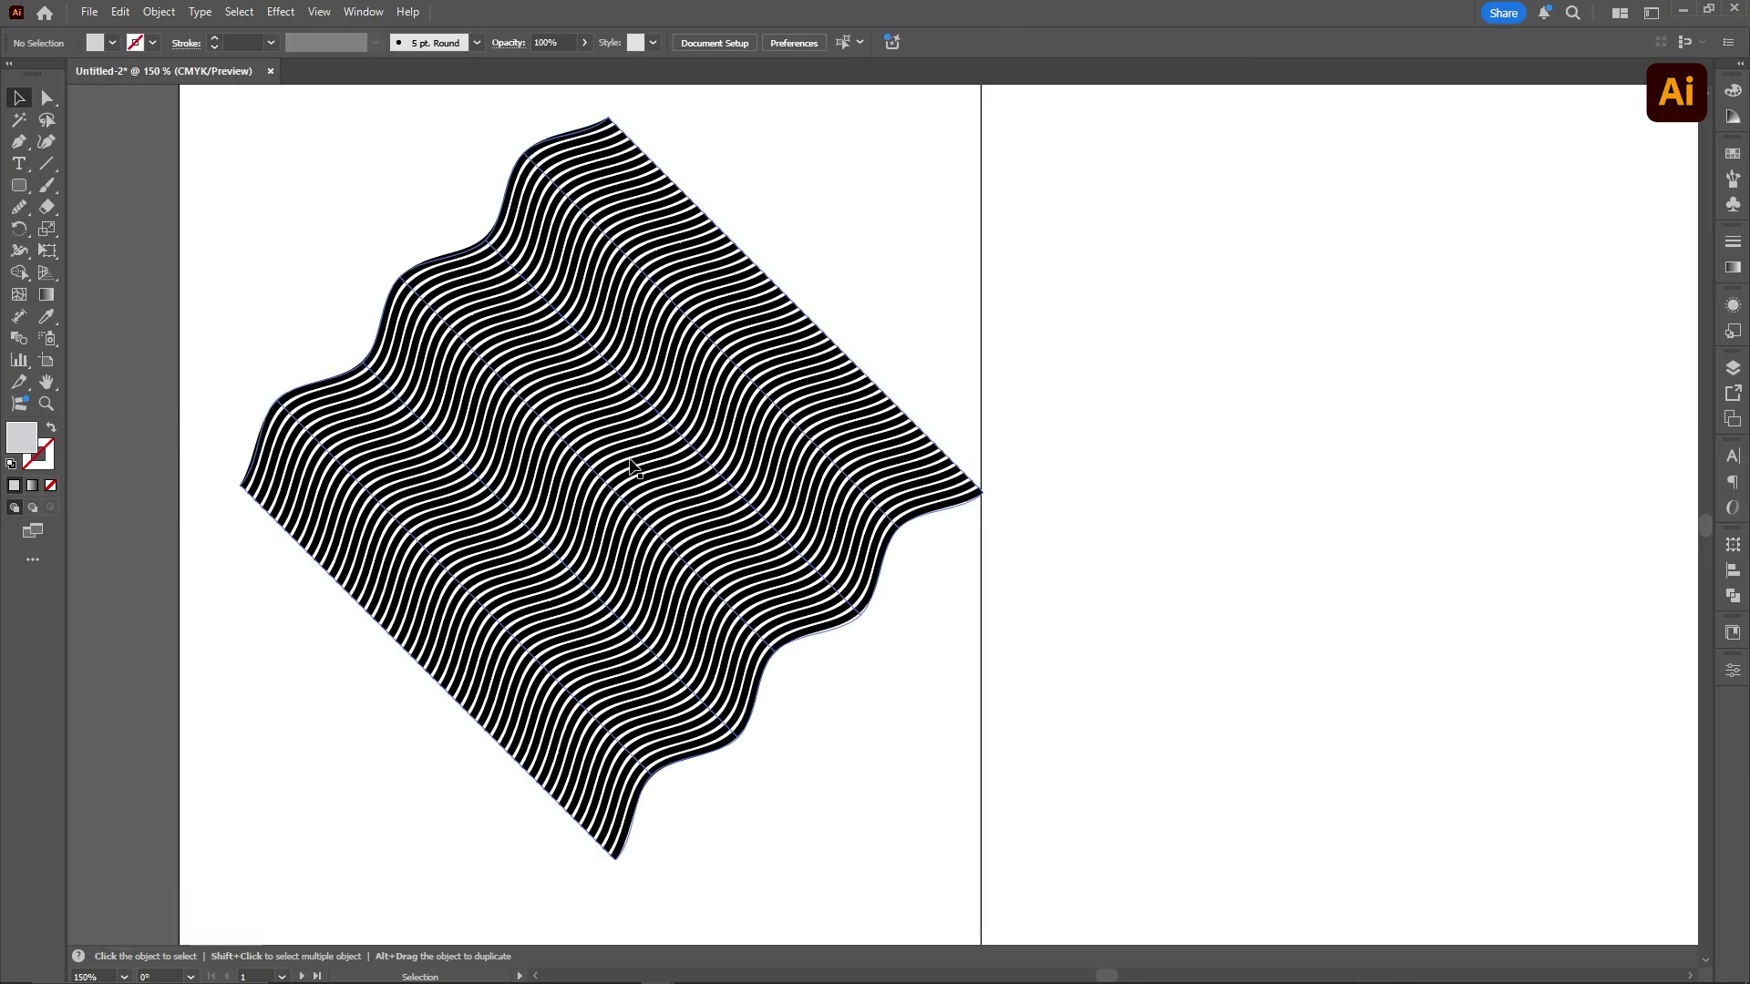
scroll(633, 484, down, 1)
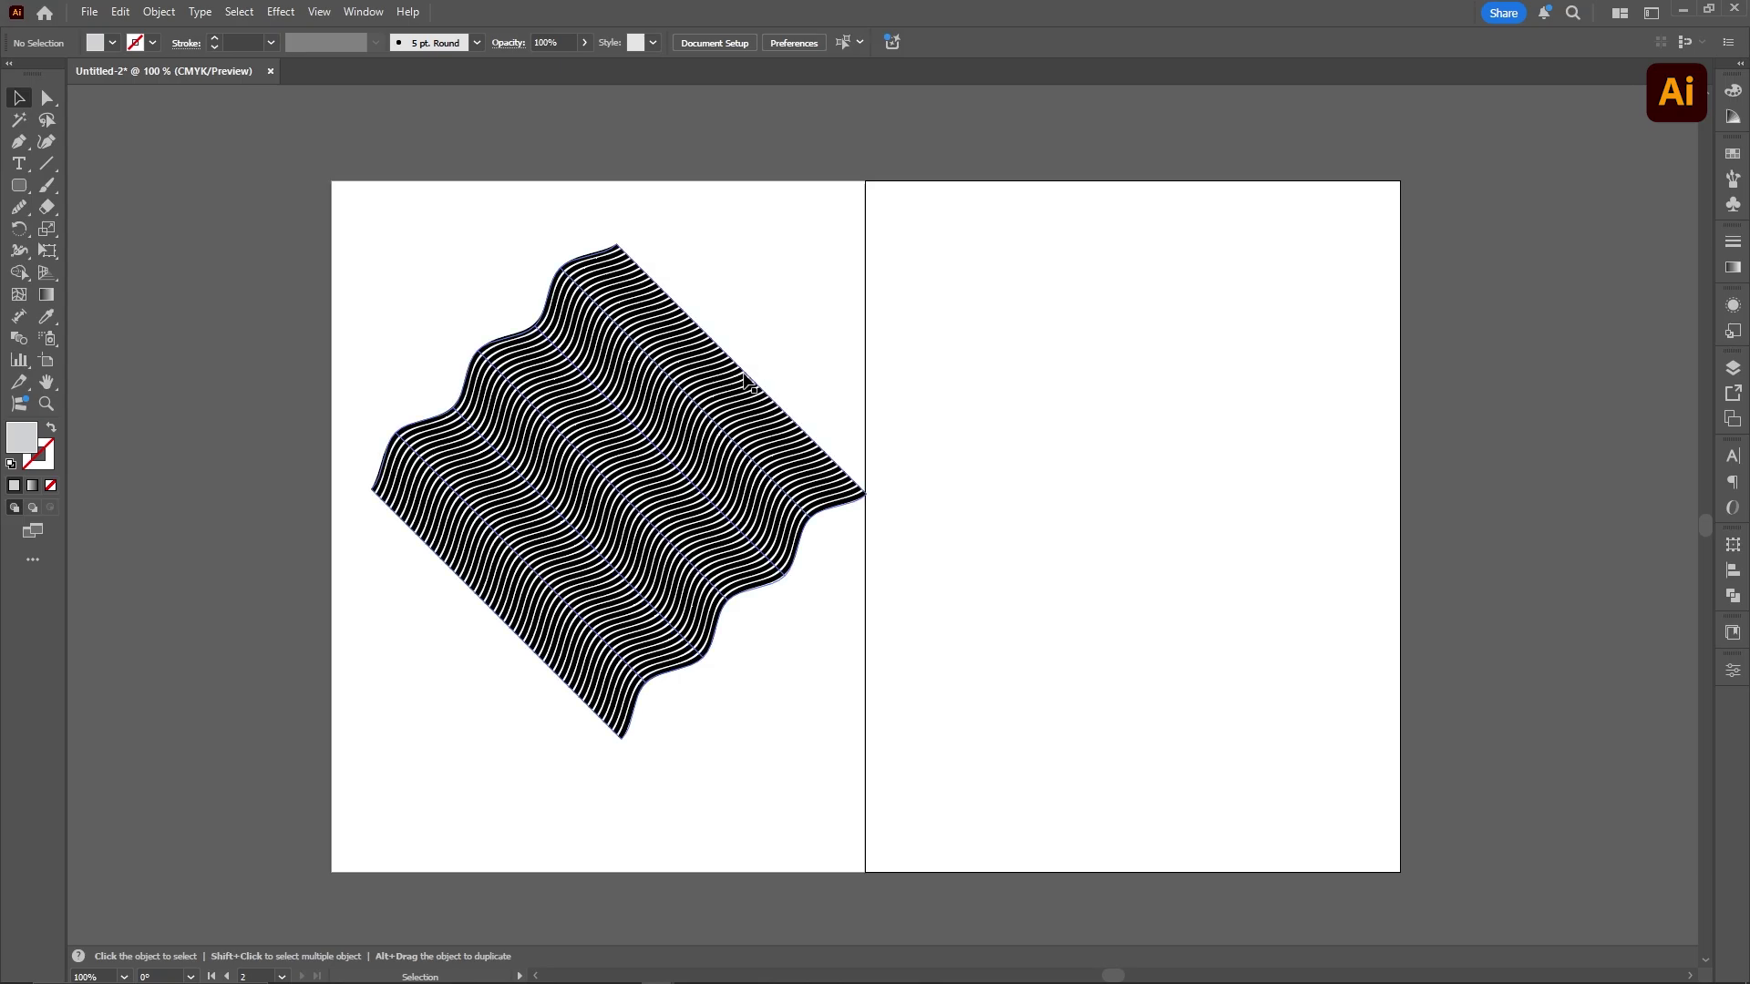
Add the text '09' on the right artboard and select it
click(22, 167)
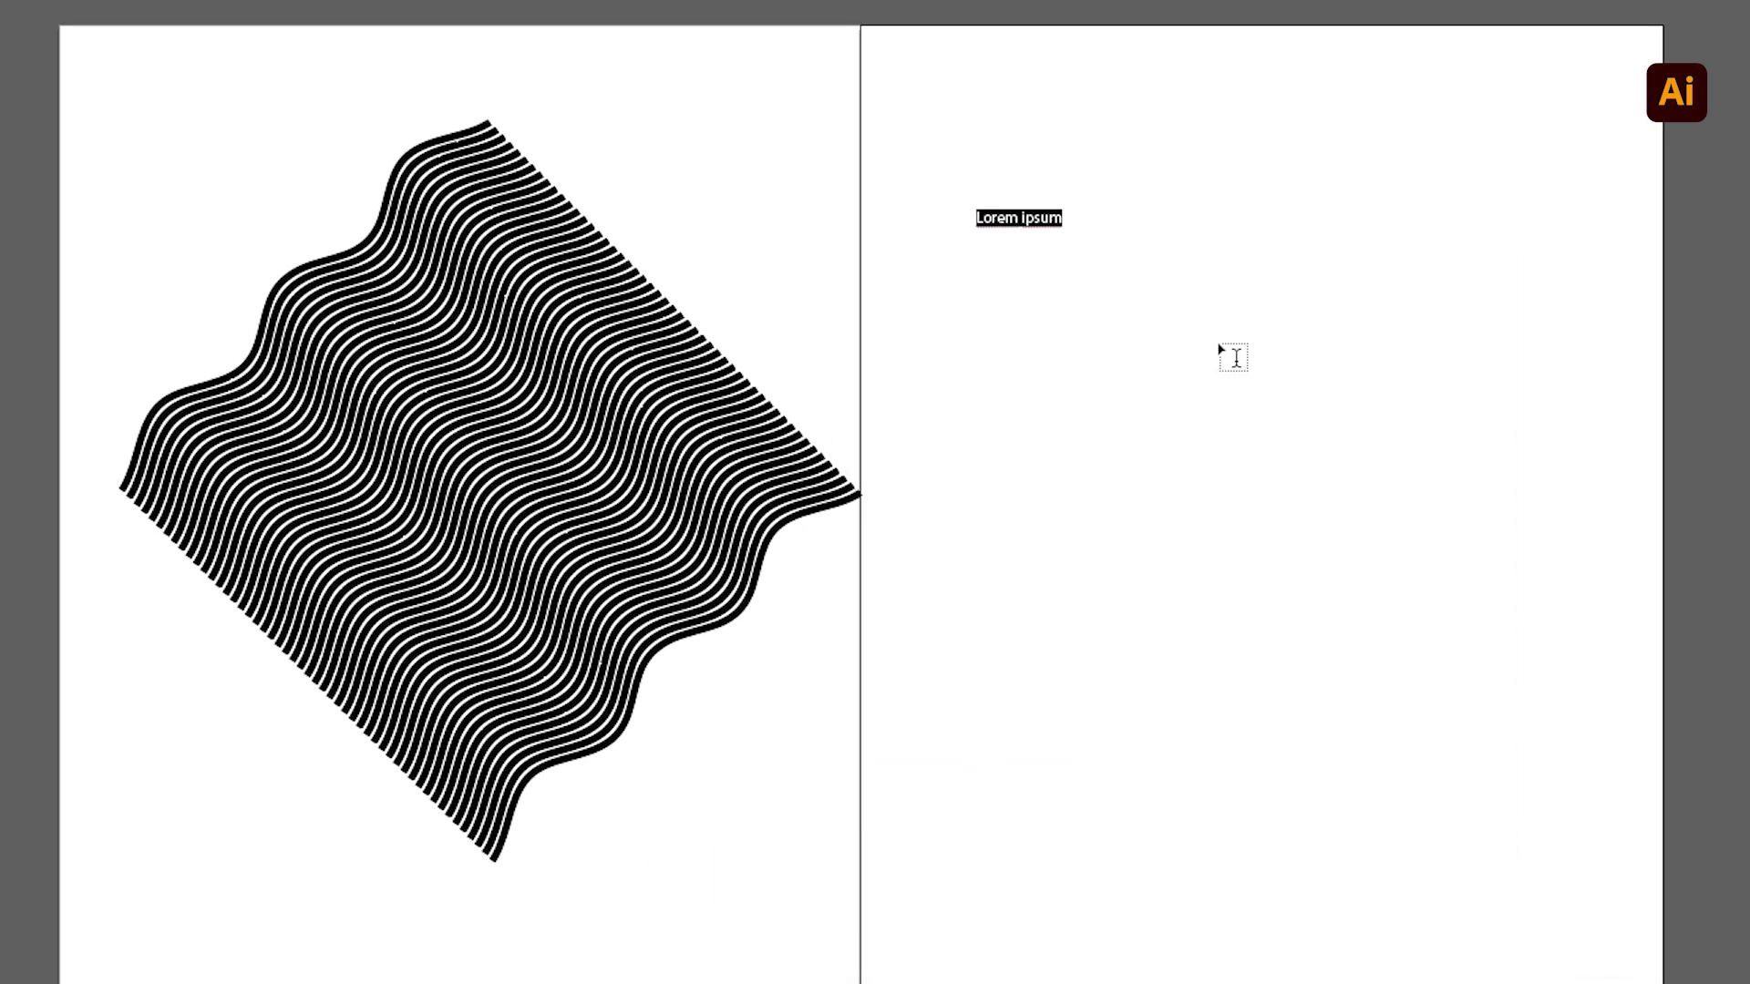
text(09)
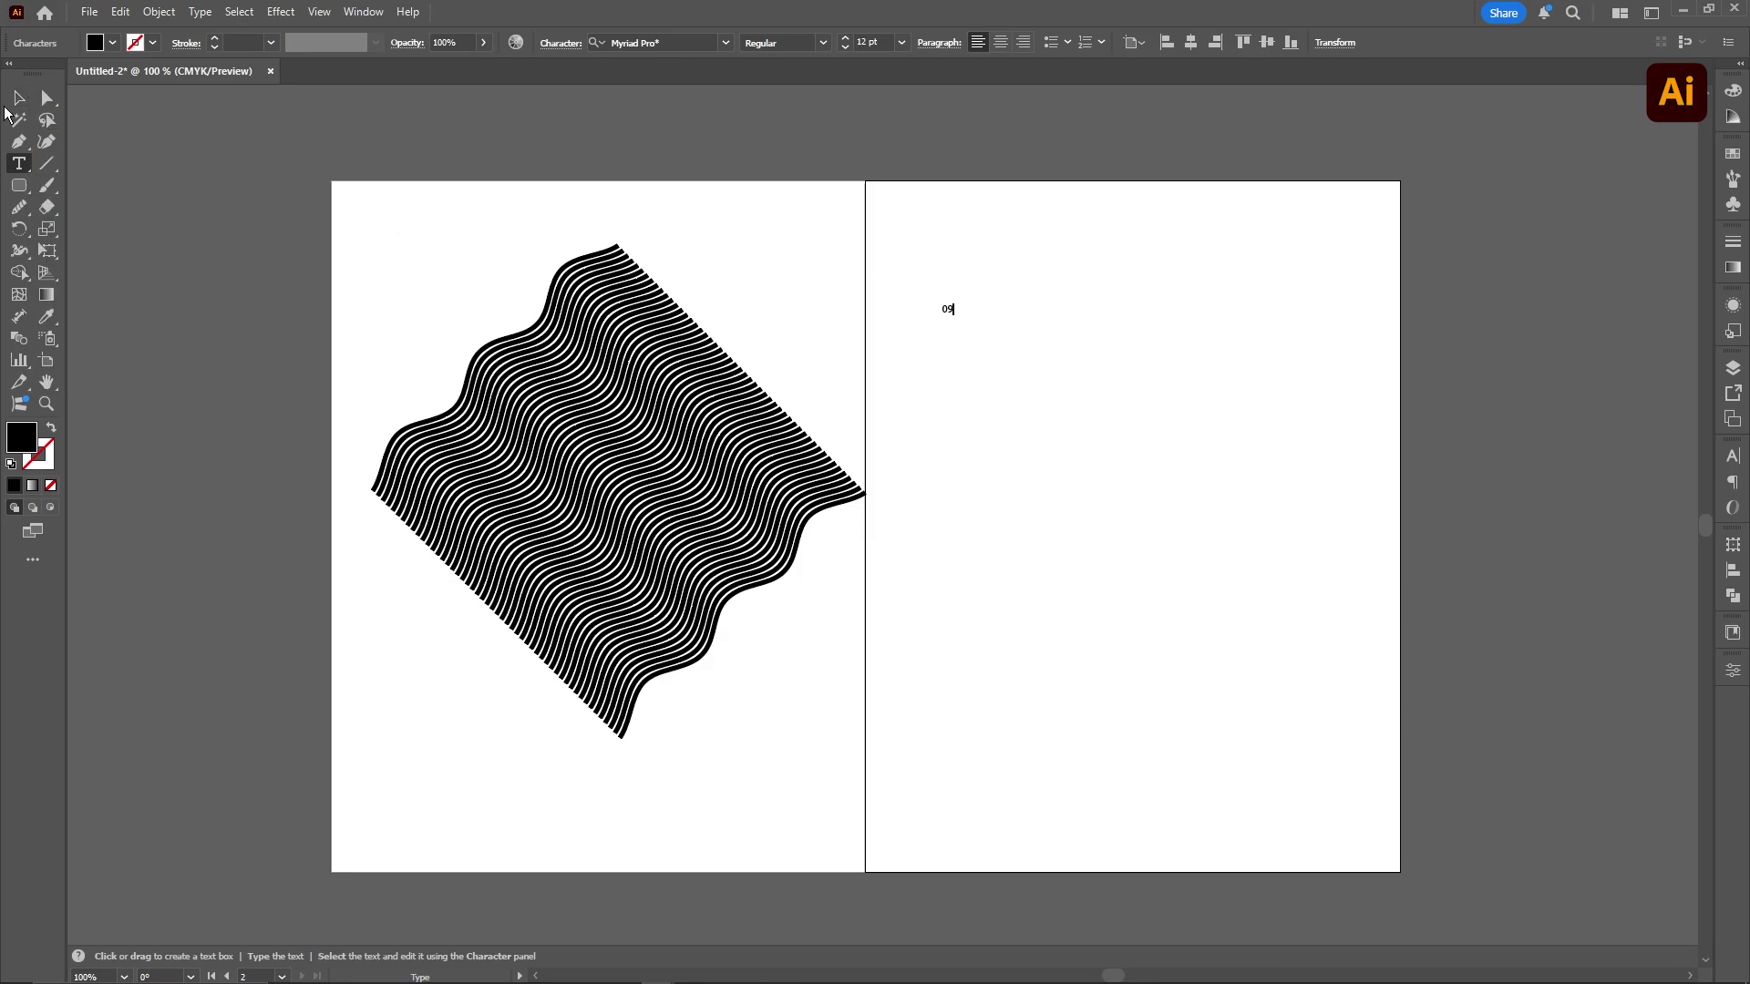
click(18, 119)
click(30, 105)
click(1129, 239)
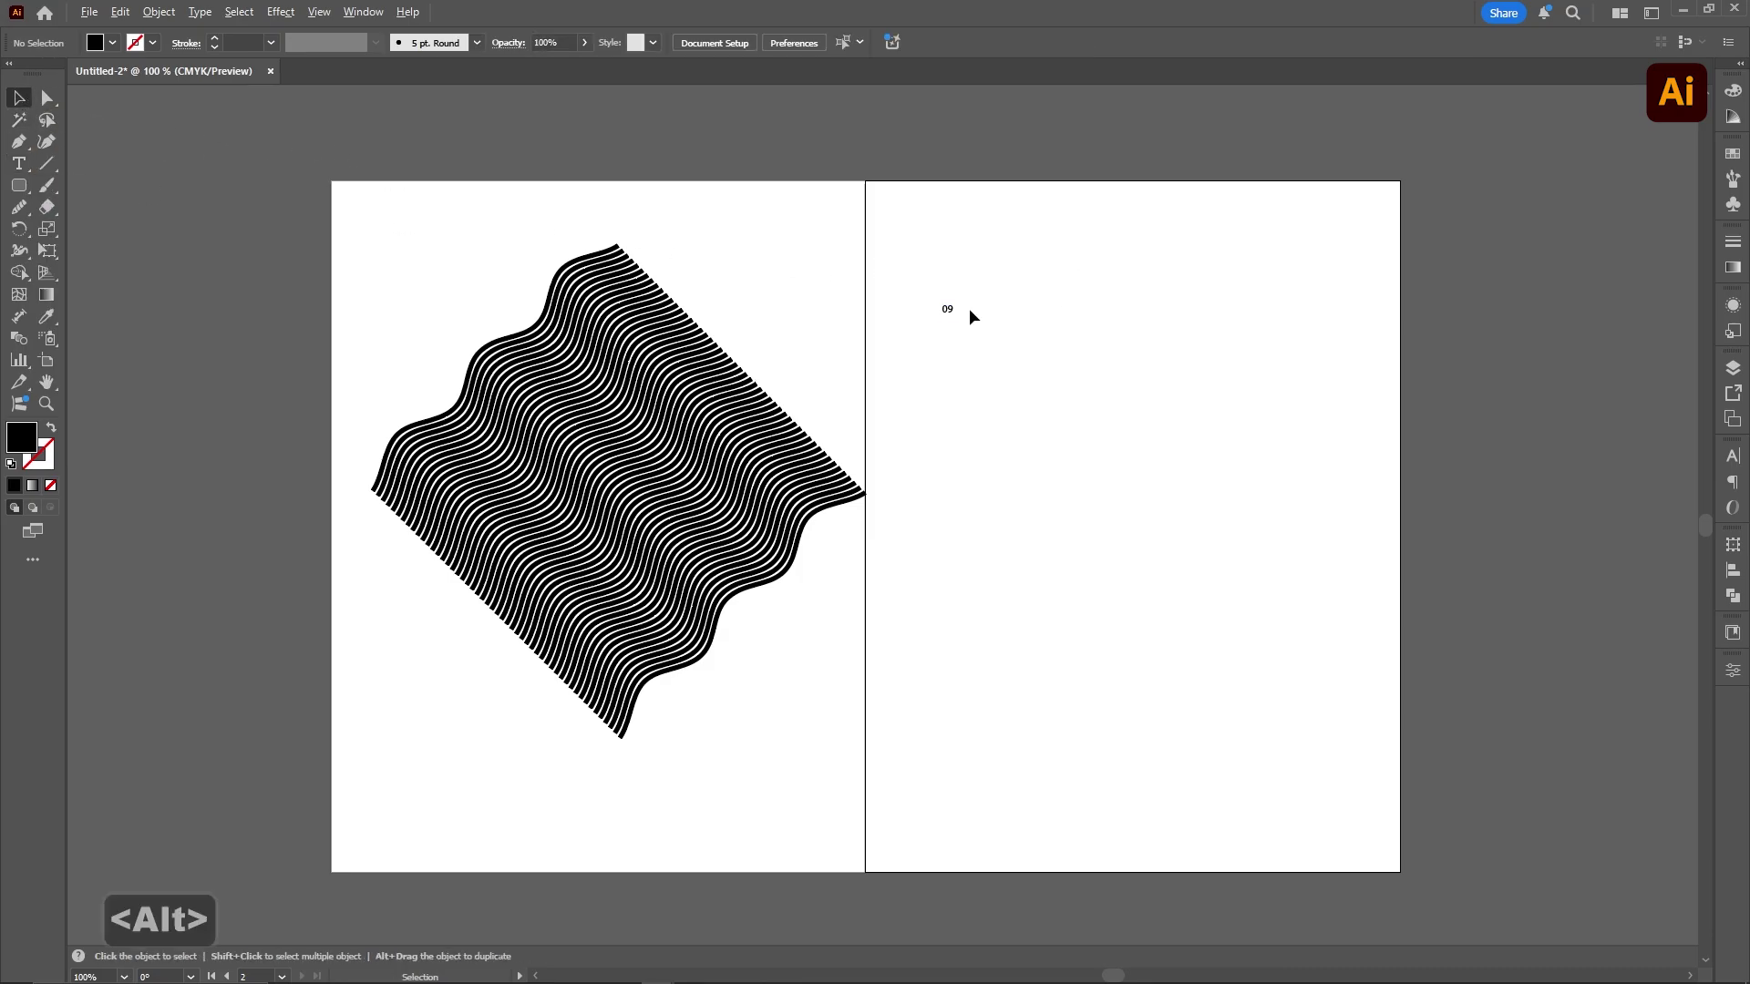
scroll(968, 309, up, 3)
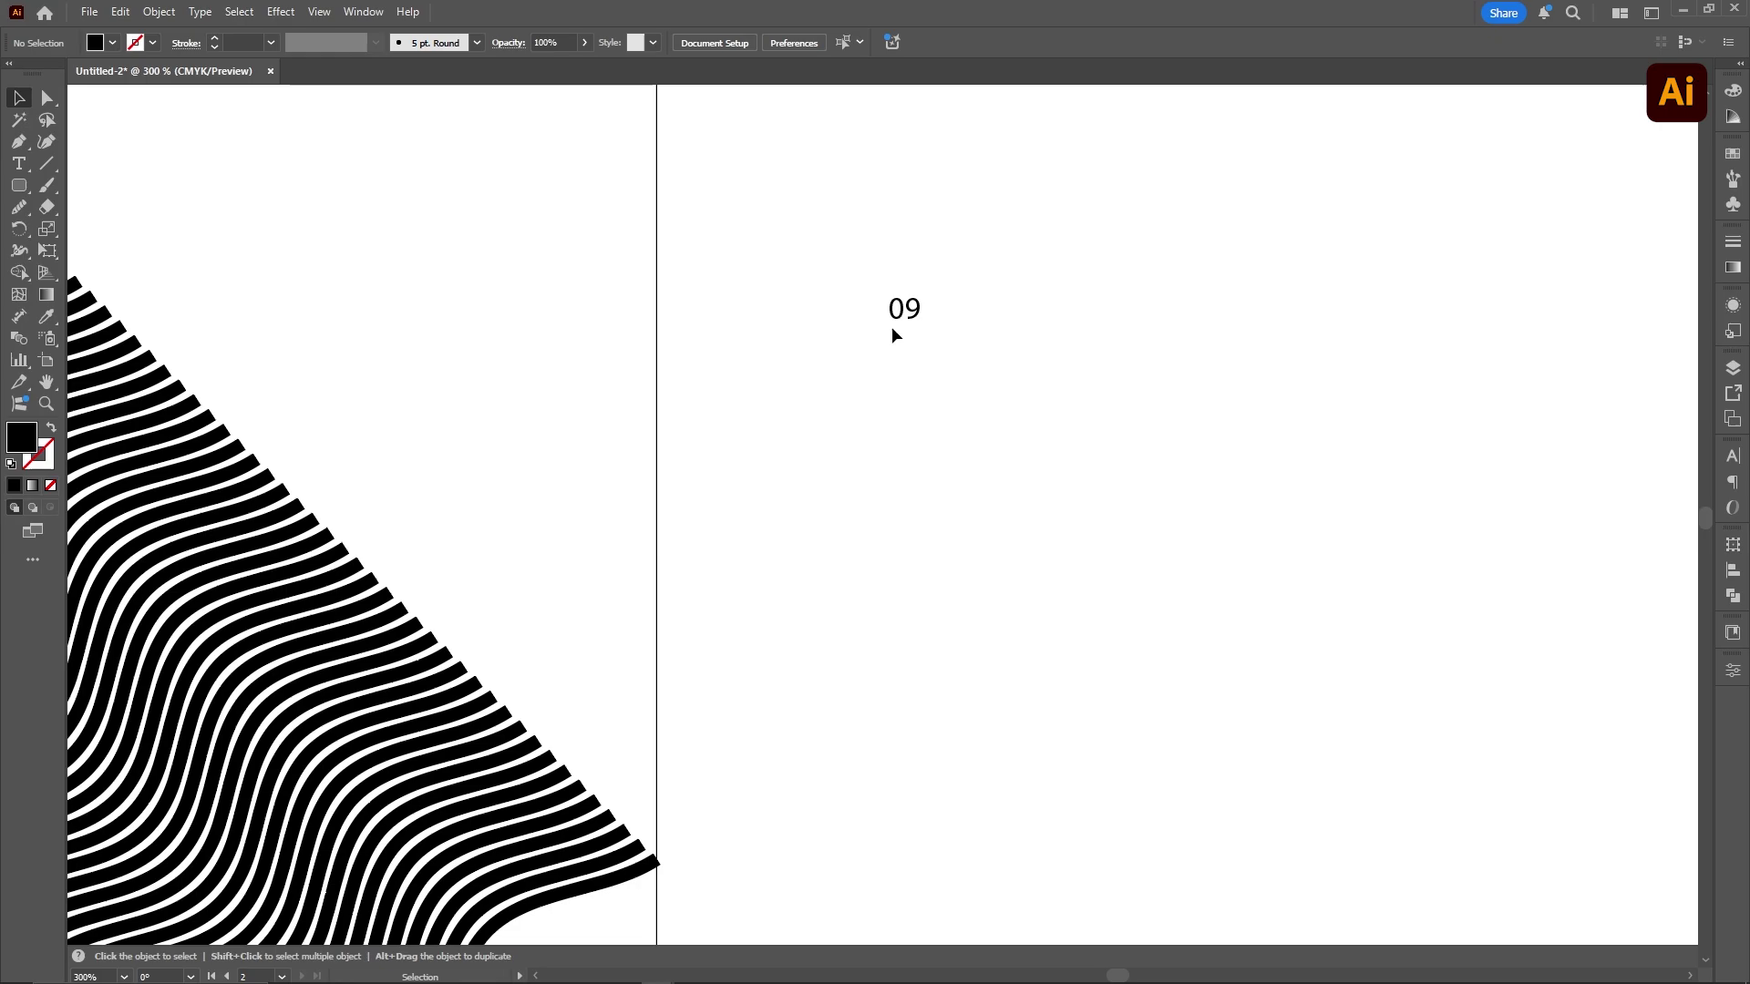
scroll(892, 331, down, 1)
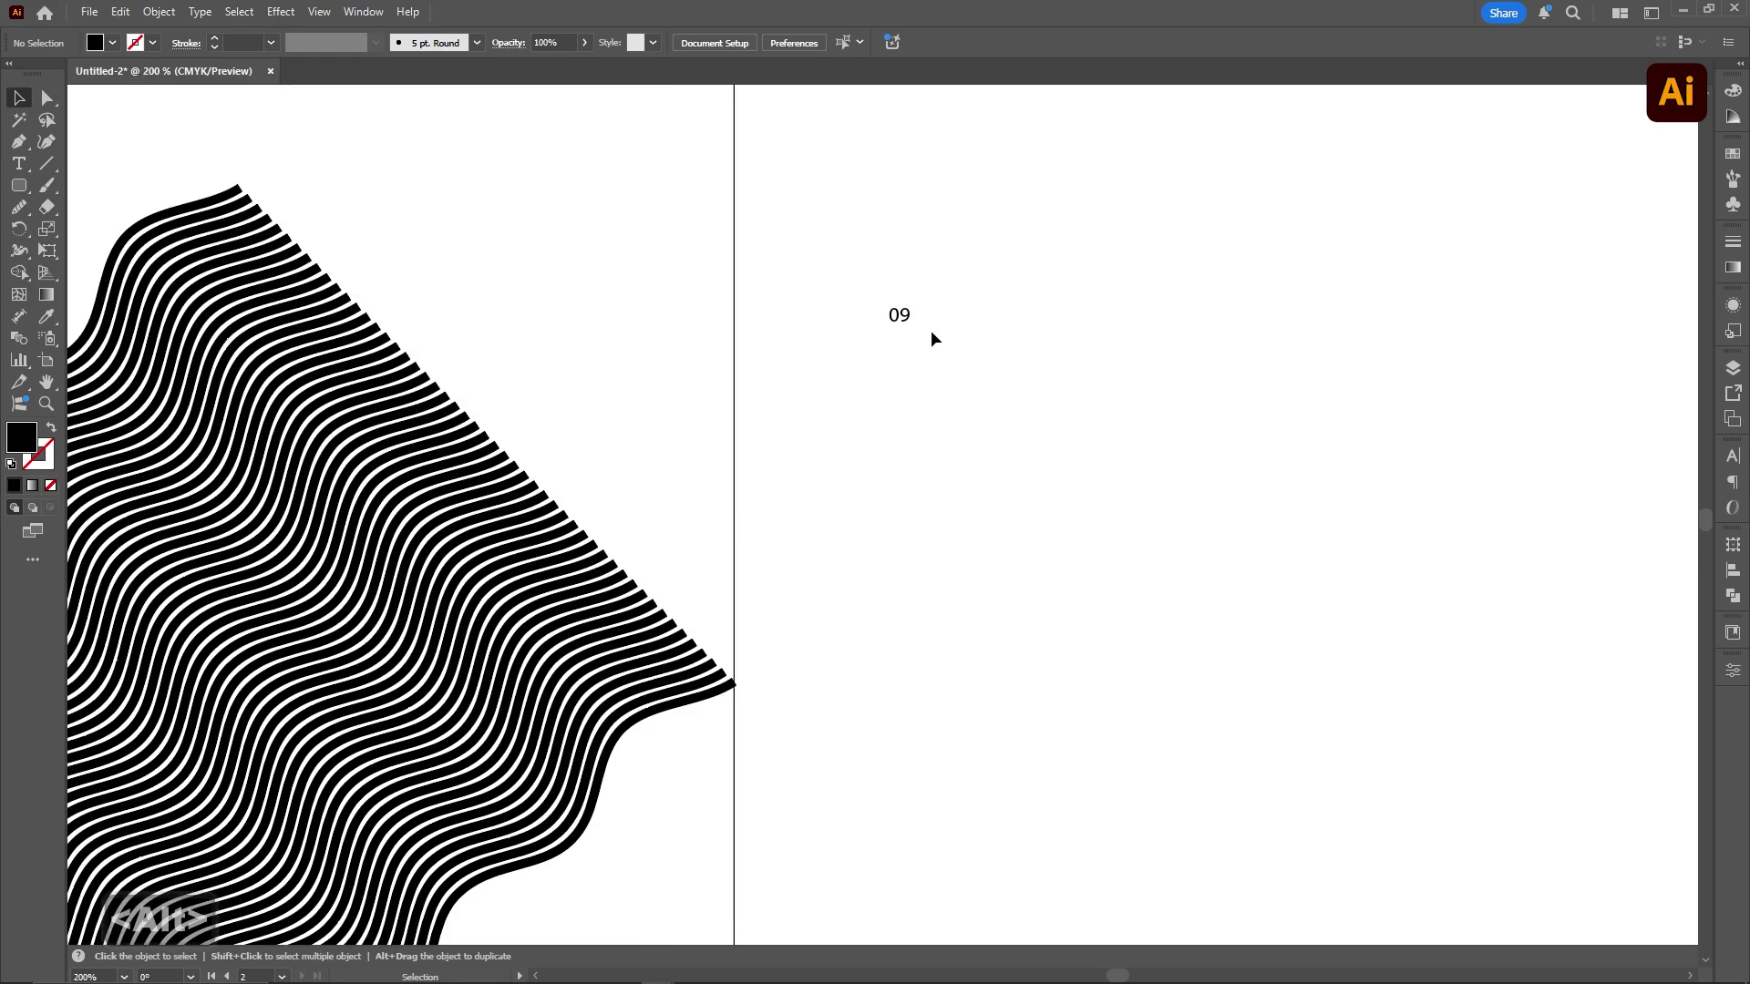
click(901, 315)
Scale the 09 up, set it in Bauhaus 93, then enlarge it to about 170 pt
drag(914, 332, 1109, 476)
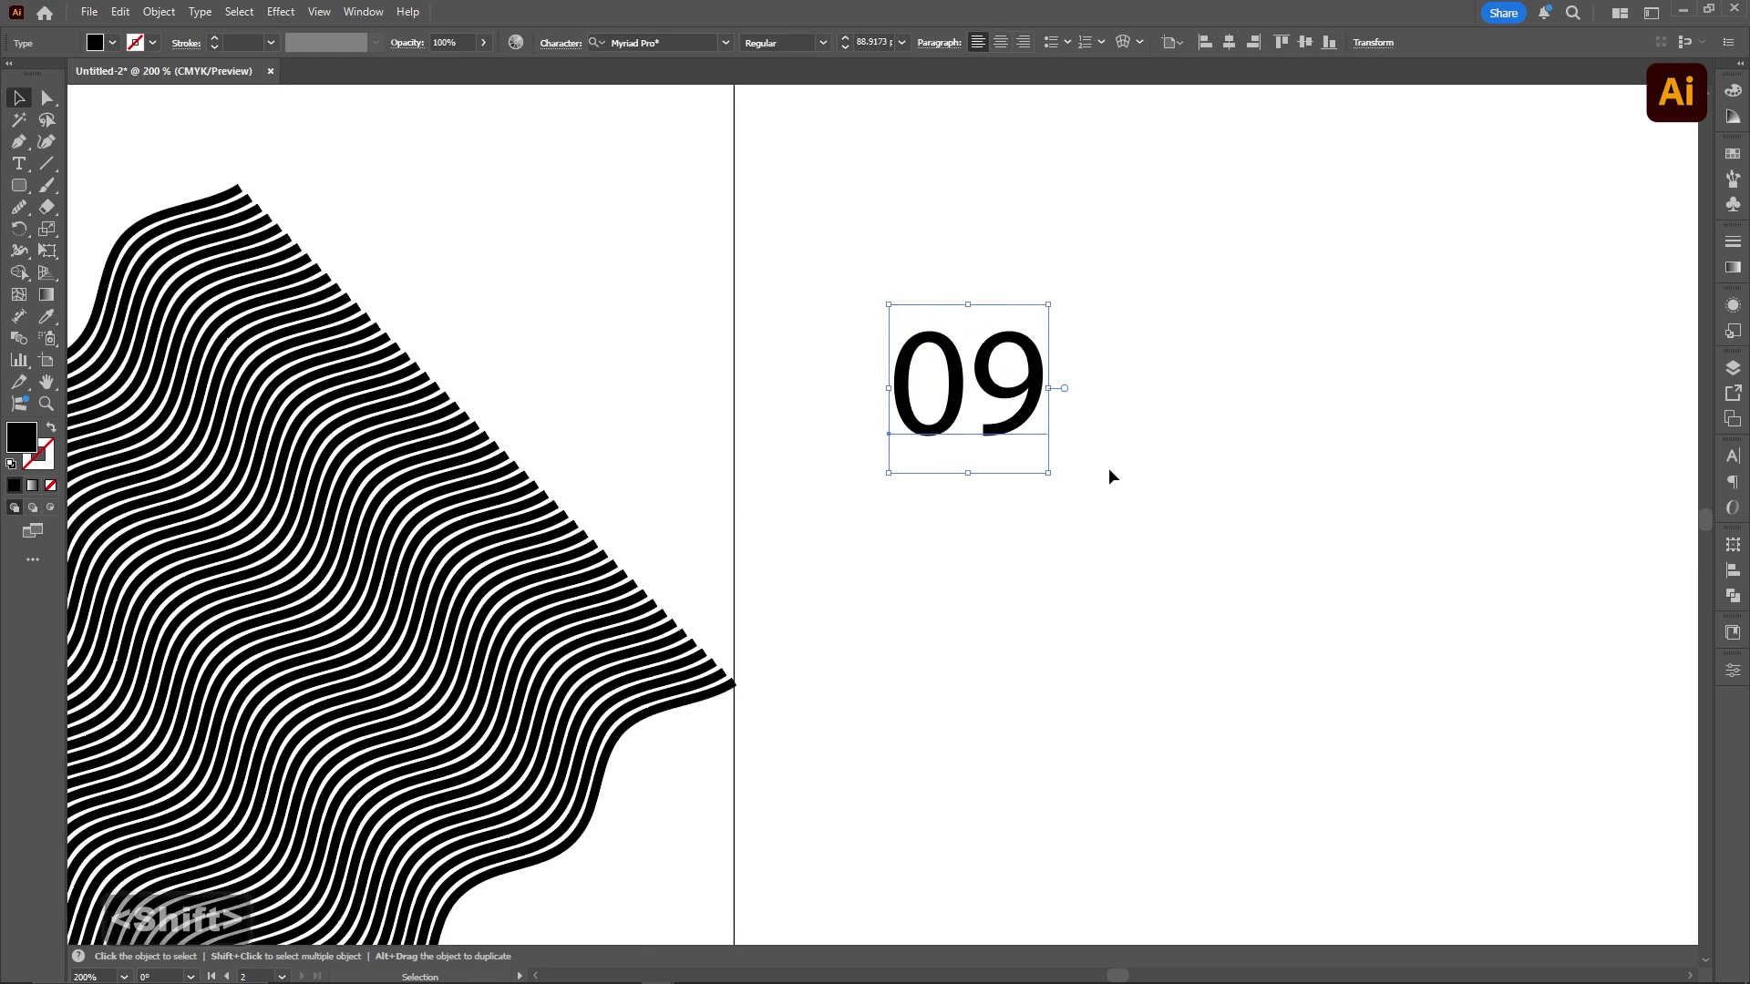
key(t)
drag(917, 388, 1079, 398)
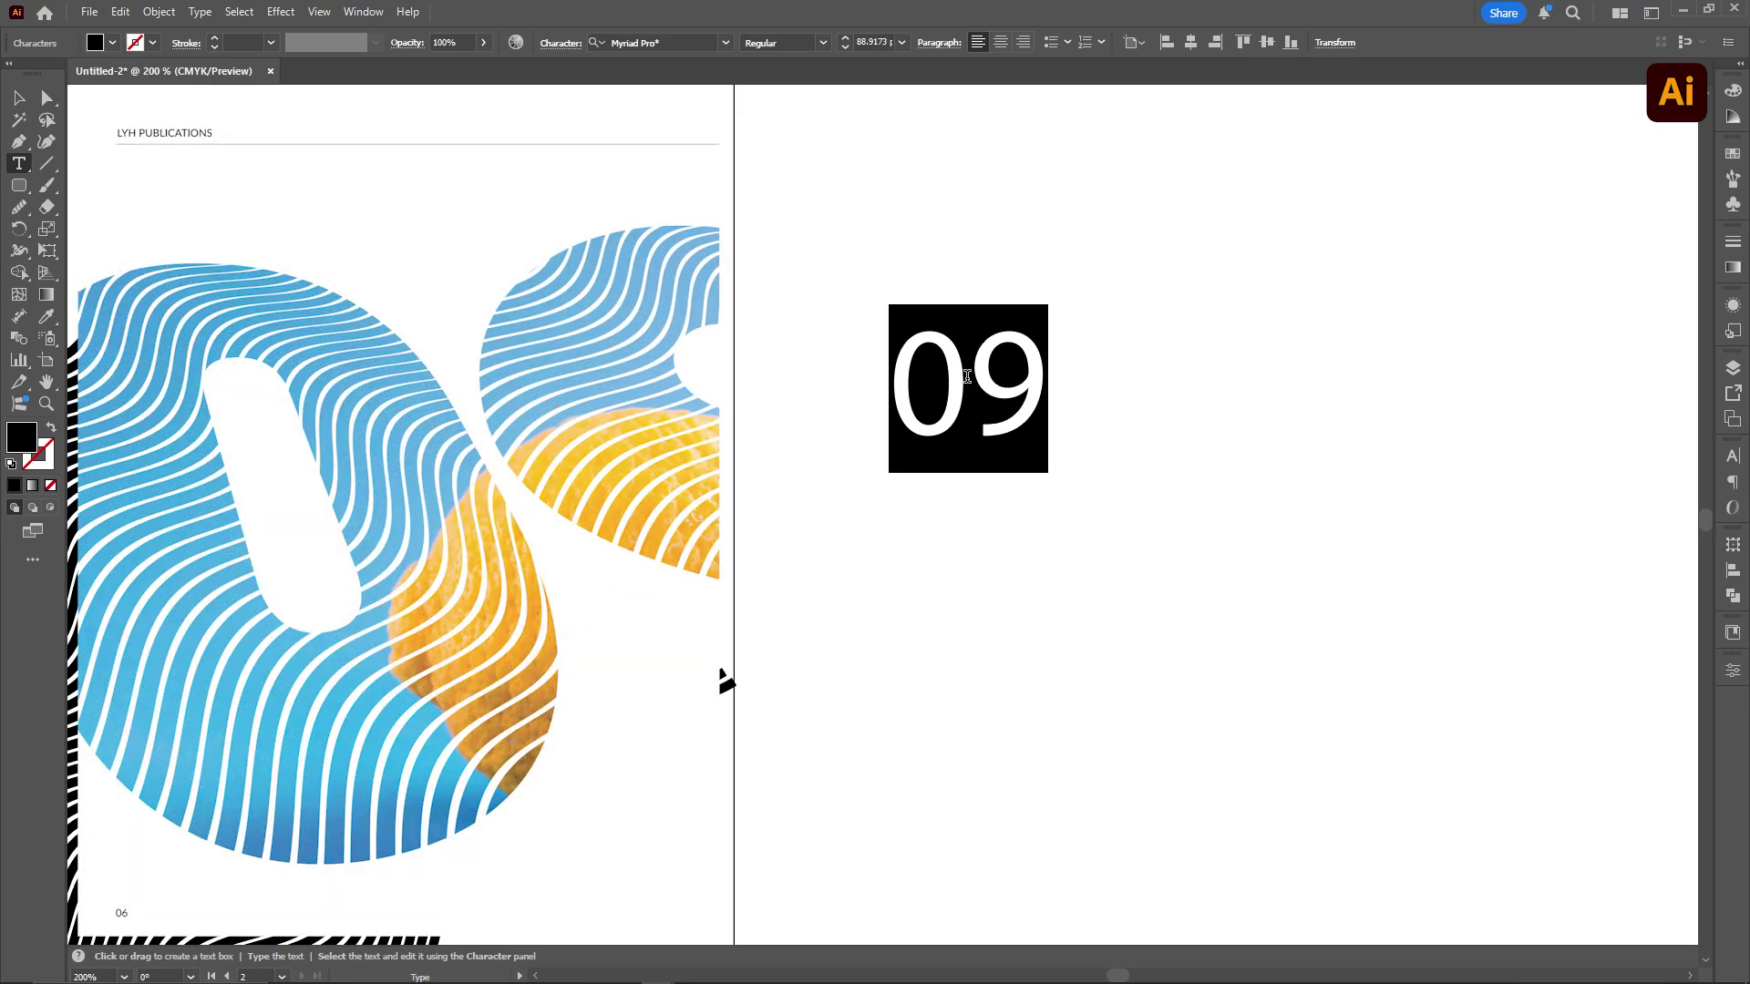
click(725, 43)
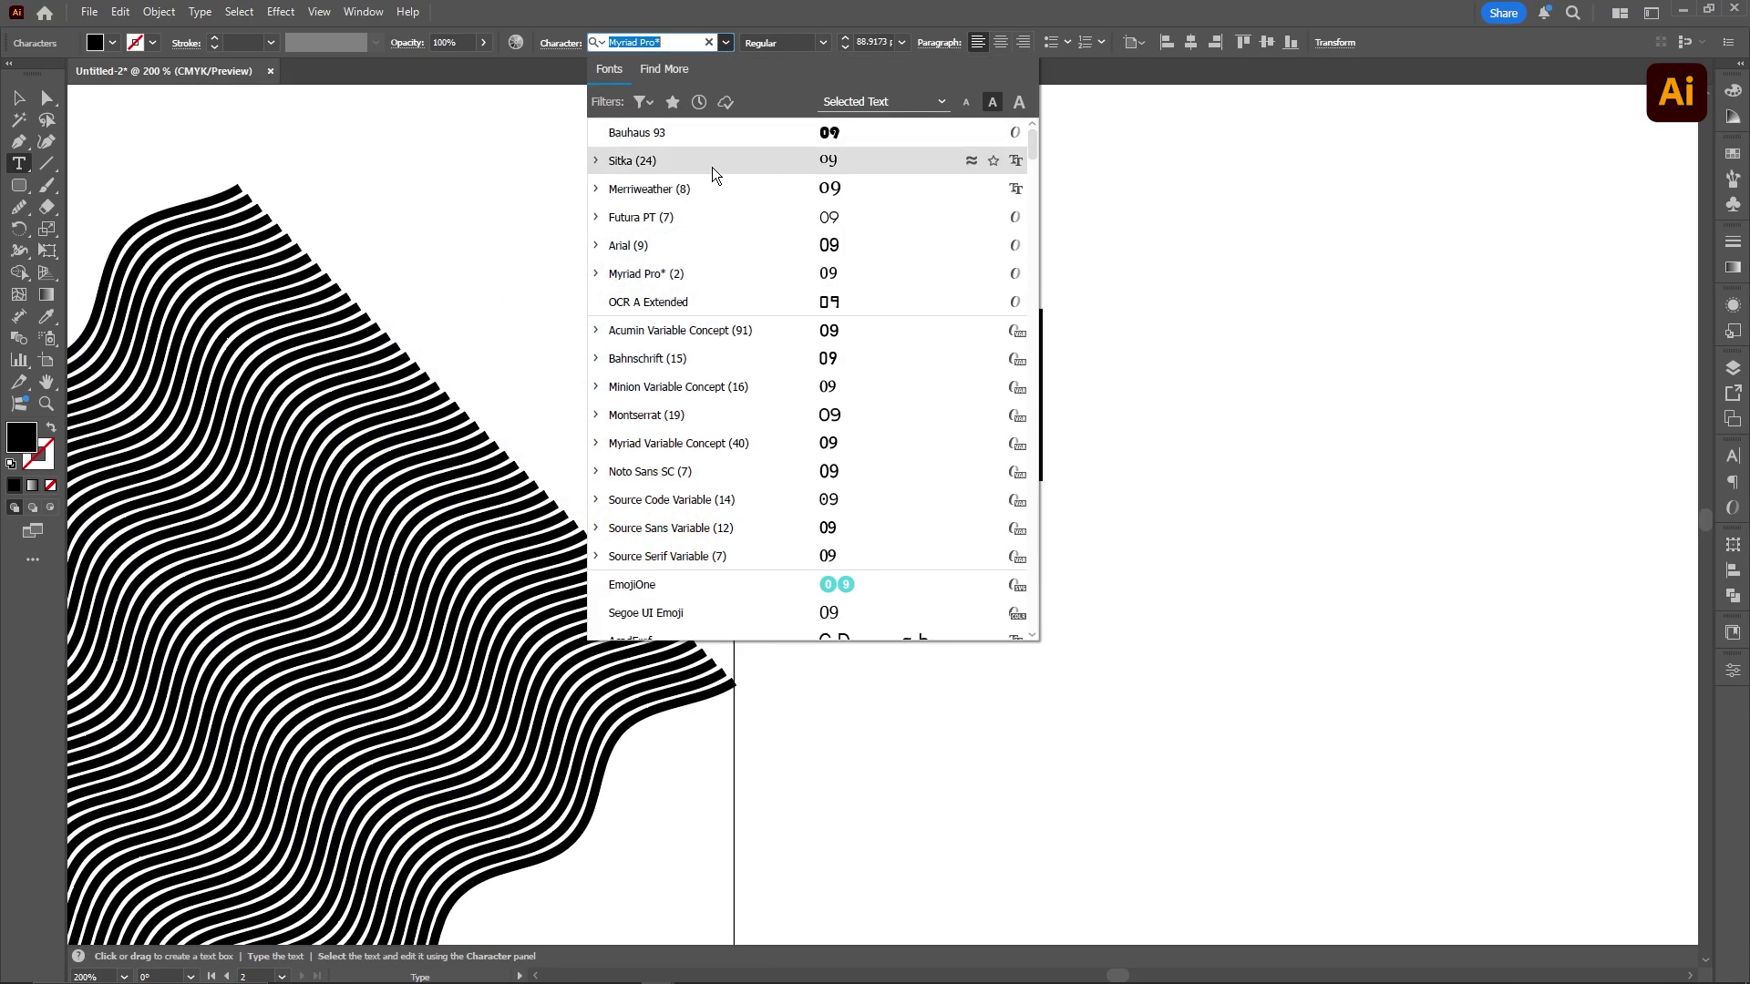
click(711, 133)
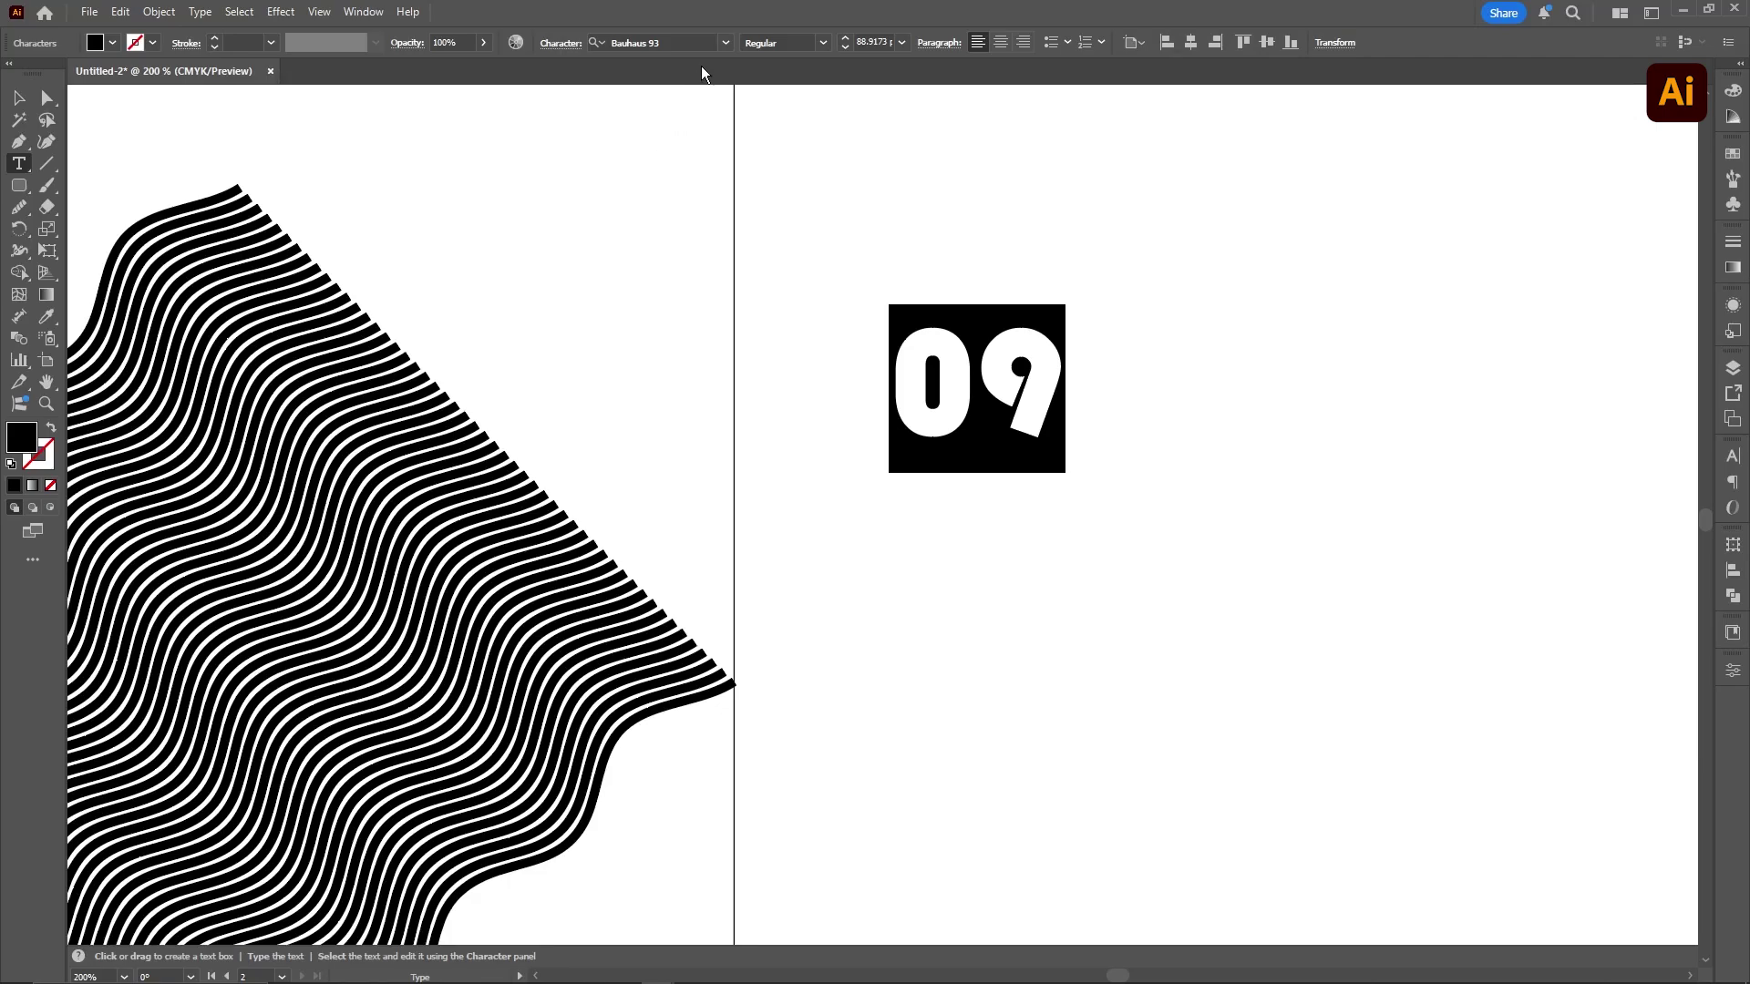
key(Escape)
alt+scroll(1102, 531, down, 3)
drag(1156, 538, 1061, 500)
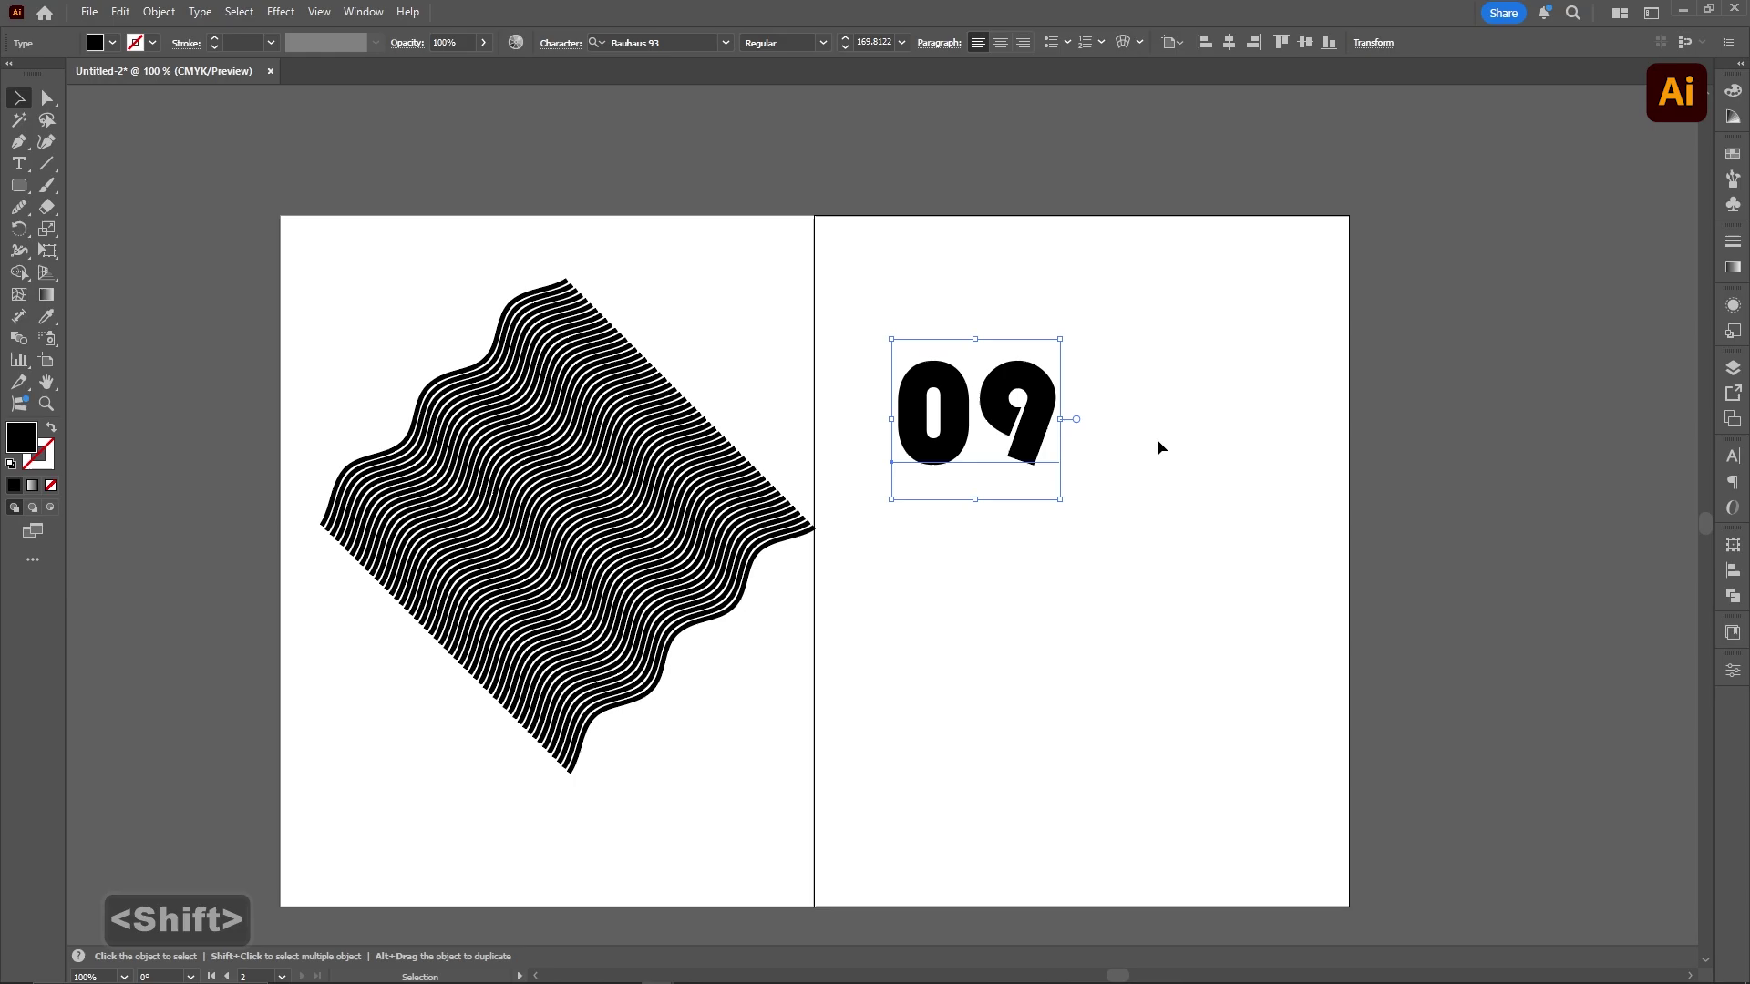
Convert the 09 text to outlines and ungroup the 0 and 9 into separate shapes
click(200, 12)
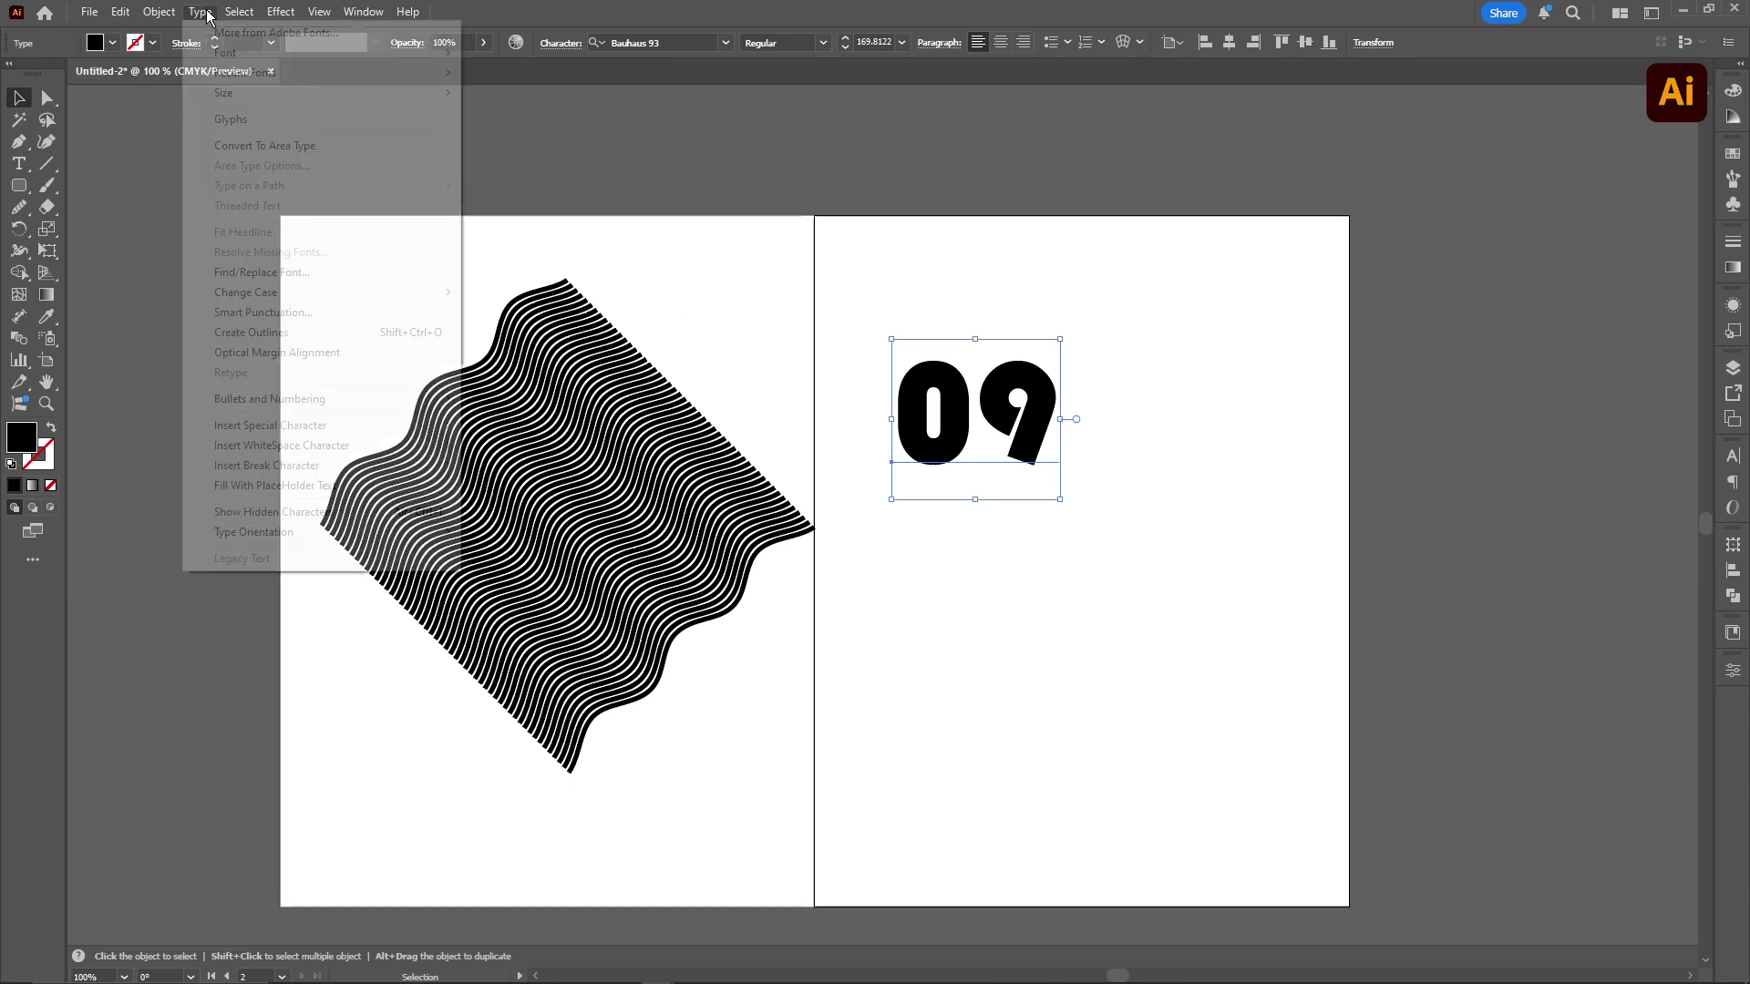
click(311, 334)
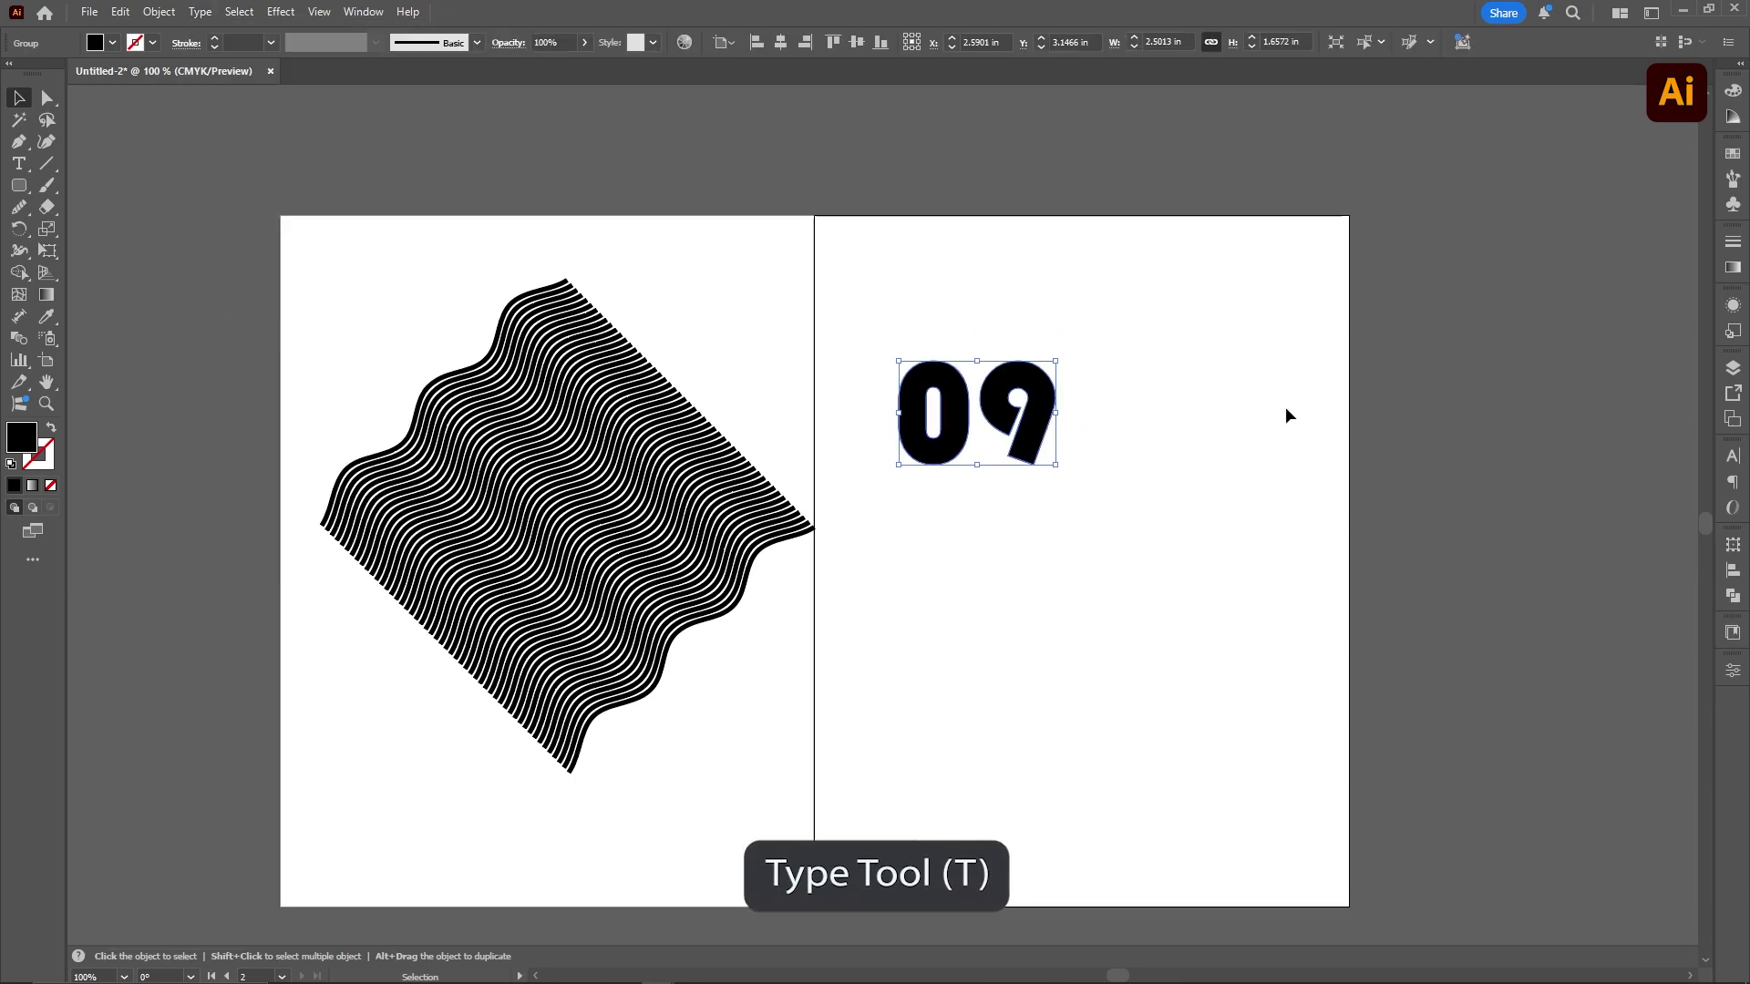
click(975, 415)
right_click(954, 423)
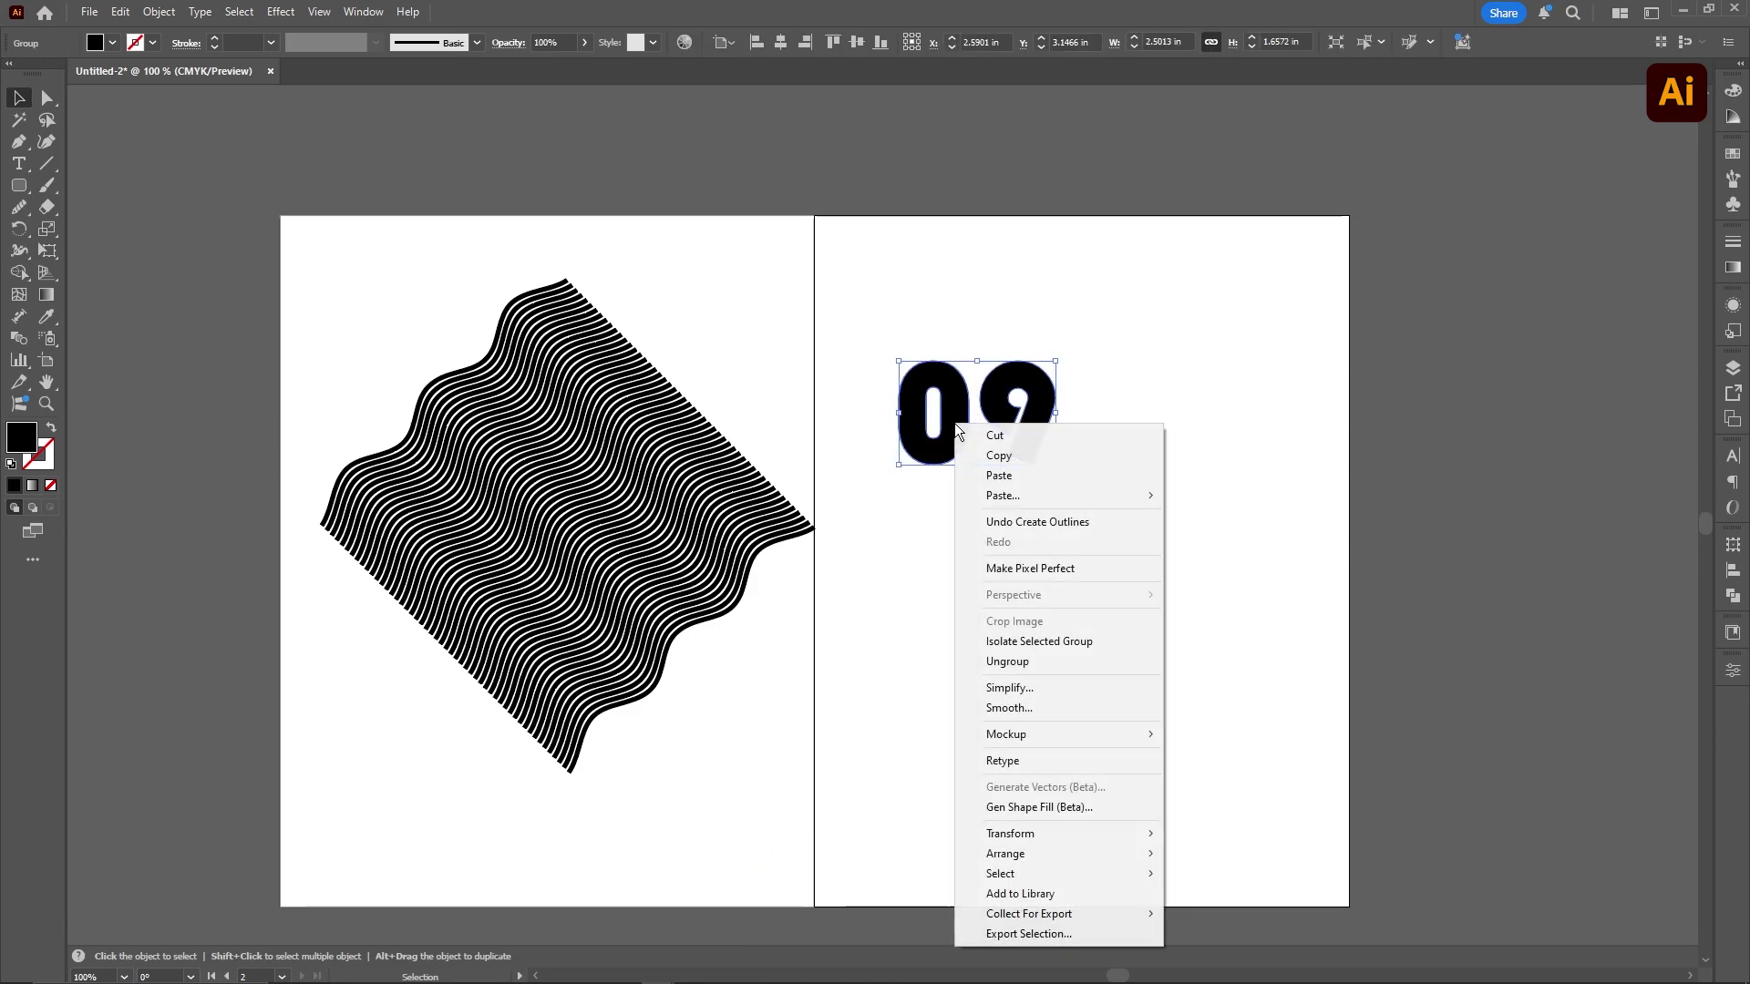
click(1008, 662)
Move the outlined 9 onto Illustrator's right page on its own
click(1119, 465)
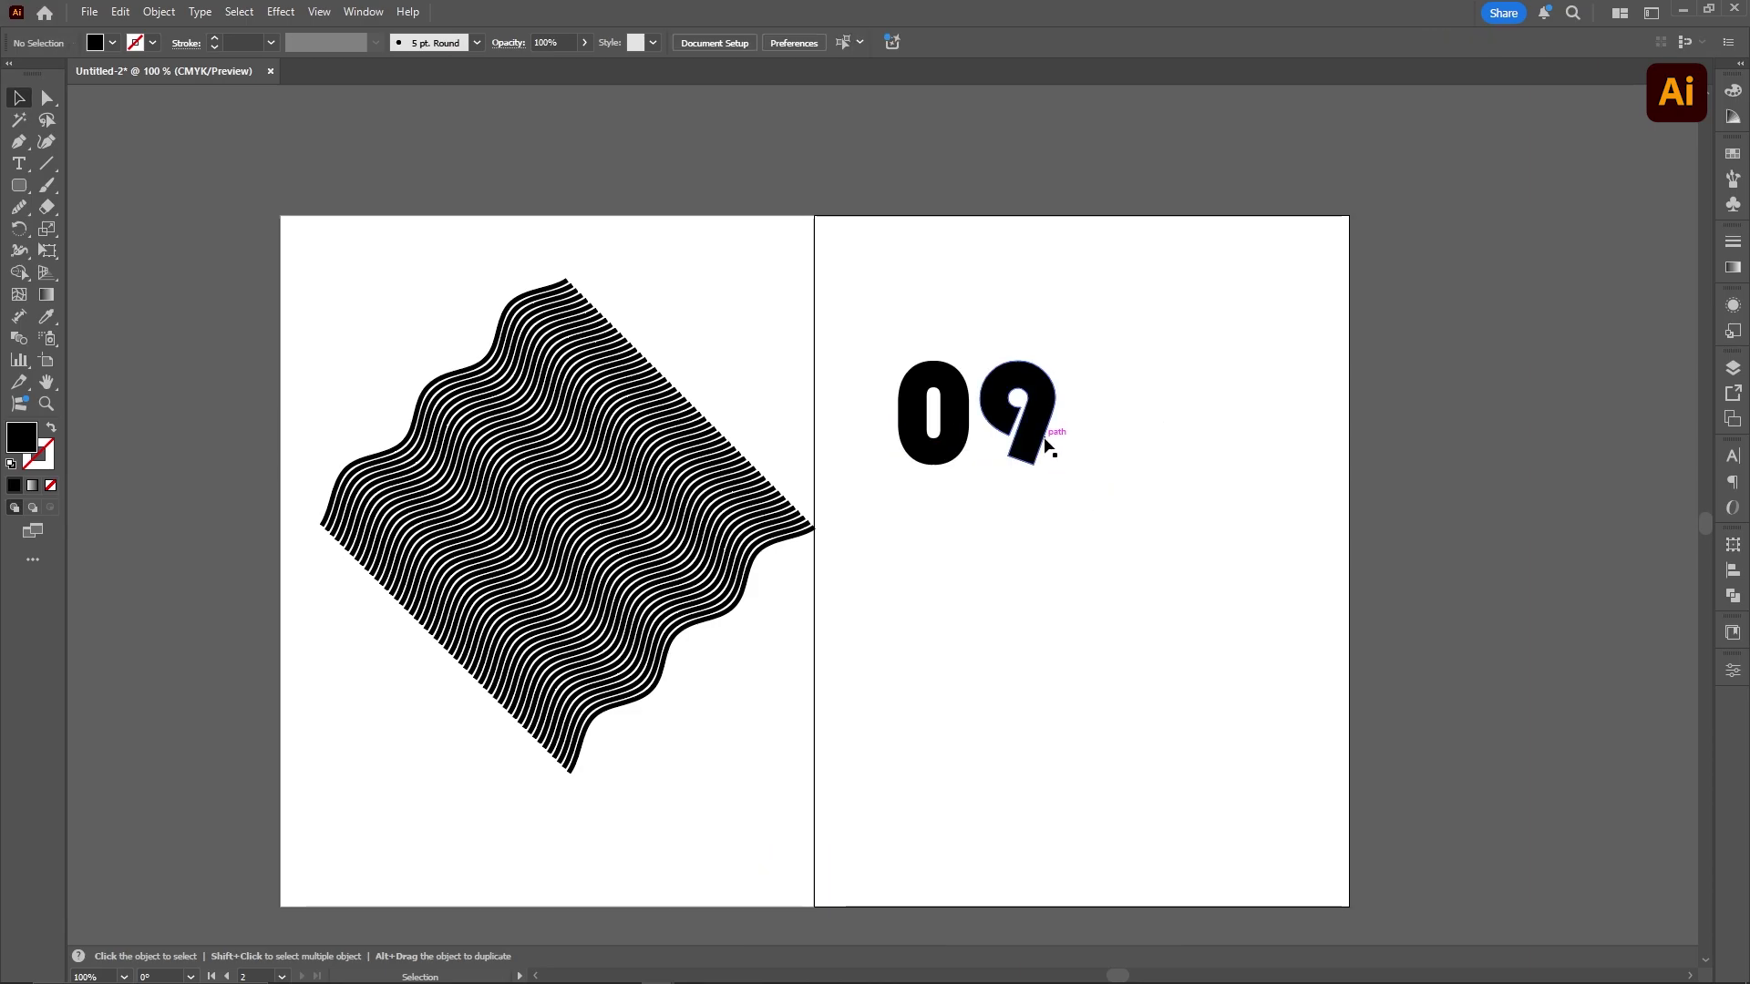
drag(1047, 445, 874, 663)
click(979, 458)
key(ctrl+z)
key(ctrl+z)
key(ctrl+z)
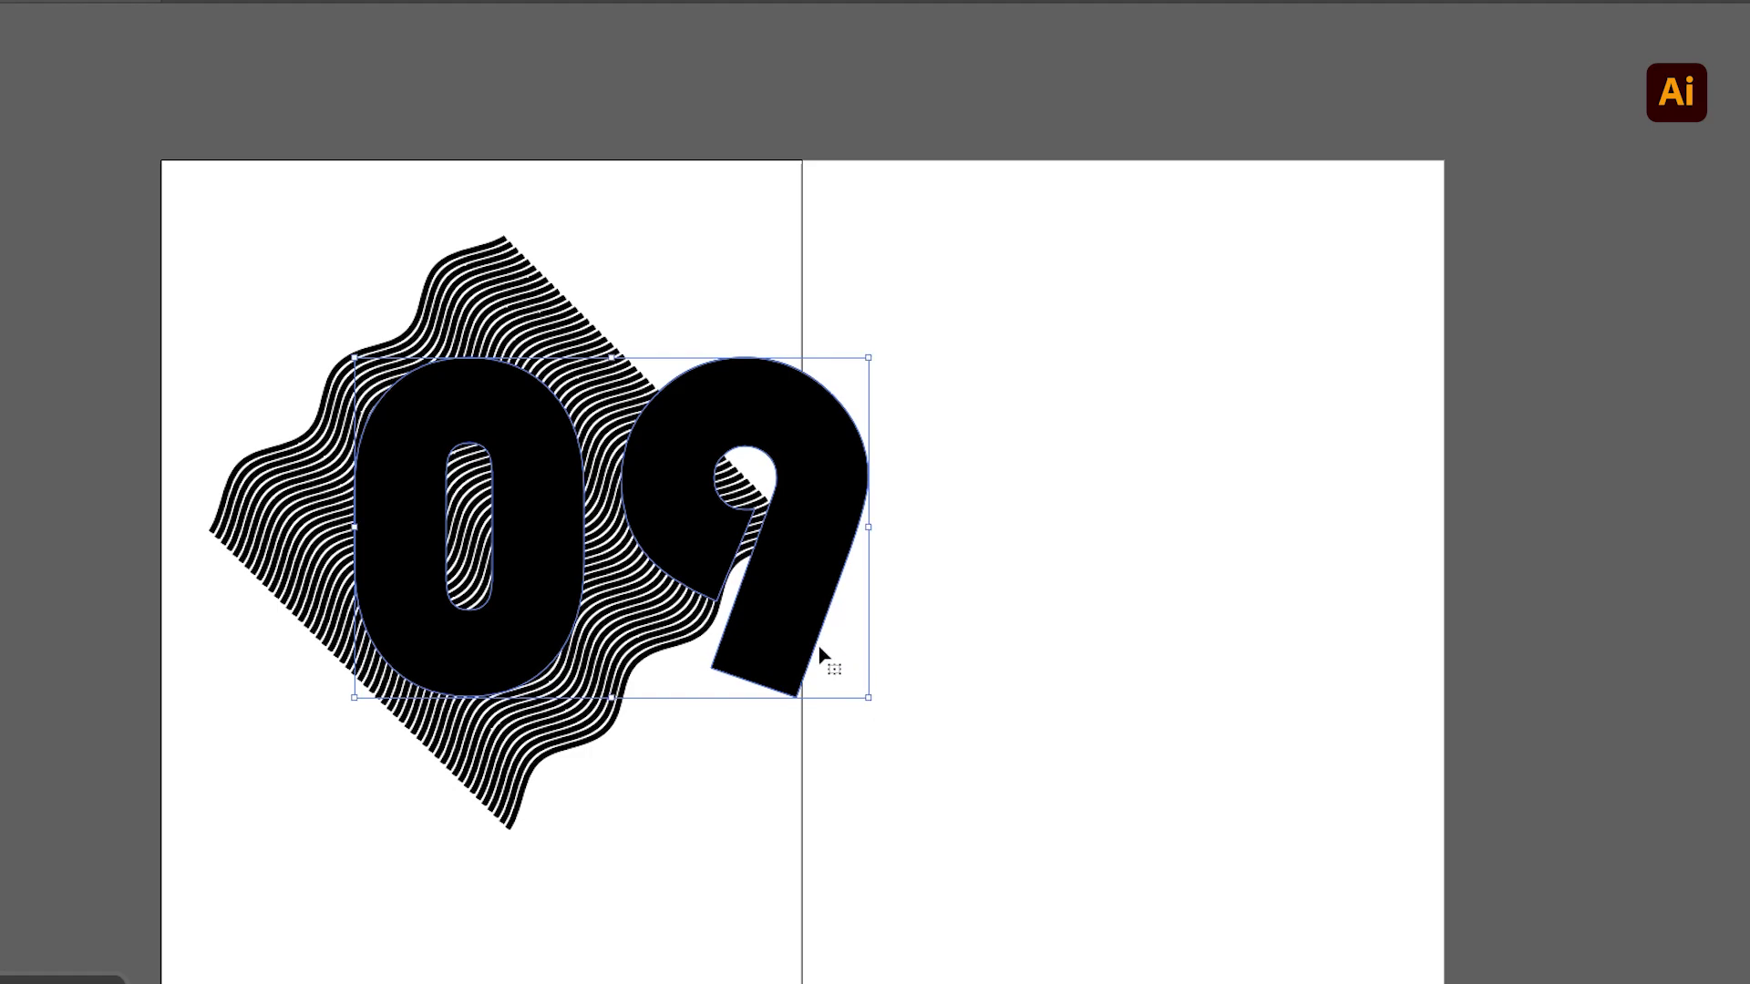
mouse_move(786, 622)
mouse_down()
mouse_move(808, 590)
mouse_move(813, 605)
mouse_move(973, 562)
mouse_move(1196, 562)
mouse_move(1144, 550)
mouse_up()
click(1081, 411)
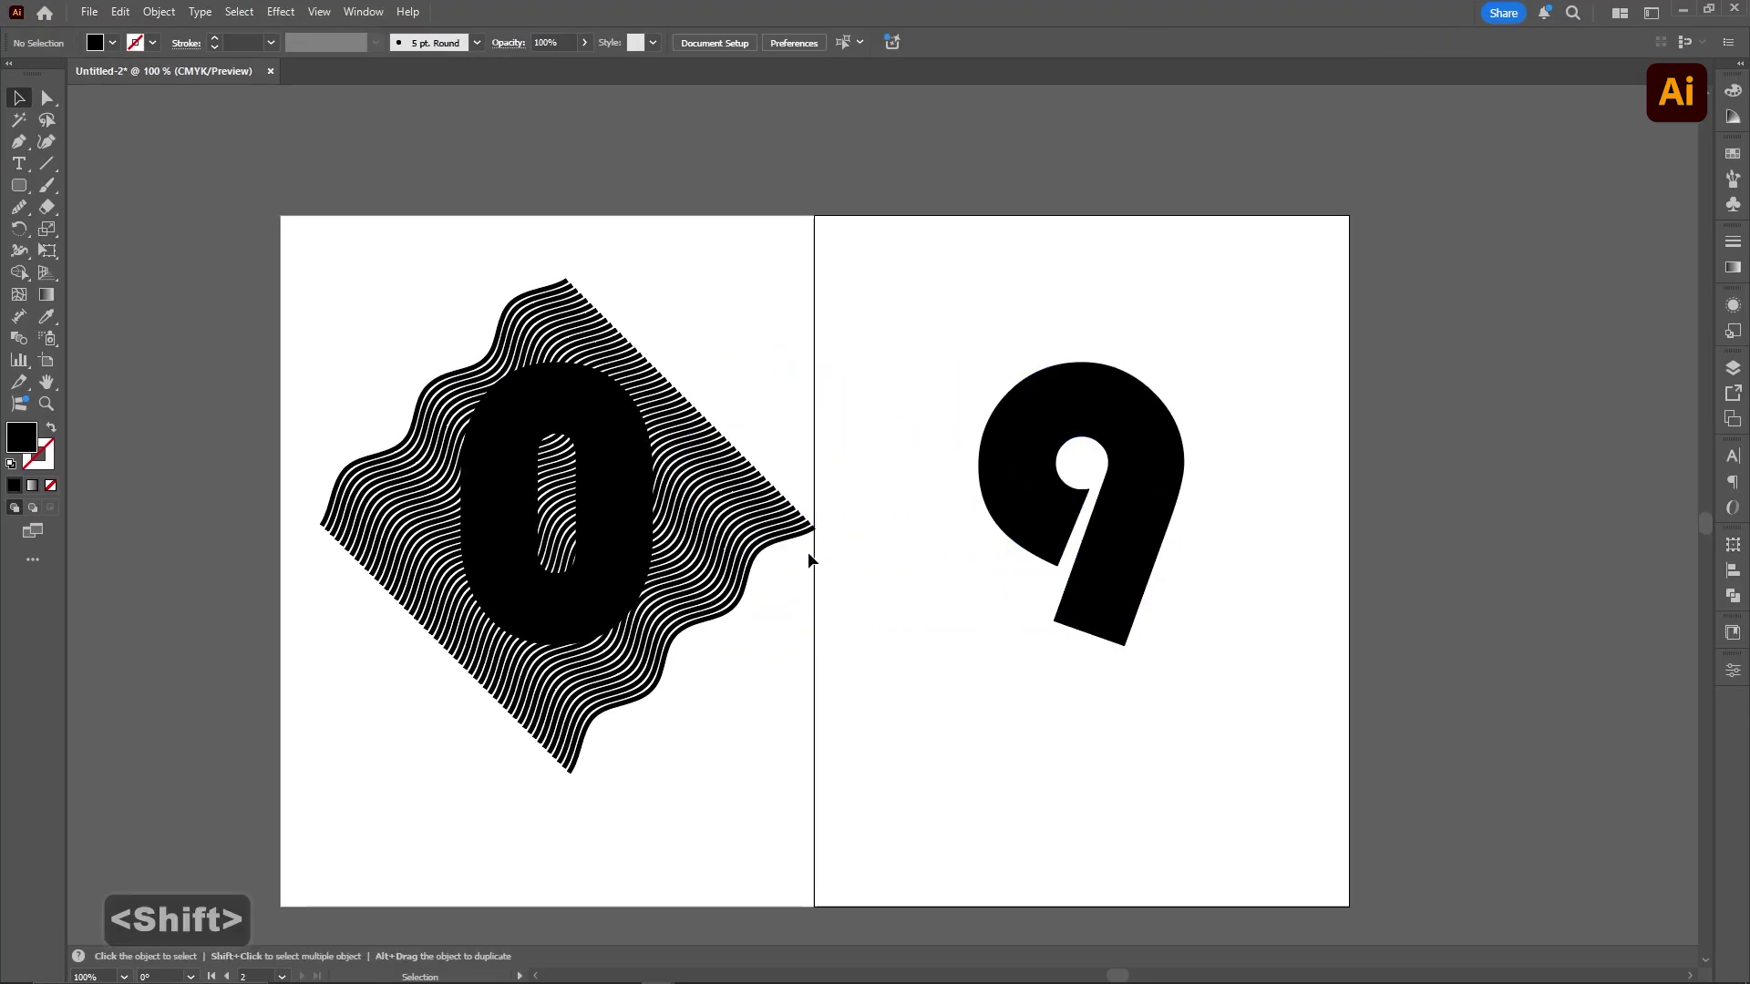
Alt-drag a copy of the wavy stripe block from the 0 onto the 9
click(800, 538)
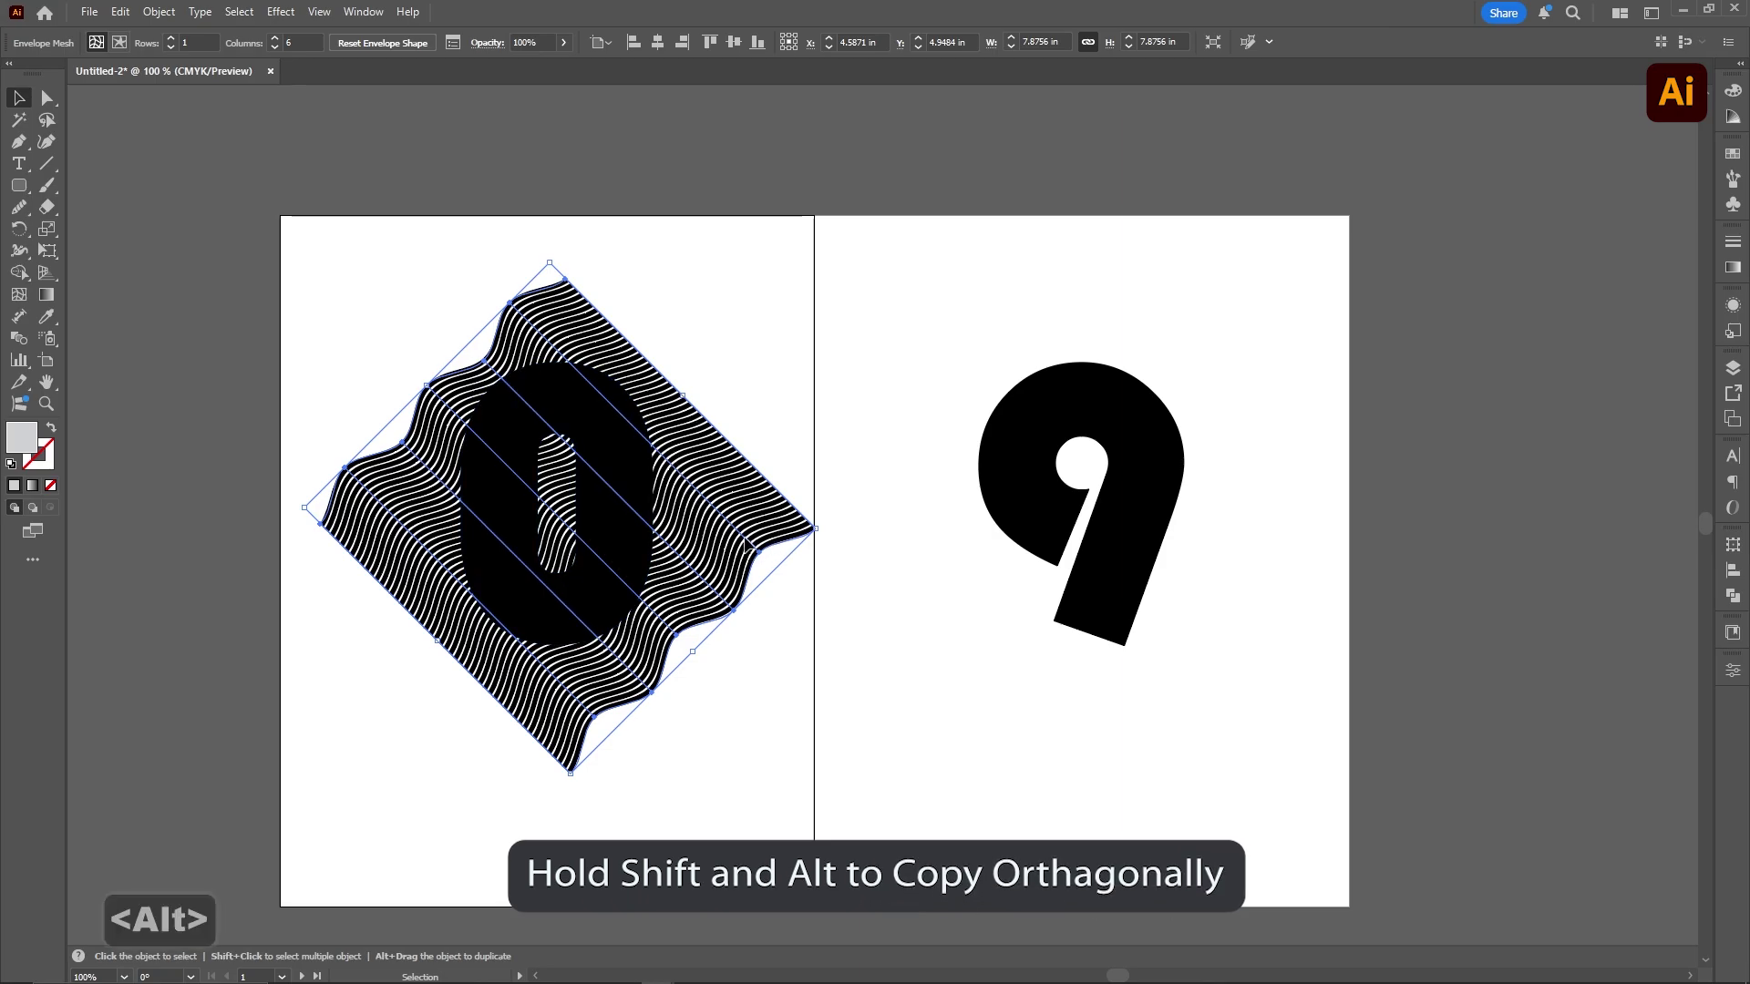
mouse_move(755, 554)
mouse_down()
mouse_move(1293, 594)
mouse_move(1271, 597)
mouse_up()
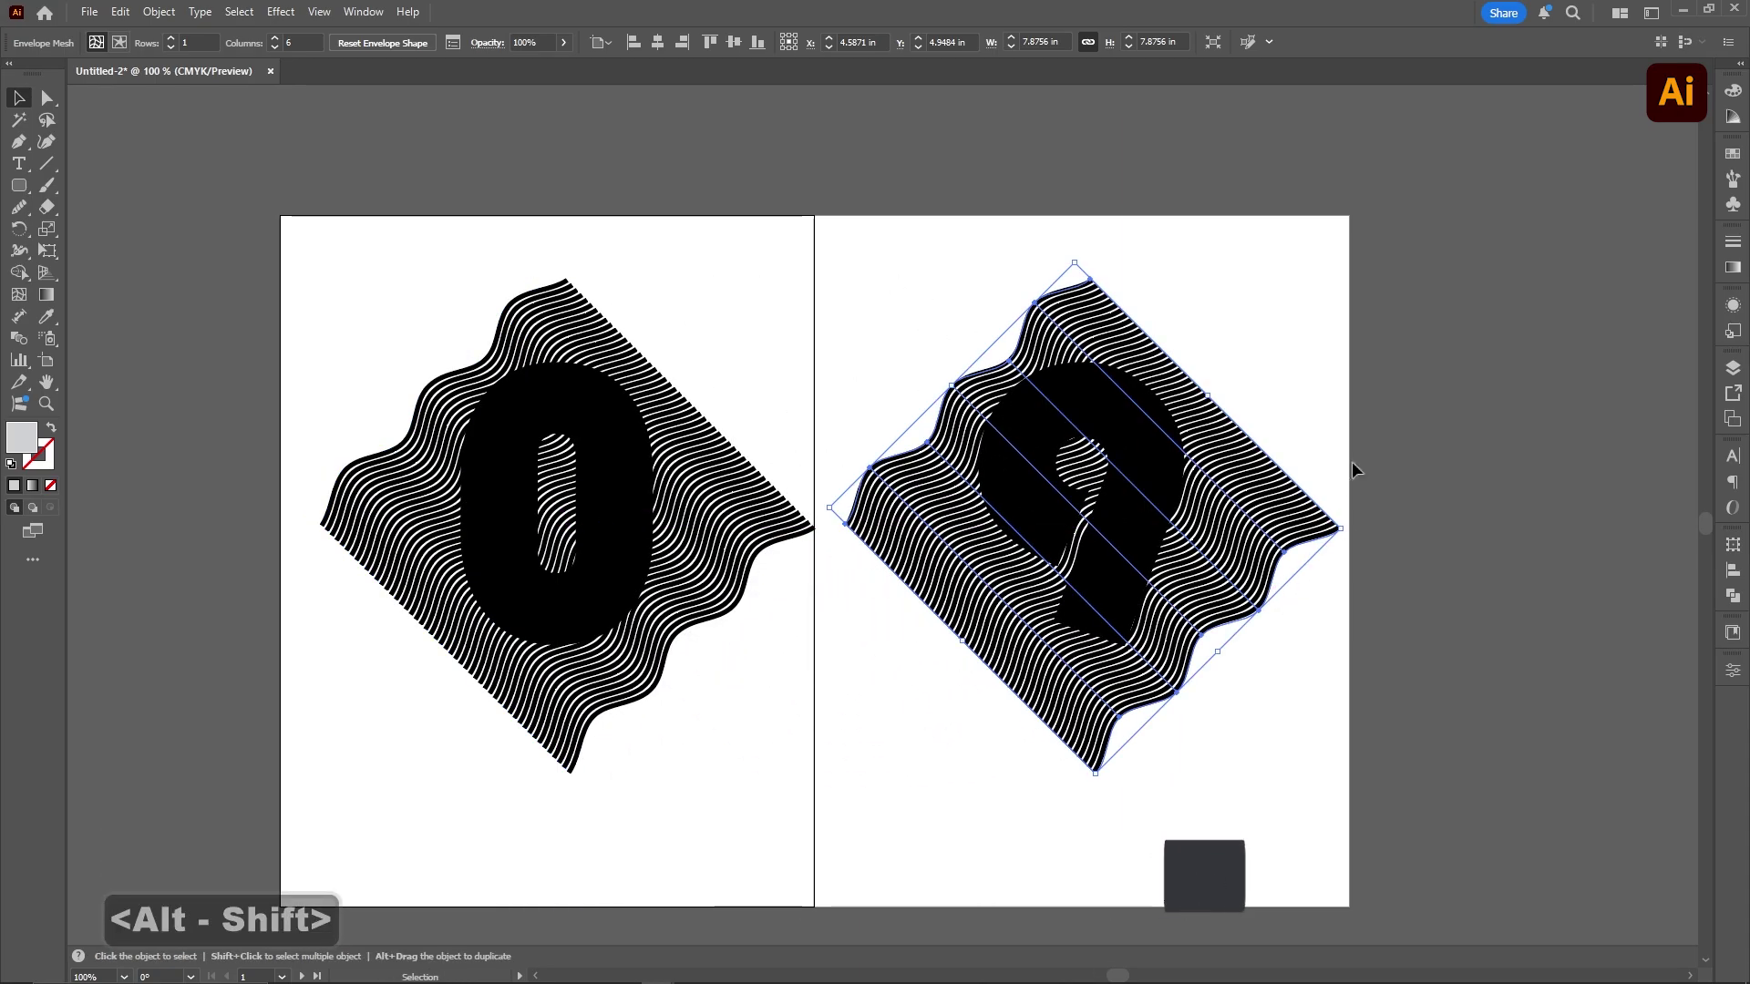
click(1366, 403)
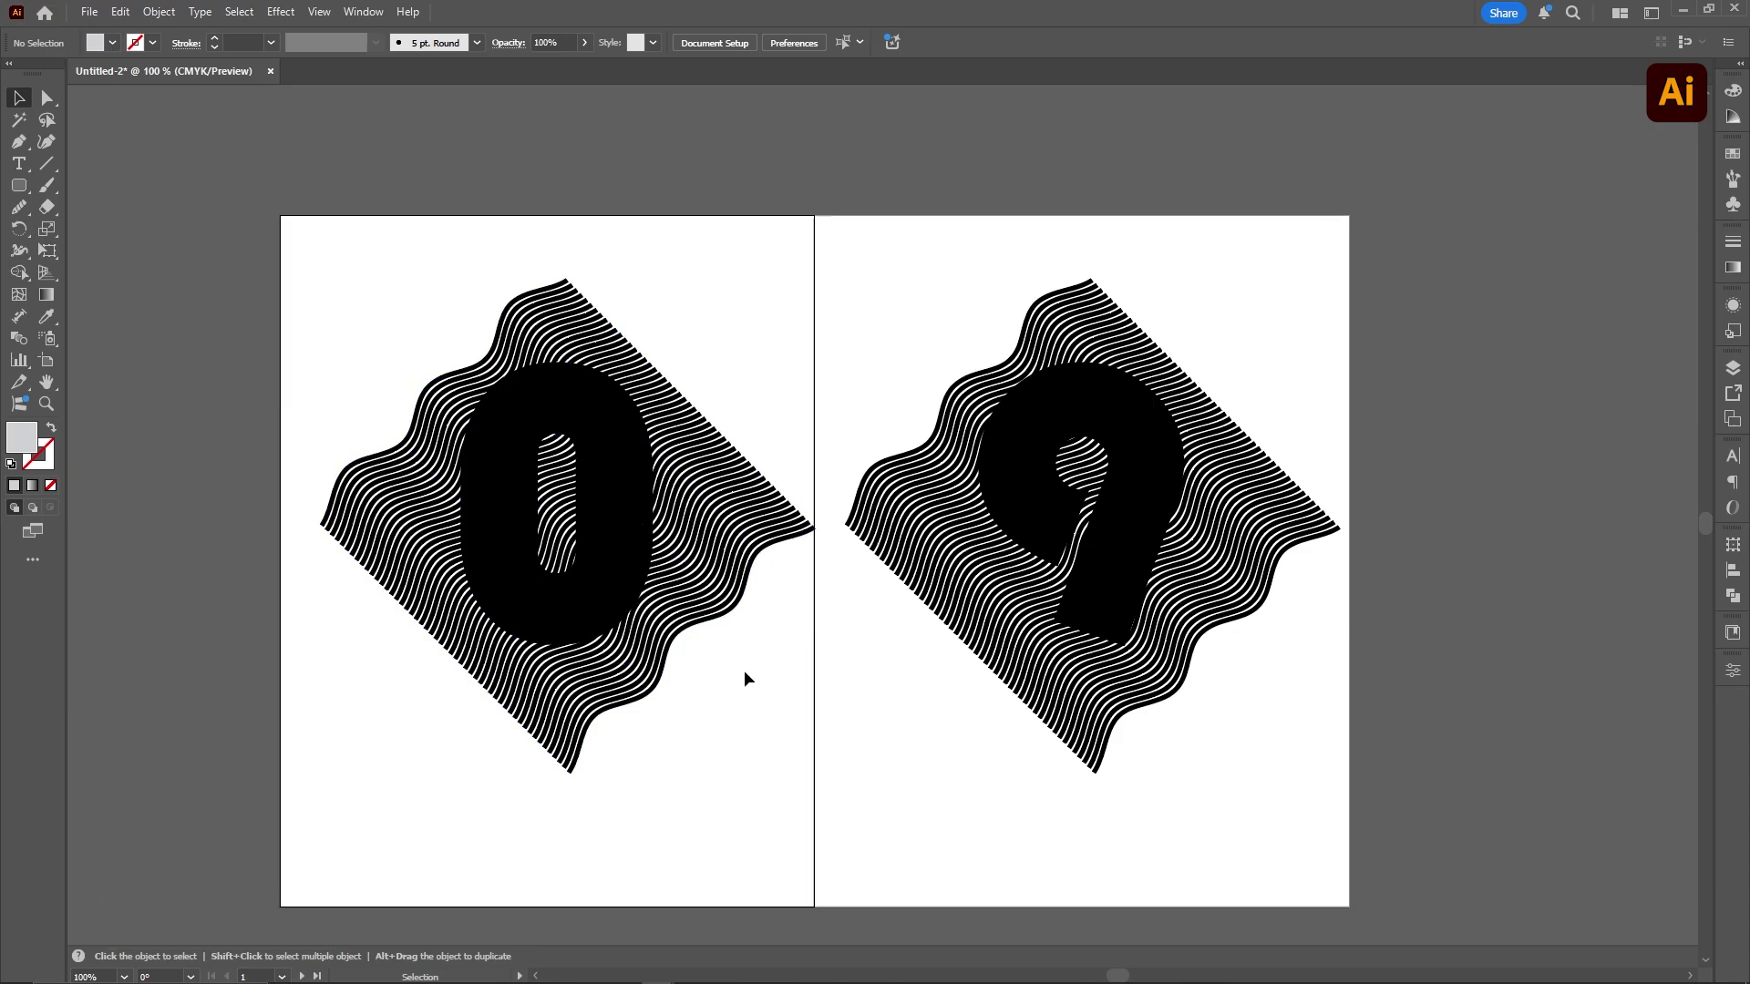
Select the 0 with its stripes and make a clipping mask
drag(605, 562, 606, 561)
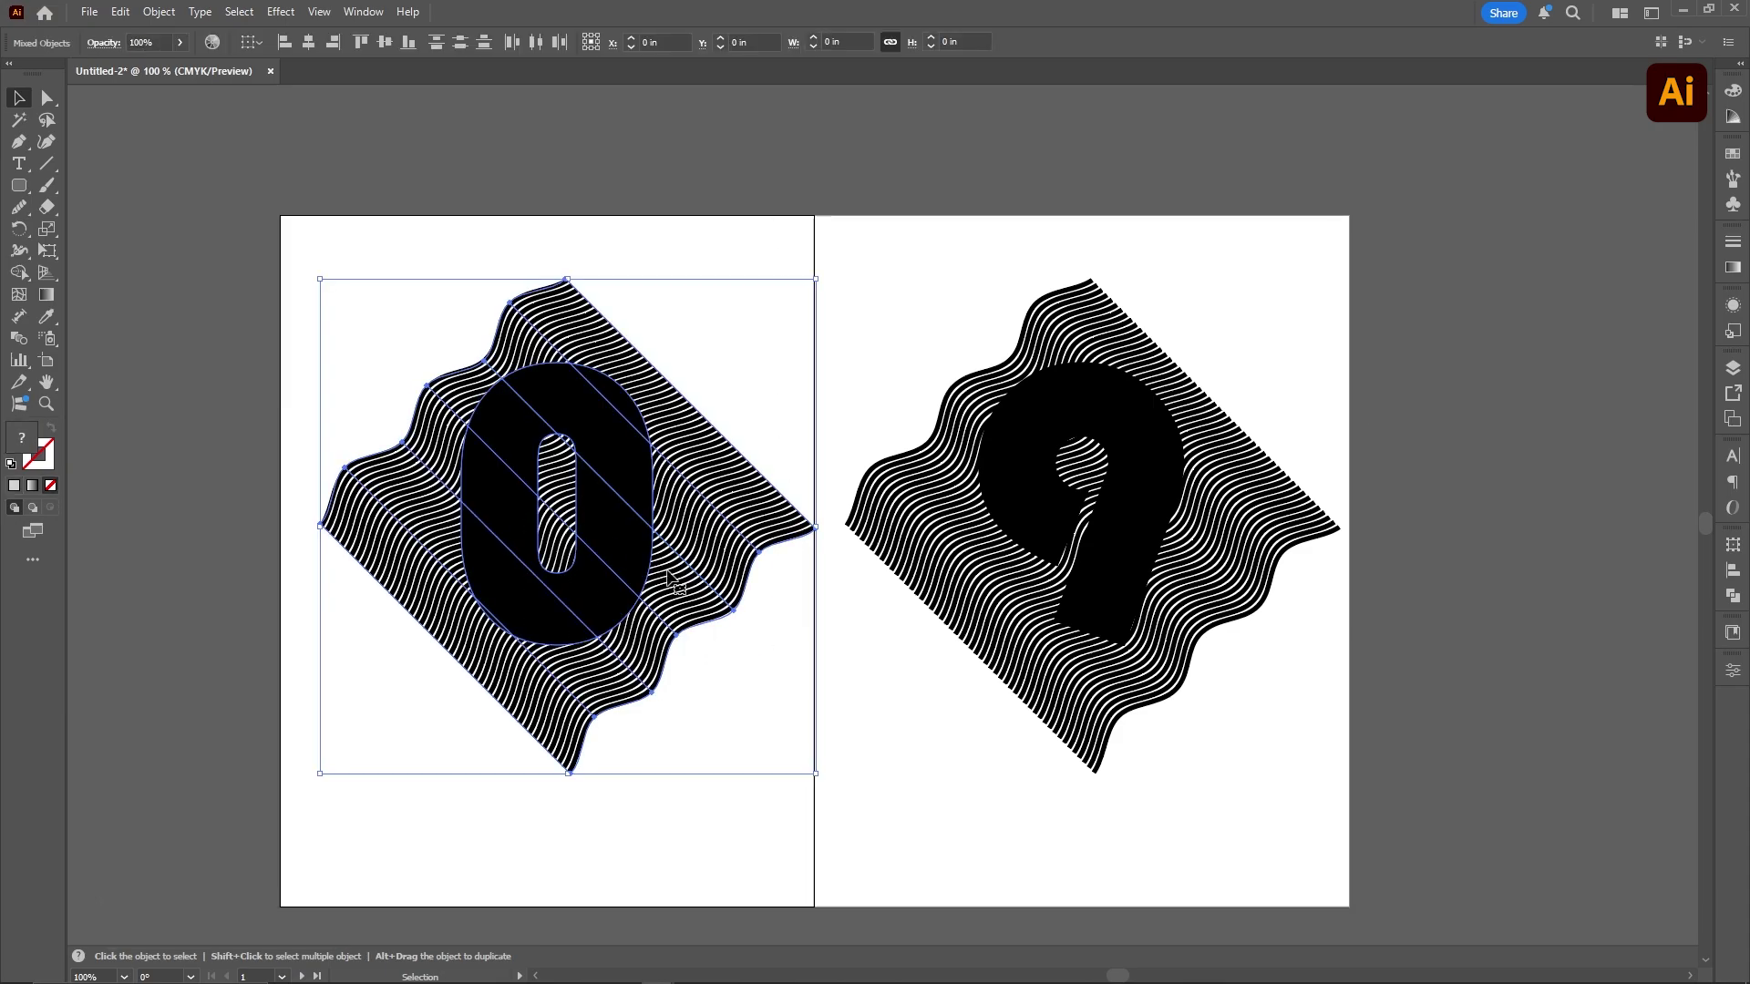
right_click(608, 544)
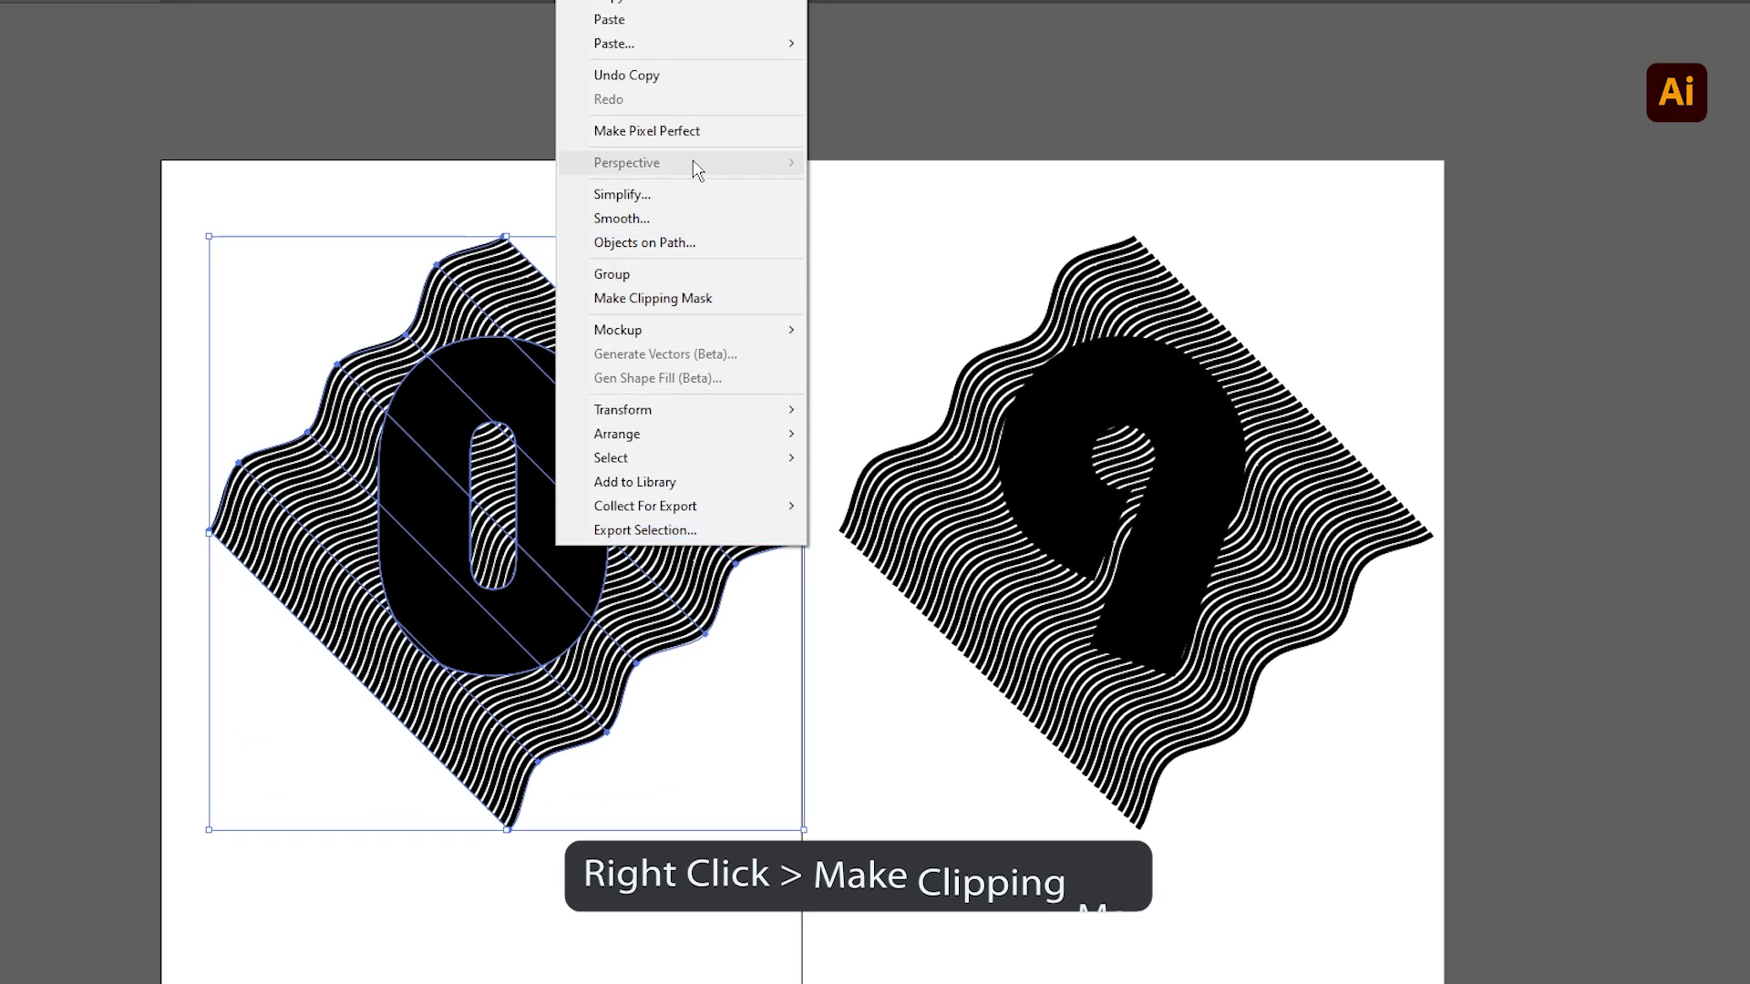
click(665, 298)
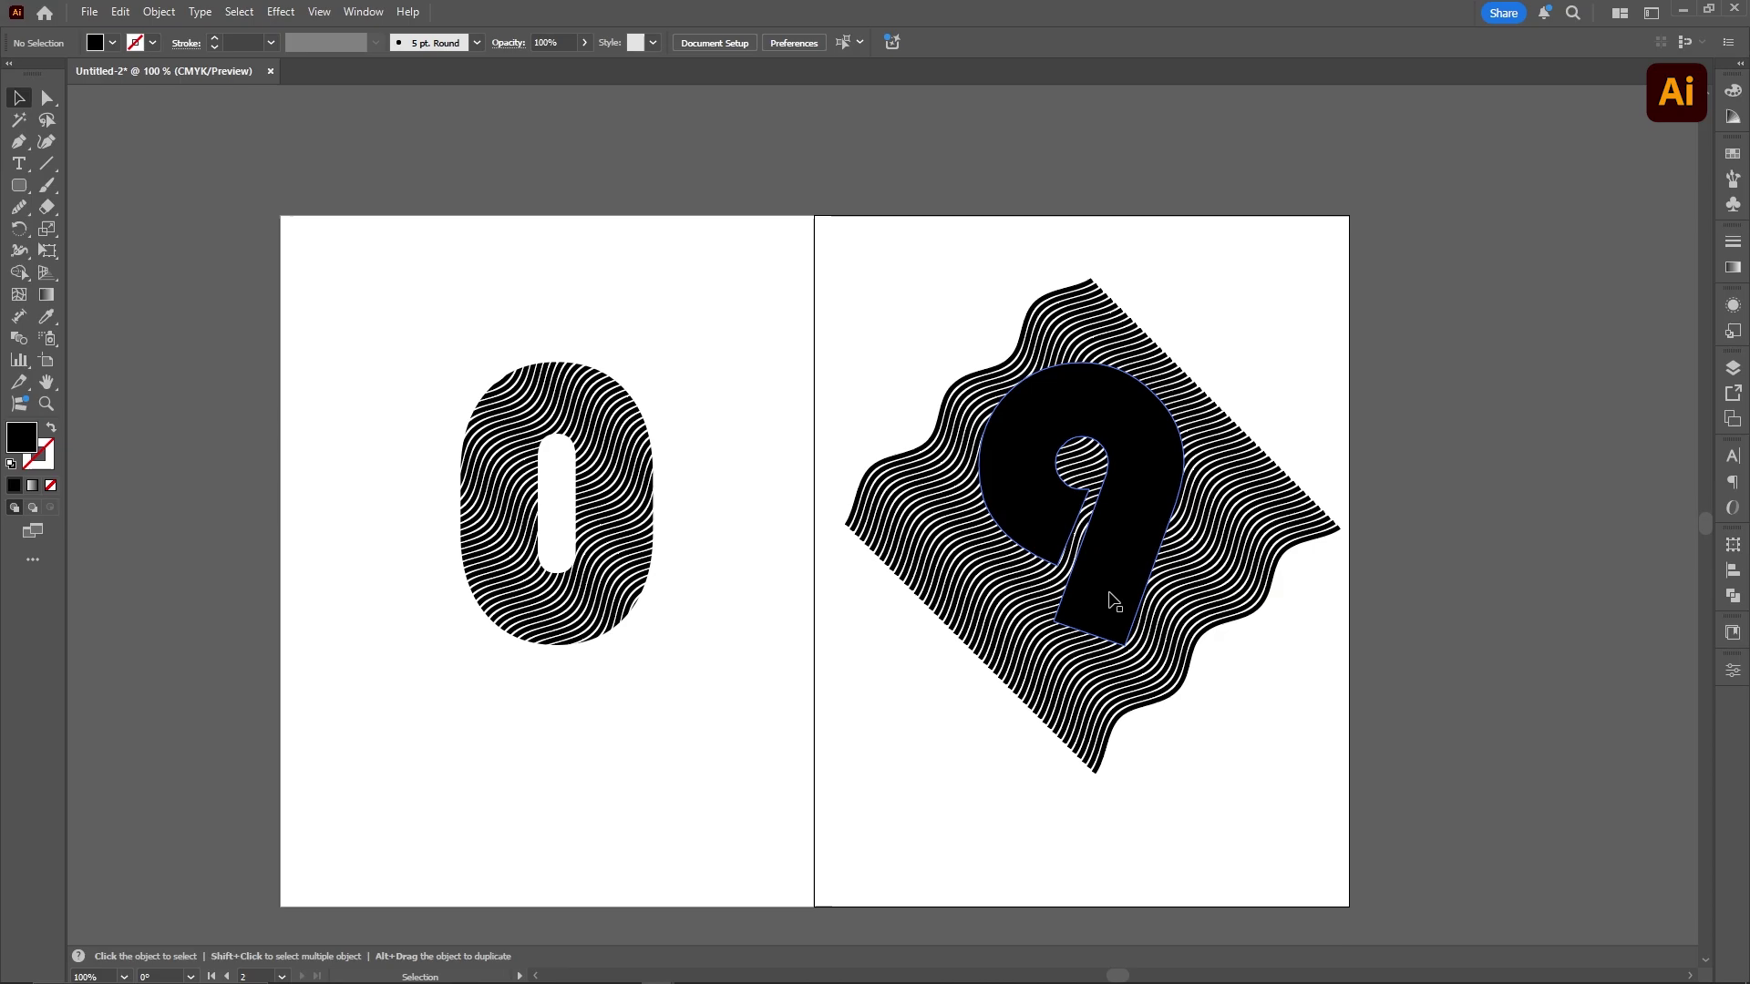
Bring the 9 to front and clip the duplicated wavy stripes inside it
click(1136, 513)
right_click(1135, 515)
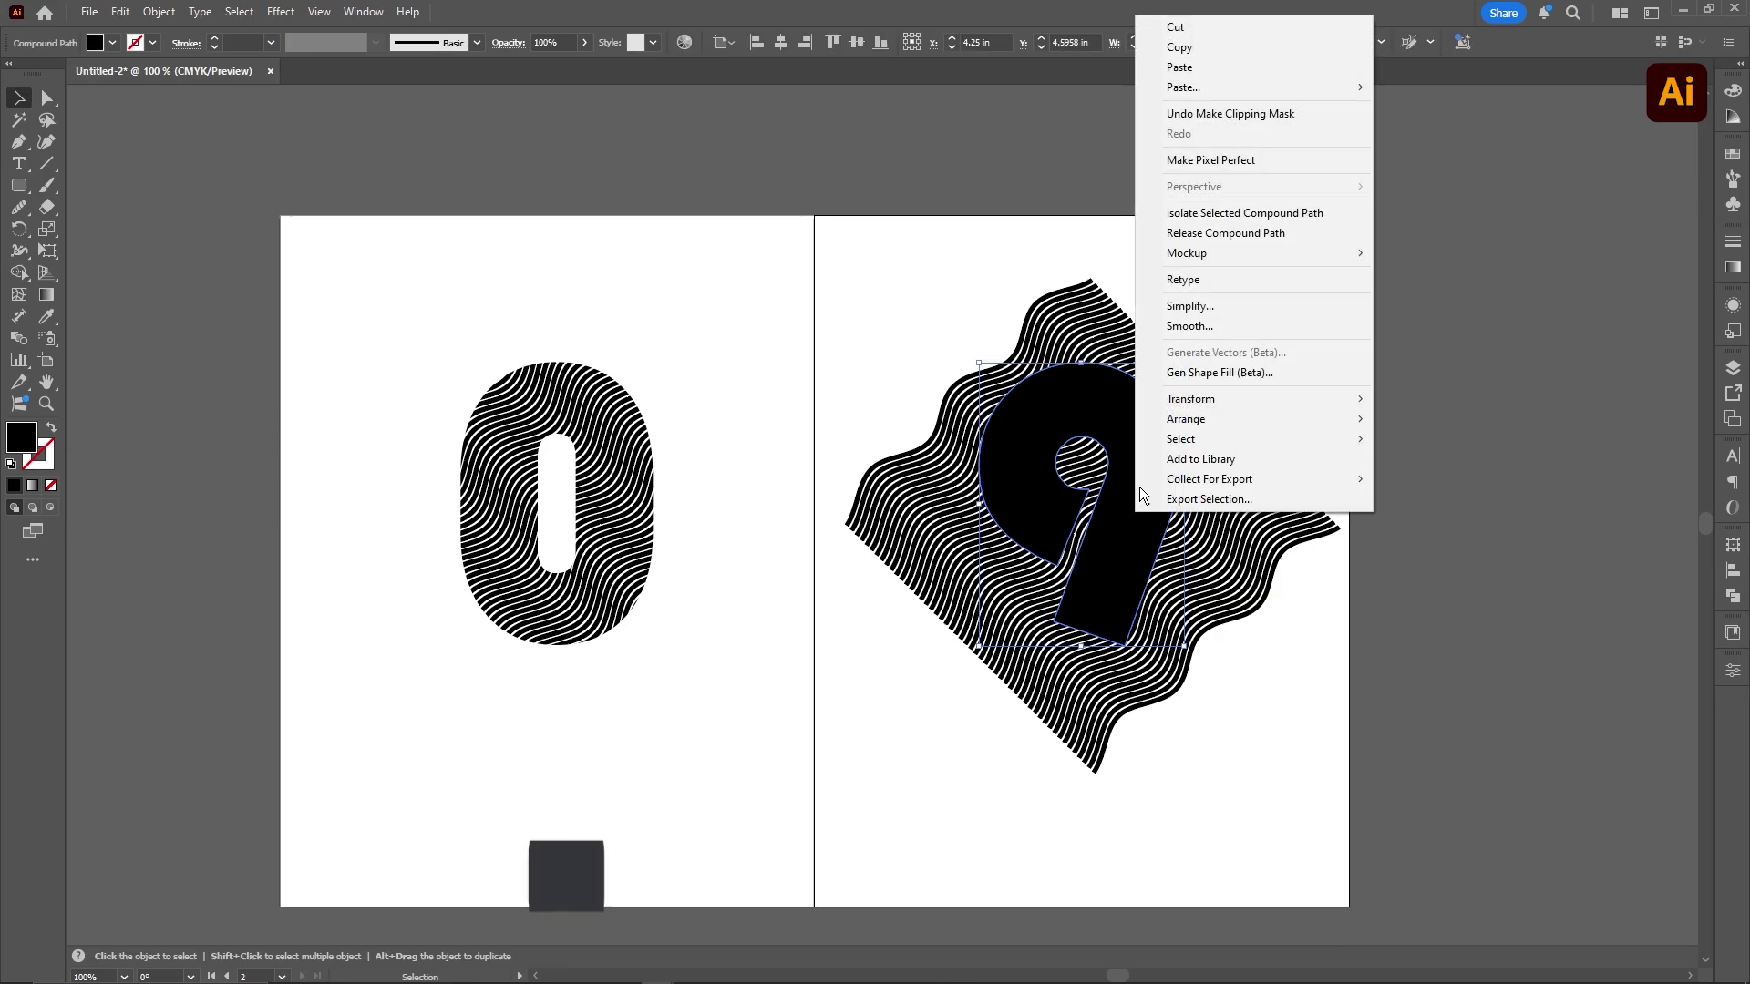
mouse_move(1238, 415)
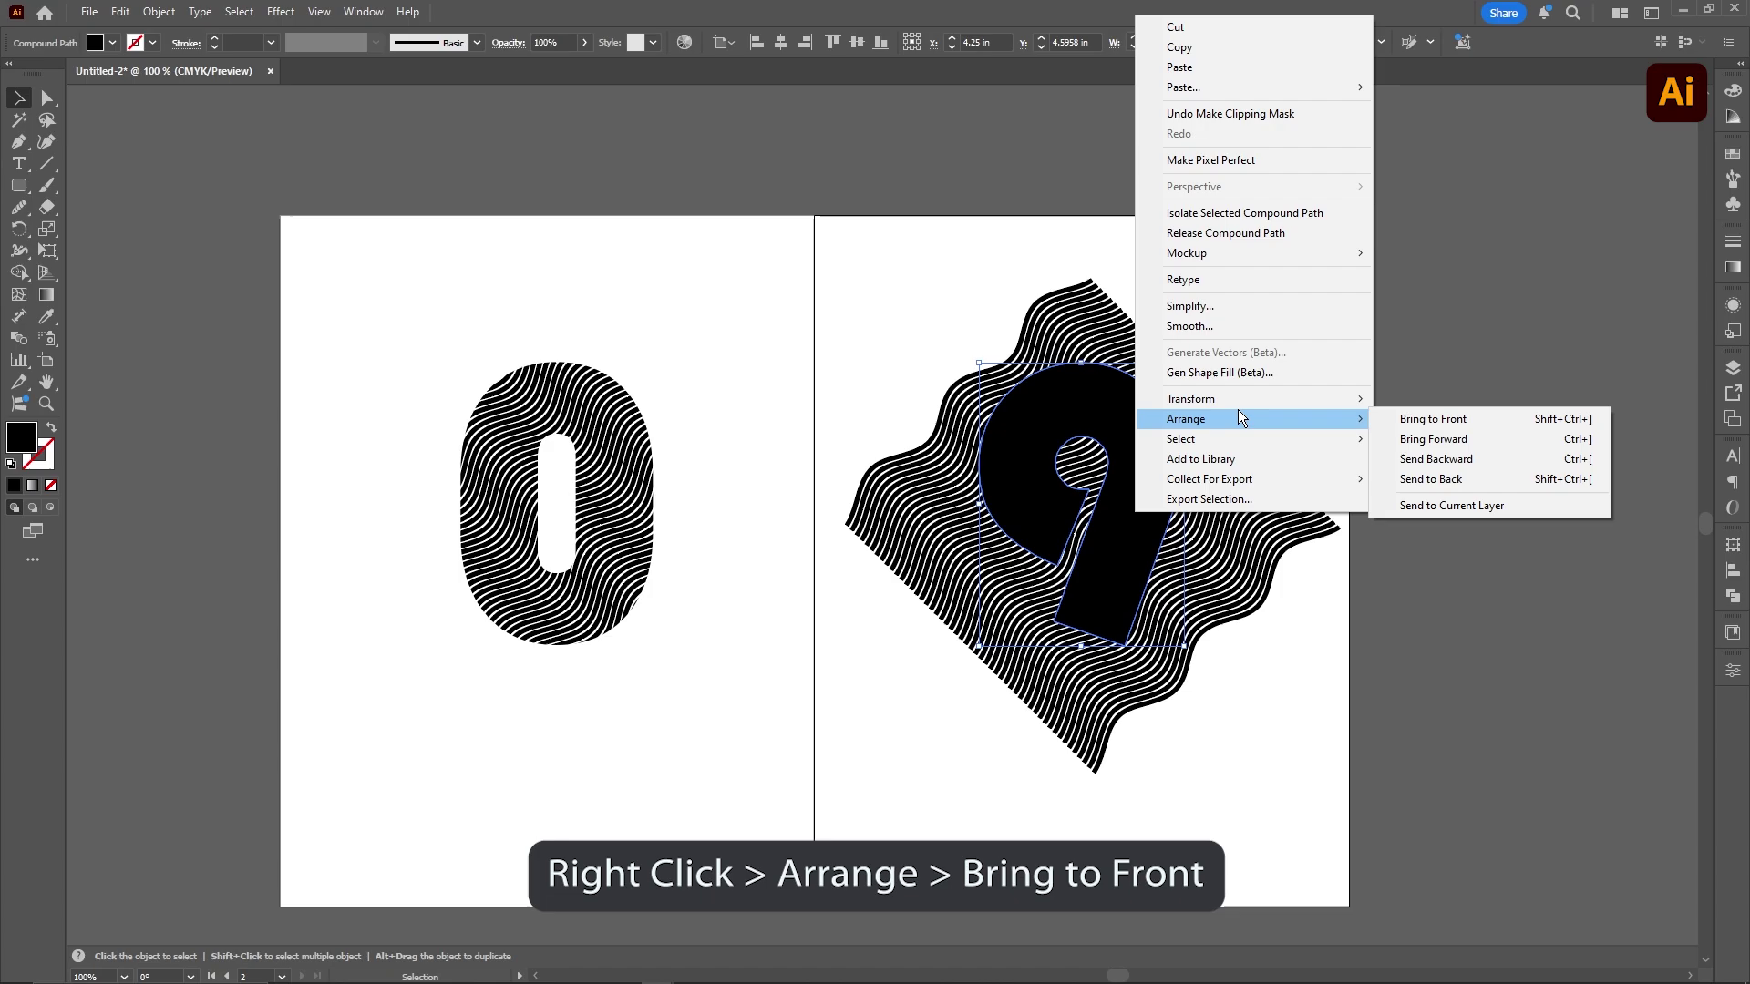
click(1433, 419)
drag(1369, 694, 916, 359)
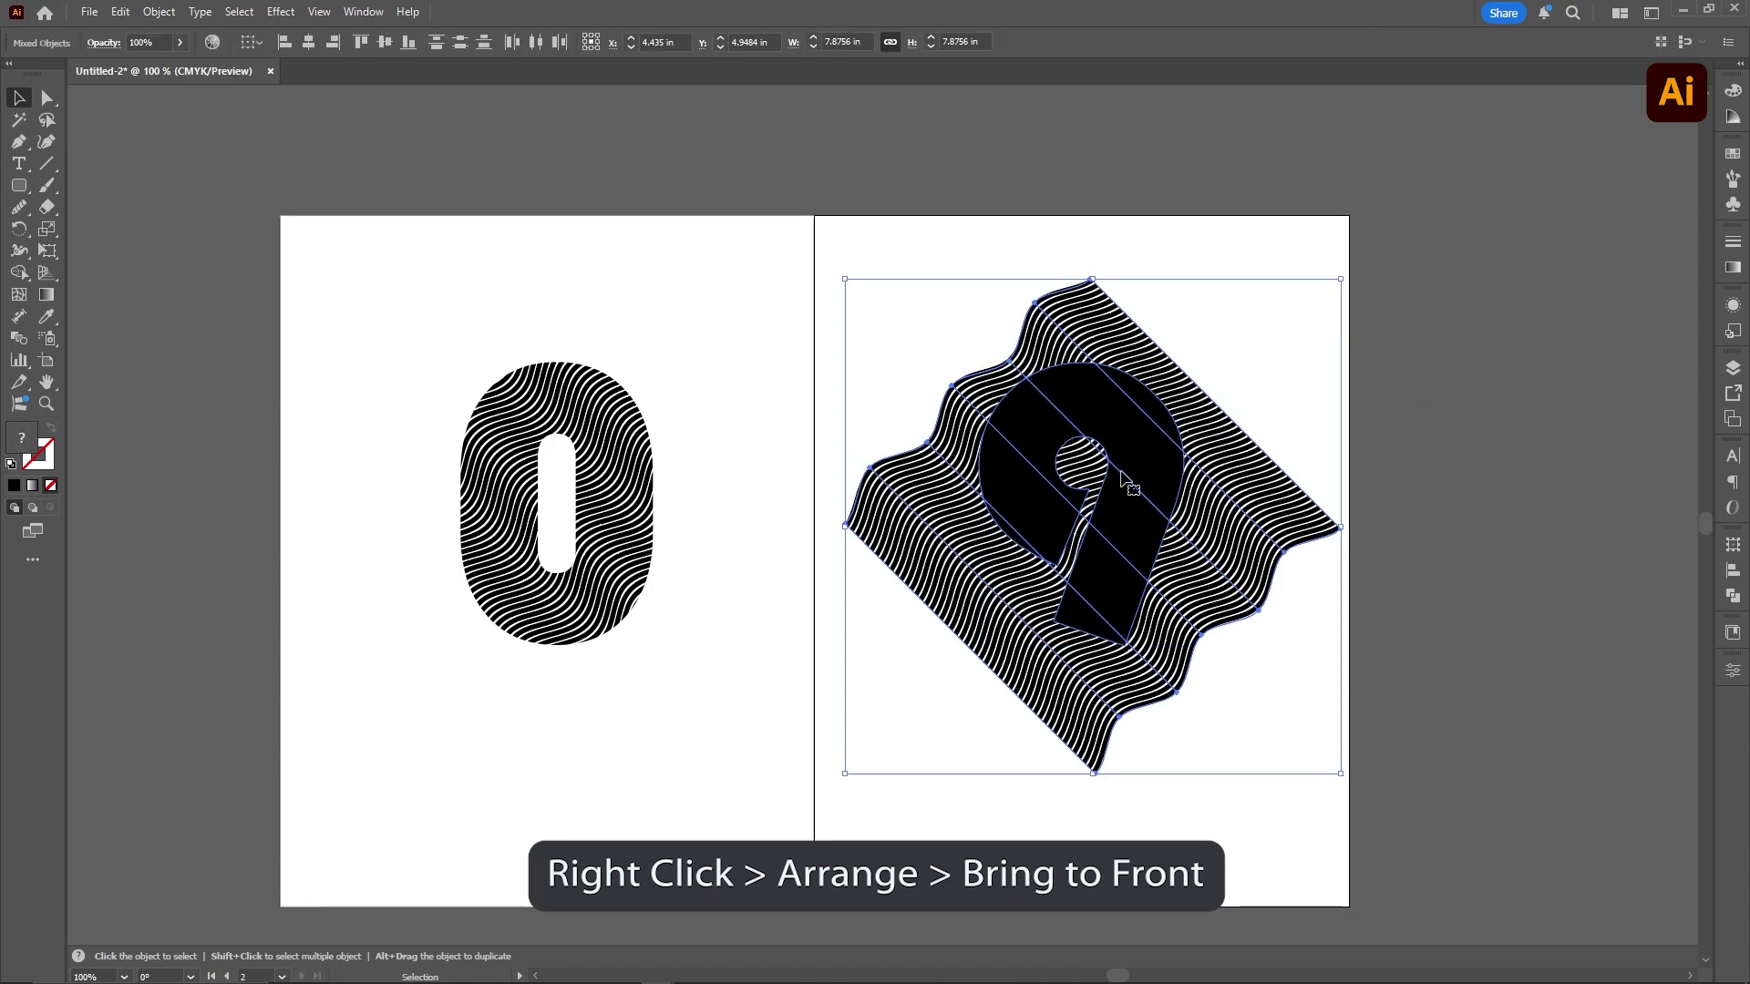
right_click(1127, 474)
click(1228, 757)
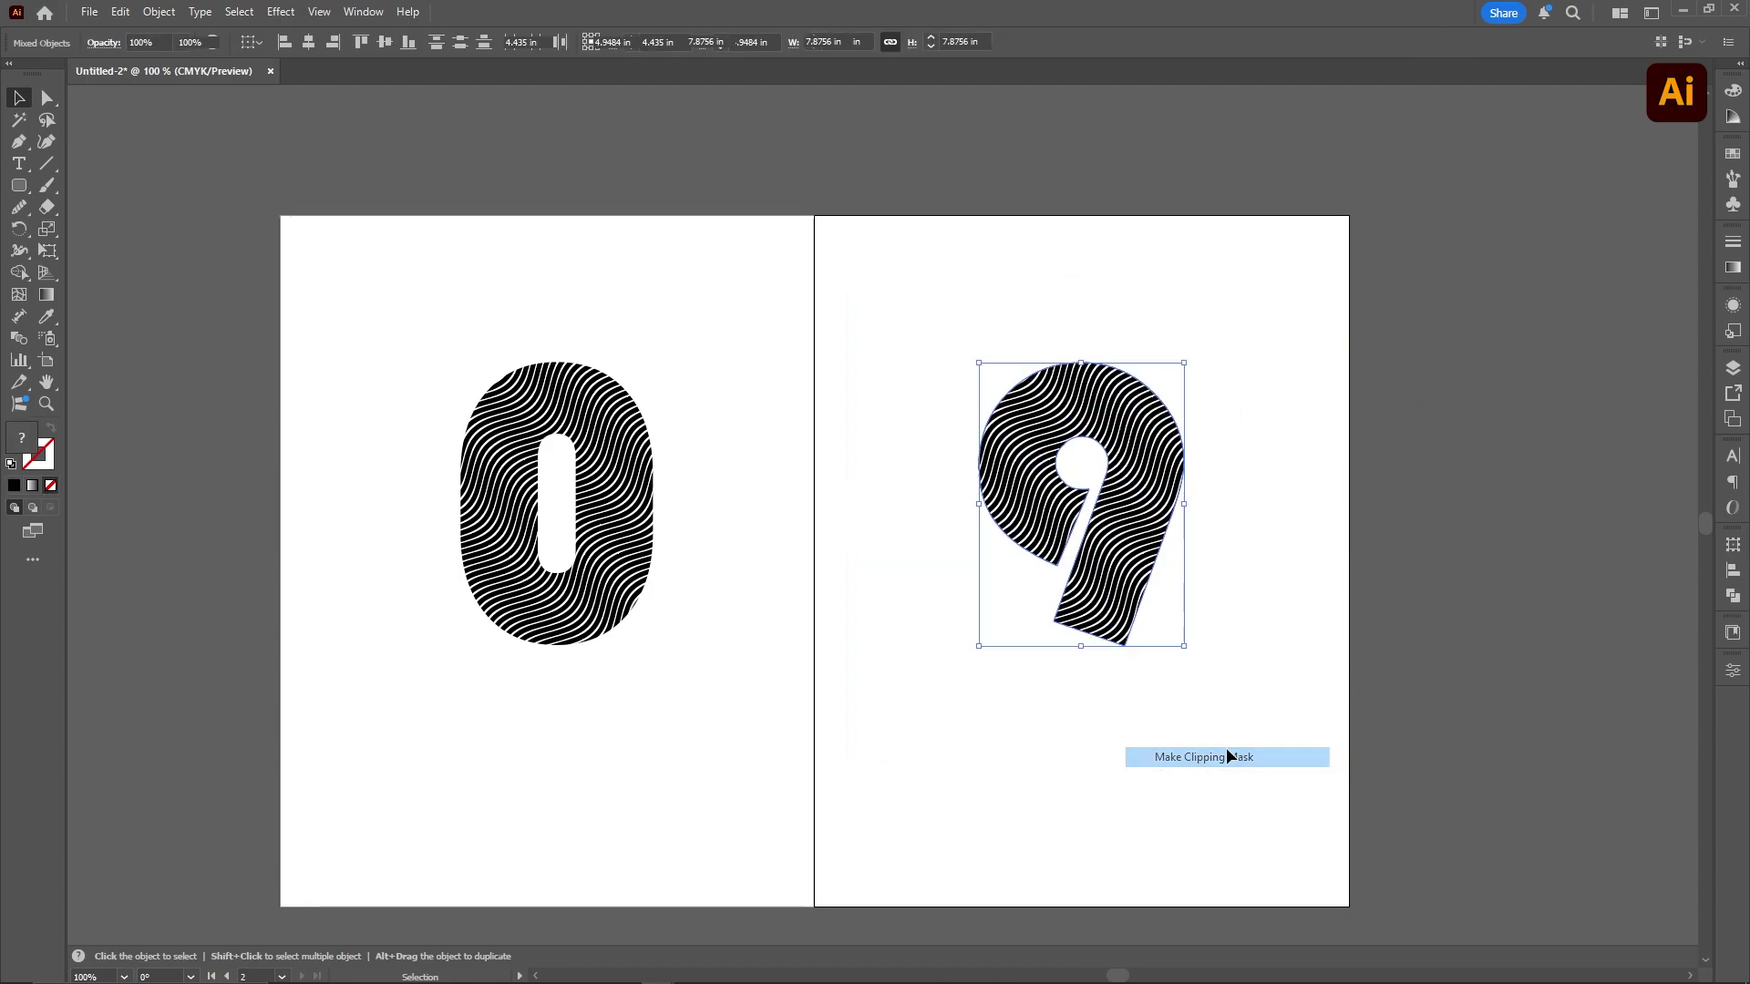
click(1298, 578)
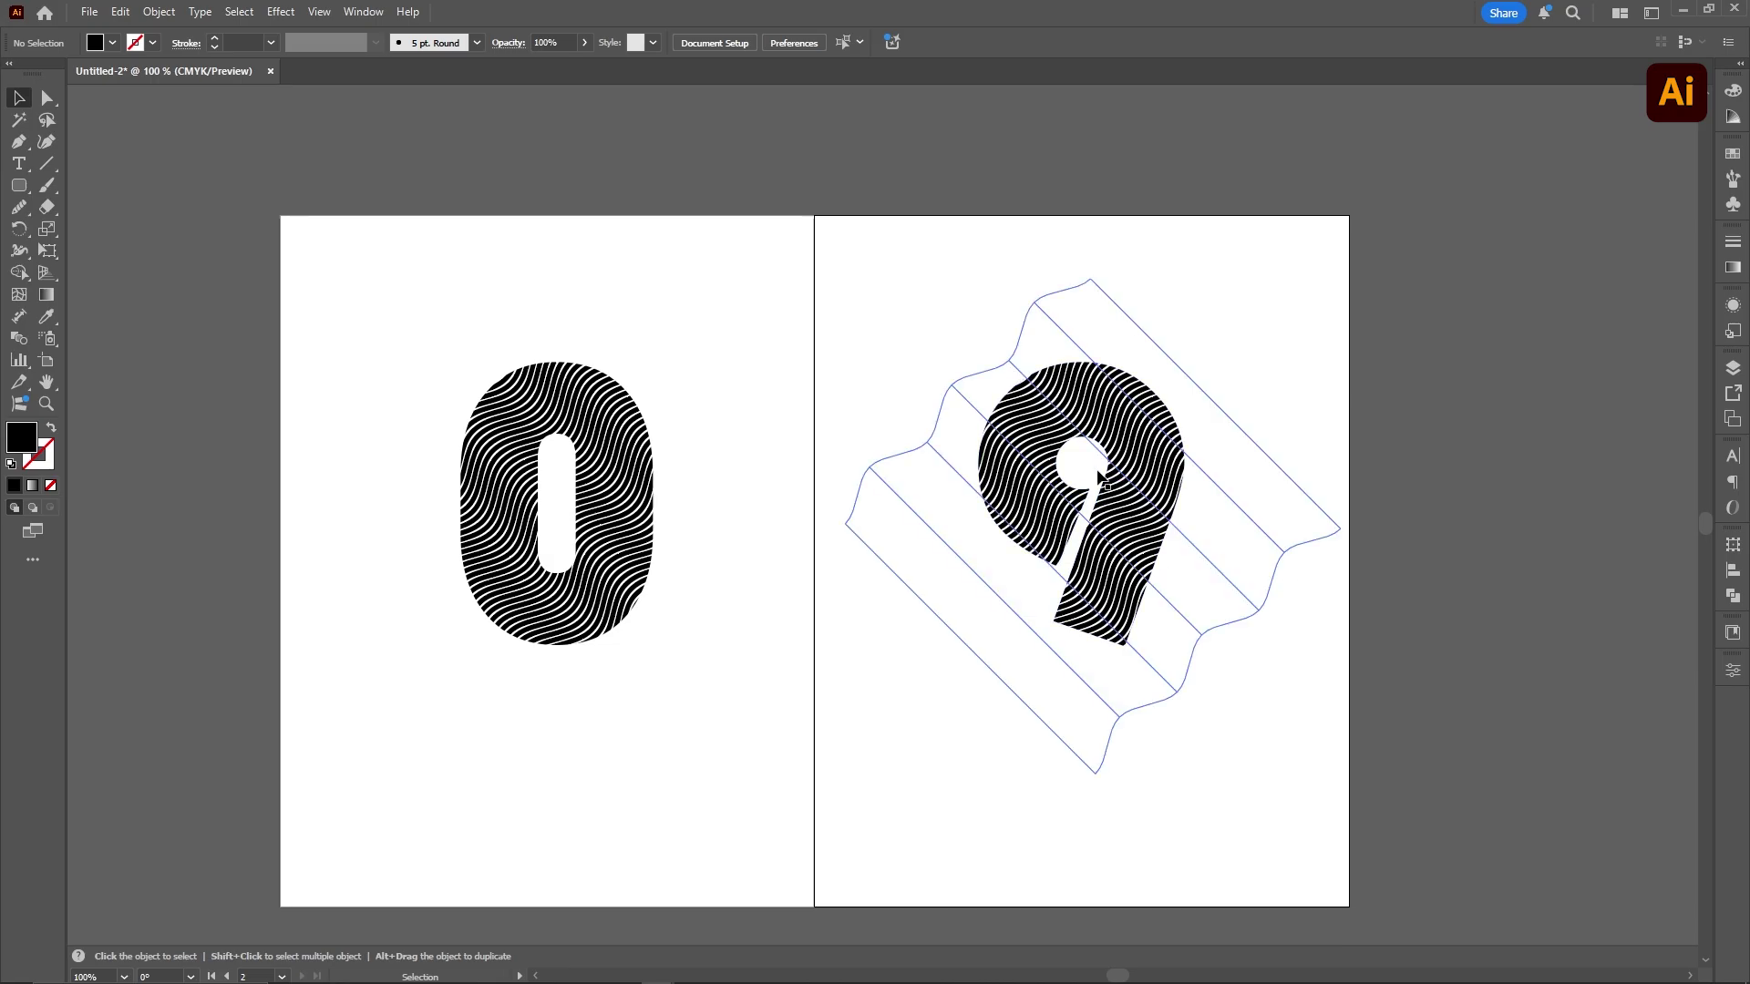
key(ctrl+shift+F9)
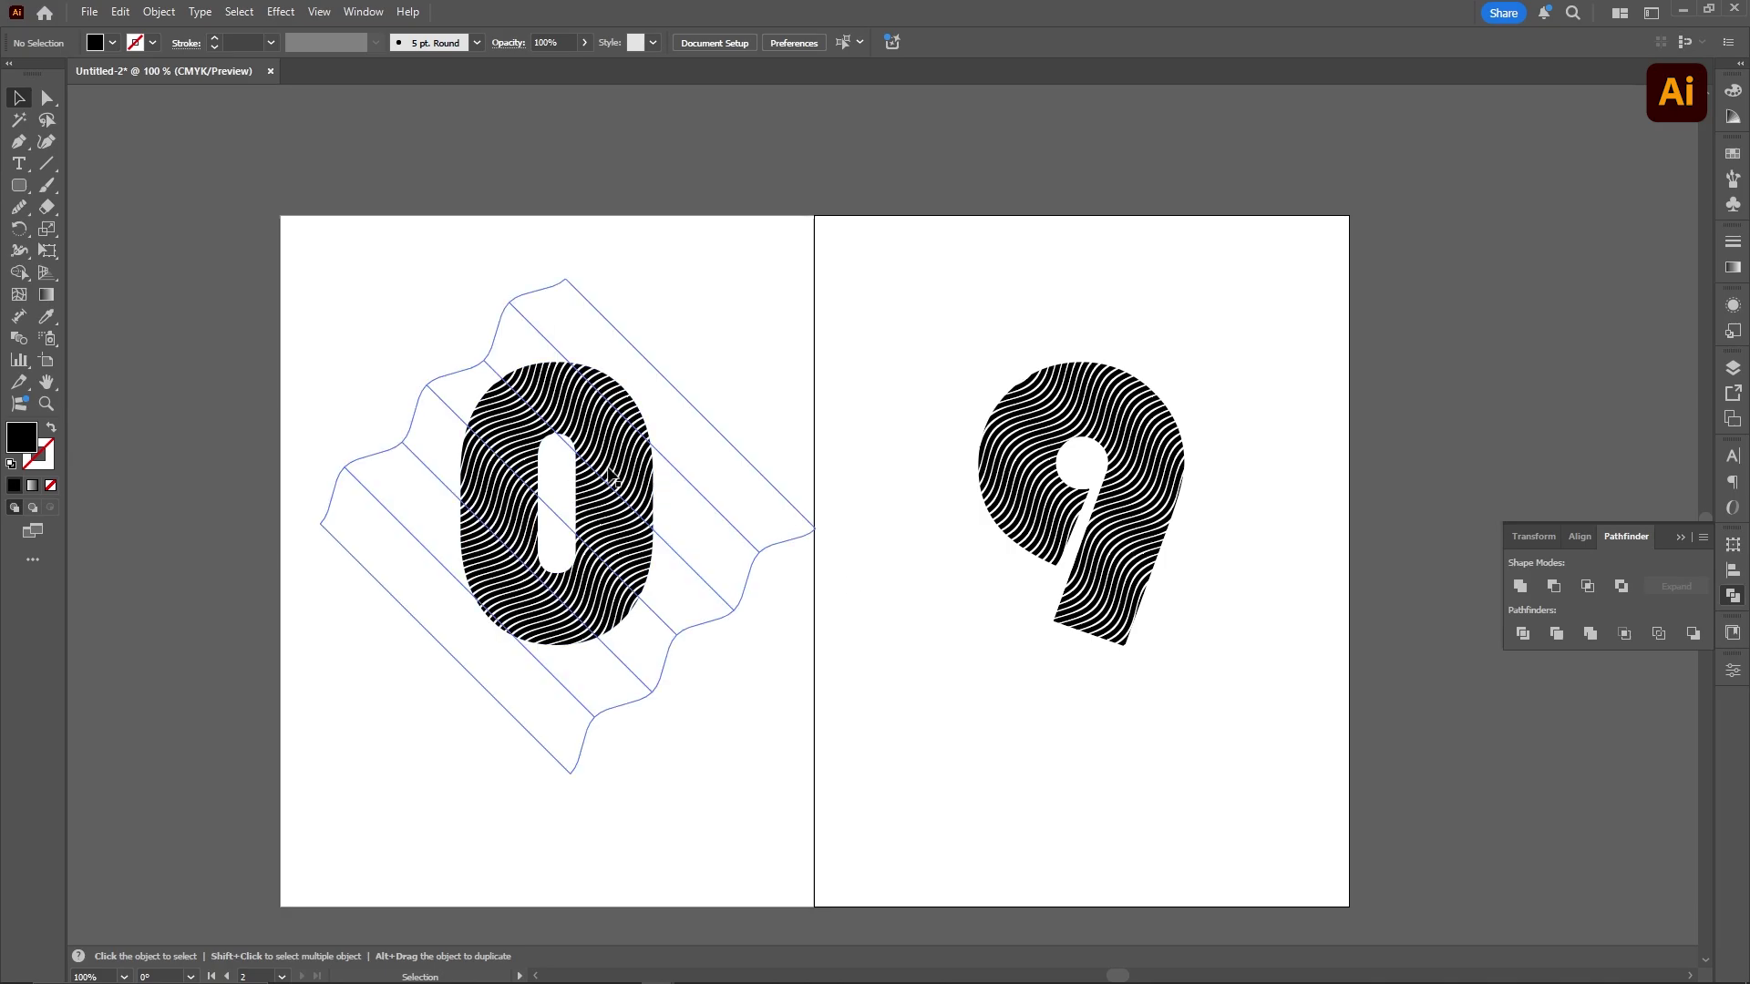
Expand the wave-filled 0 twice: first Object and Fill, then Fill and Stroke
click(609, 419)
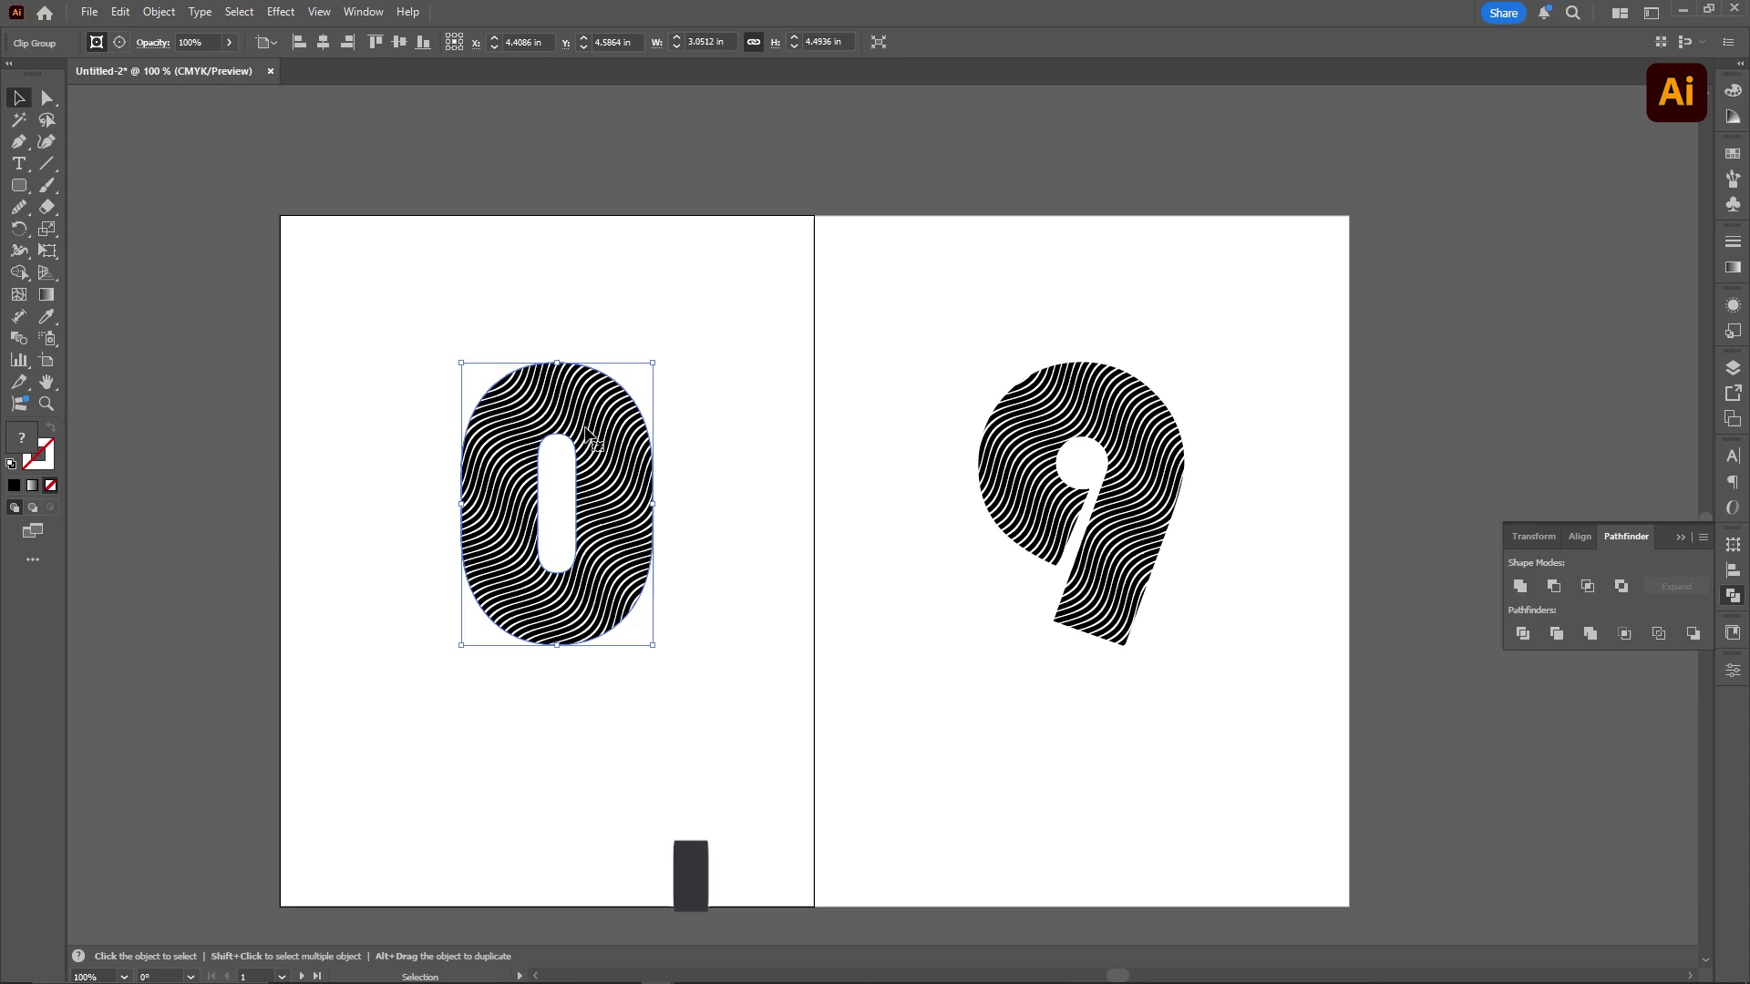
click(159, 11)
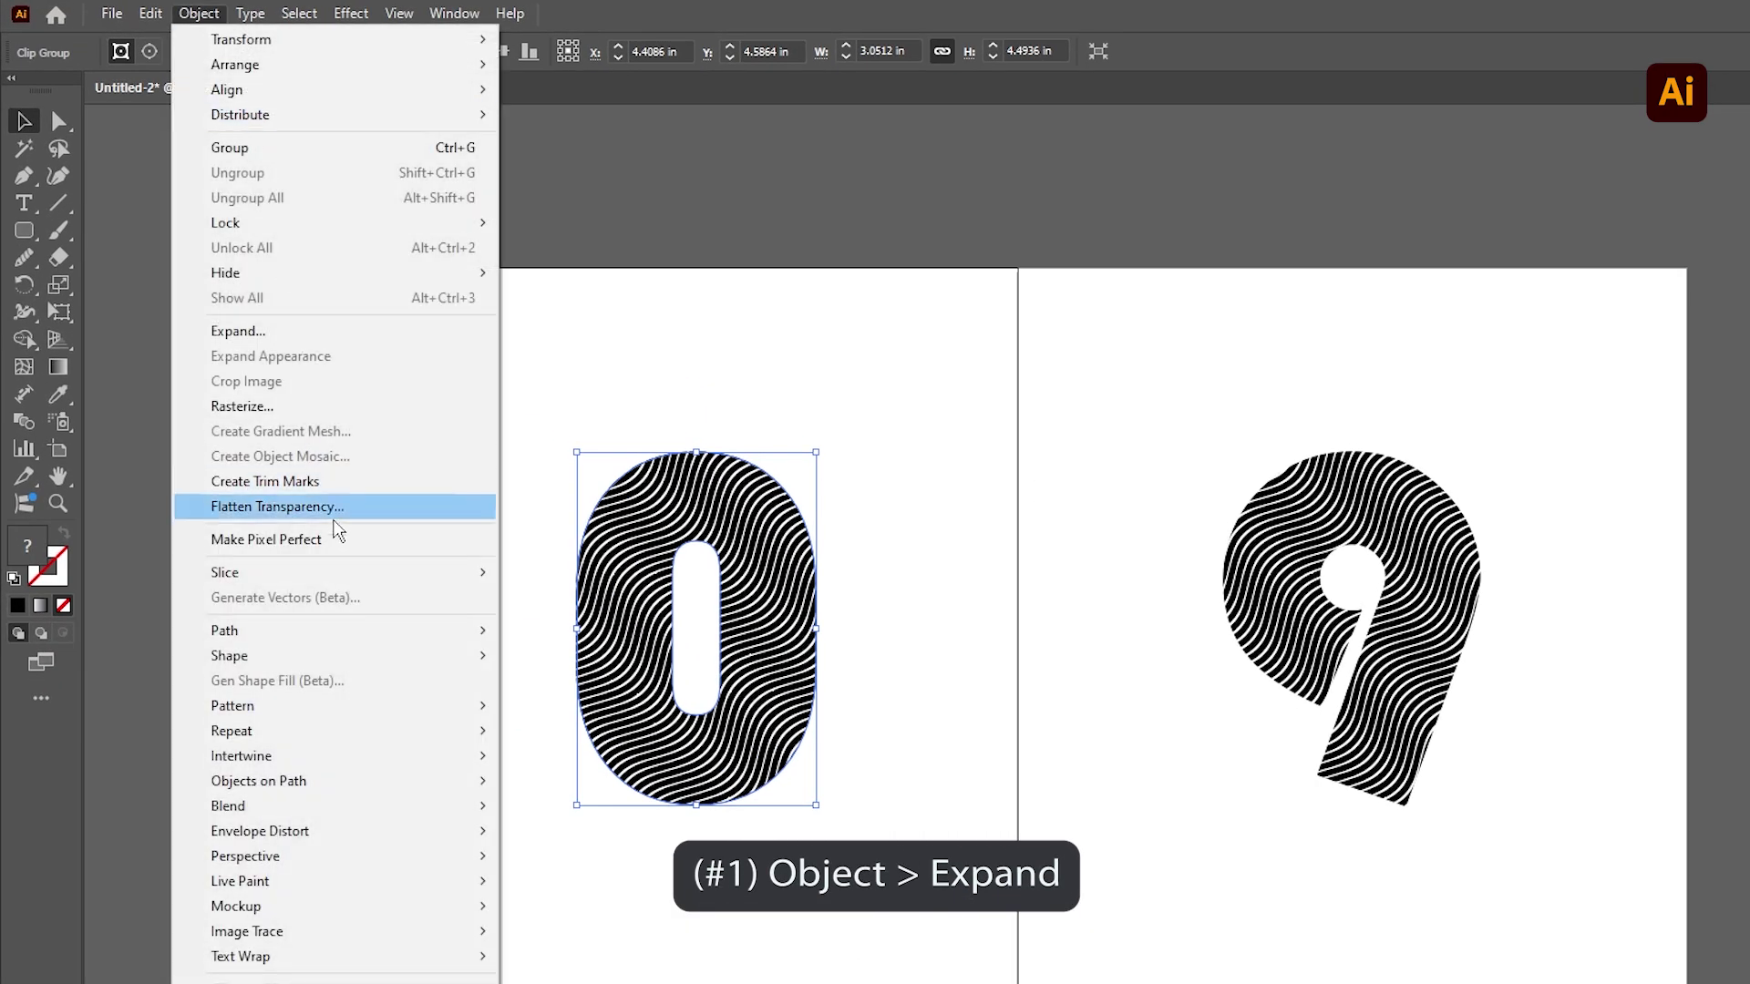
click(328, 330)
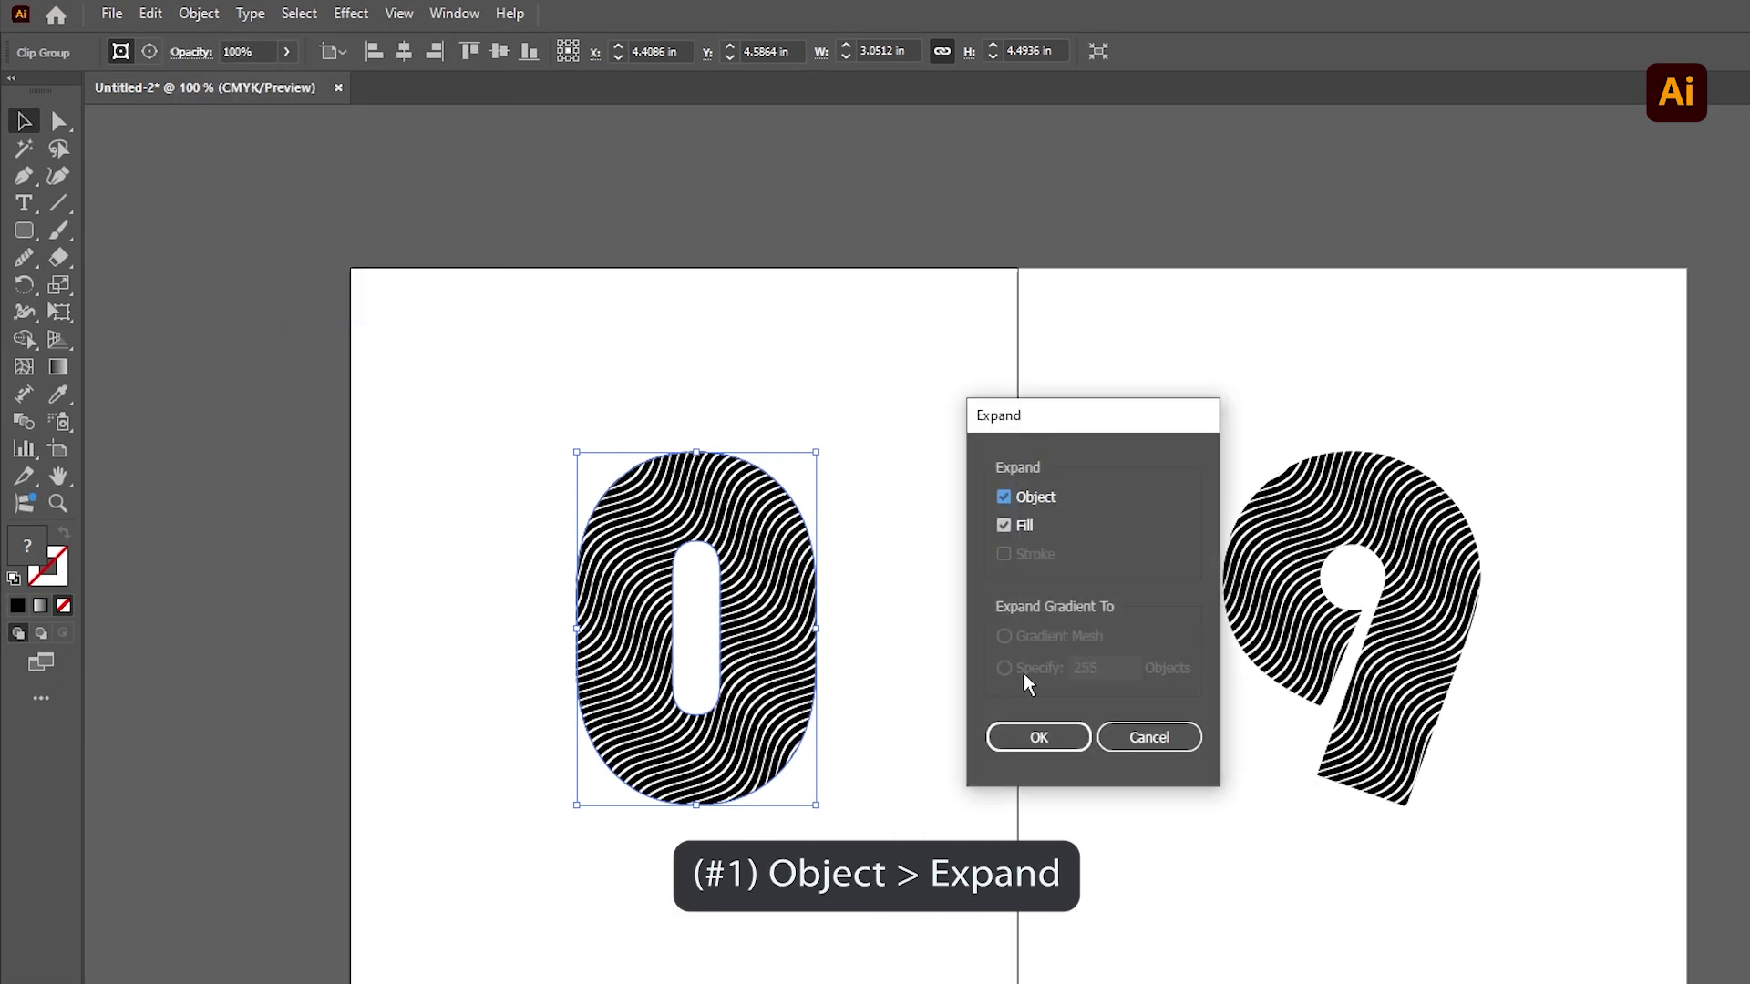
click(1030, 738)
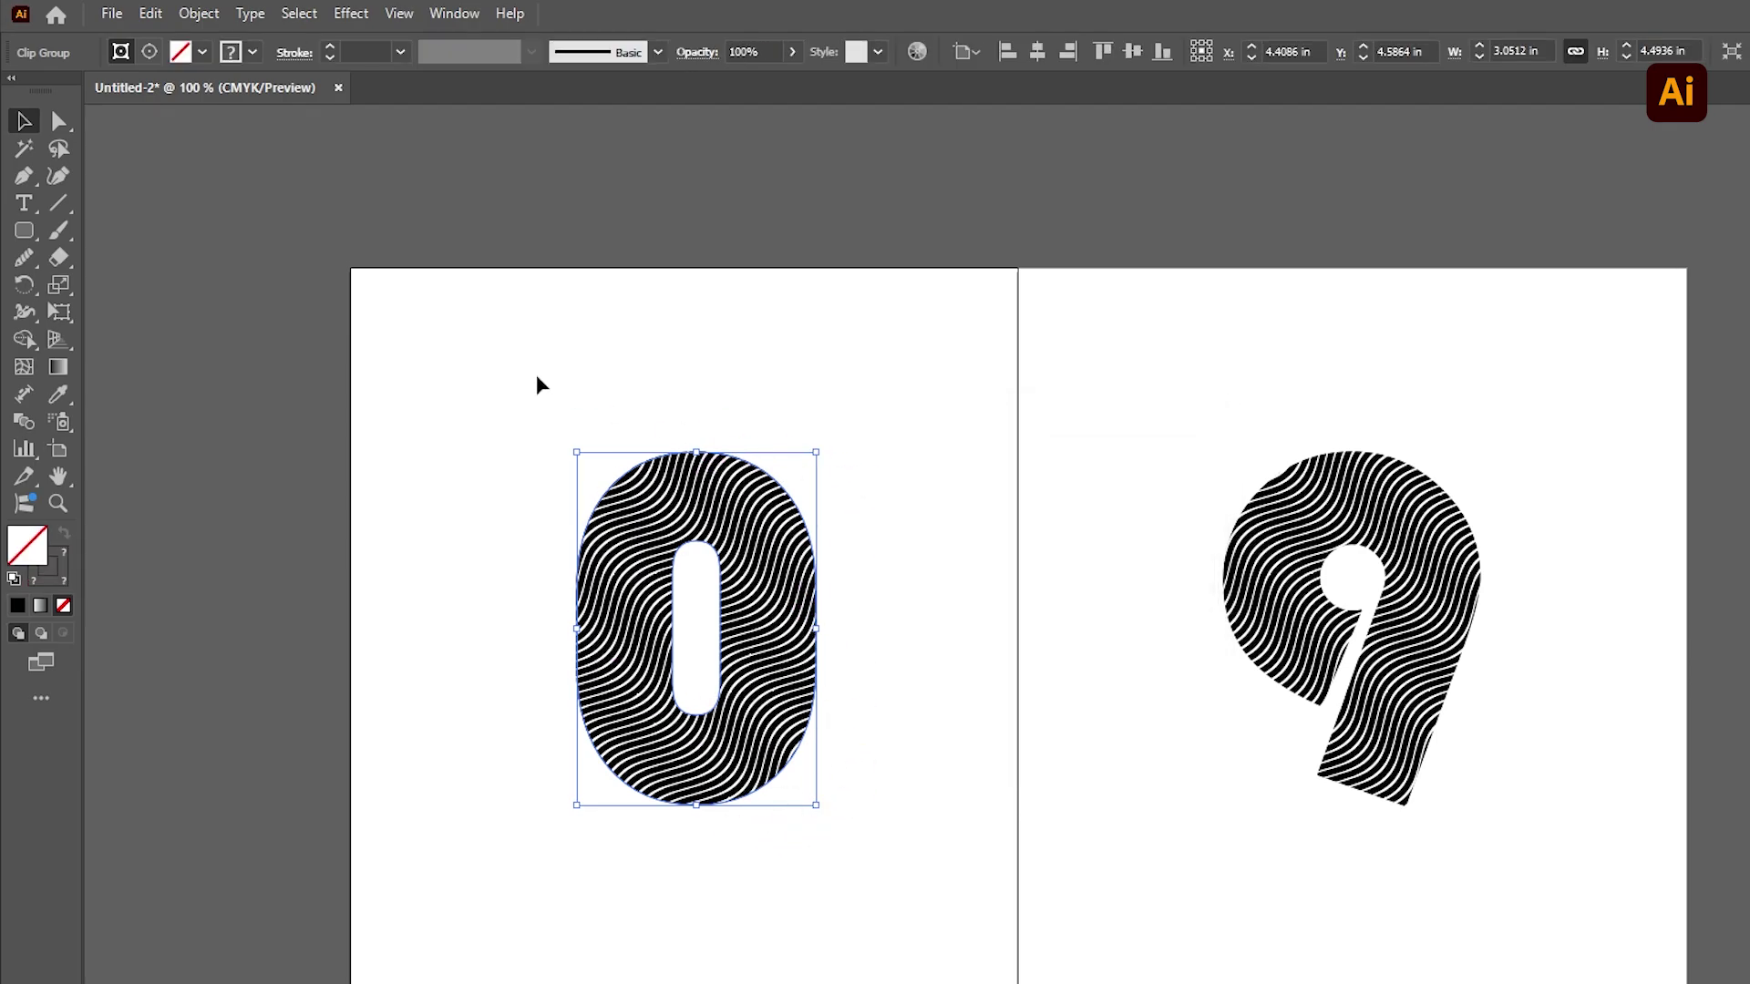
click(200, 16)
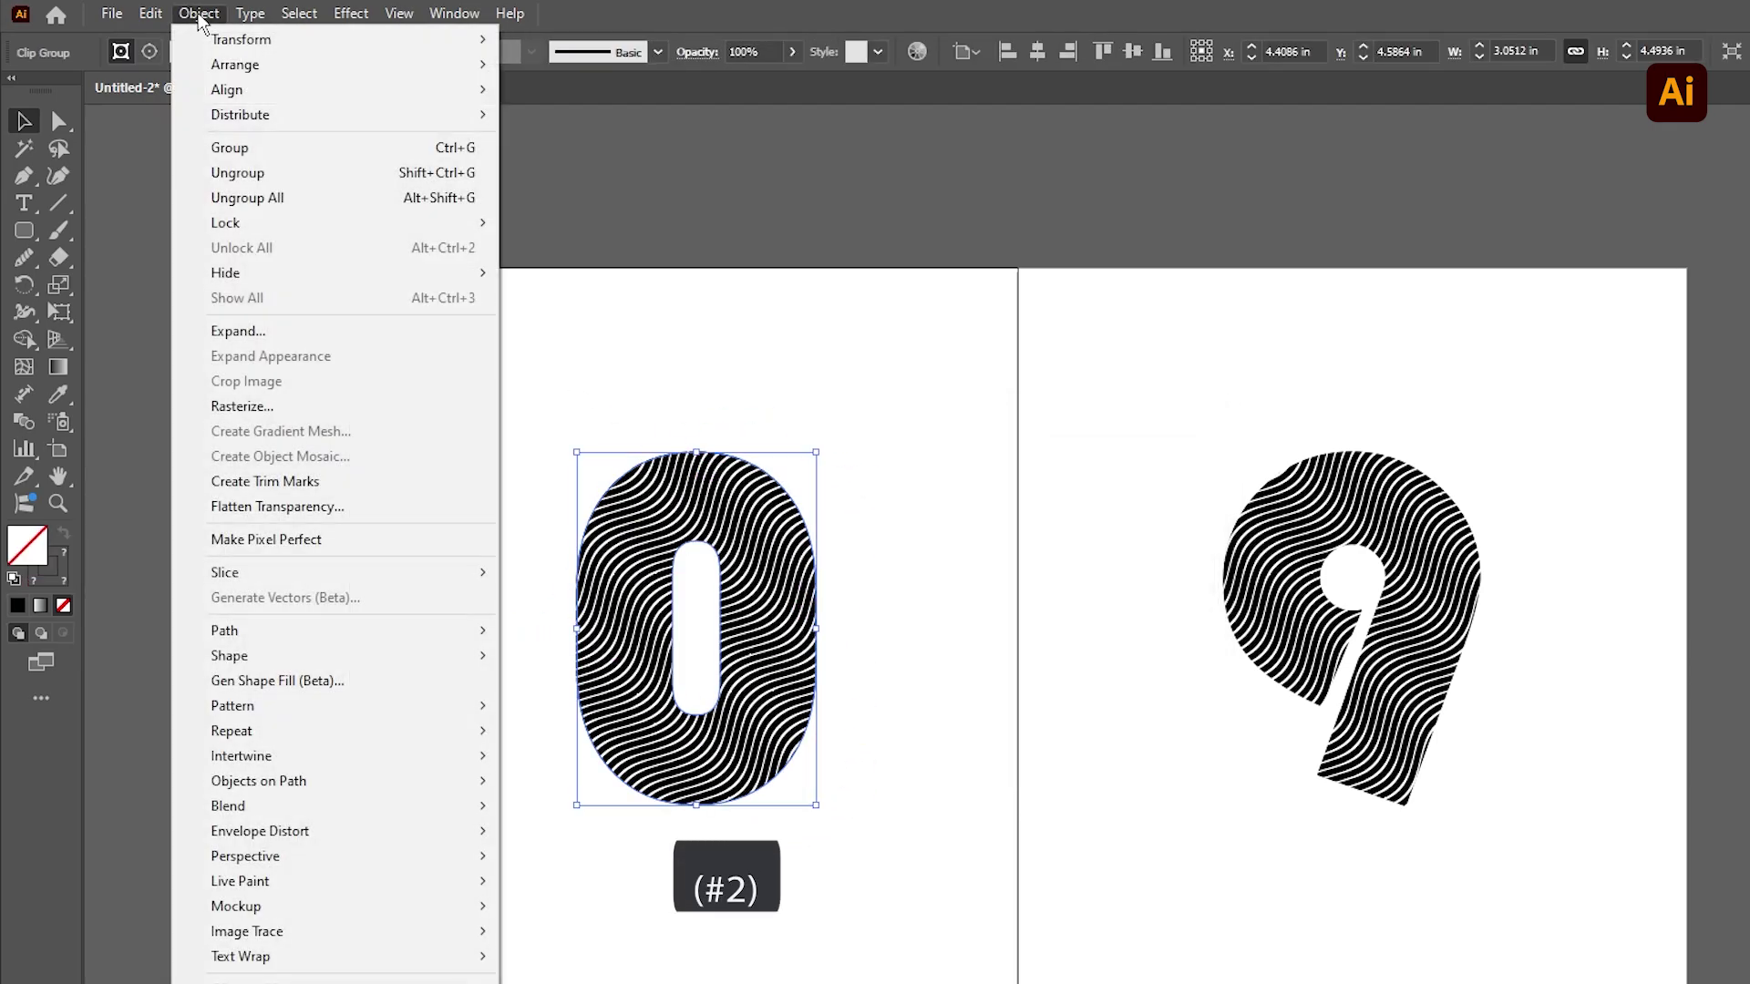
click(351, 330)
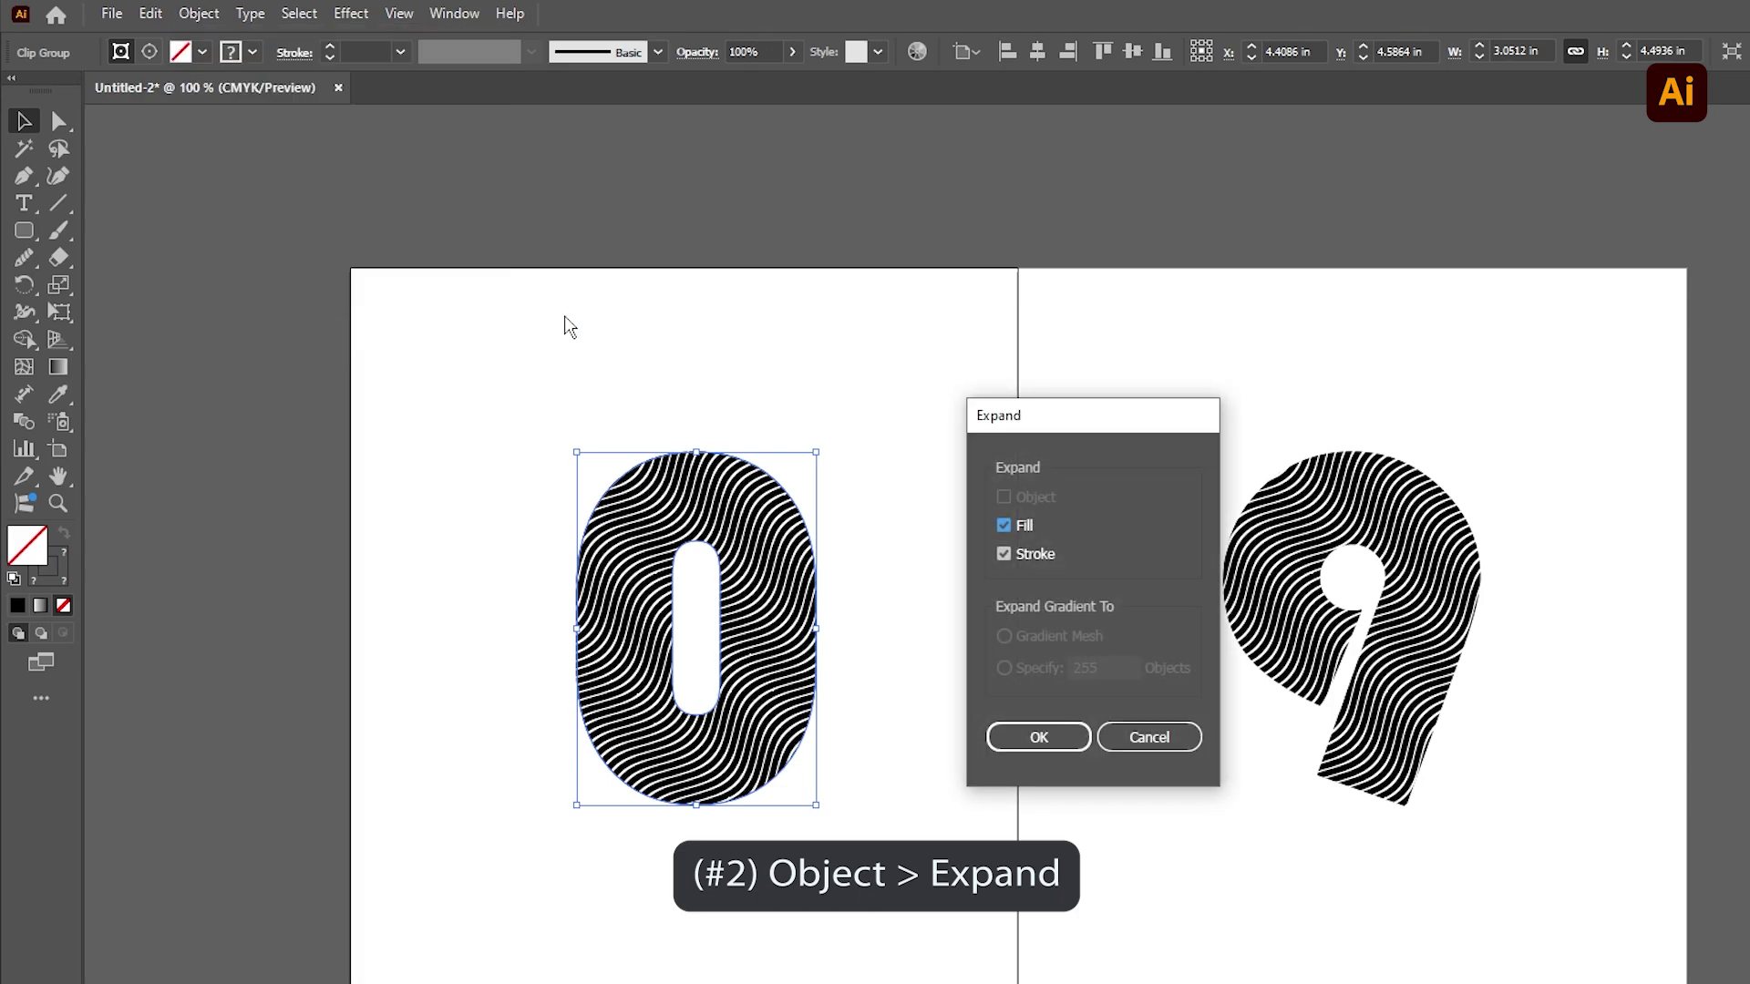
click(1047, 734)
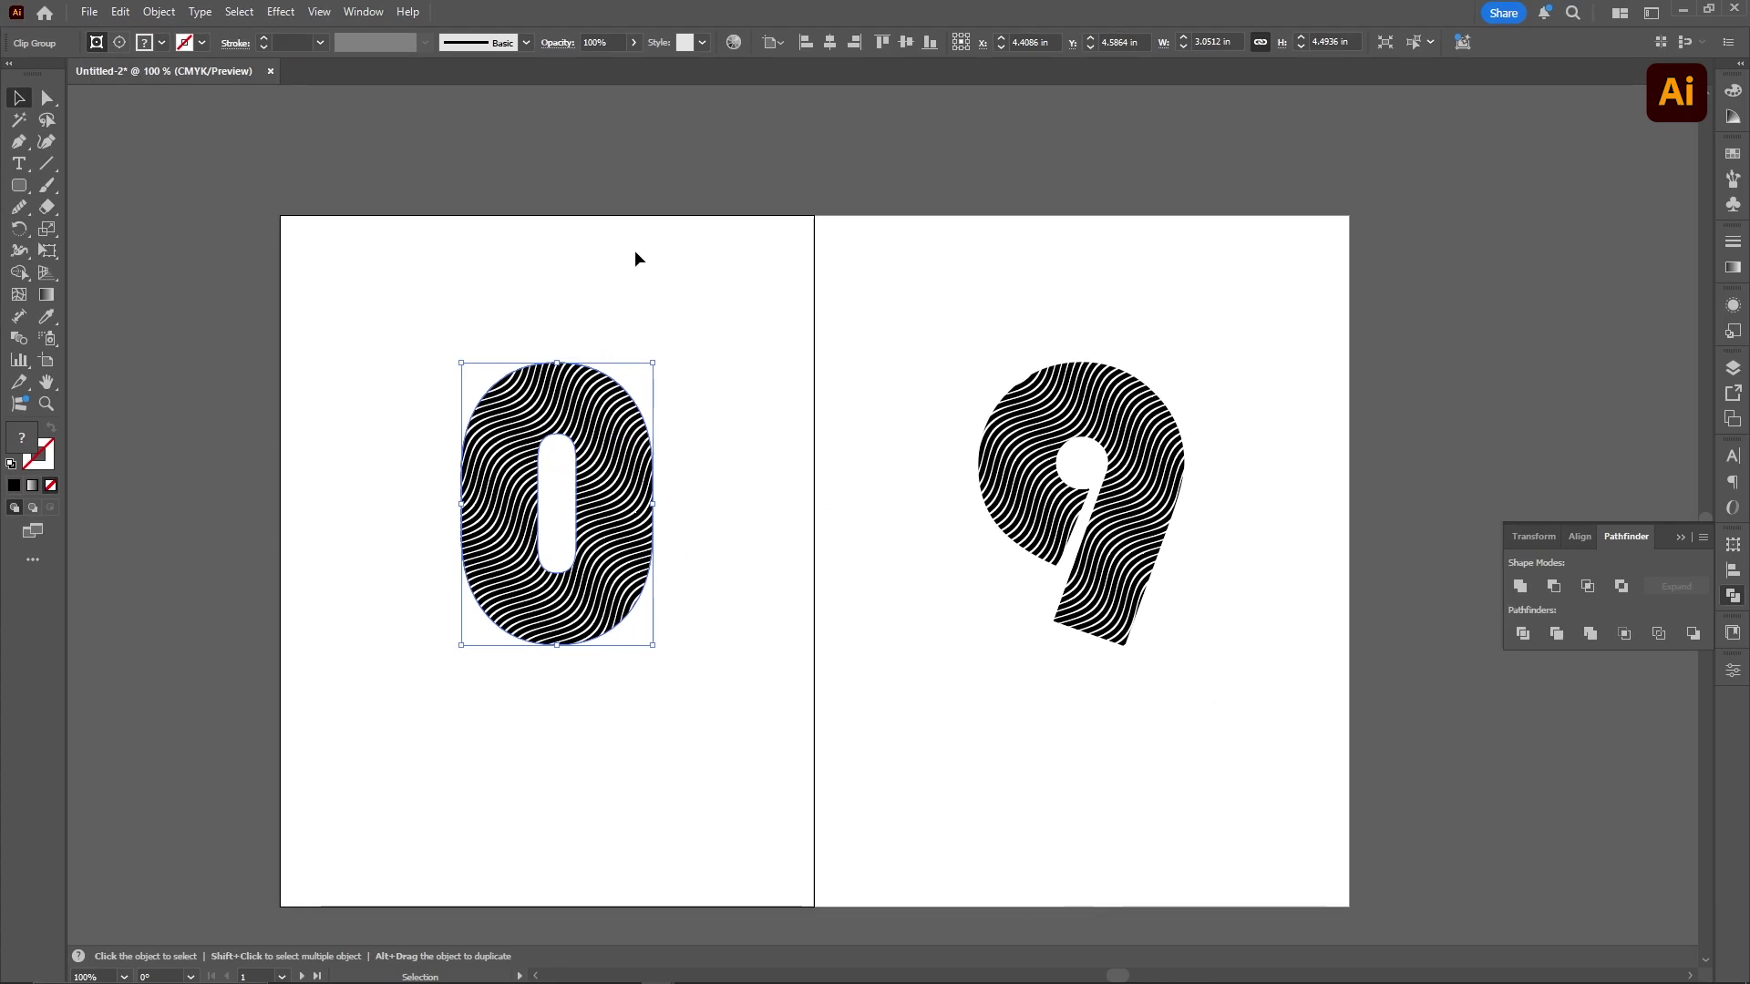
Apply Pathfinder Divide to the expanded 0 to split its stripes into pieces
click(364, 13)
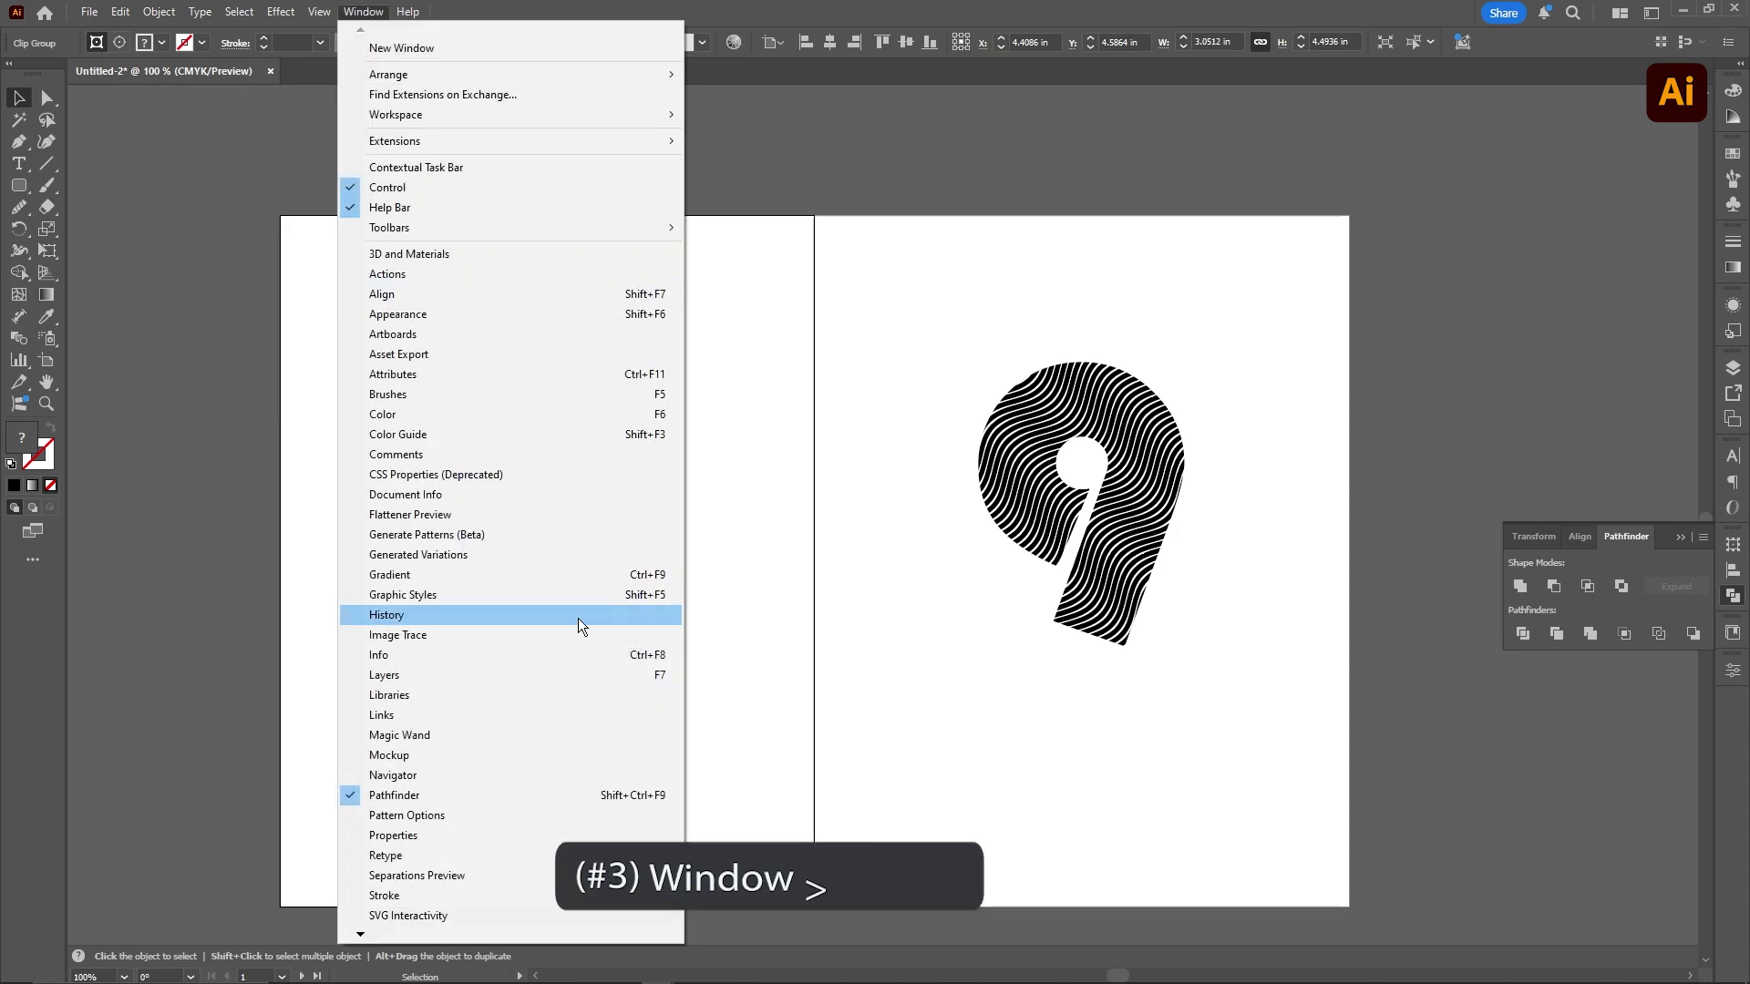
click(525, 791)
click(355, 12)
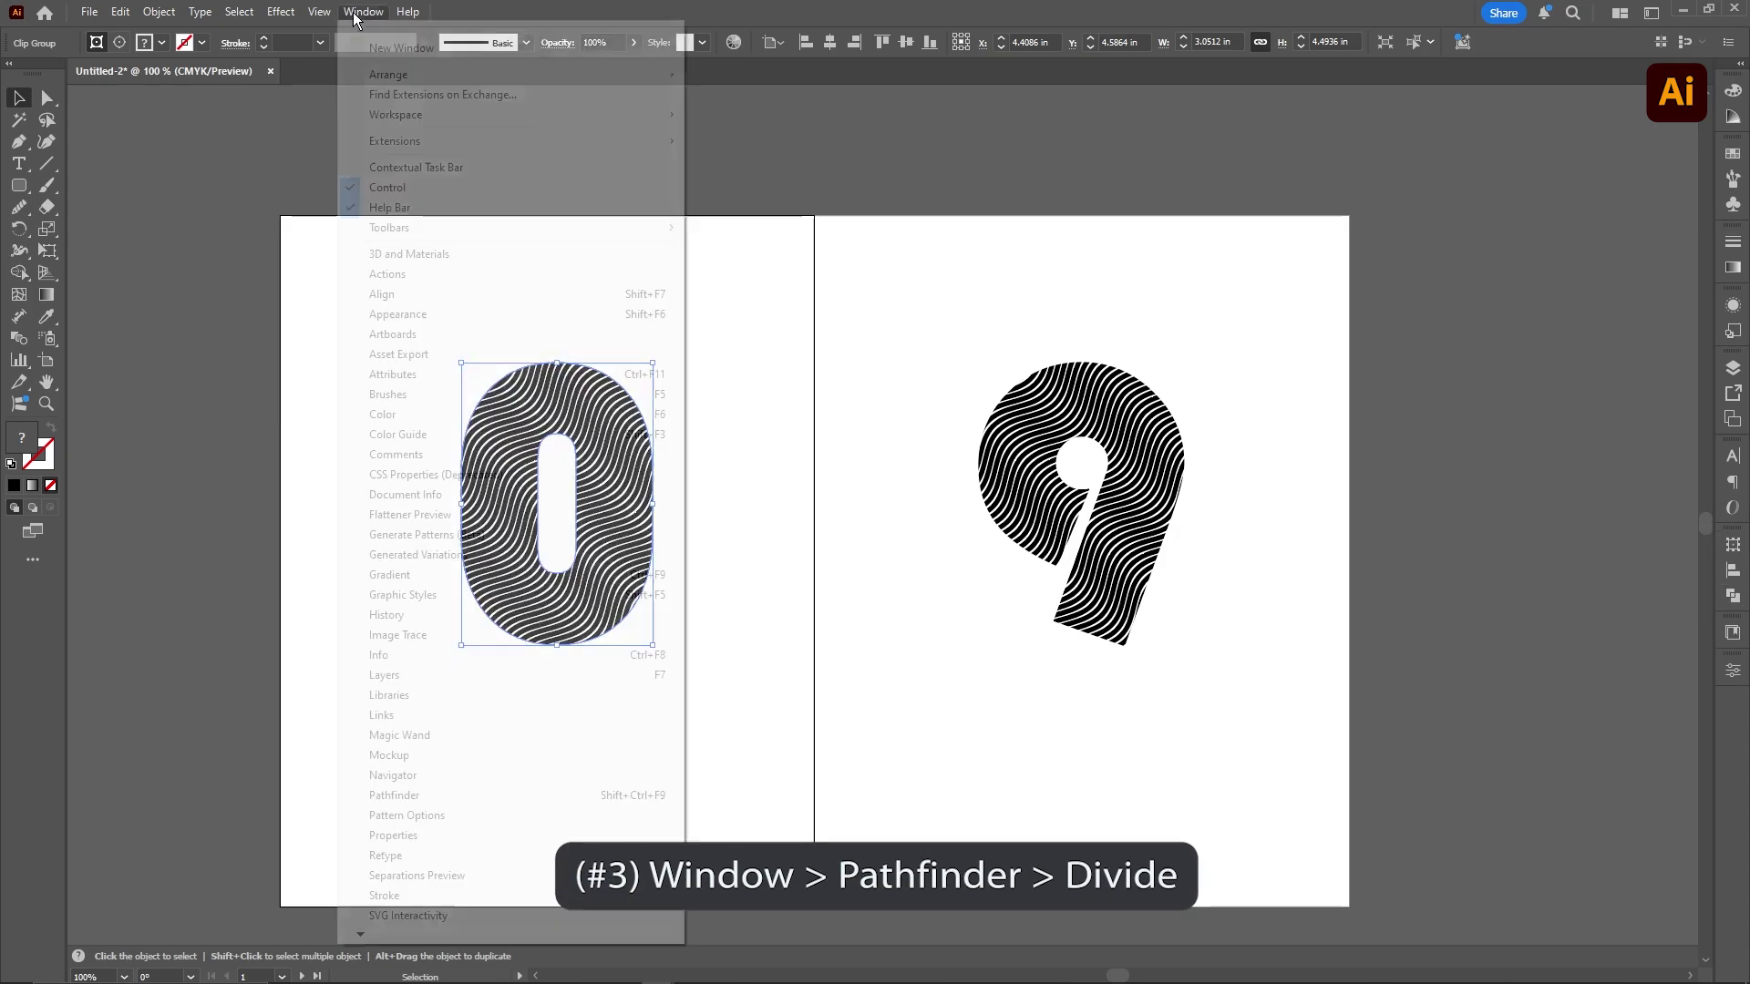
click(505, 795)
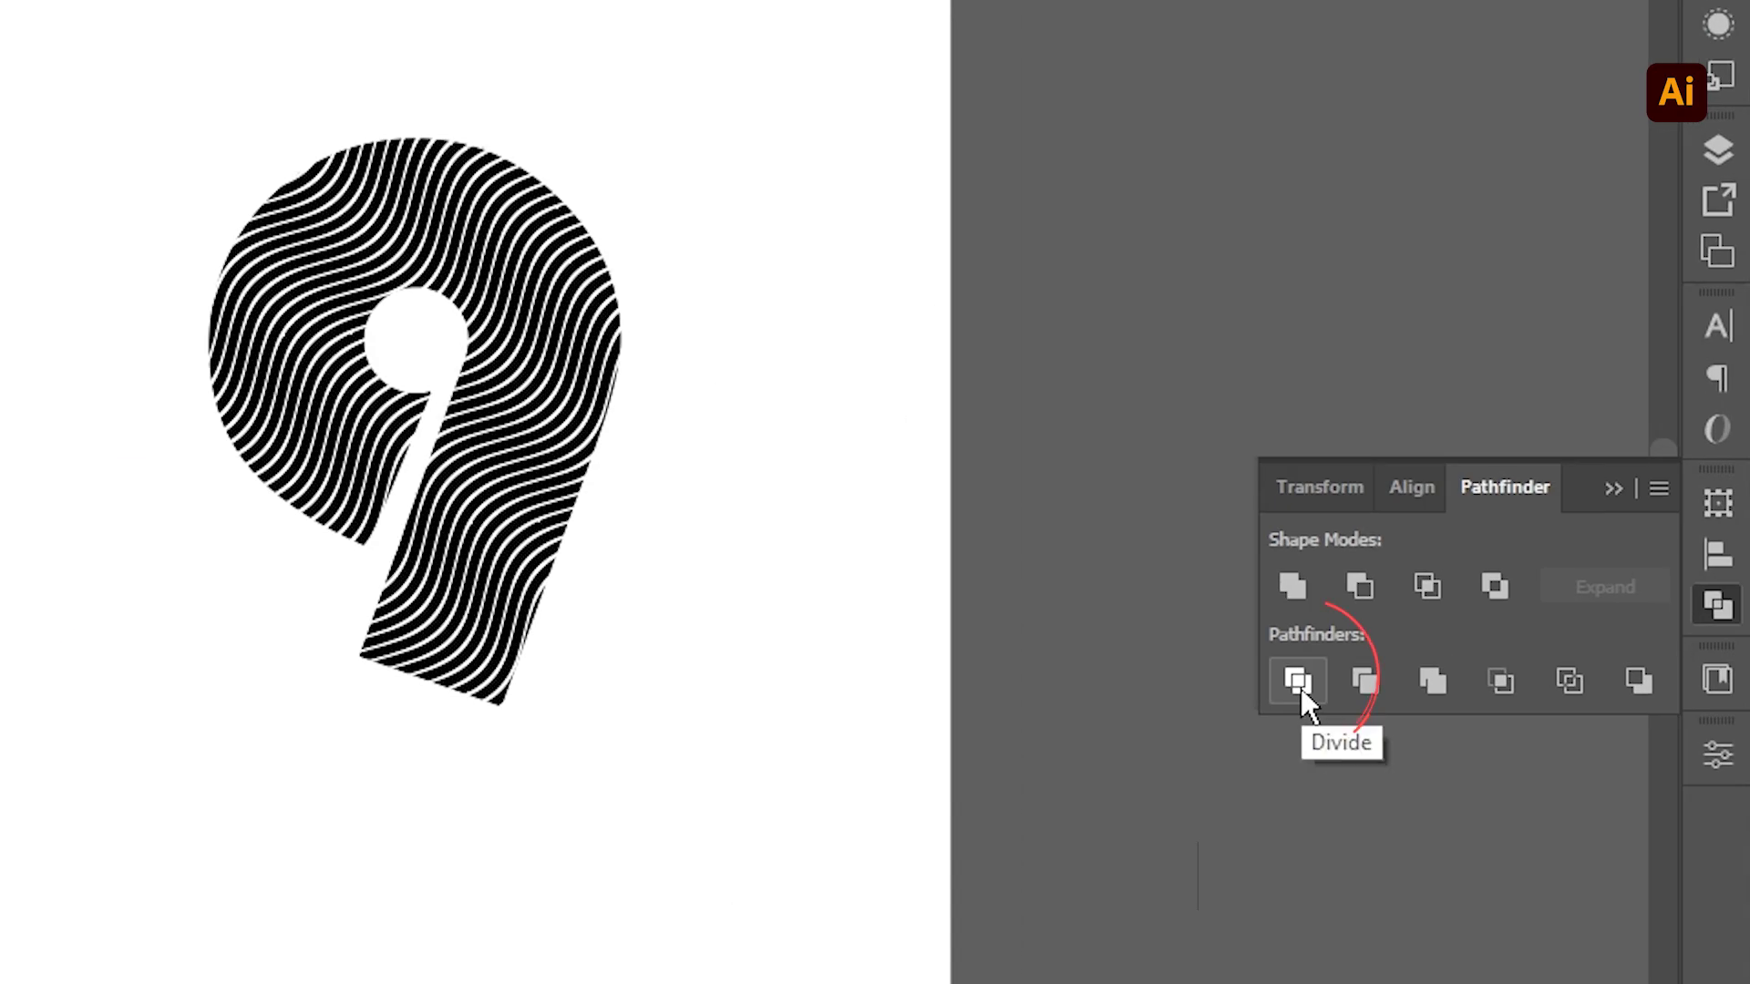
click(1298, 682)
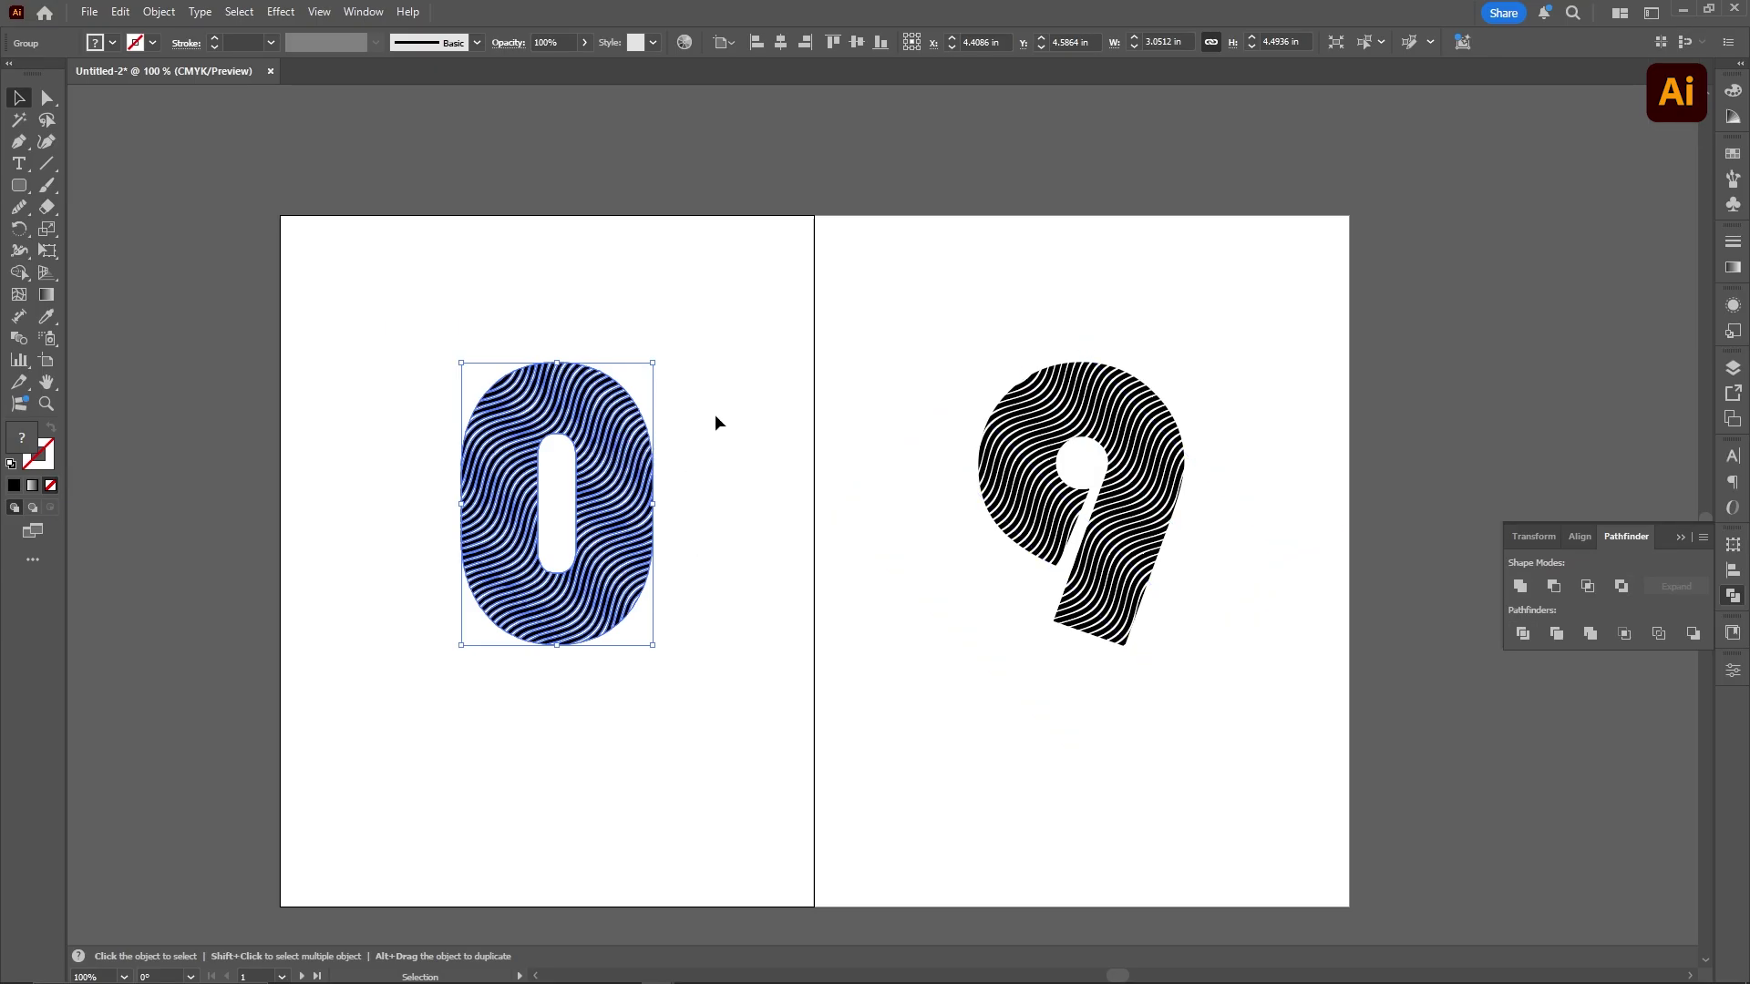
Zoom in to inspect the divided 0, then return to the whole spread and select the 9
click(732, 413)
scroll(597, 447, up, 3)
click(702, 460)
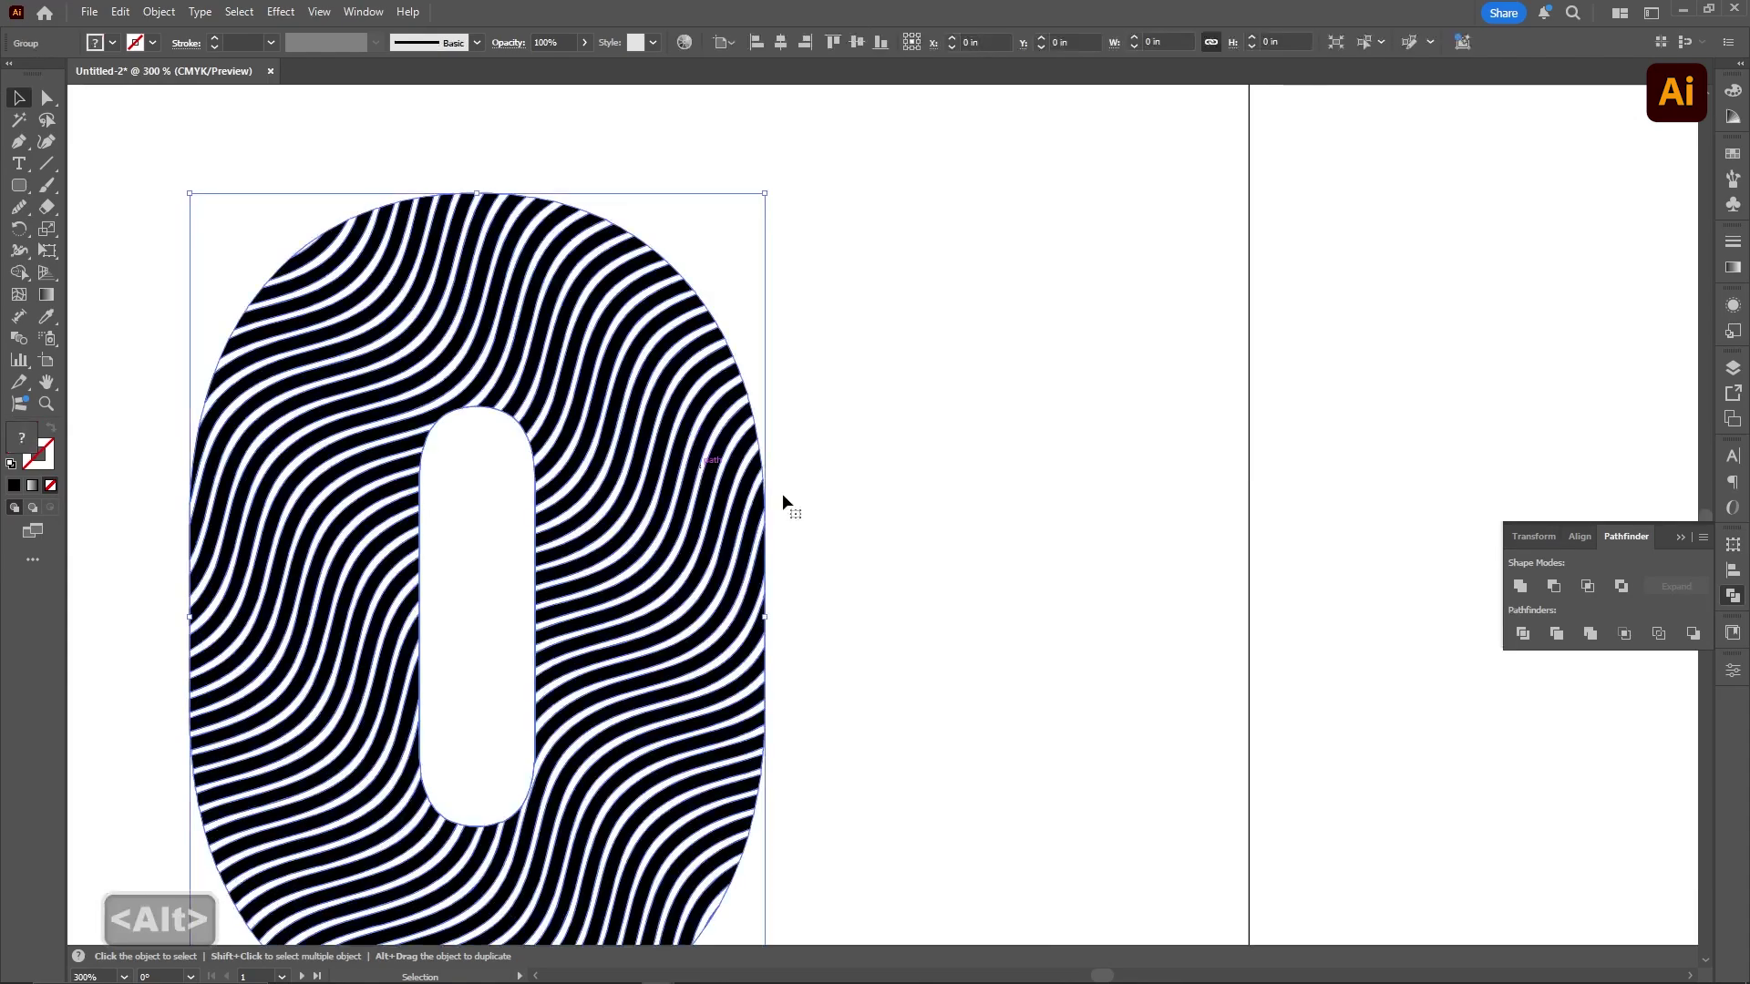
scroll(605, 398, down, 2)
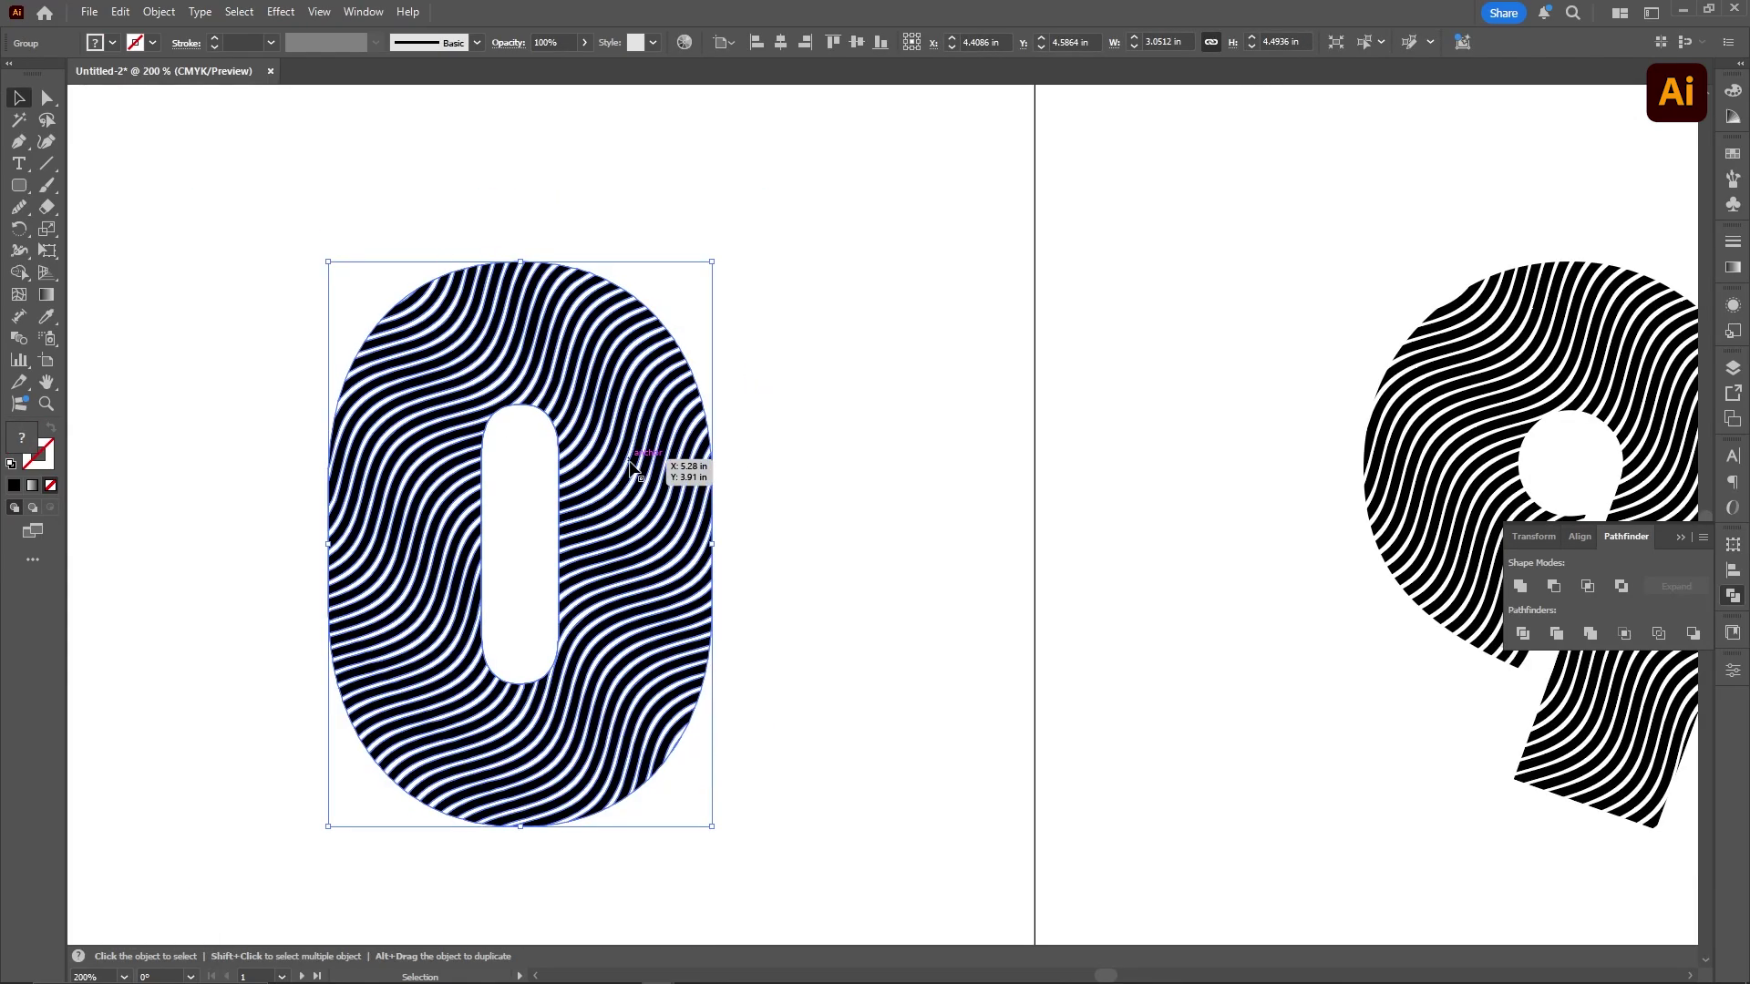
scroll(770, 519, down, 2)
click(878, 484)
drag(879, 484, 729, 457)
click(1049, 547)
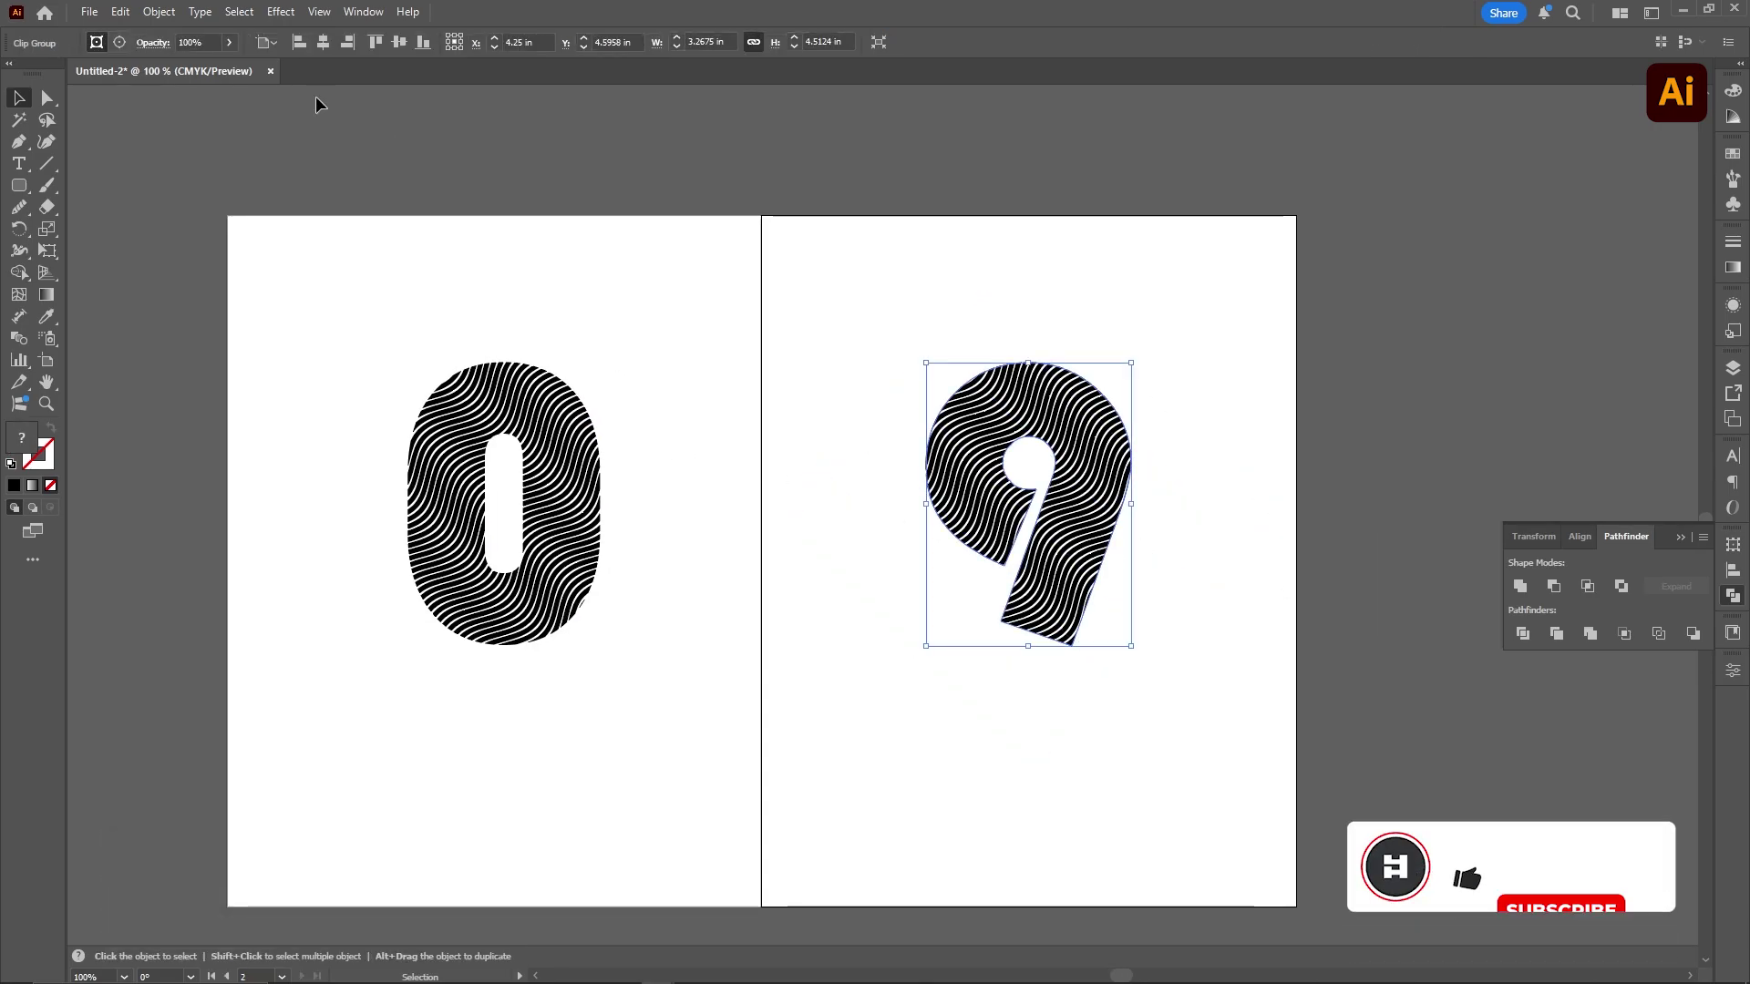
Place the 0 and 9 side by side on the left page and group them
click(573, 547)
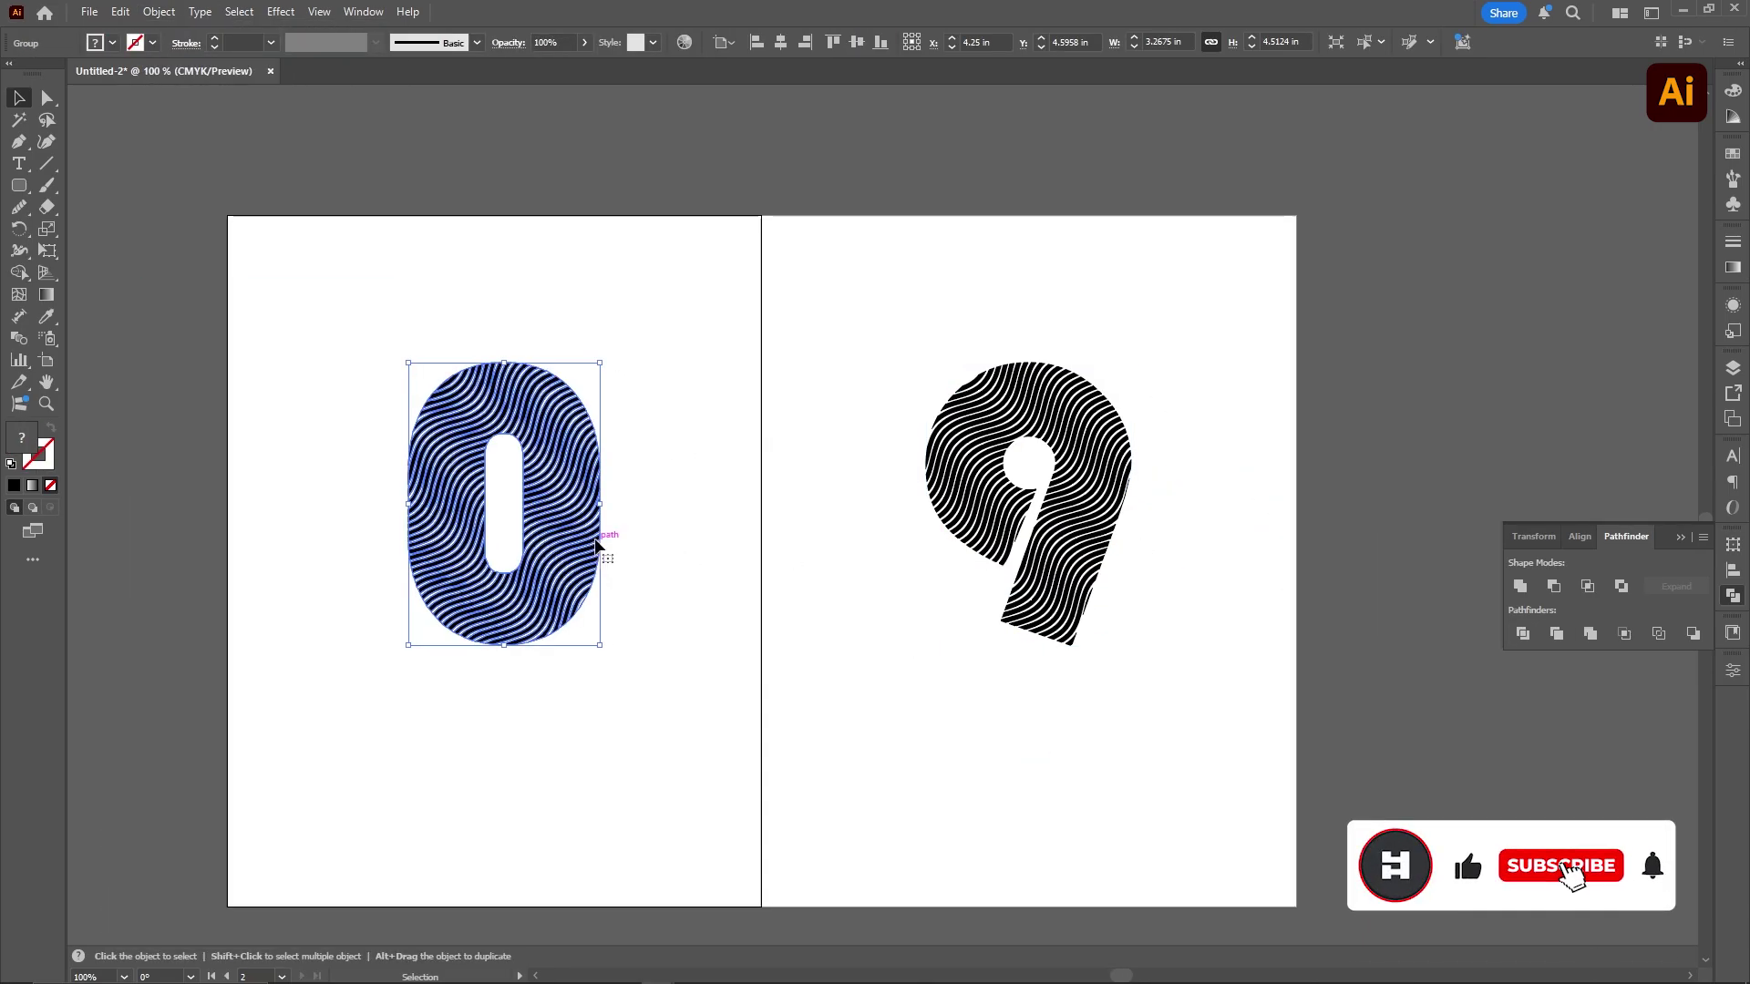
drag(574, 547, 454, 547)
drag(1088, 544, 647, 544)
click(804, 562)
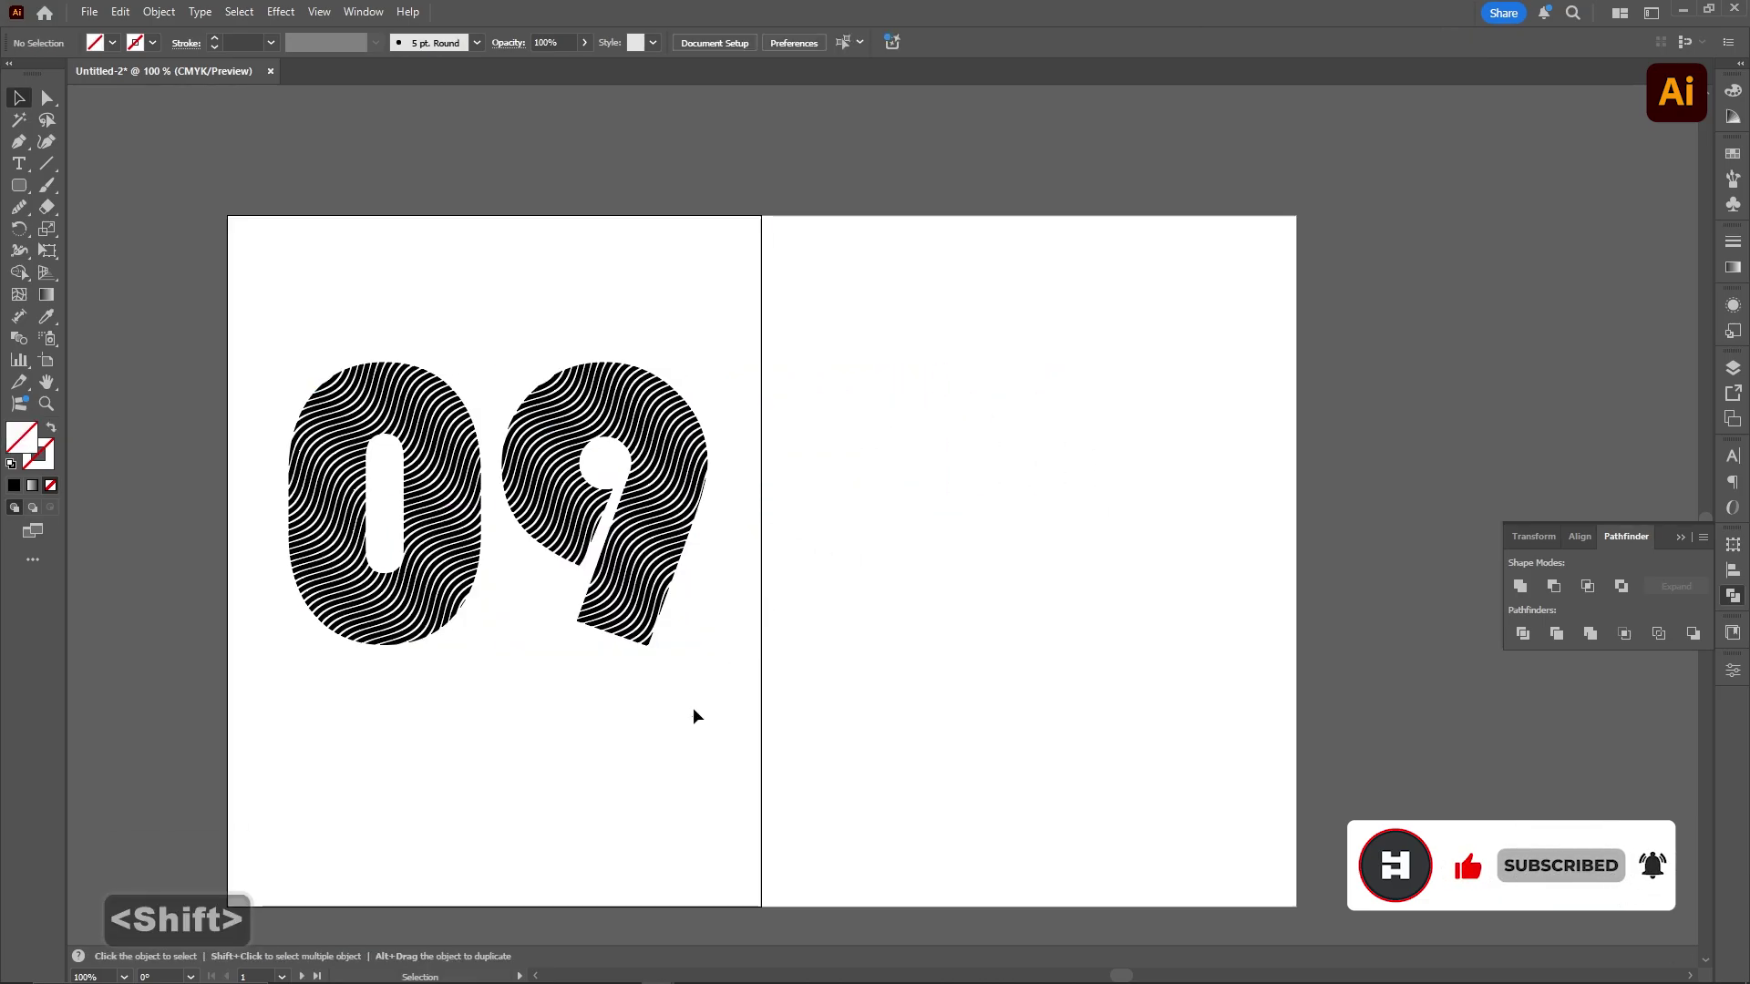
drag(693, 718, 272, 319)
right_click(651, 484)
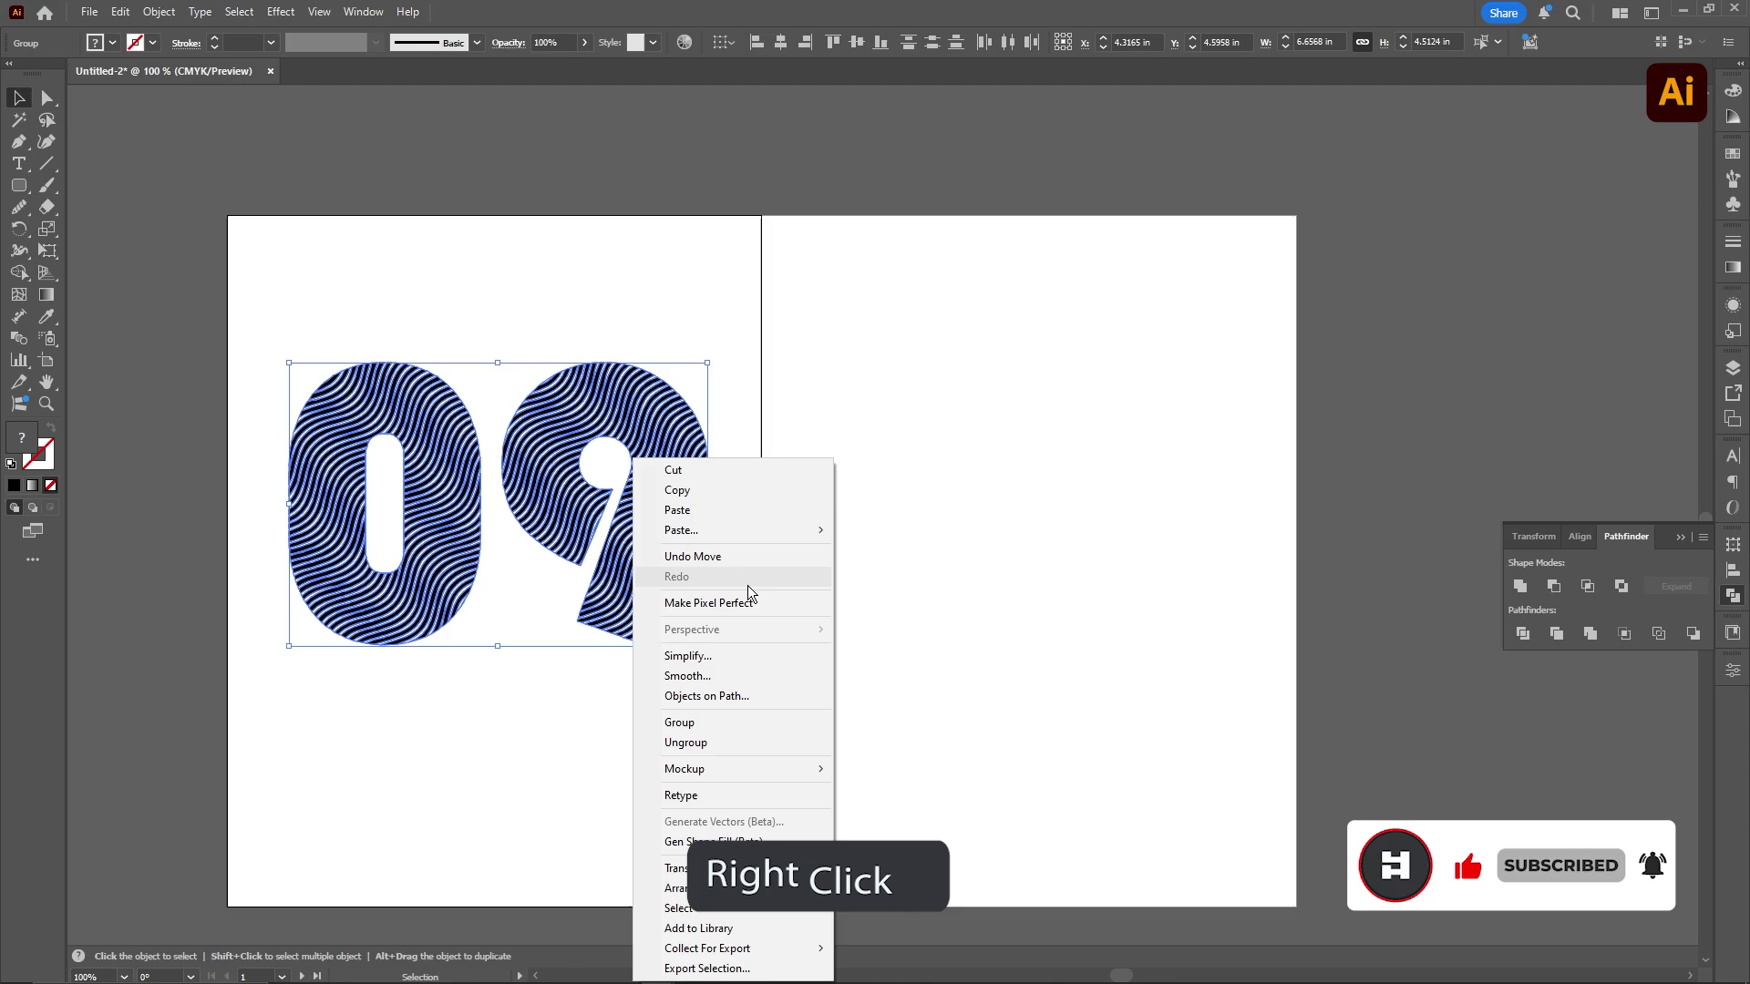
click(735, 720)
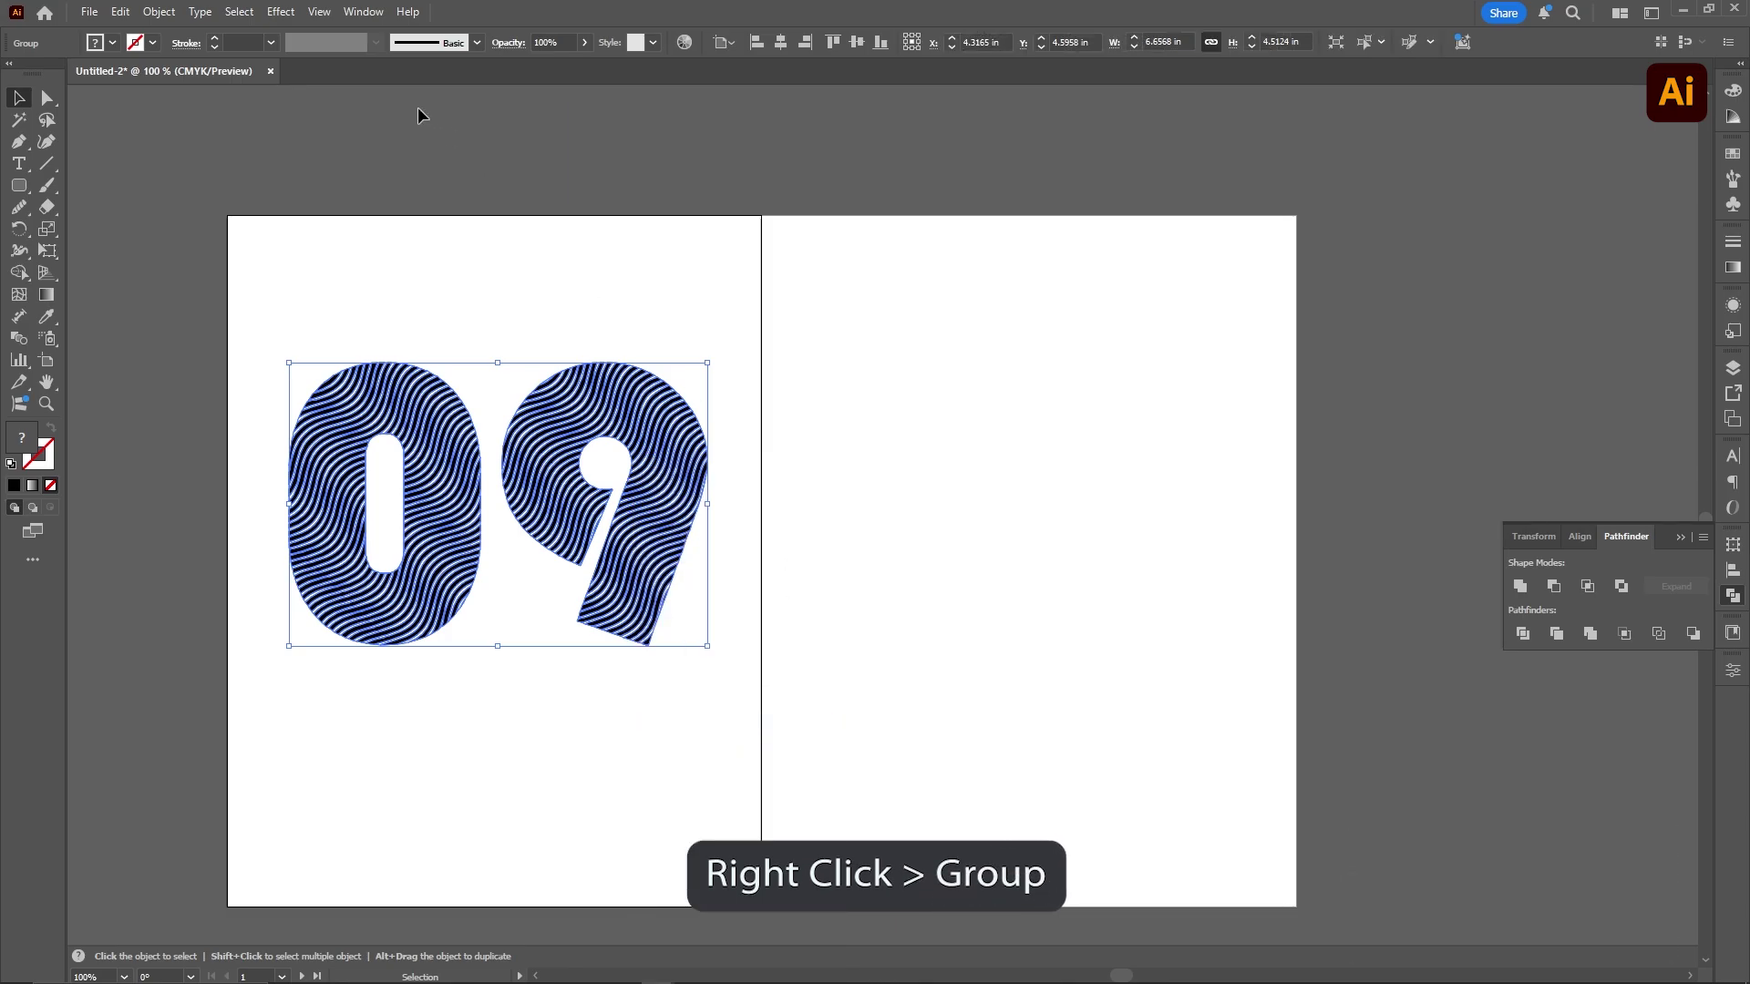
Apply 3D Rotate (Classic) to the striped 09 at 36°, −27°, 8° with 89° perspective
click(282, 12)
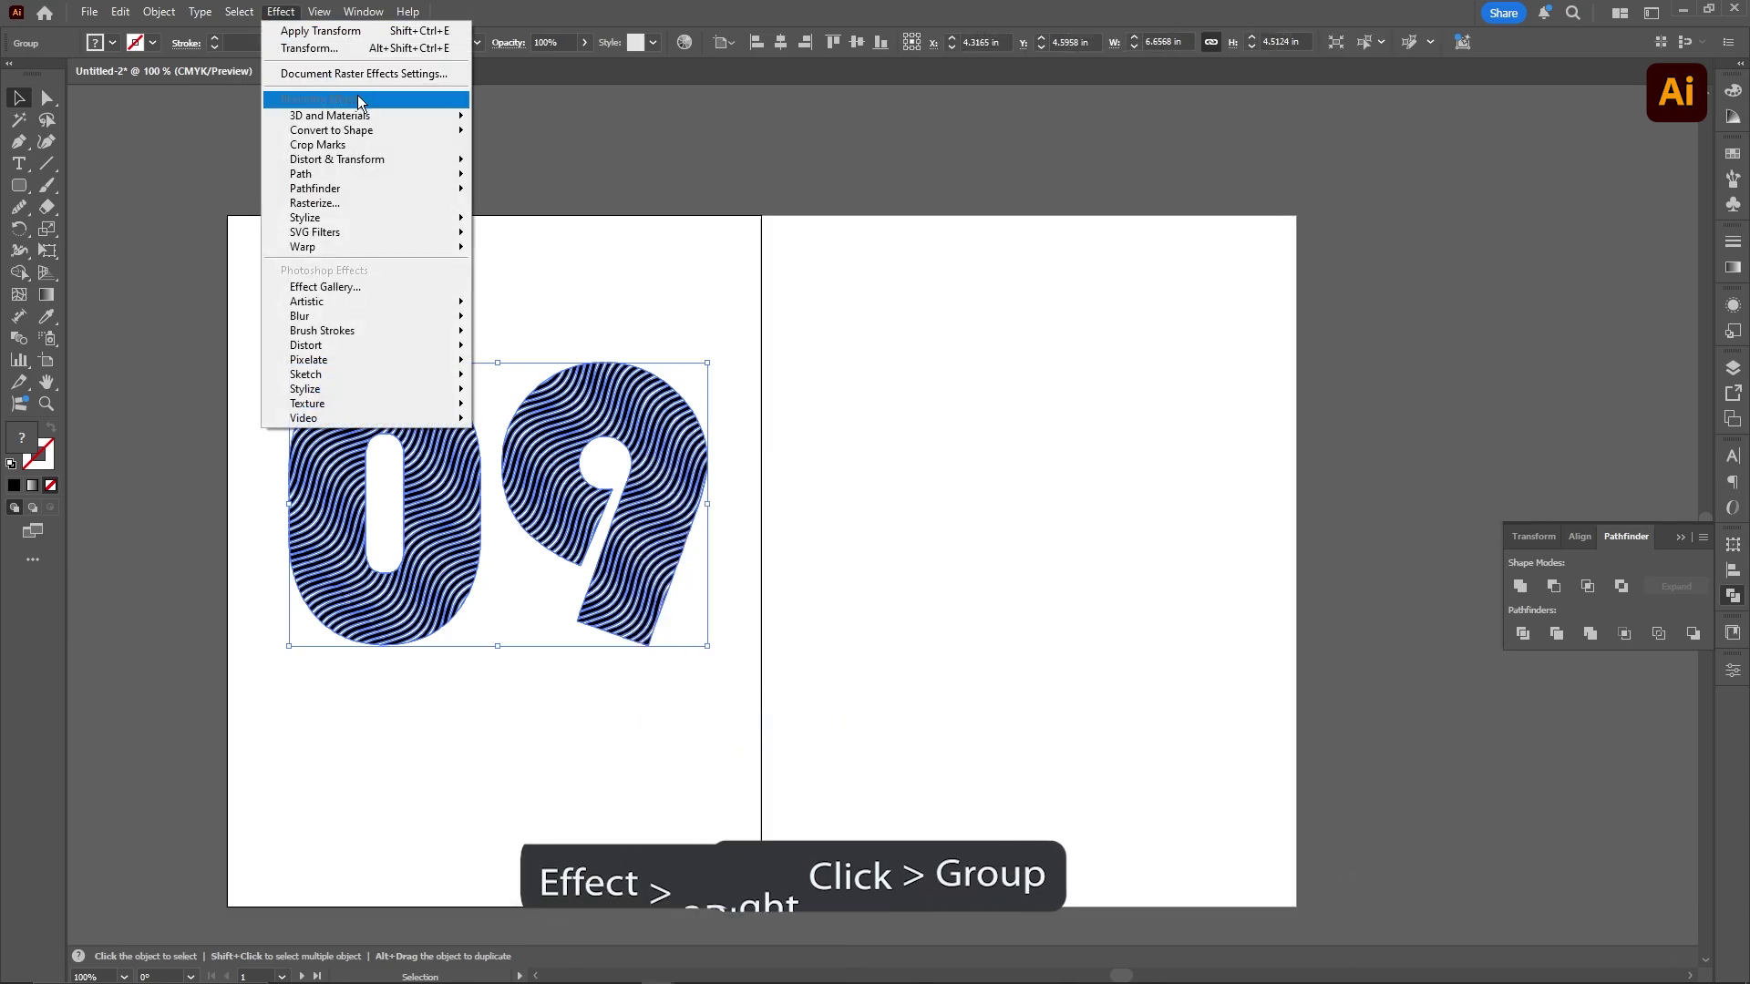
mouse_move(364, 116)
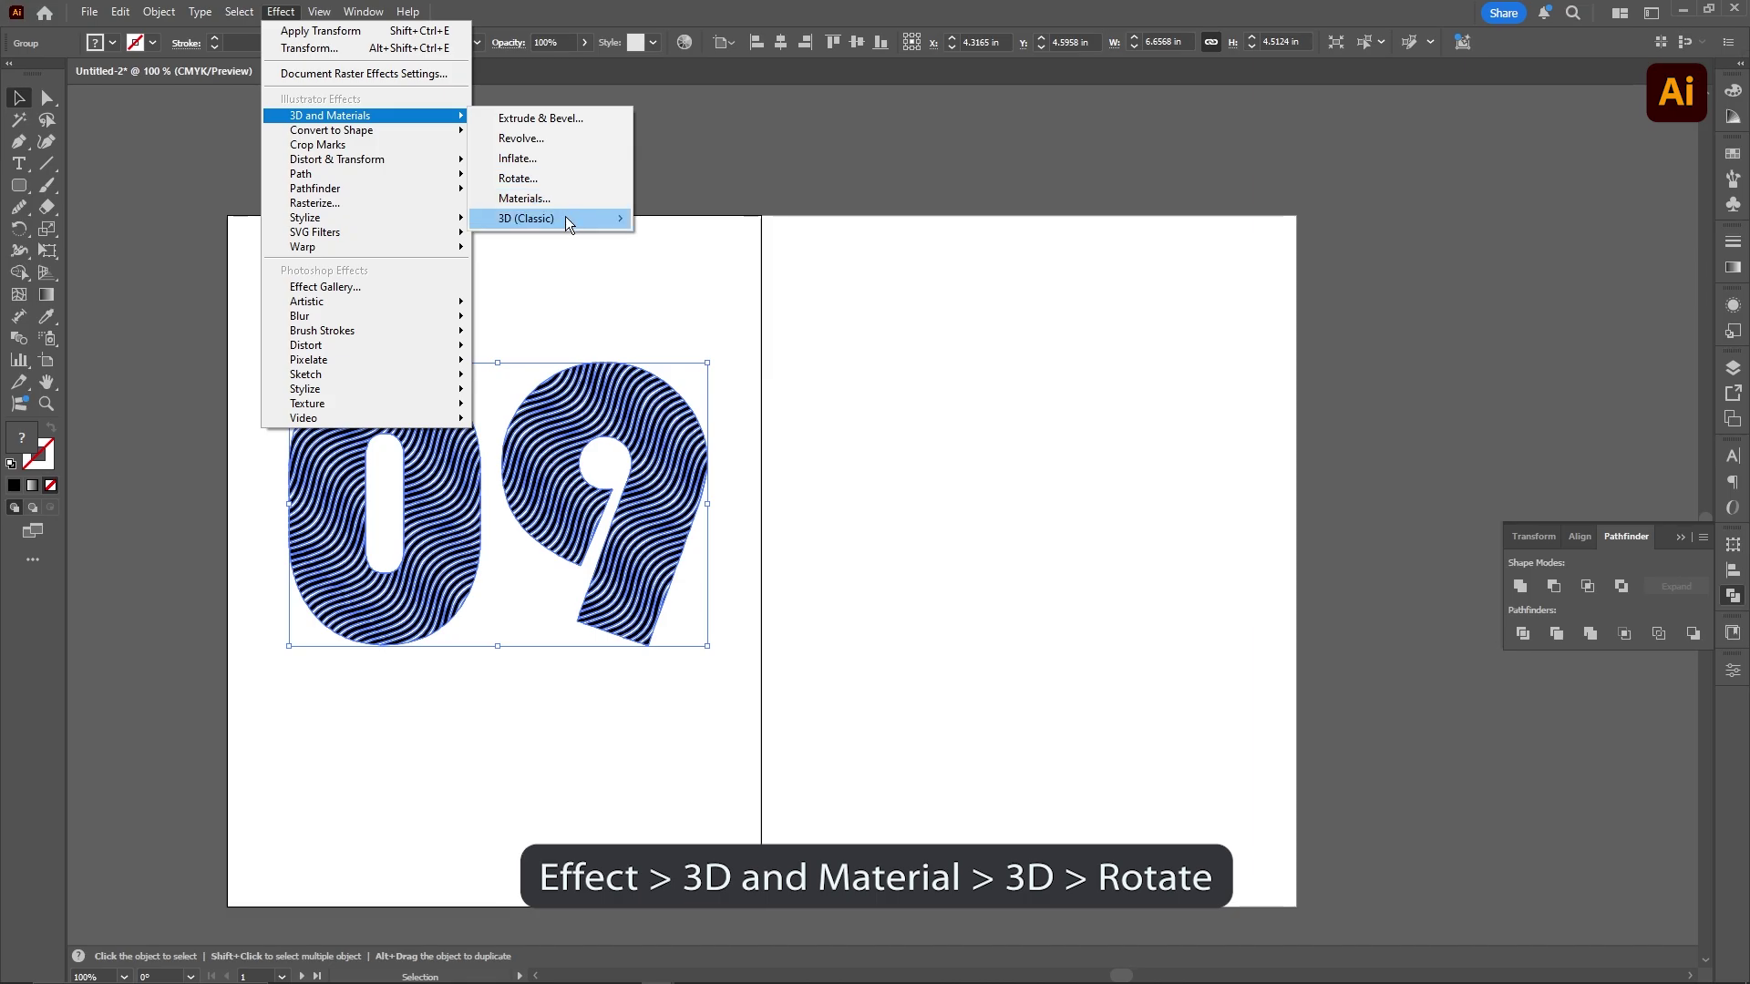
mouse_move(565, 221)
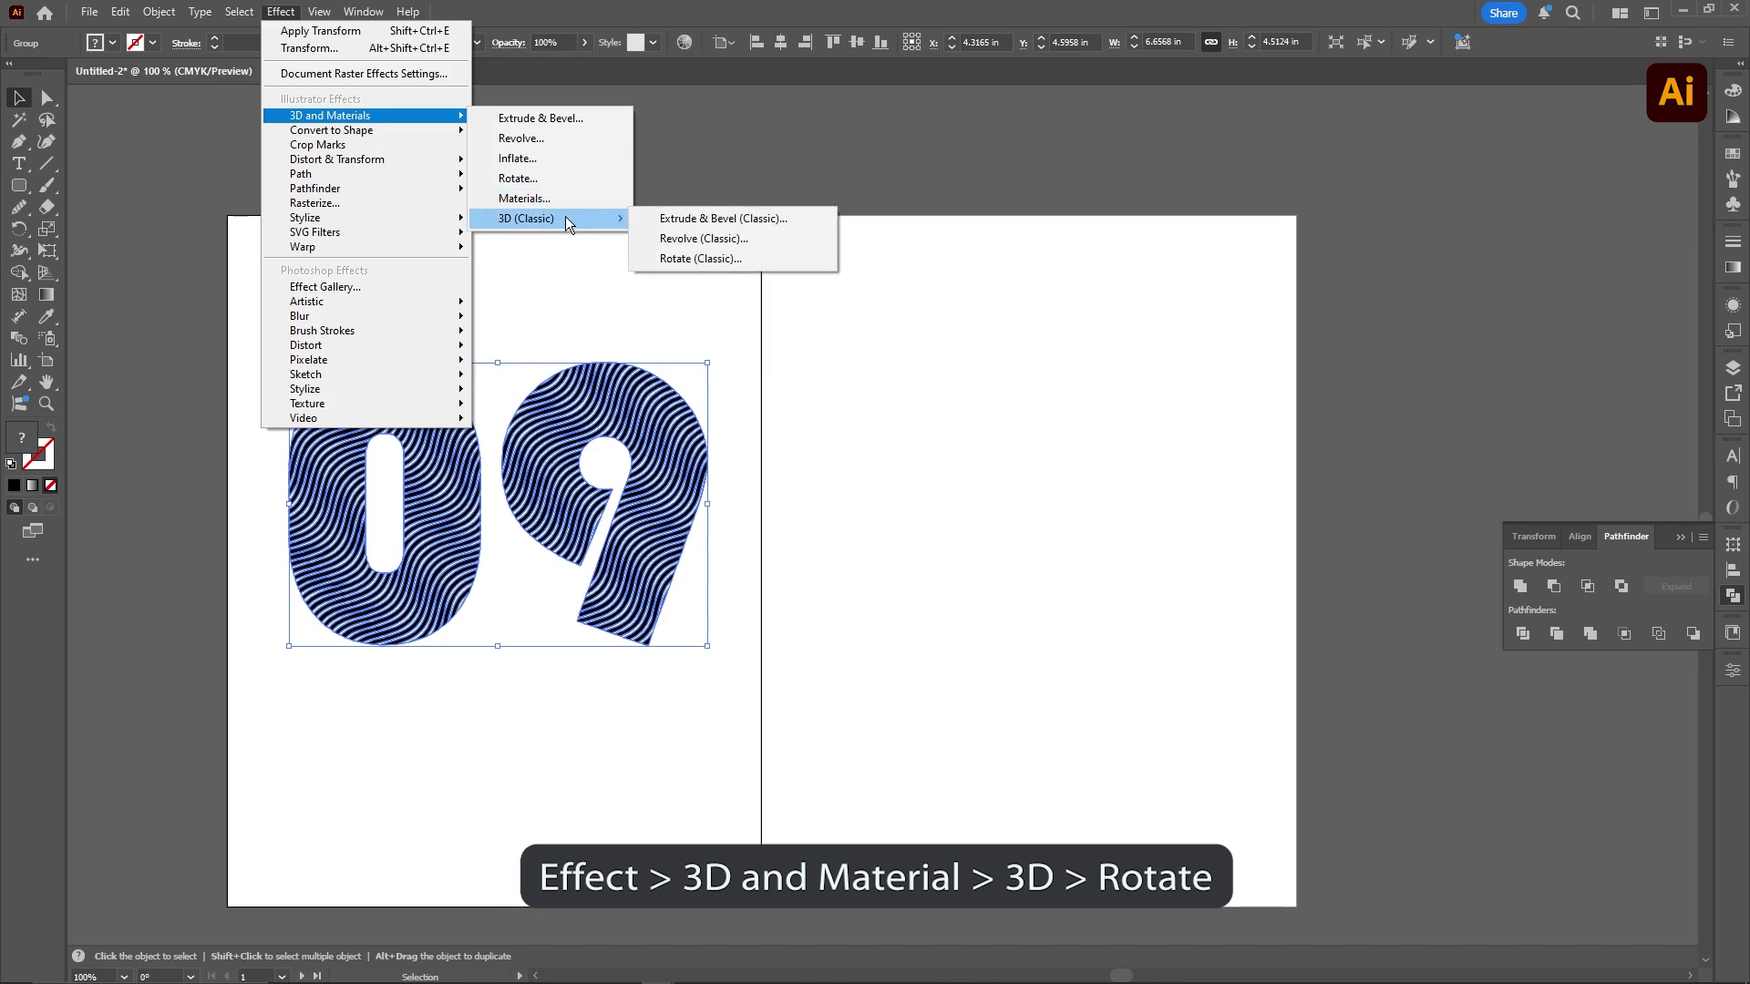
click(692, 258)
drag(697, 495, 1167, 340)
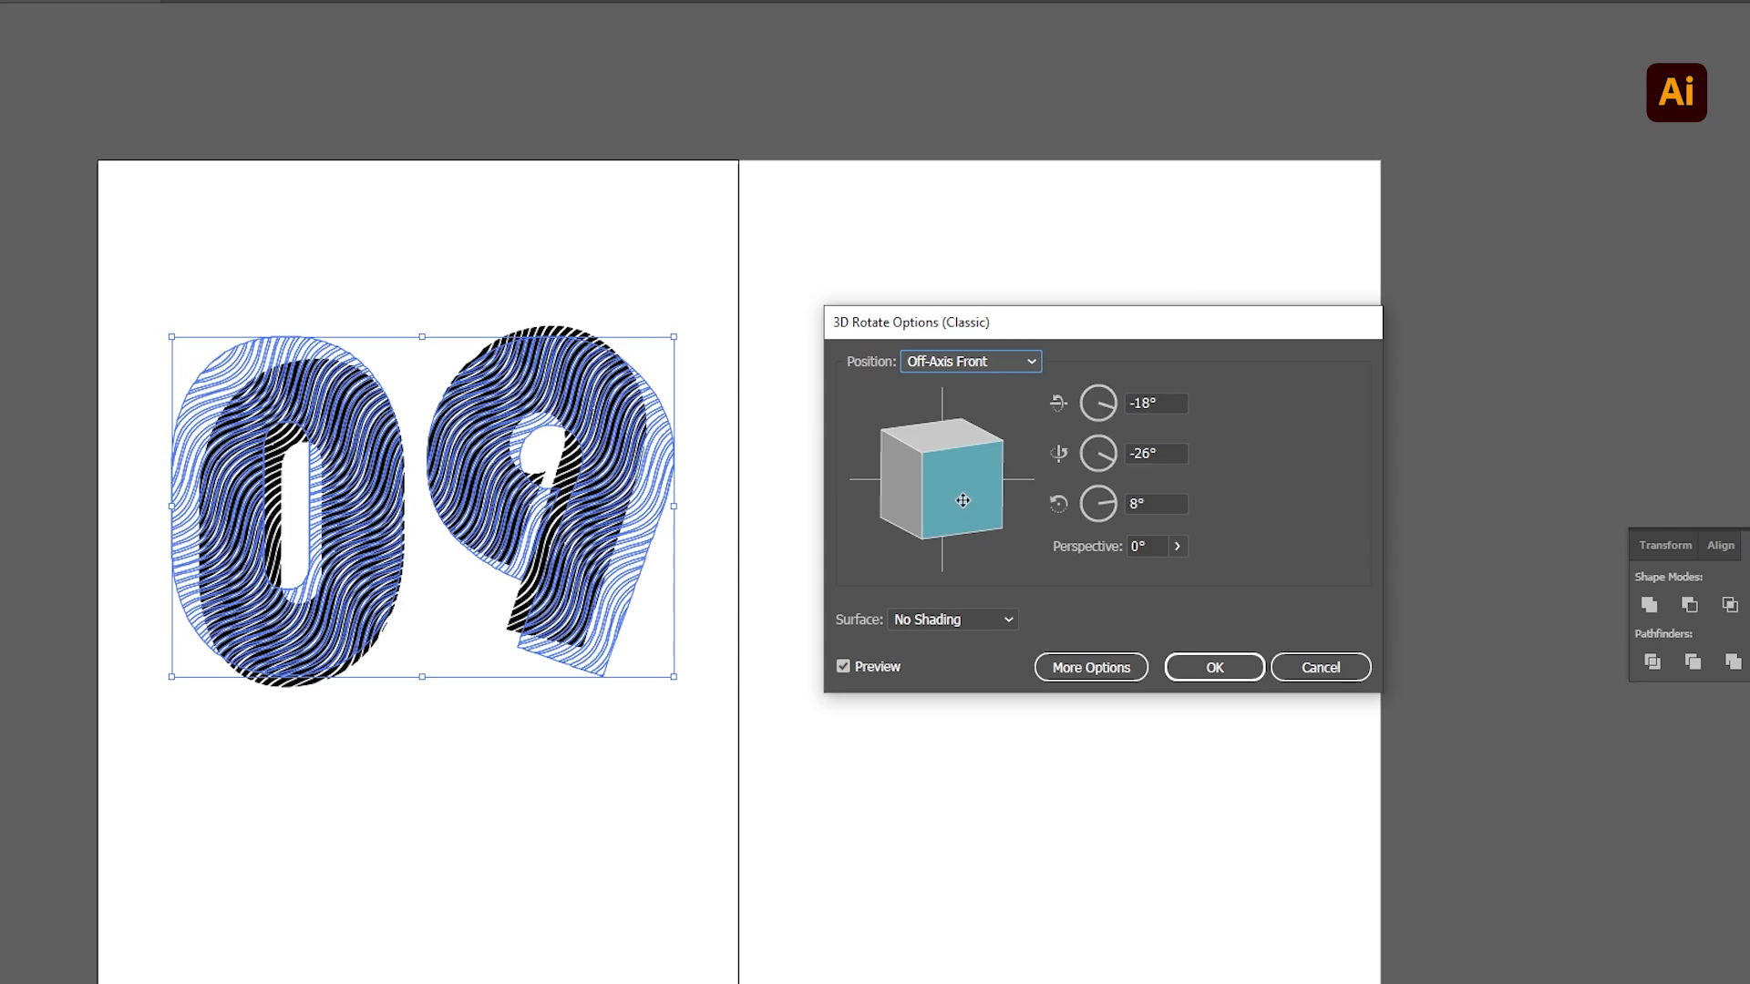
drag(962, 500, 960, 553)
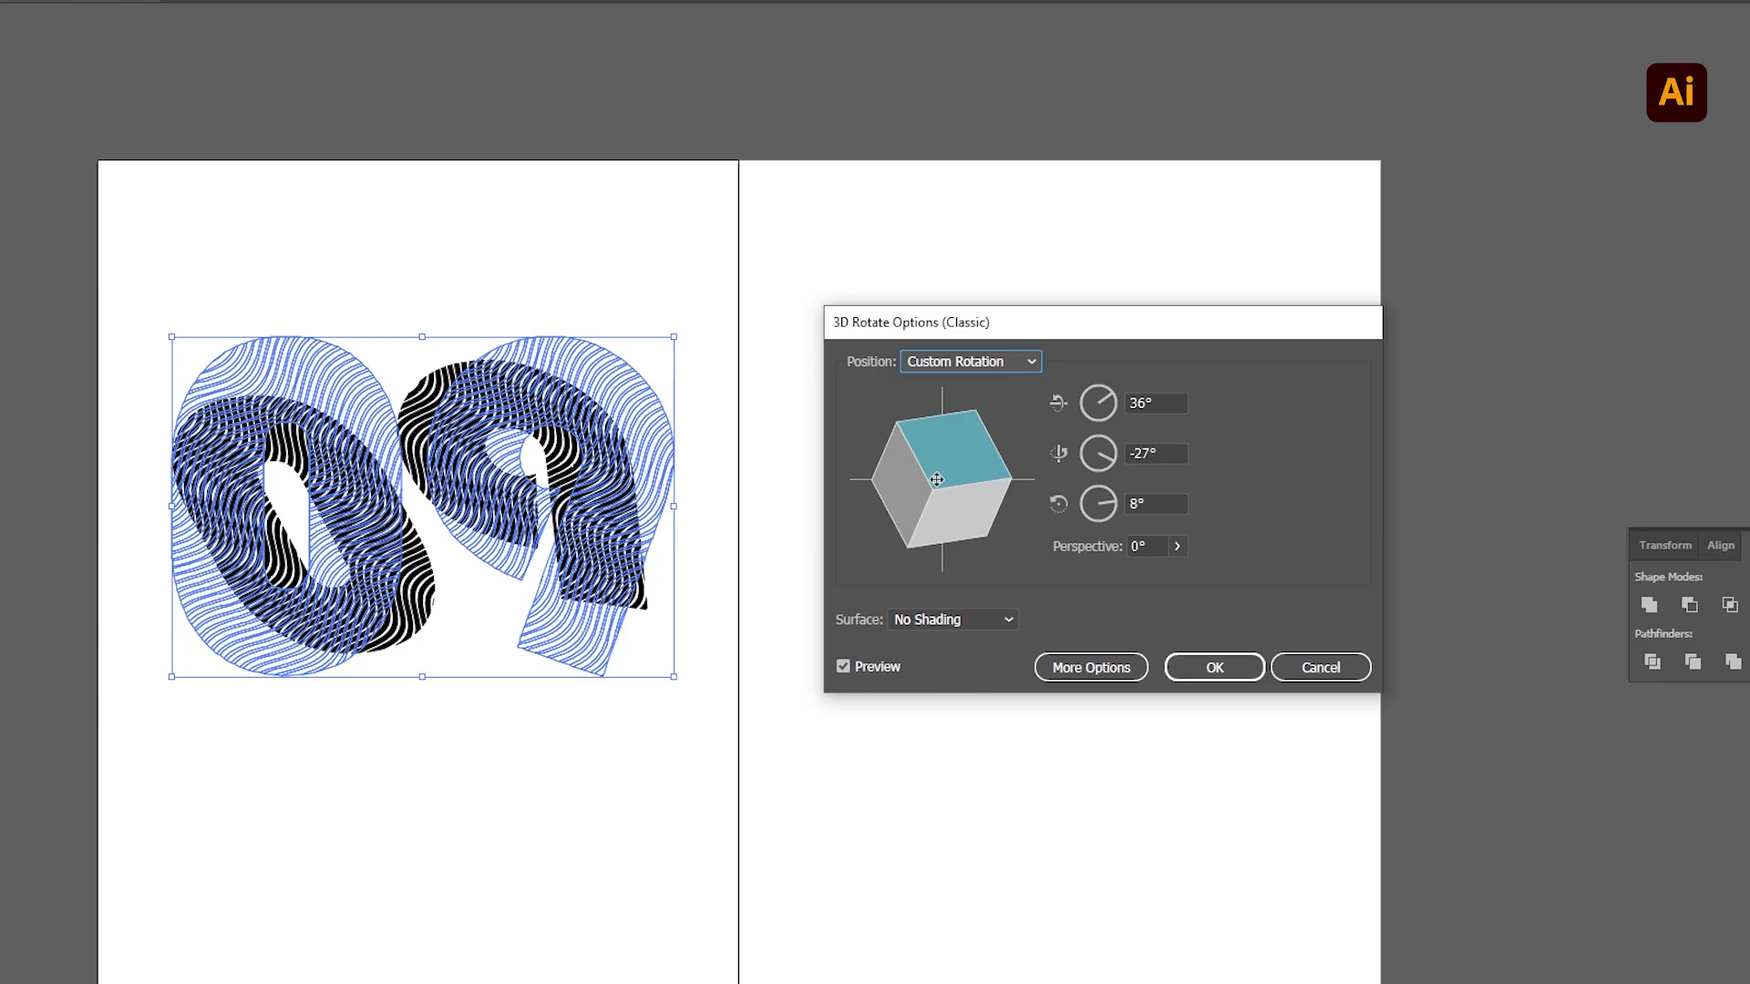
click(1177, 546)
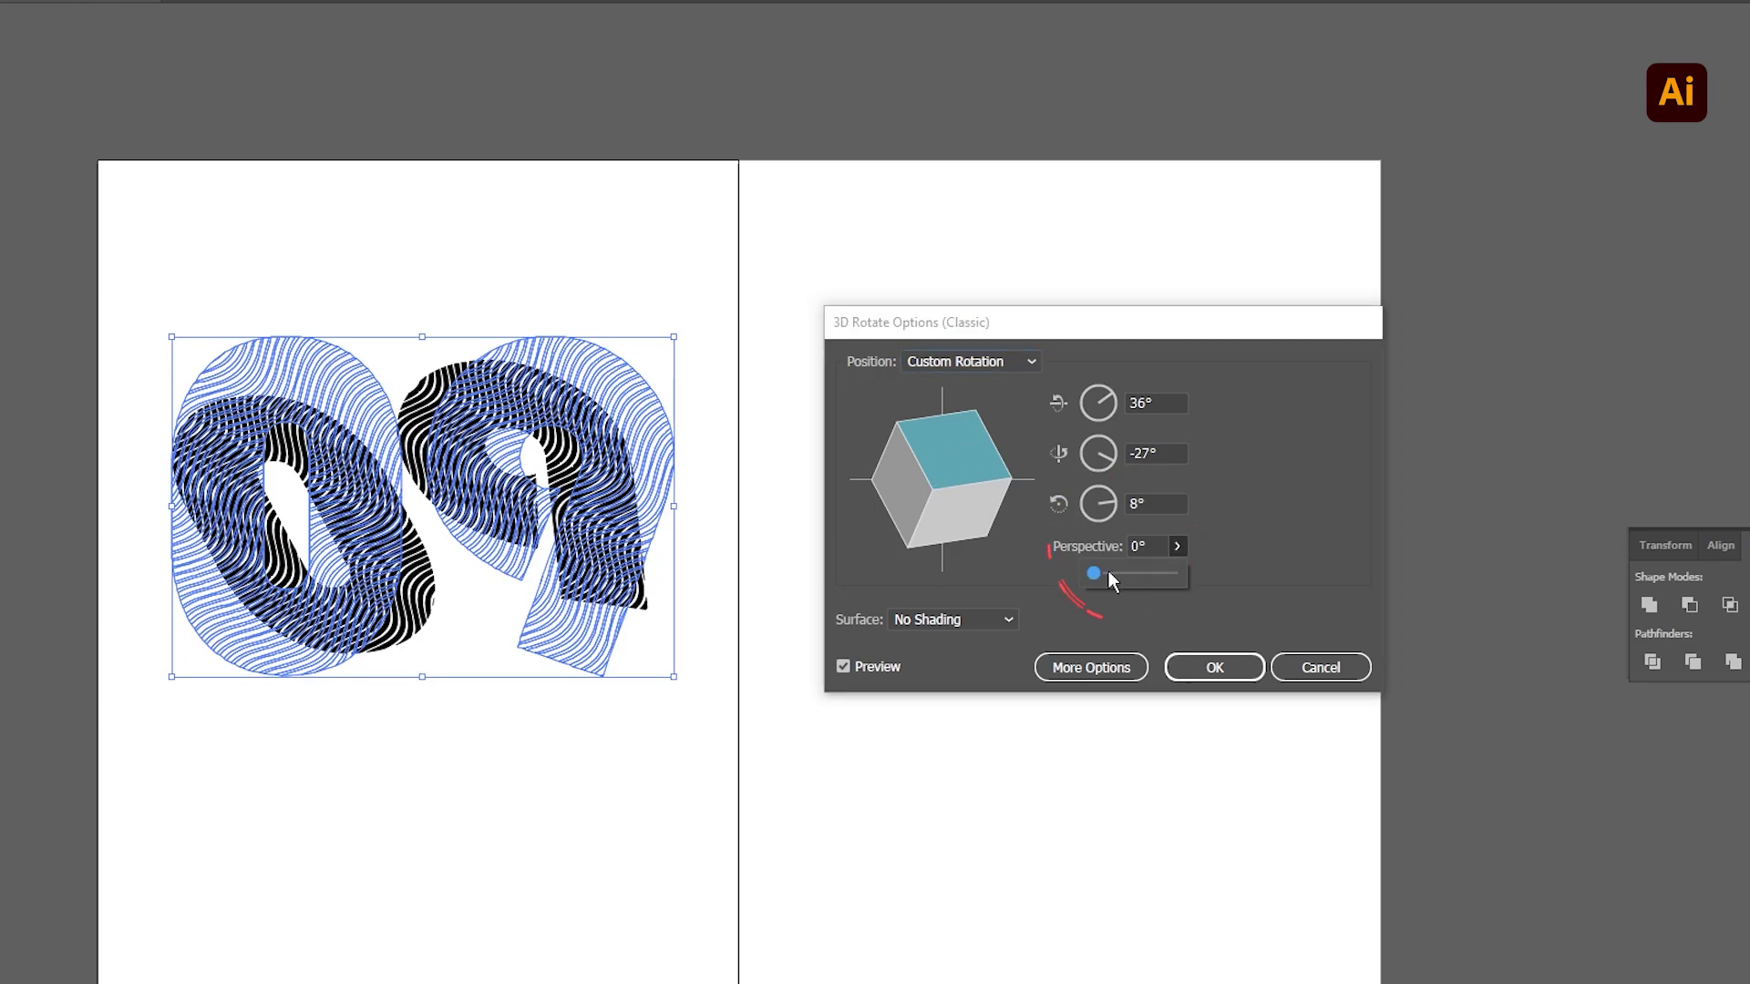
drag(1115, 574, 1127, 576)
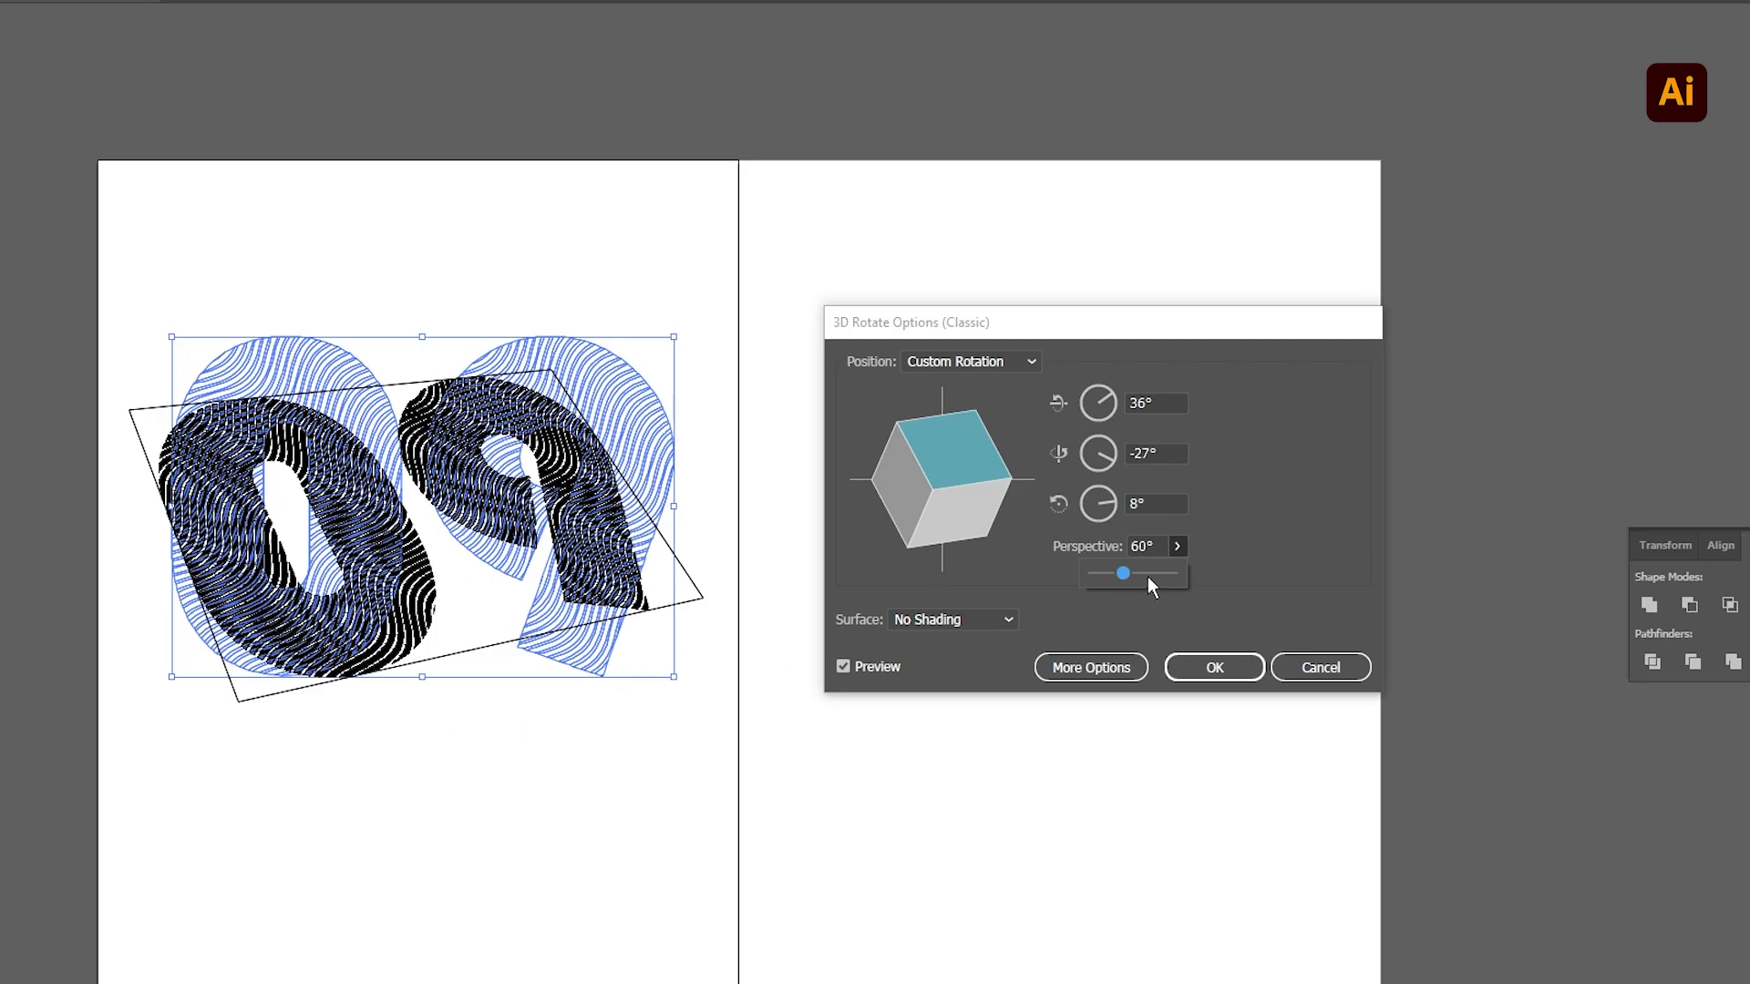
drag(1129, 574, 1139, 574)
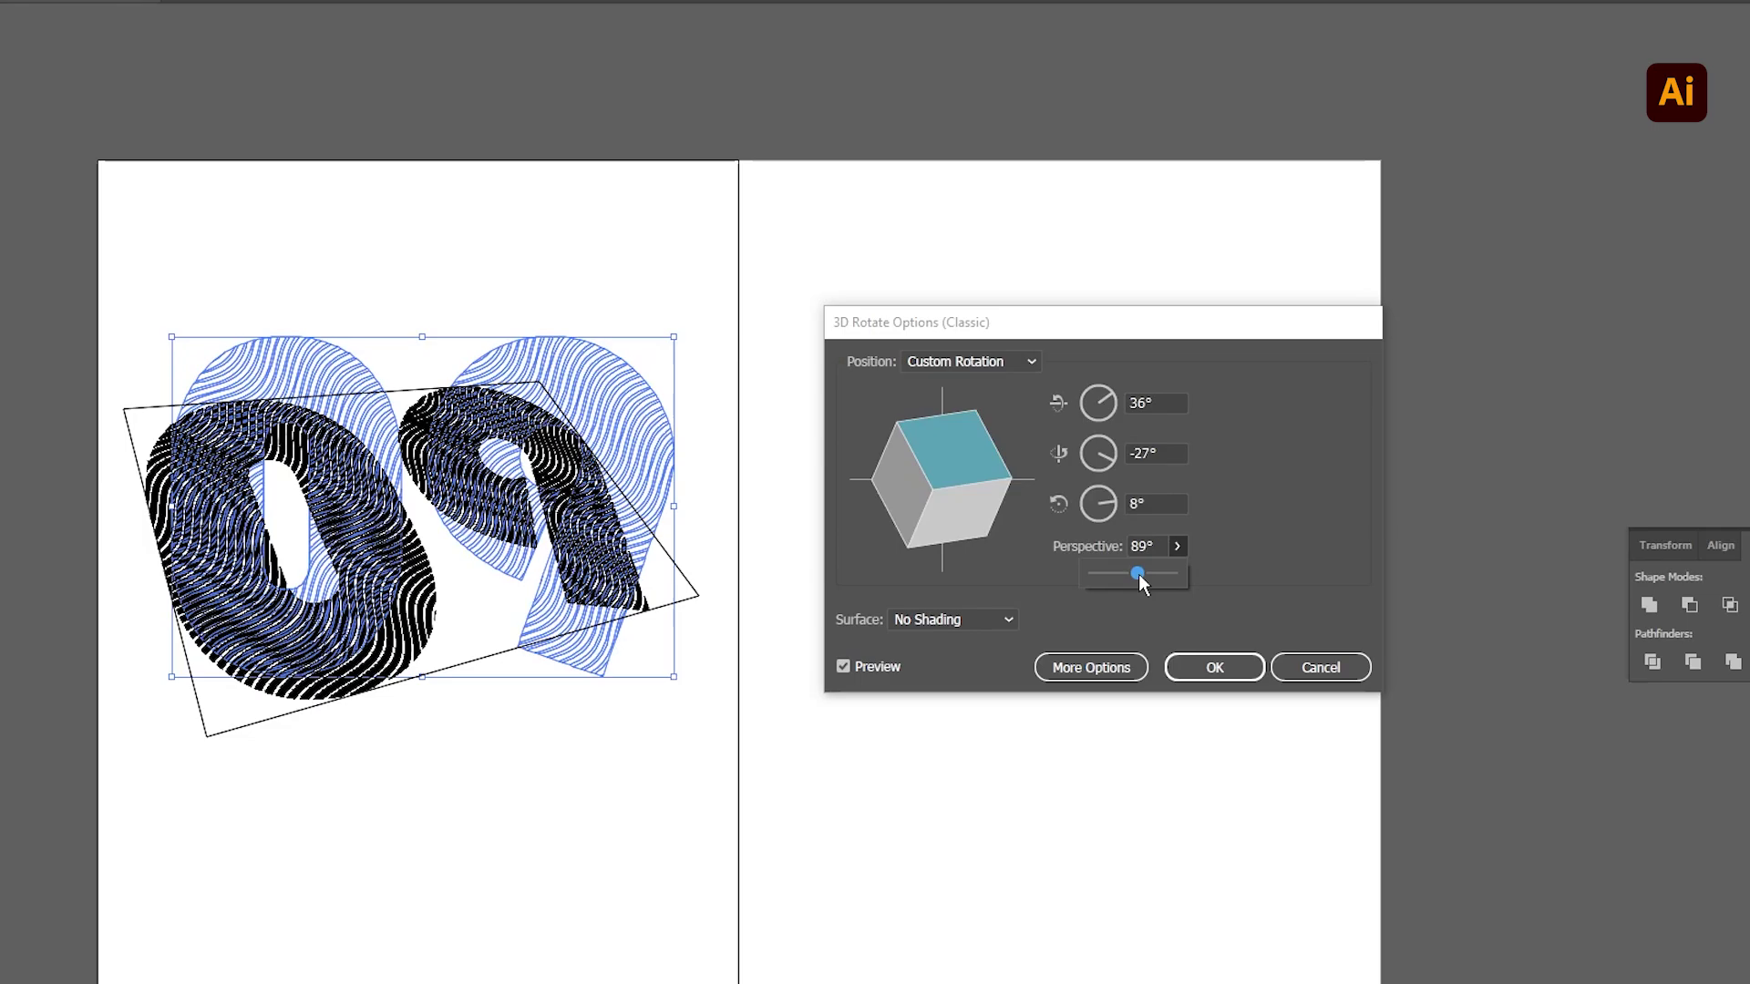
Set the perspective to 65°, confirm the 3D rotation, and scale the 09 up proportionally
drag(1141, 574, 1127, 576)
click(1215, 667)
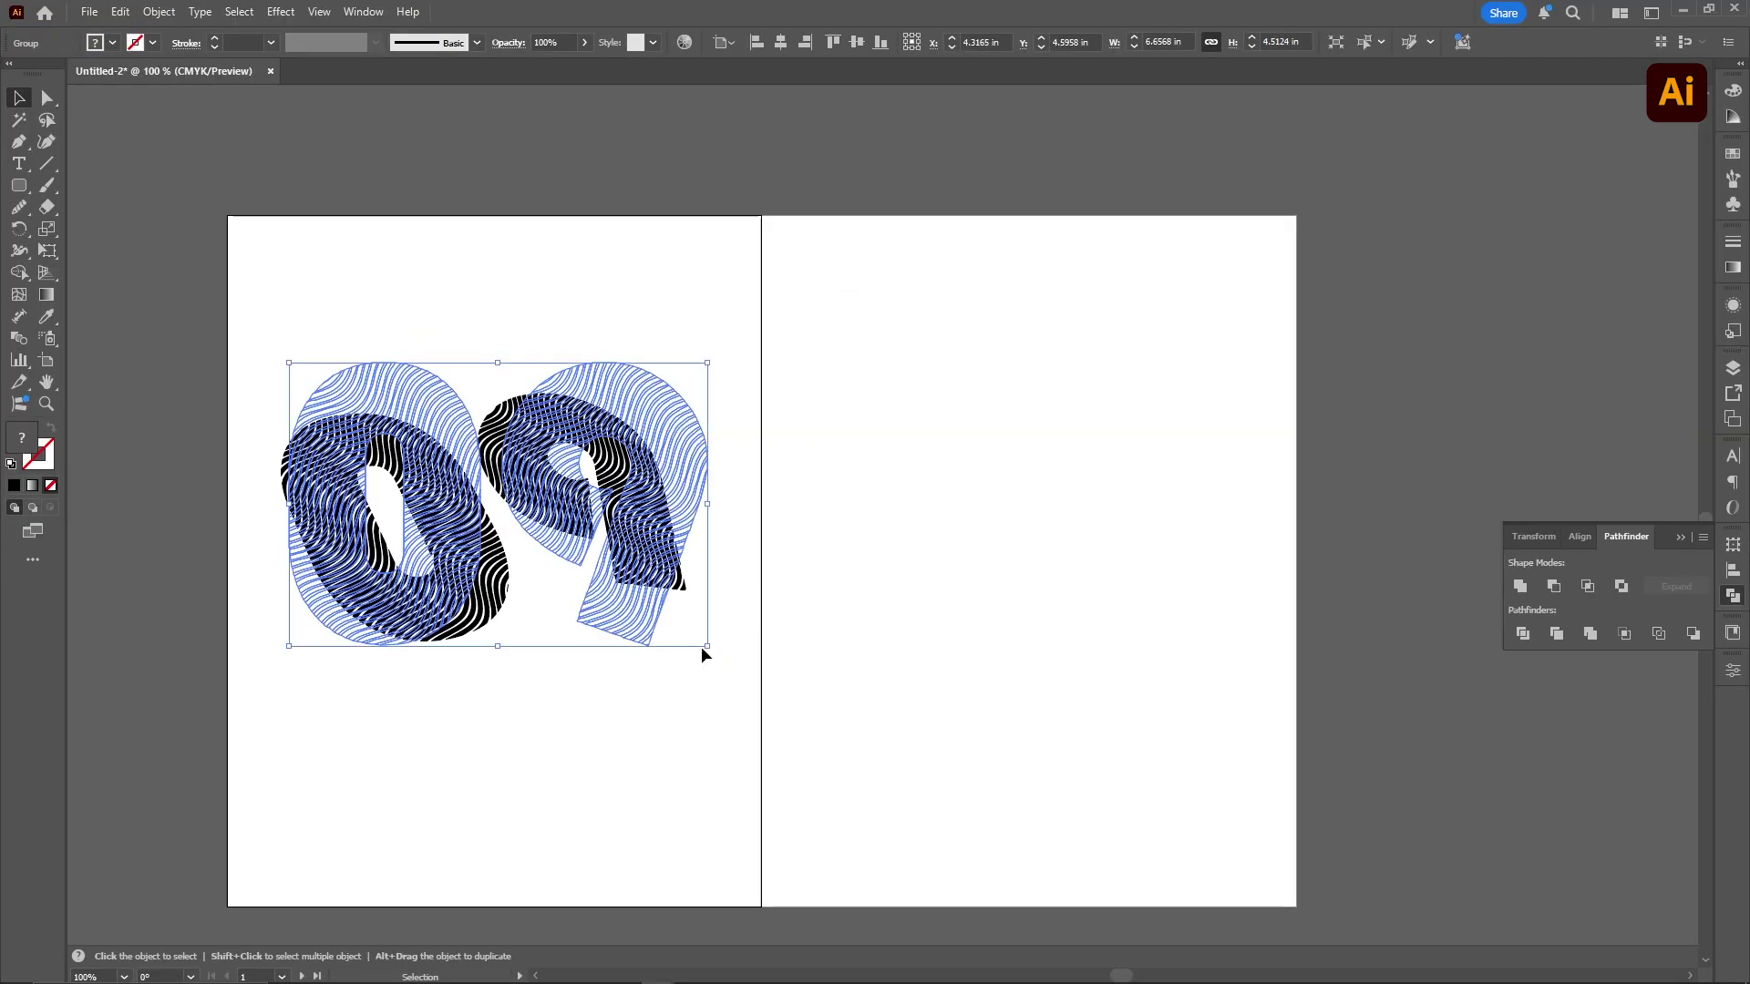
drag(702, 654, 994, 577)
click(1181, 461)
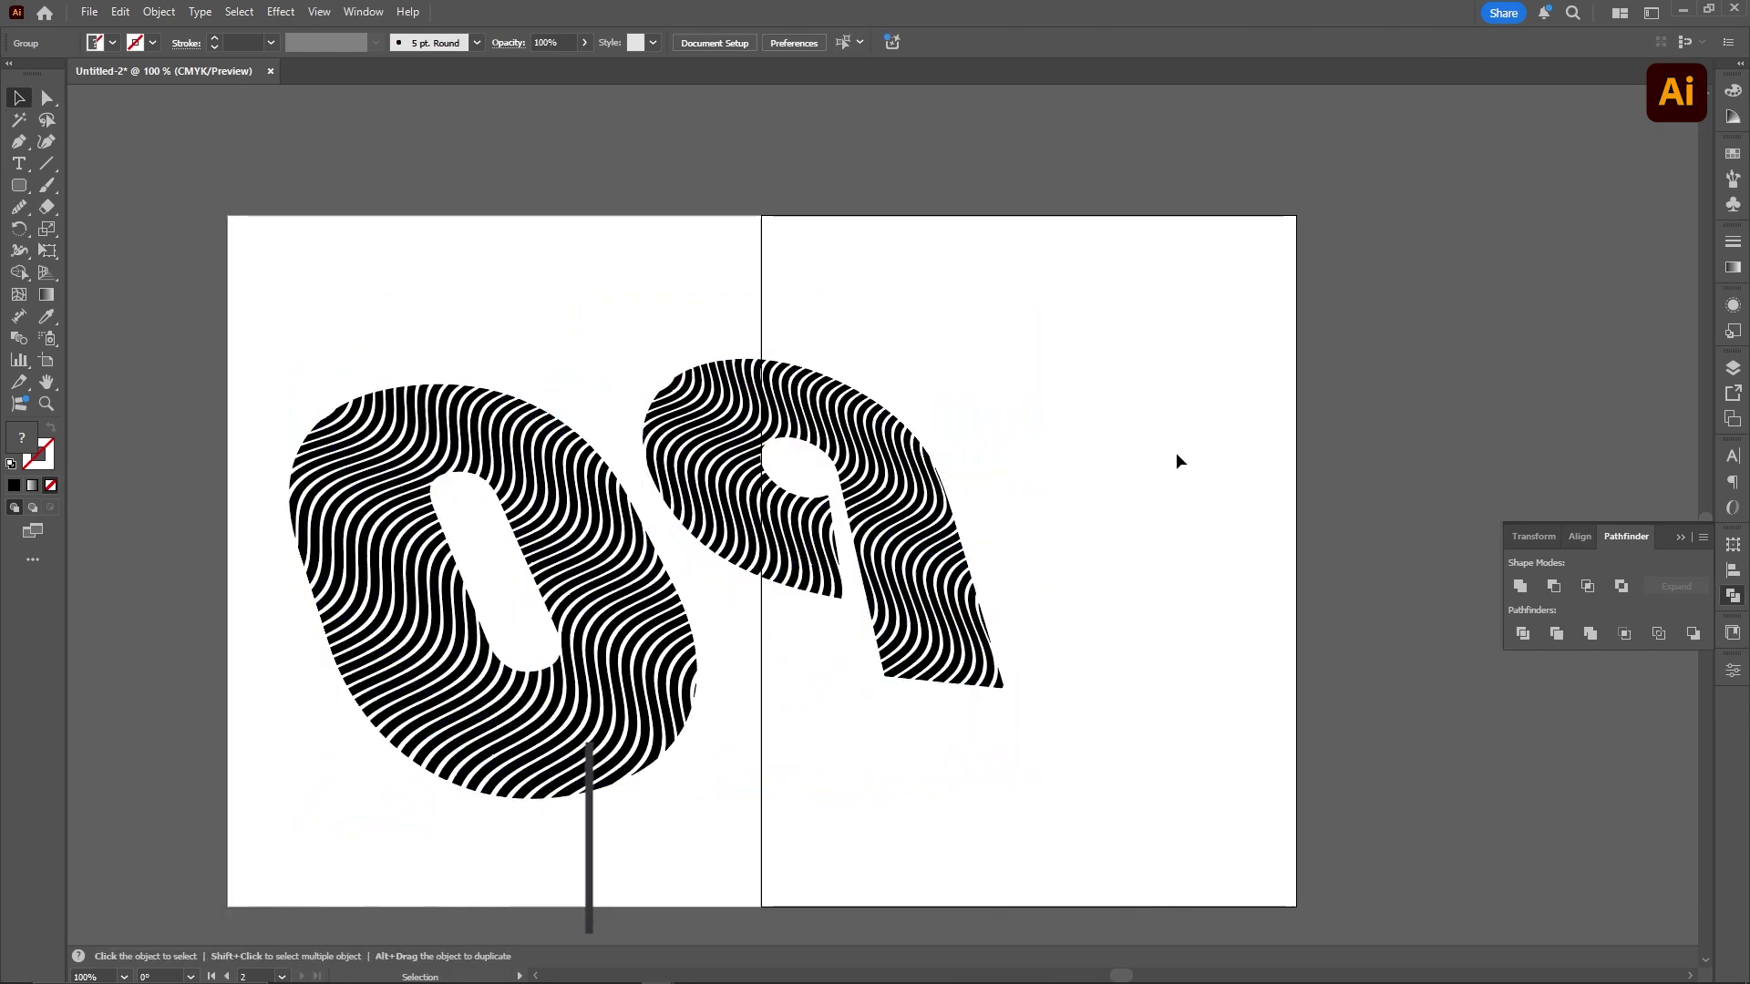
Expand the 09's appearance, expand it again, and Pathfinder Divide it into stripe pieces
click(989, 428)
click(152, 11)
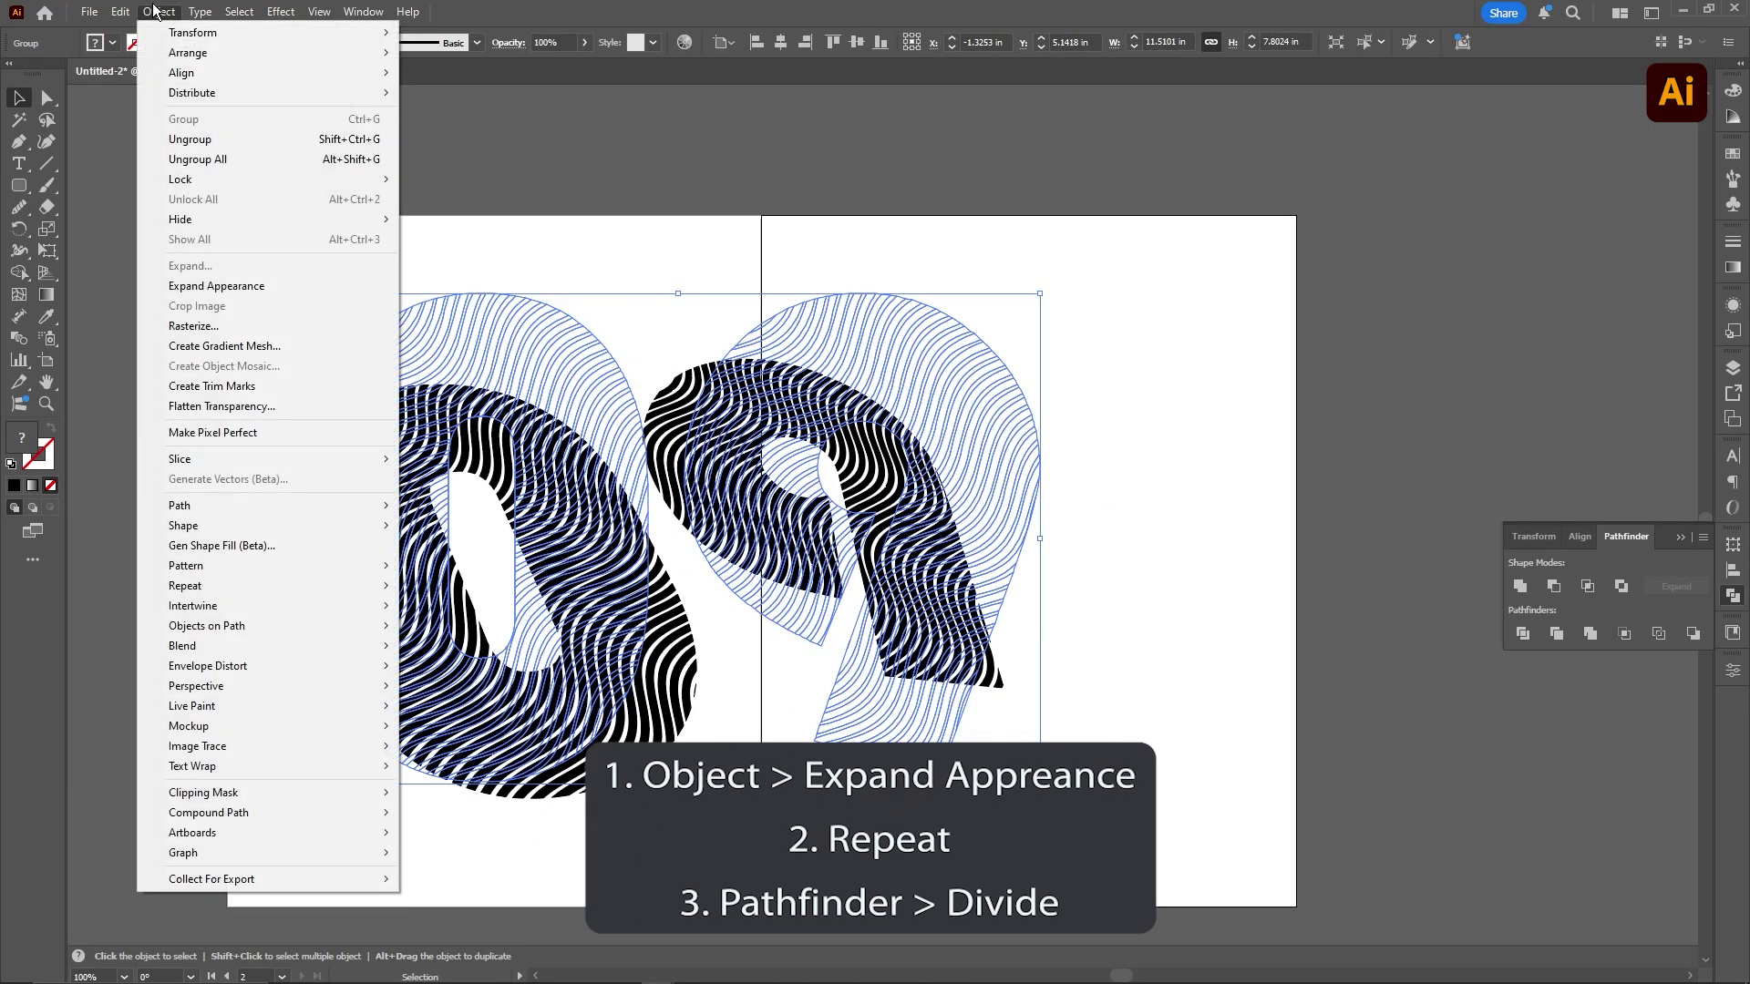
click(234, 283)
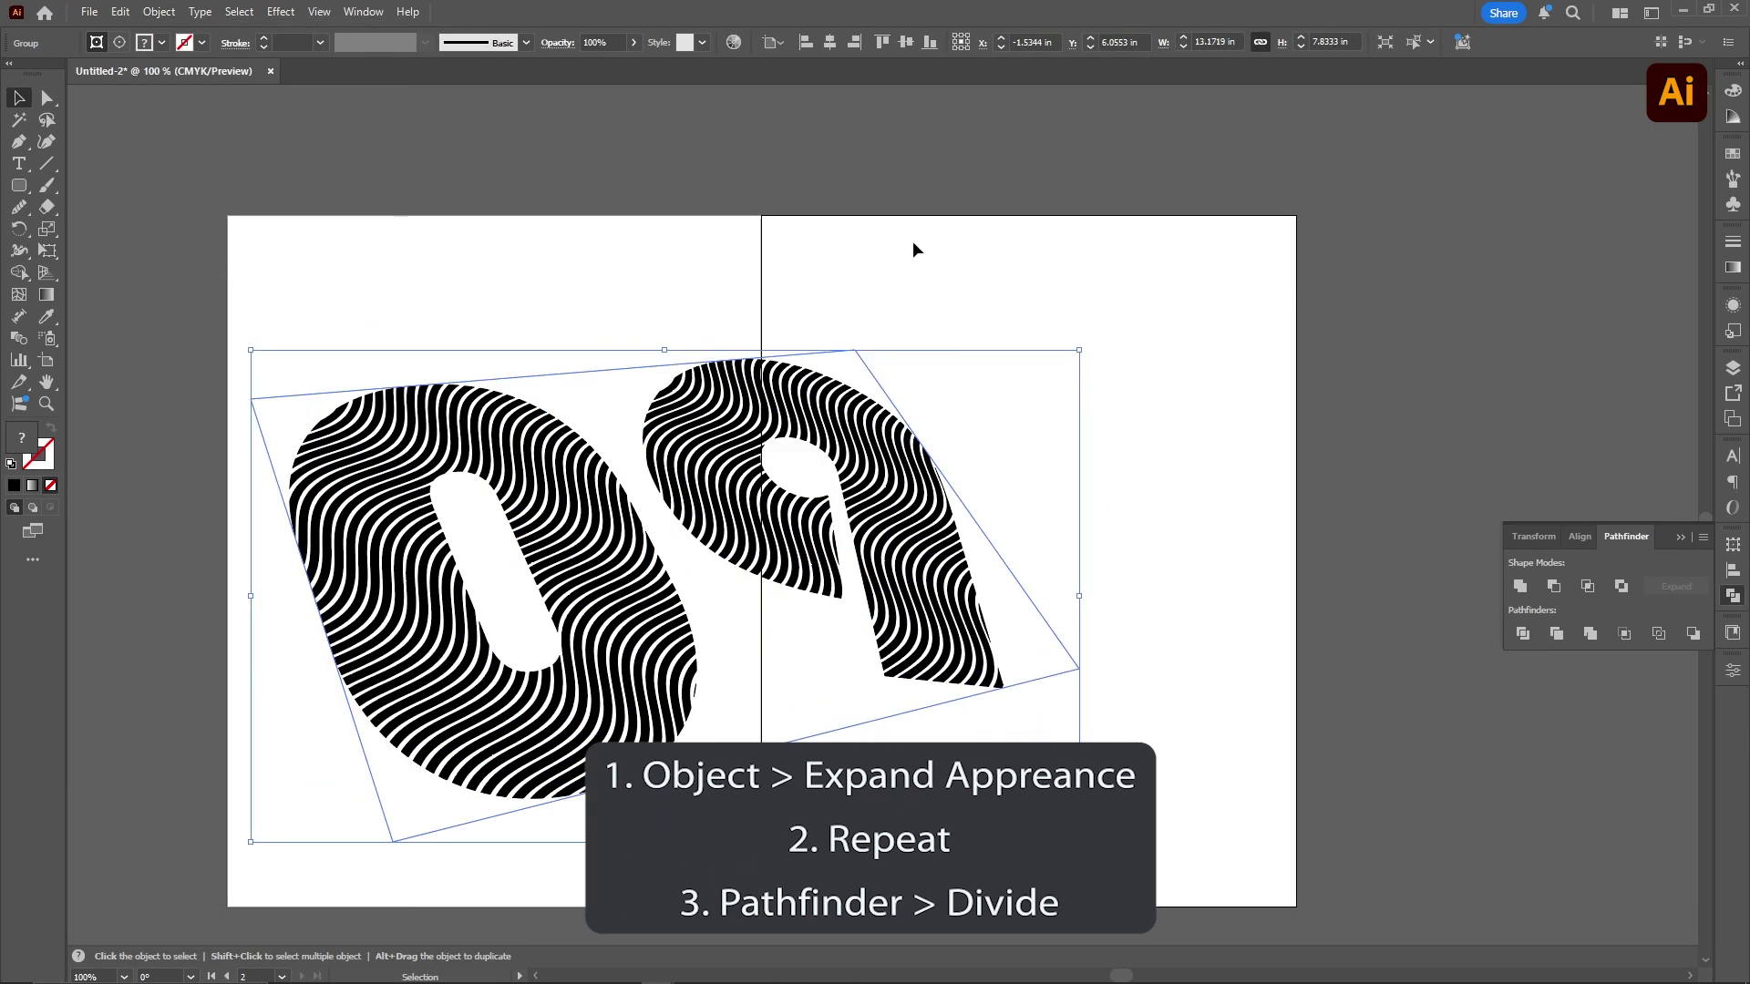
drag(902, 451, 1003, 456)
click(158, 11)
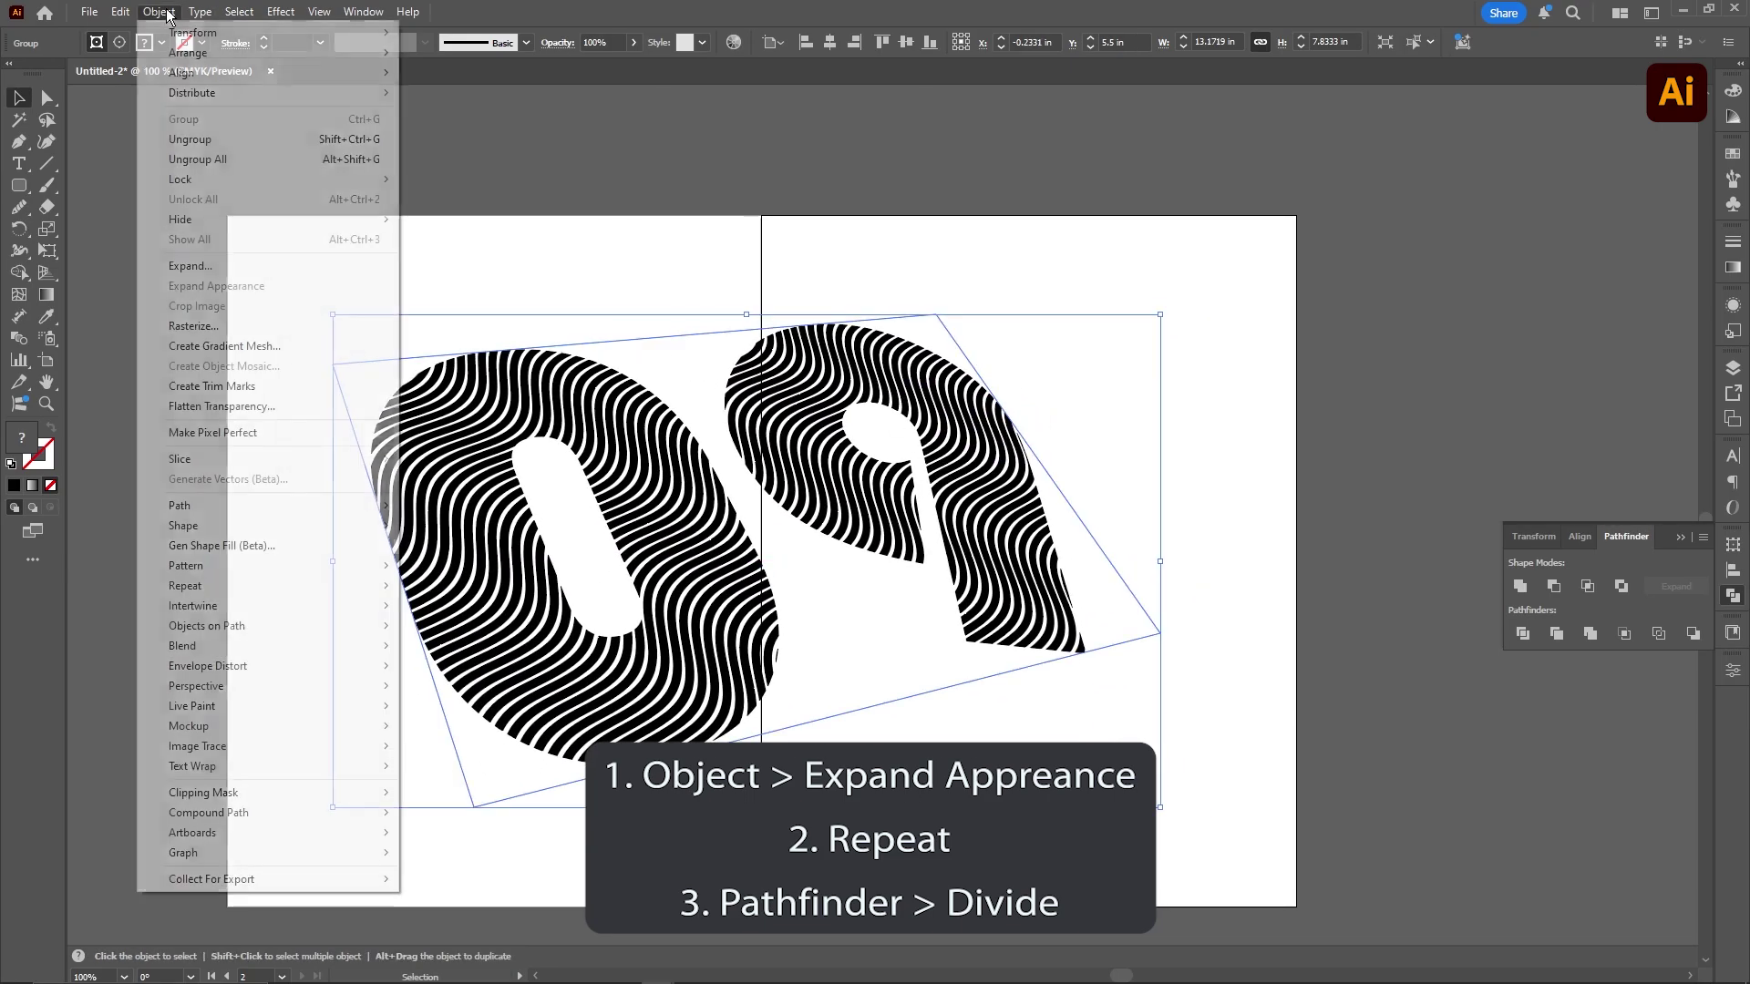
click(291, 265)
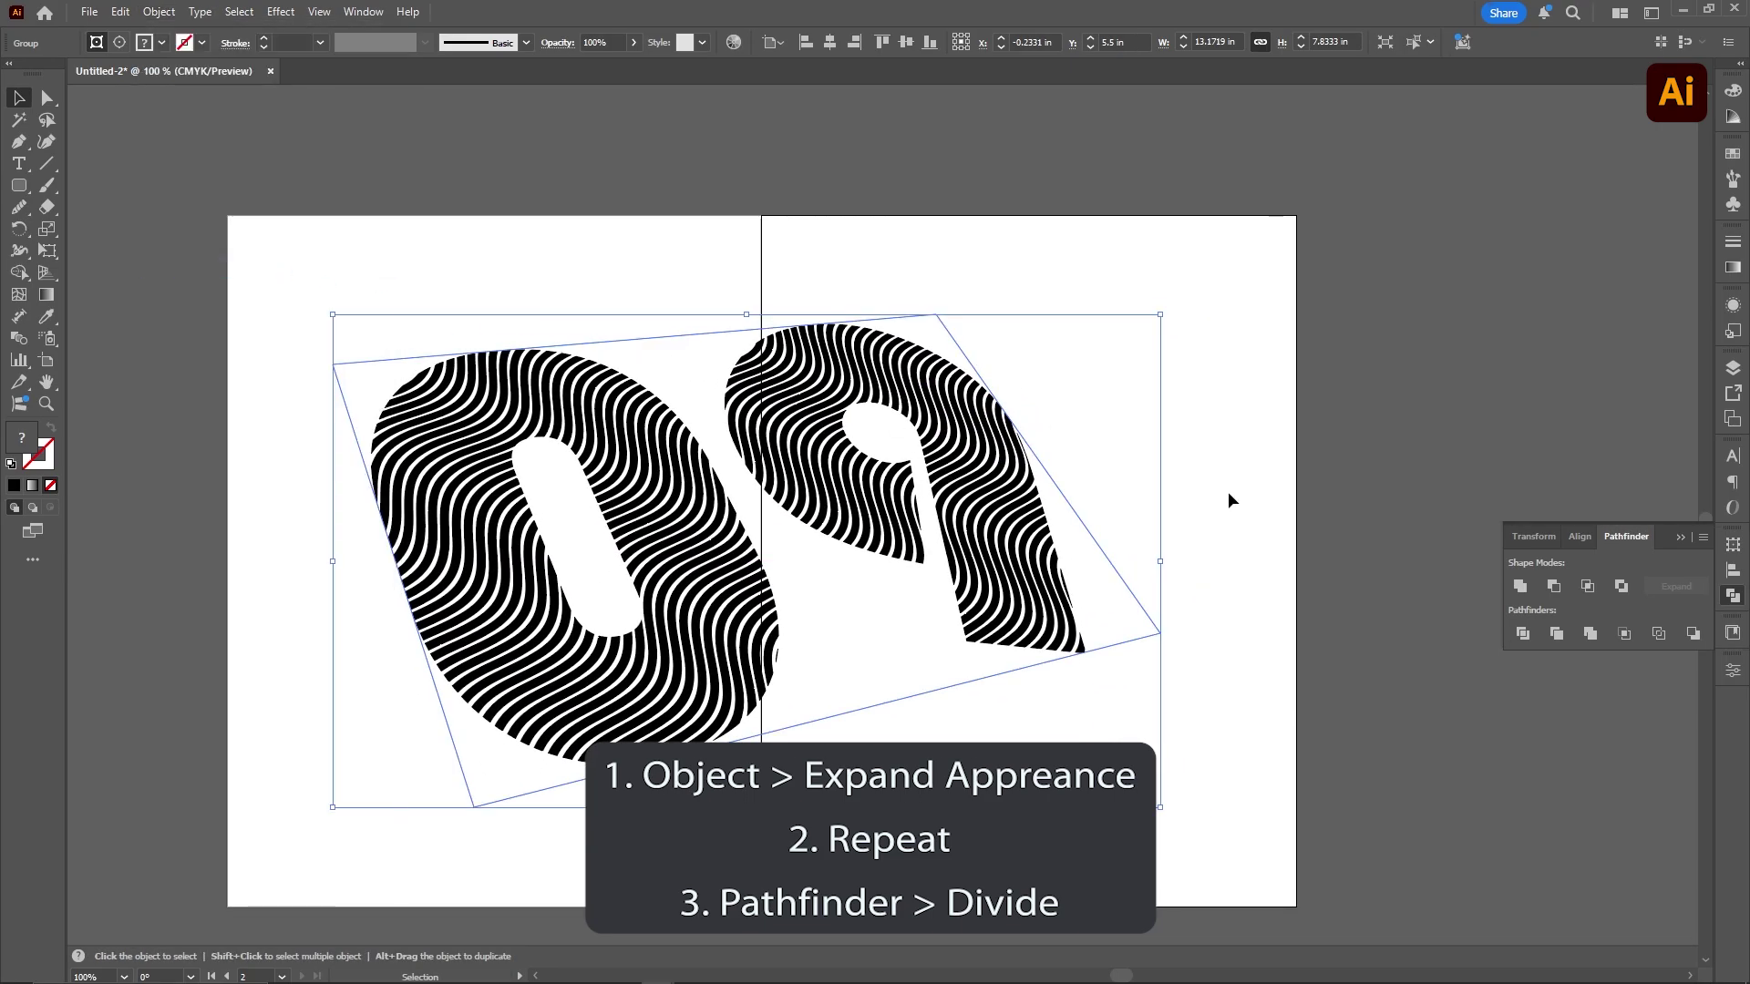
click(1522, 634)
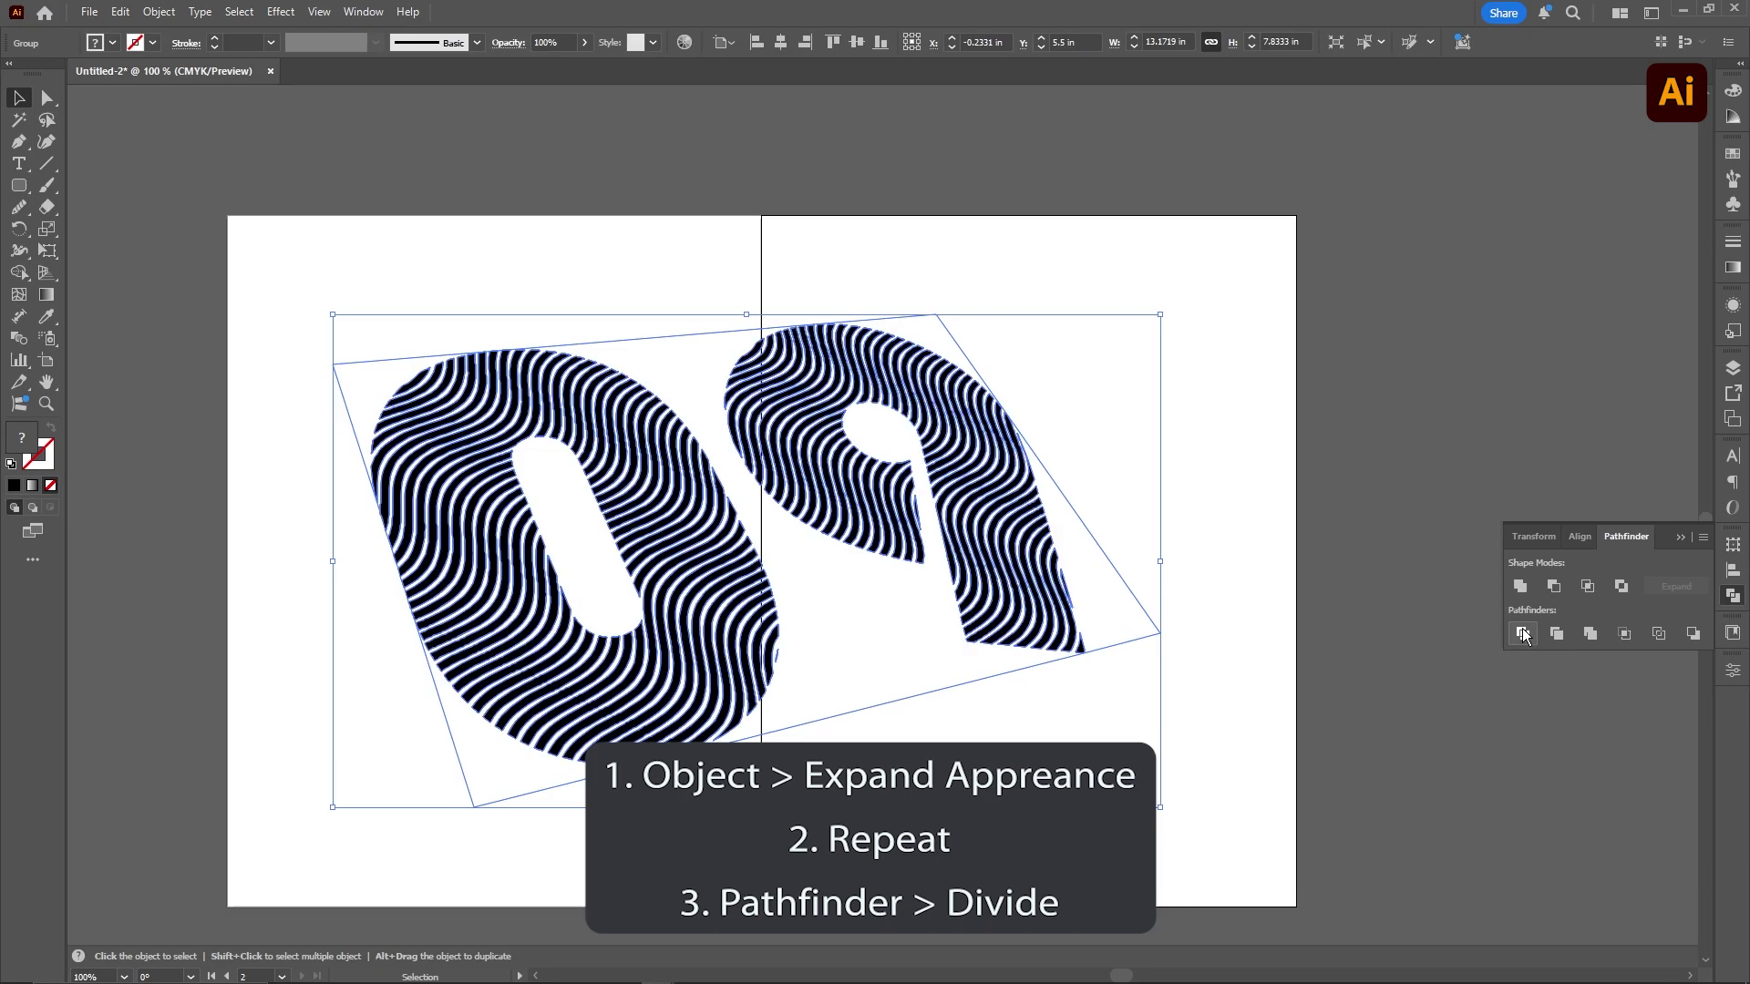
click(1260, 469)
click(1021, 438)
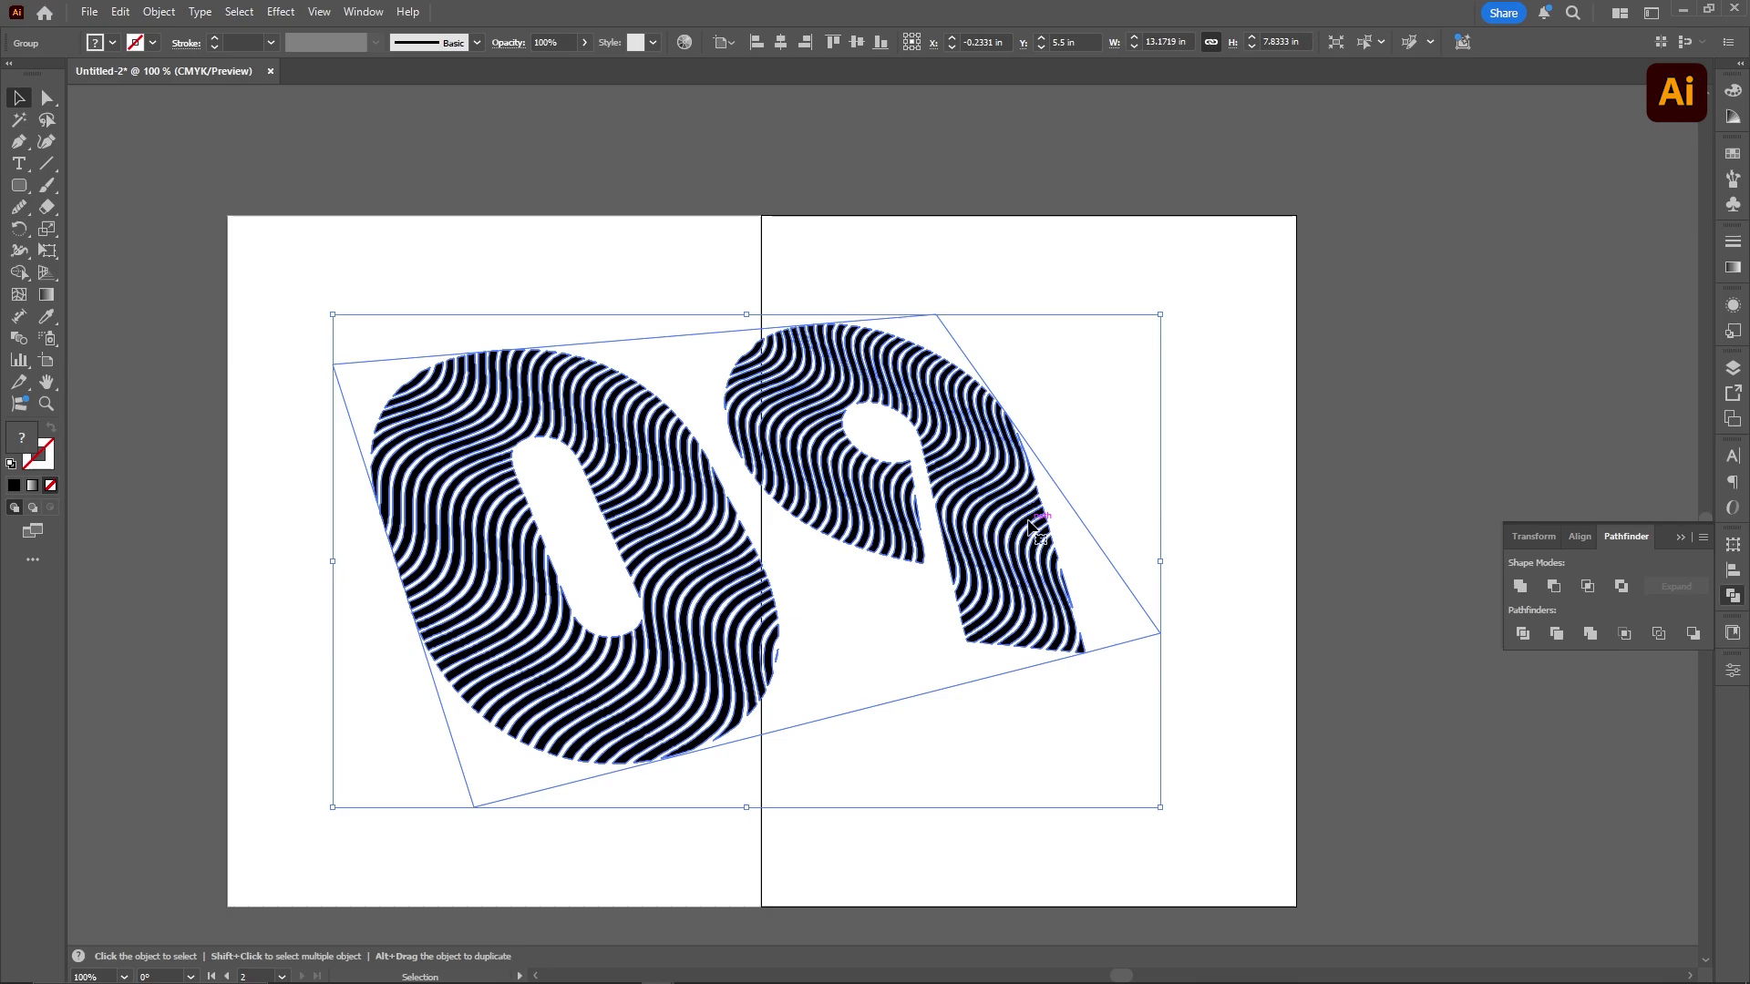
Ungroup the divided 09 and delete the leftover skewed outline shape
drag(1027, 499, 1012, 520)
right_click(954, 501)
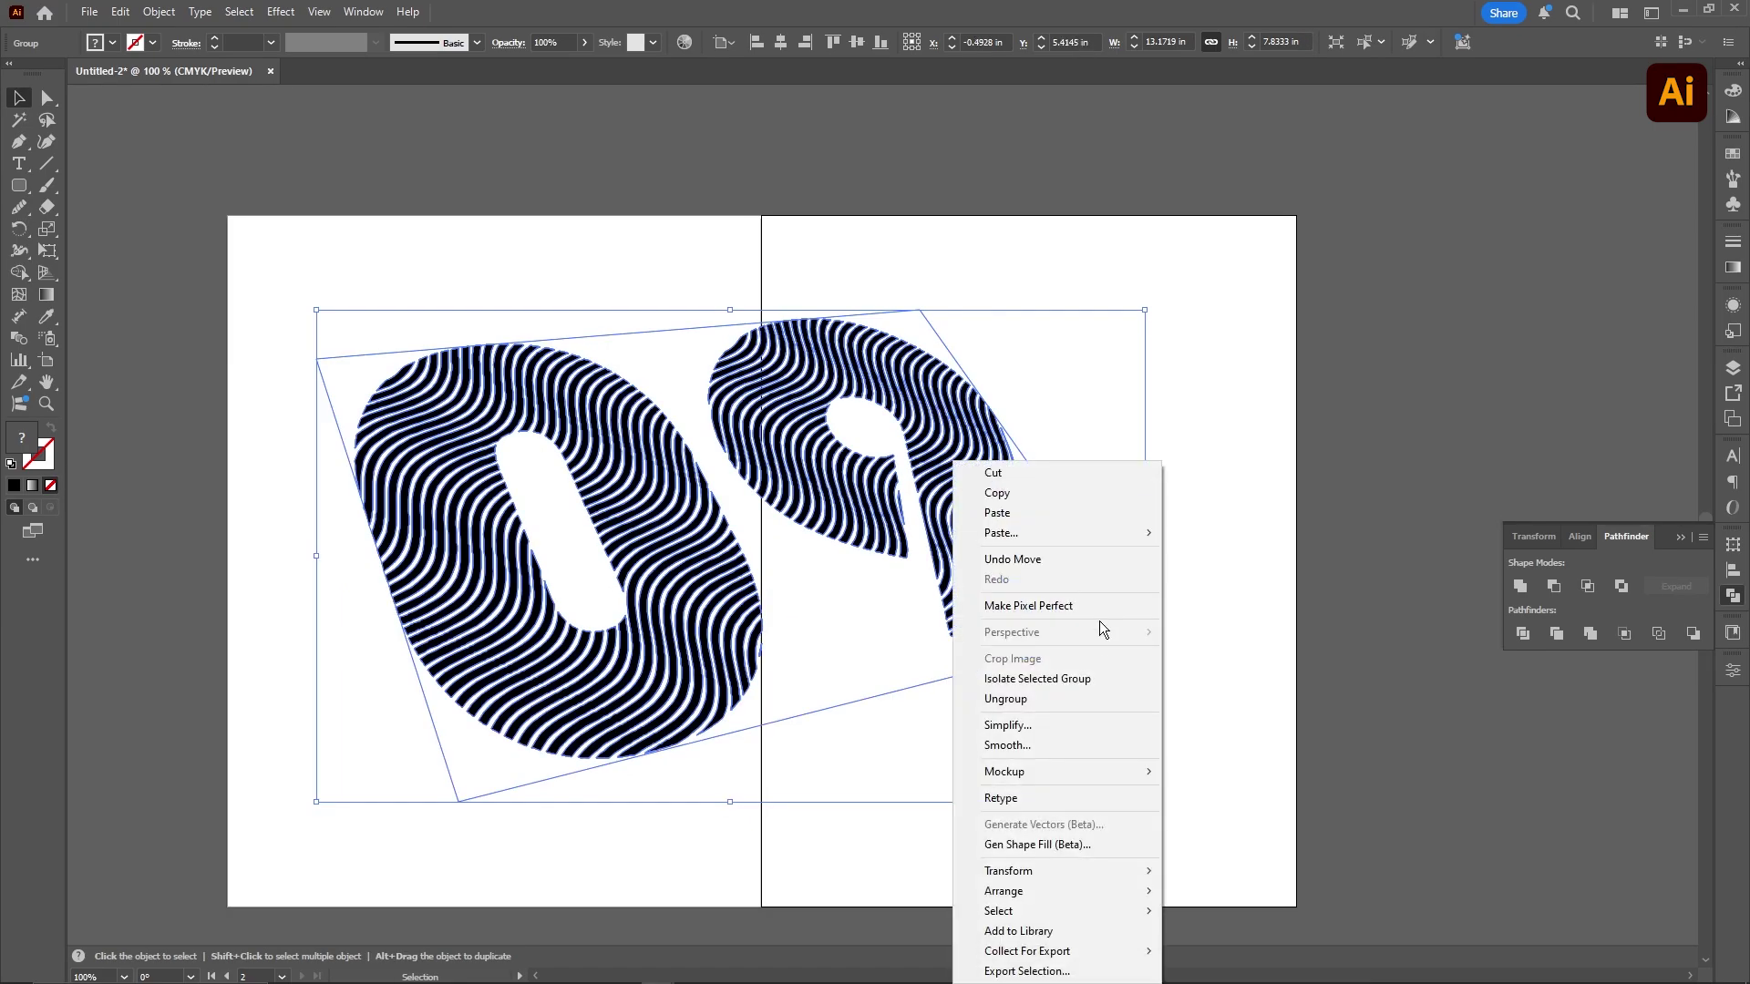
click(1076, 698)
click(1185, 534)
click(1042, 609)
drag(895, 328, 937, 330)
key(Delete)
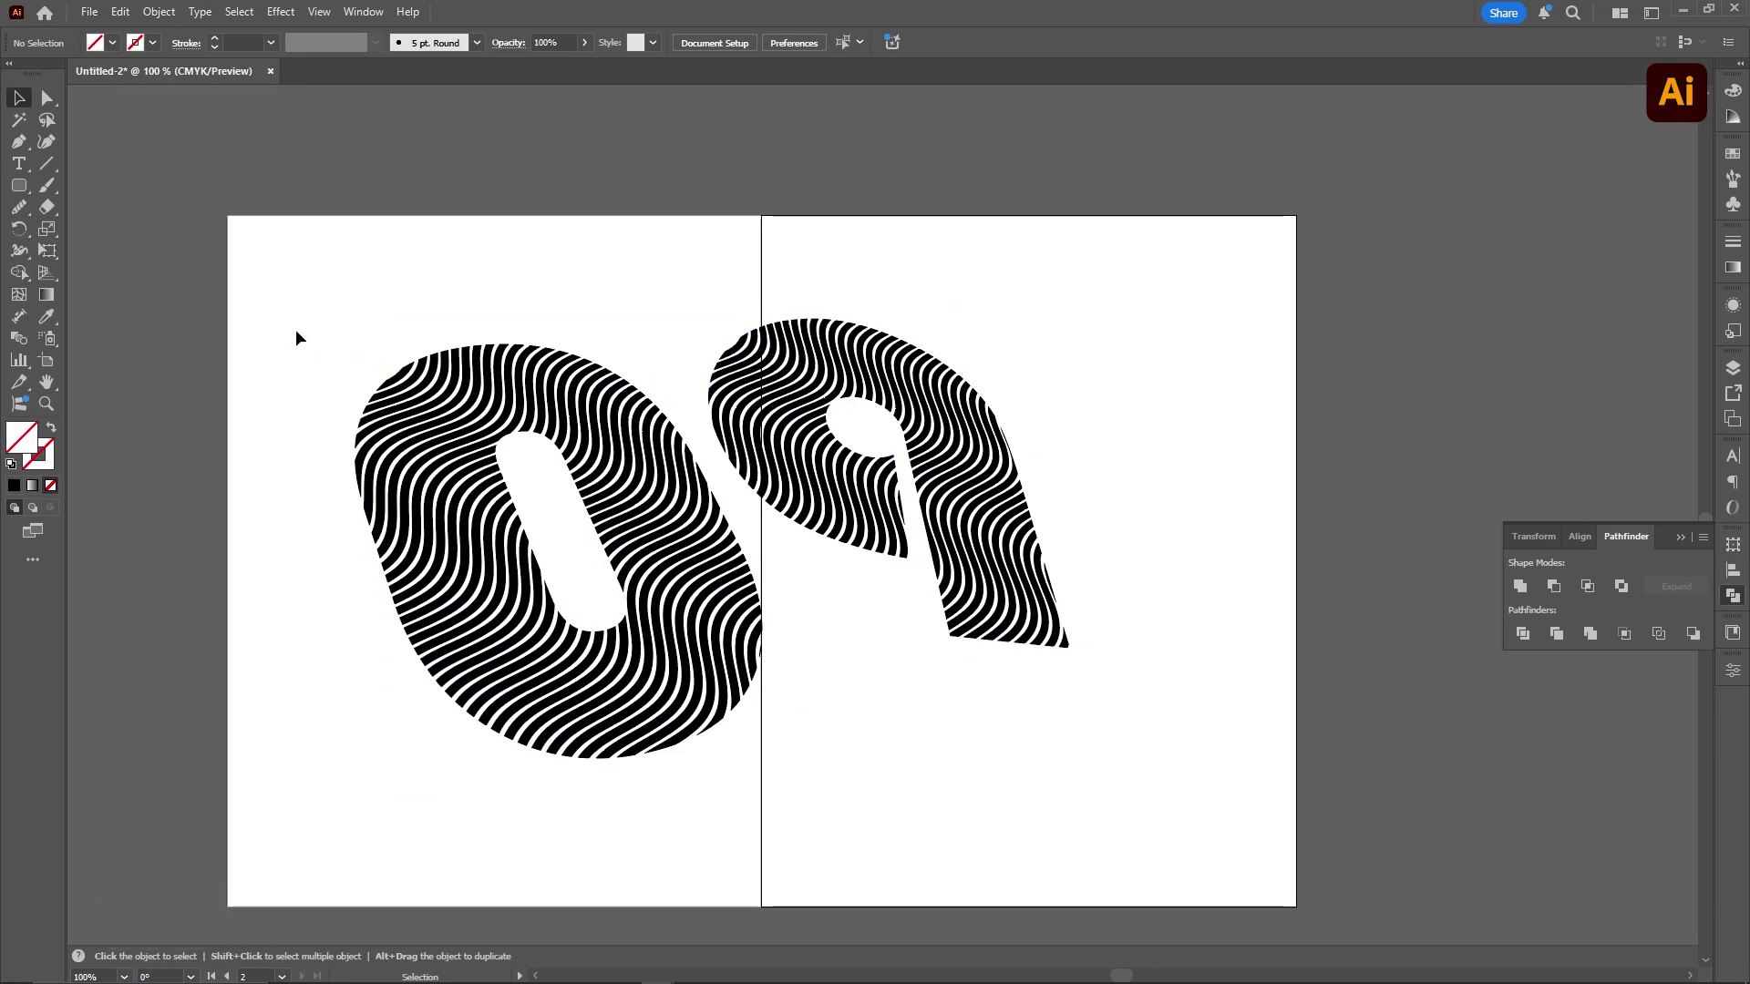
Lasso-select all pieces of the 0 and group them with Ctrl+G
drag(279, 307, 788, 804)
click(930, 744)
click(46, 120)
drag(417, 315, 529, 325)
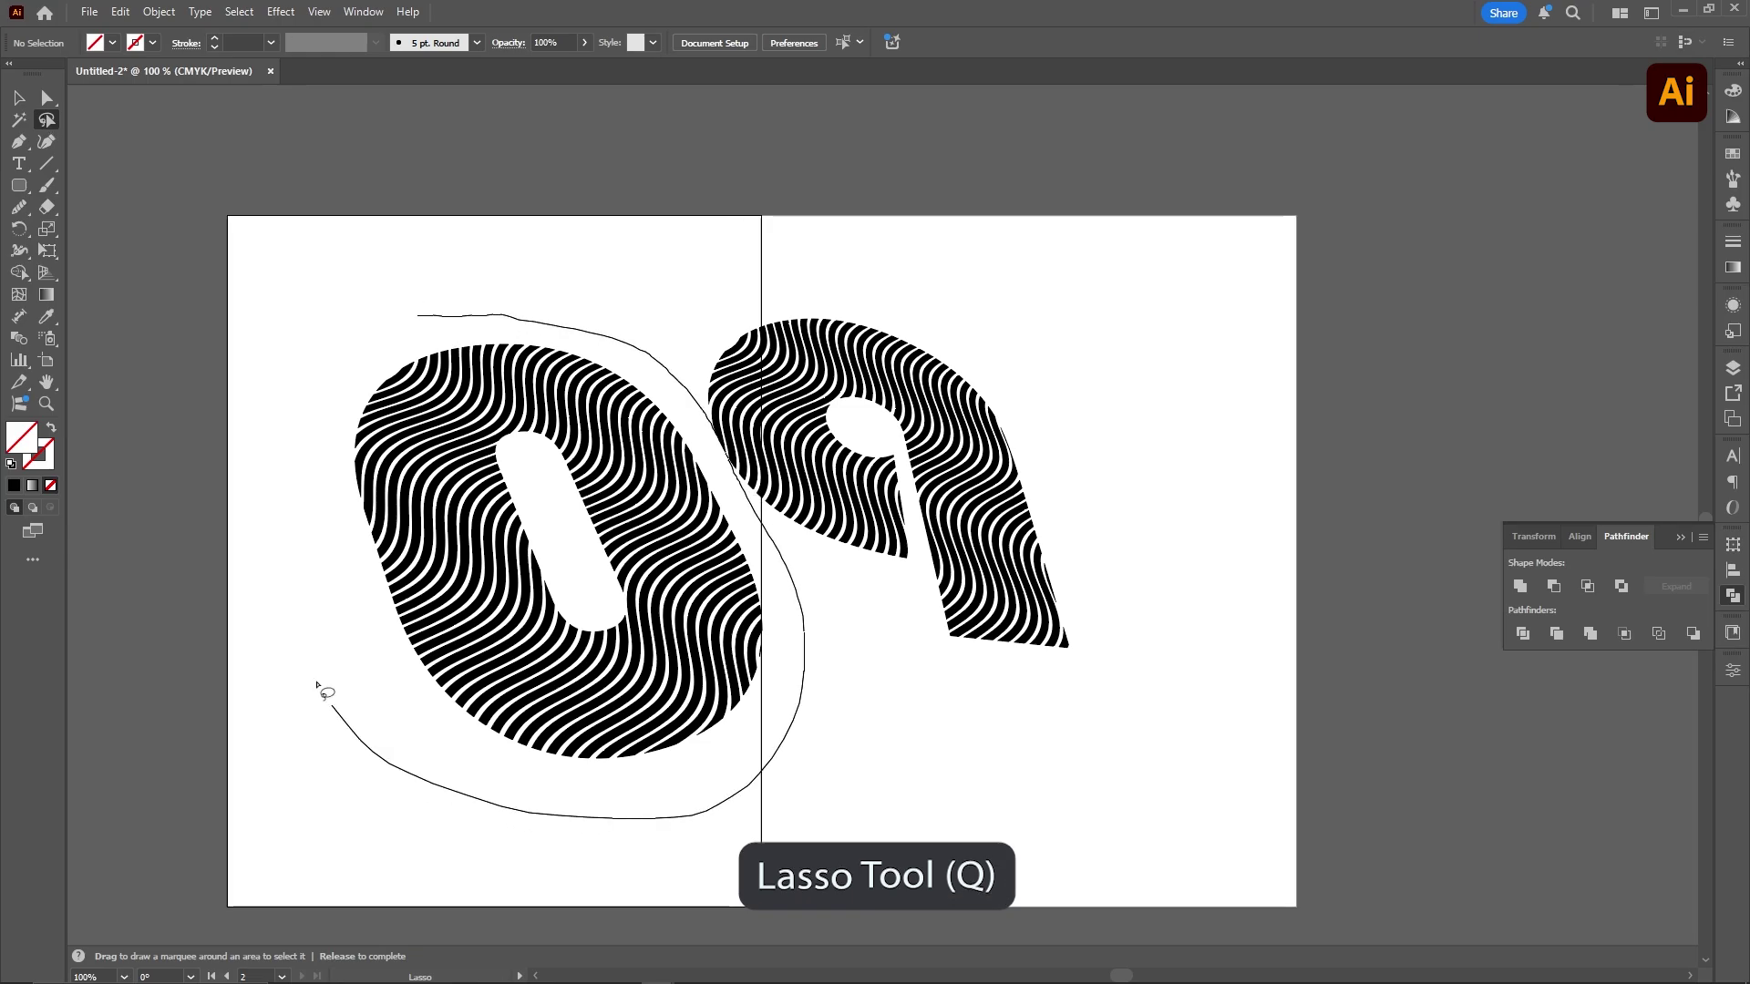
drag(319, 686, 365, 278)
key(v)
scroll(729, 415, up, 1)
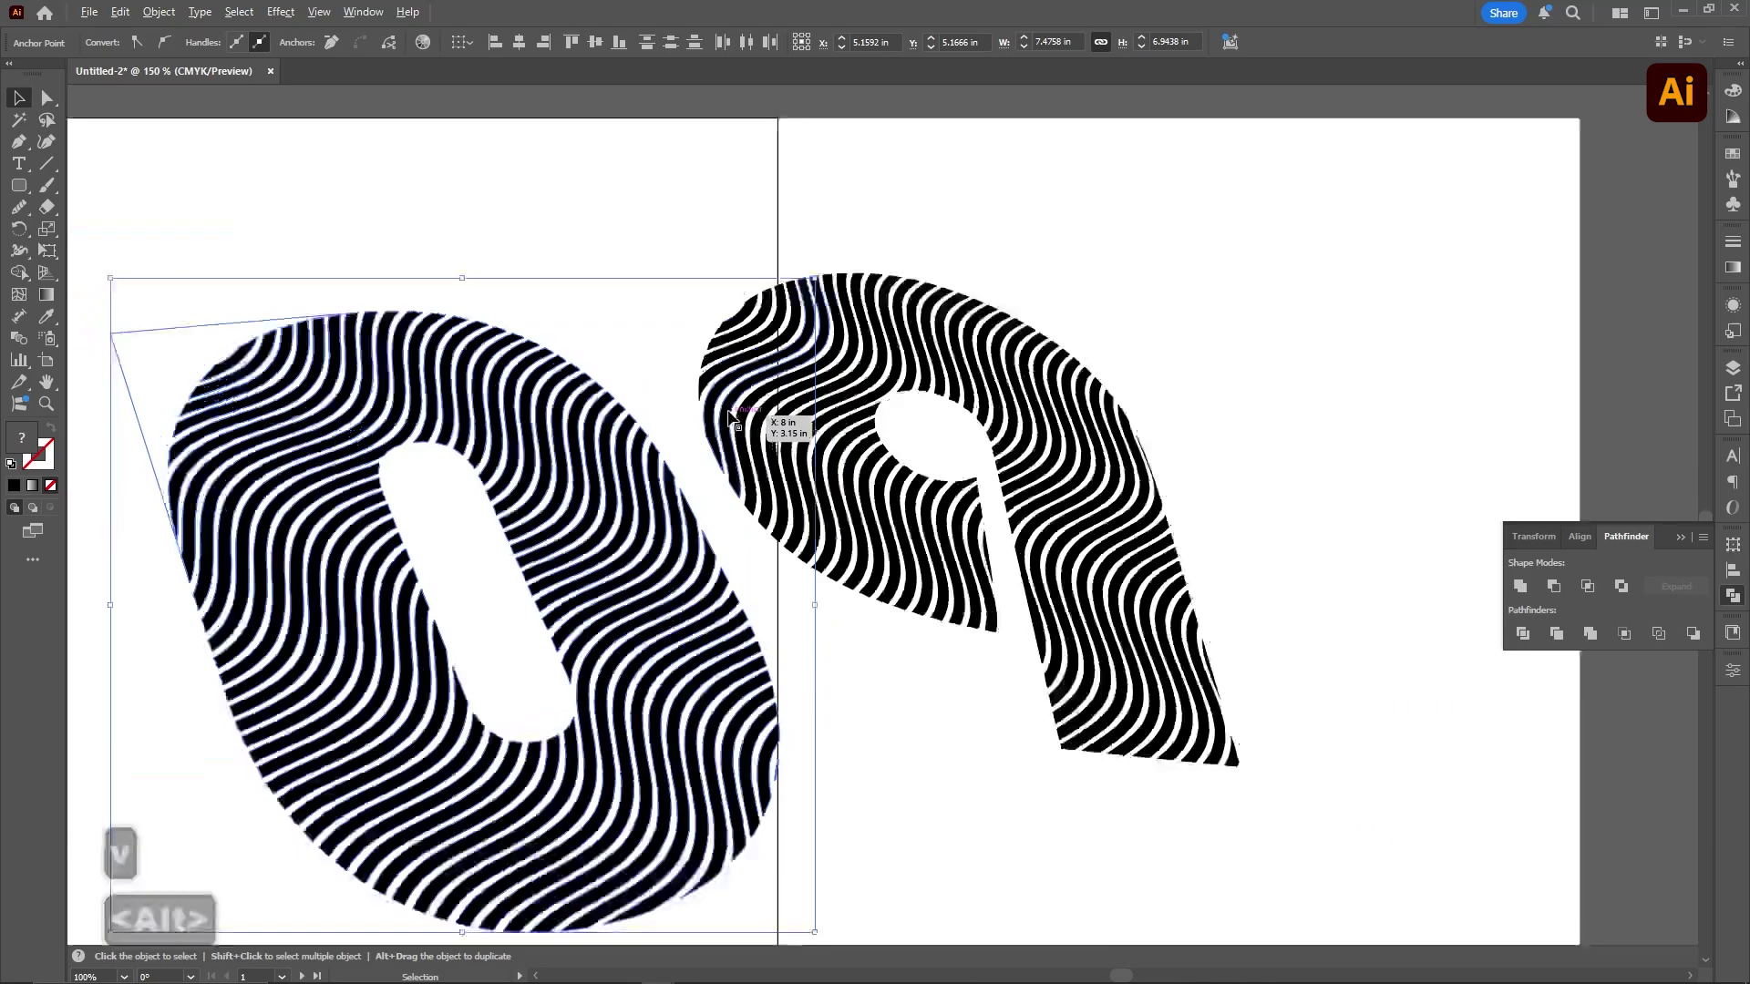
scroll(737, 419, up, 3)
scroll(795, 445, down, 2)
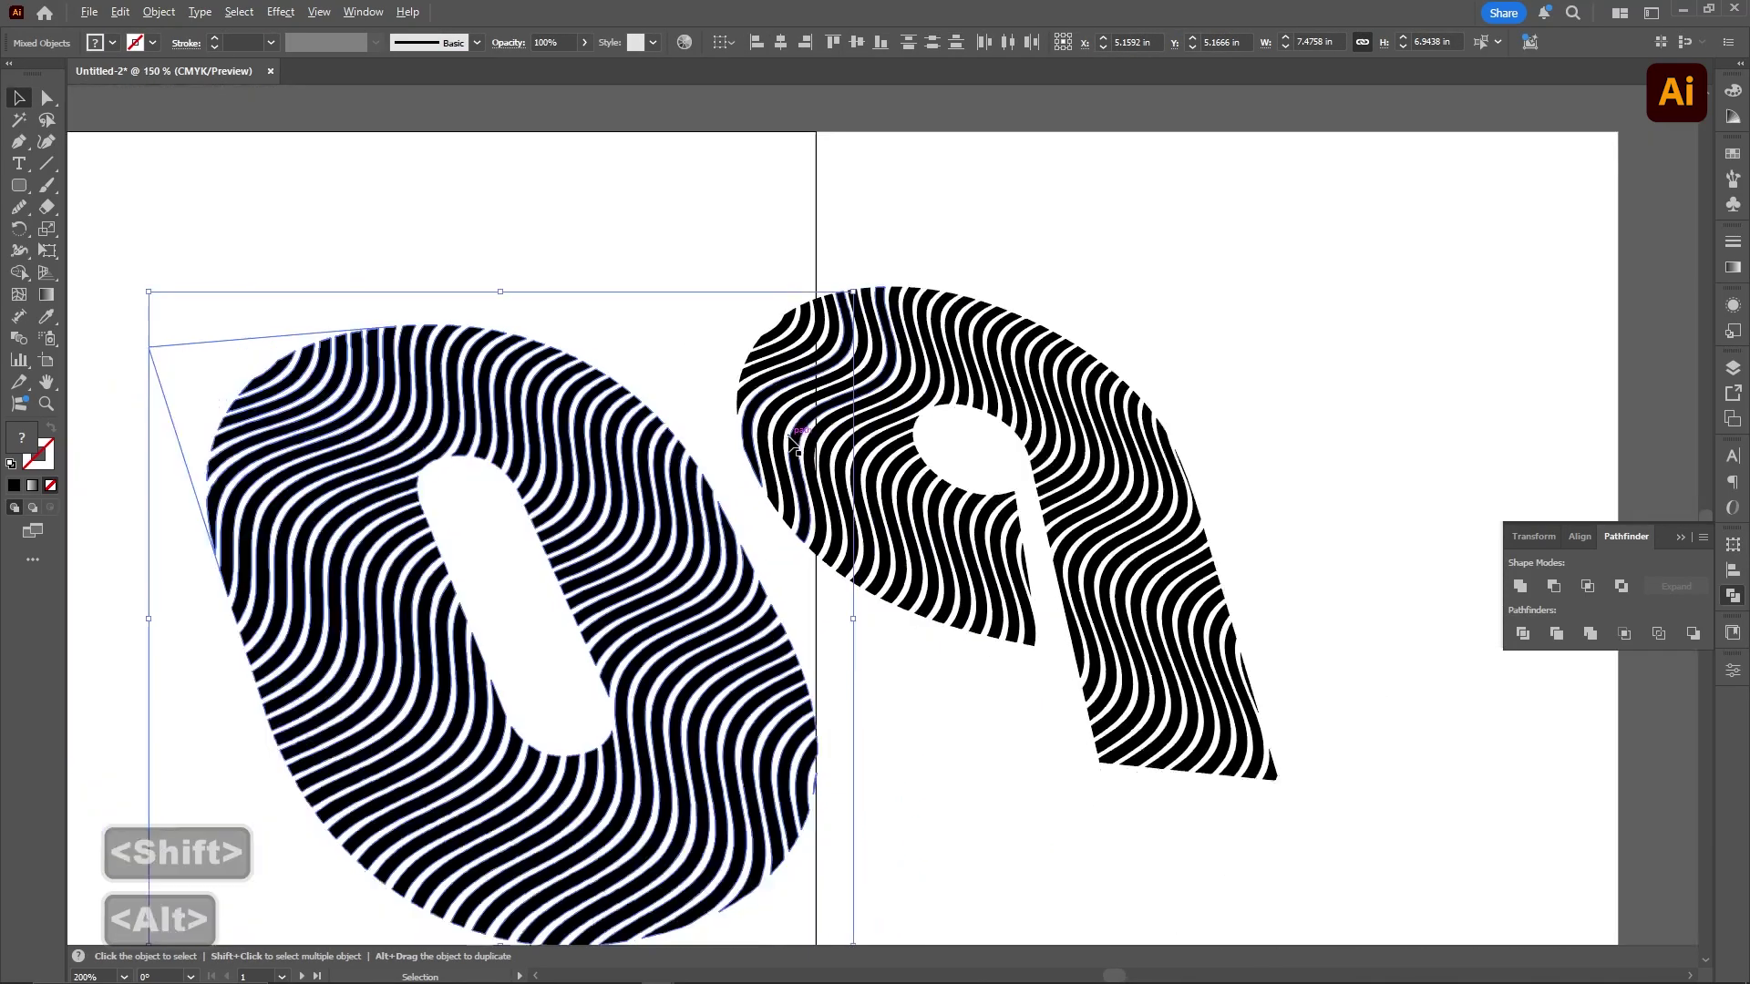
scroll(795, 445, down, 1)
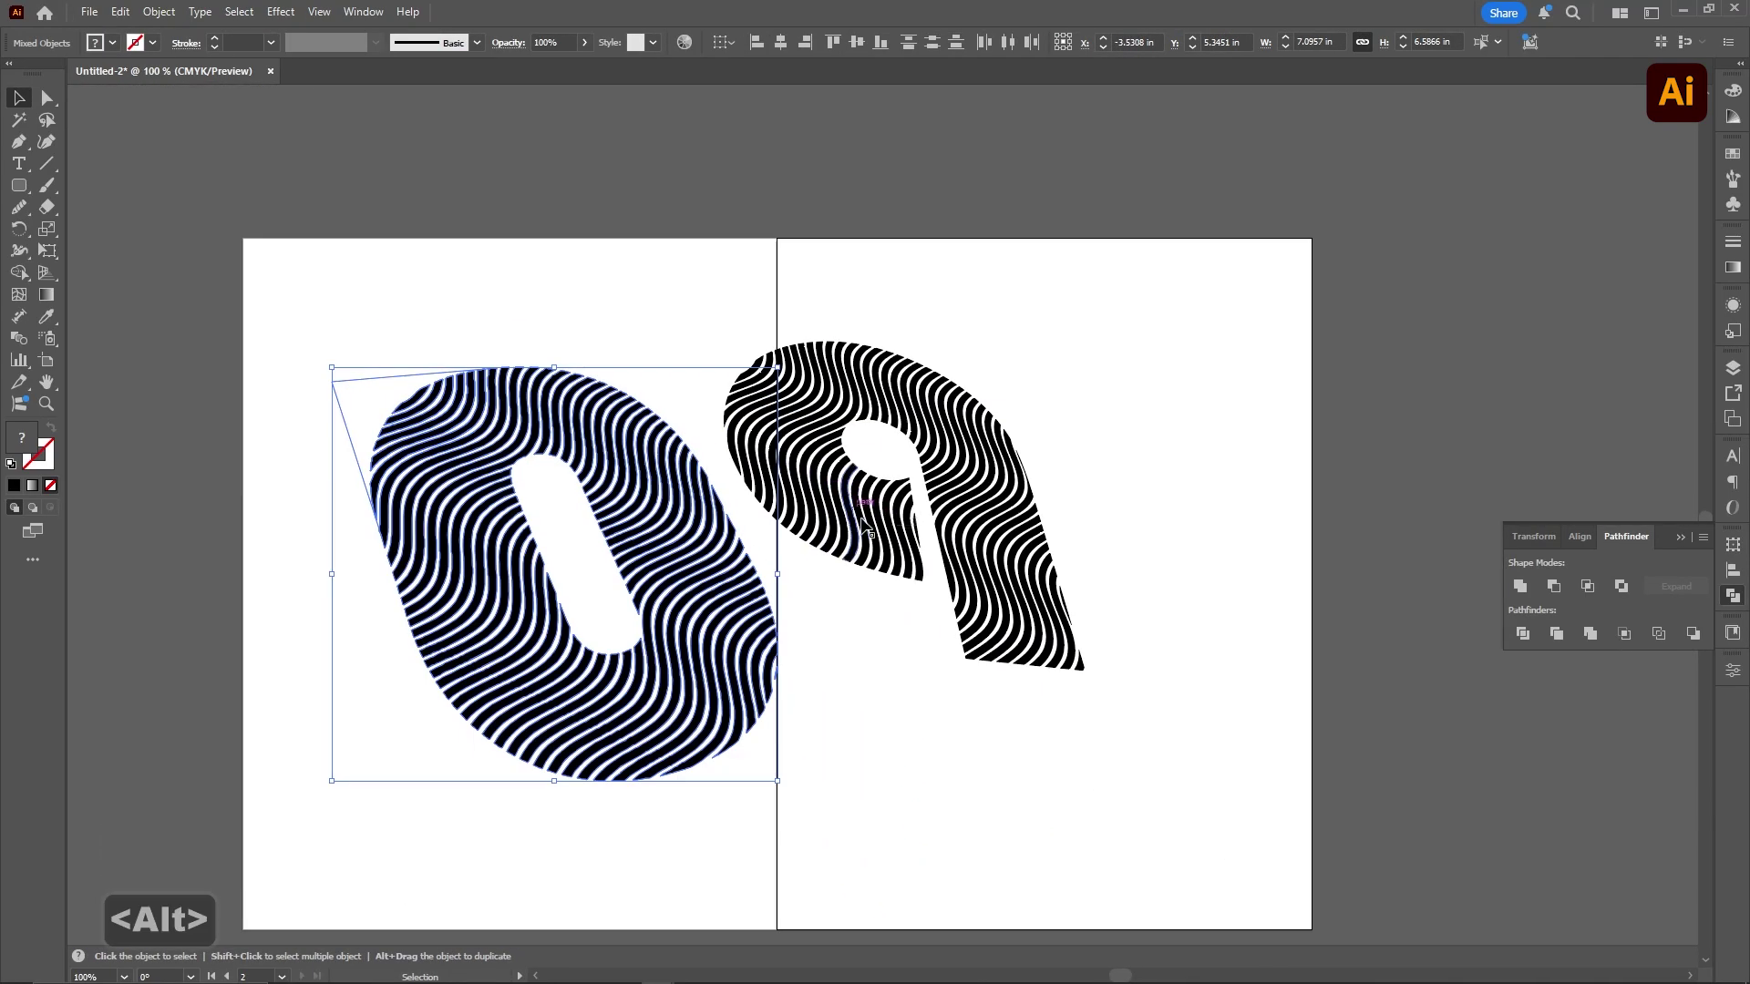
key(ctrl+g)
Group the 9's pieces, then position the 0 on the left page and the 9 on the right
drag(741, 598, 588, 618)
drag(692, 281, 1123, 729)
key(ctrl+g)
click(1133, 576)
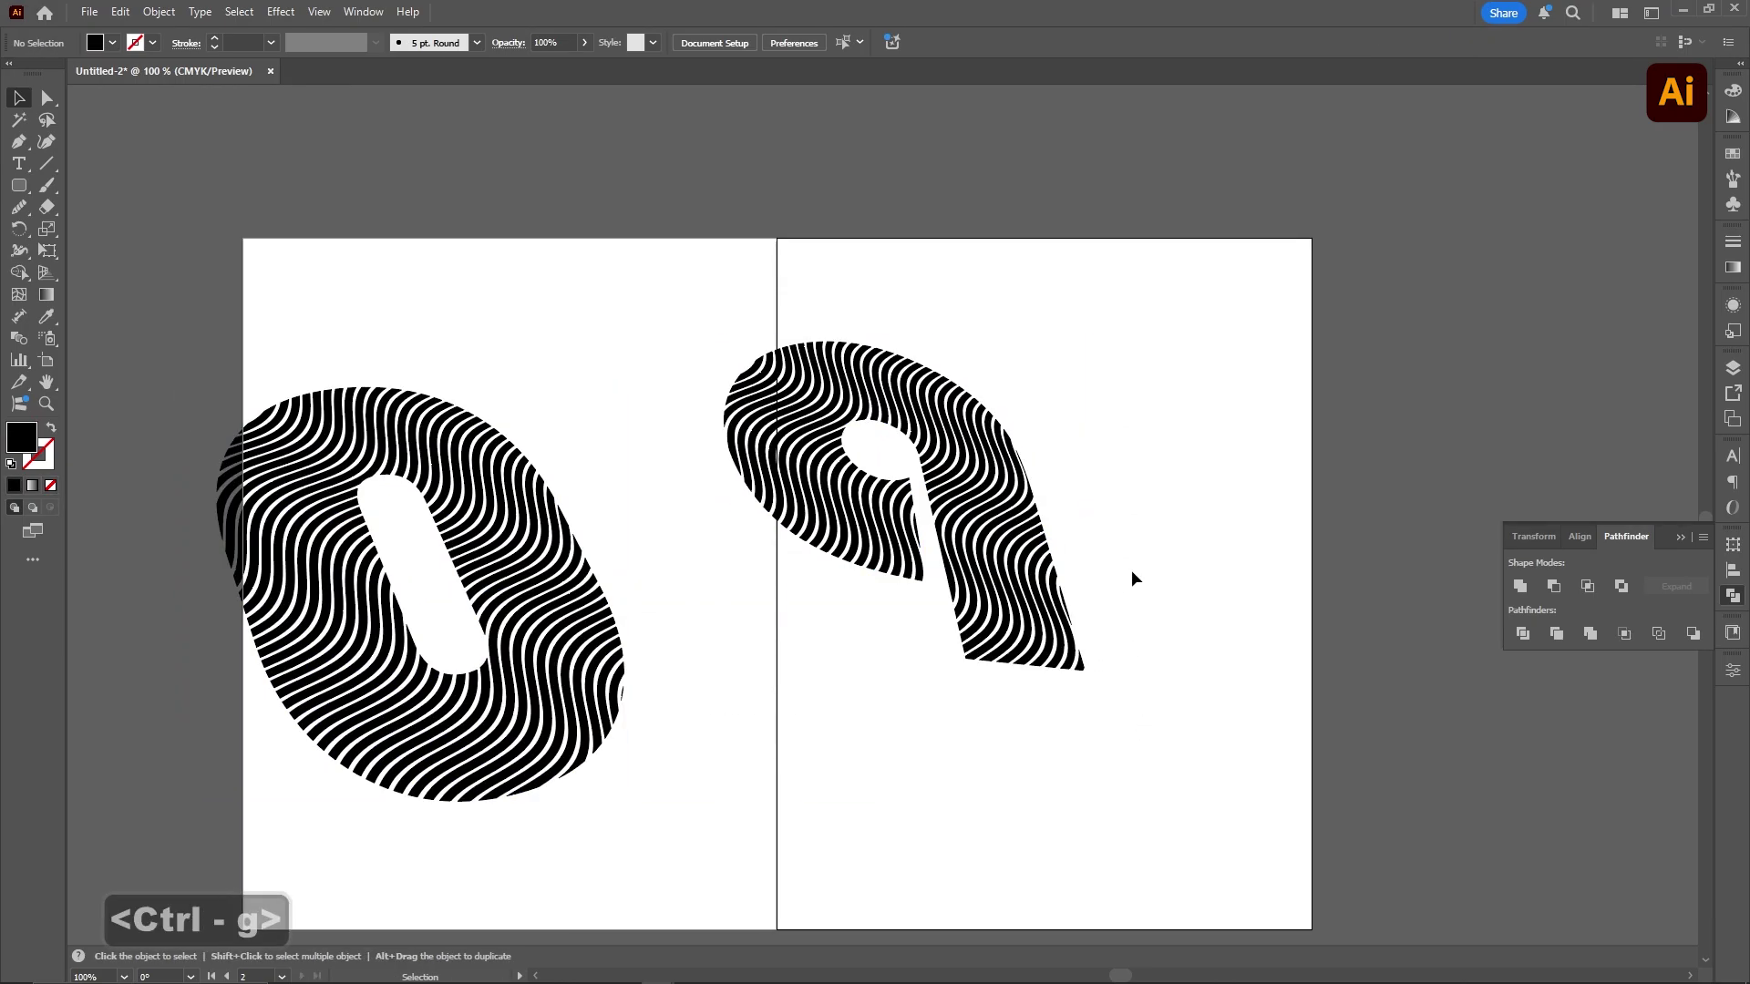
drag(1038, 559, 1213, 536)
drag(638, 624, 756, 614)
click(838, 592)
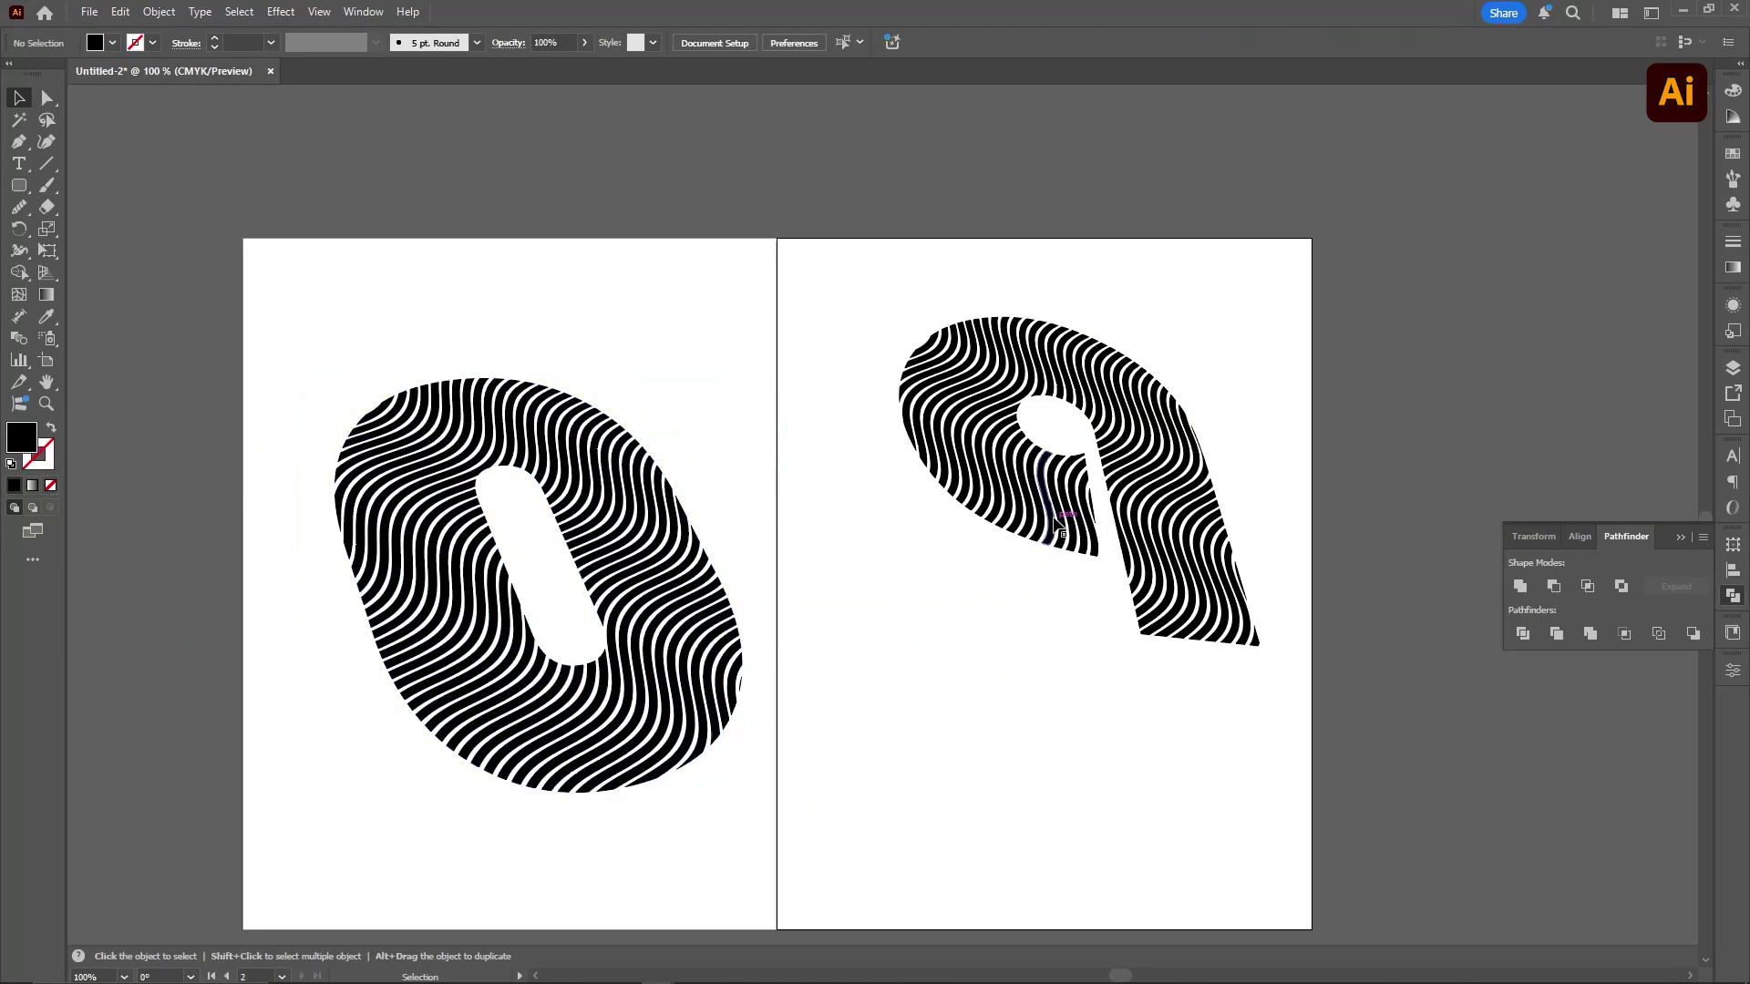
drag(1058, 524, 955, 542)
click(1179, 438)
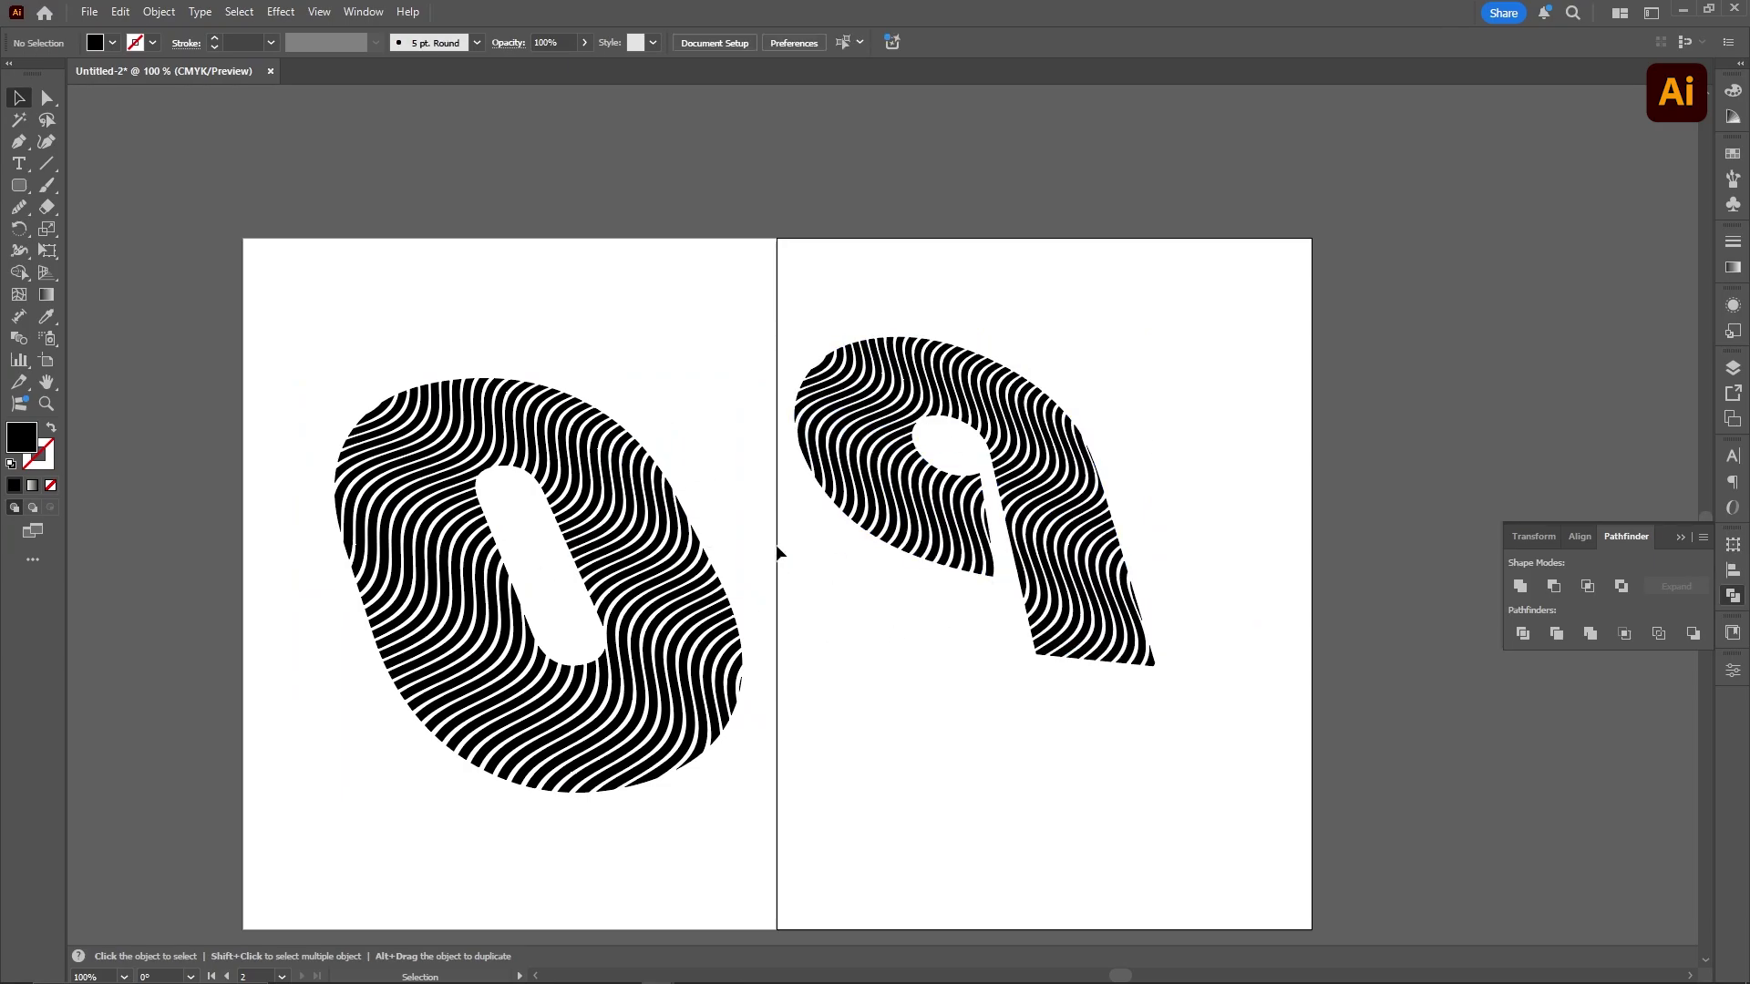
Select both wave-striped digits and copy them from the context menu
drag(1215, 817, 337, 285)
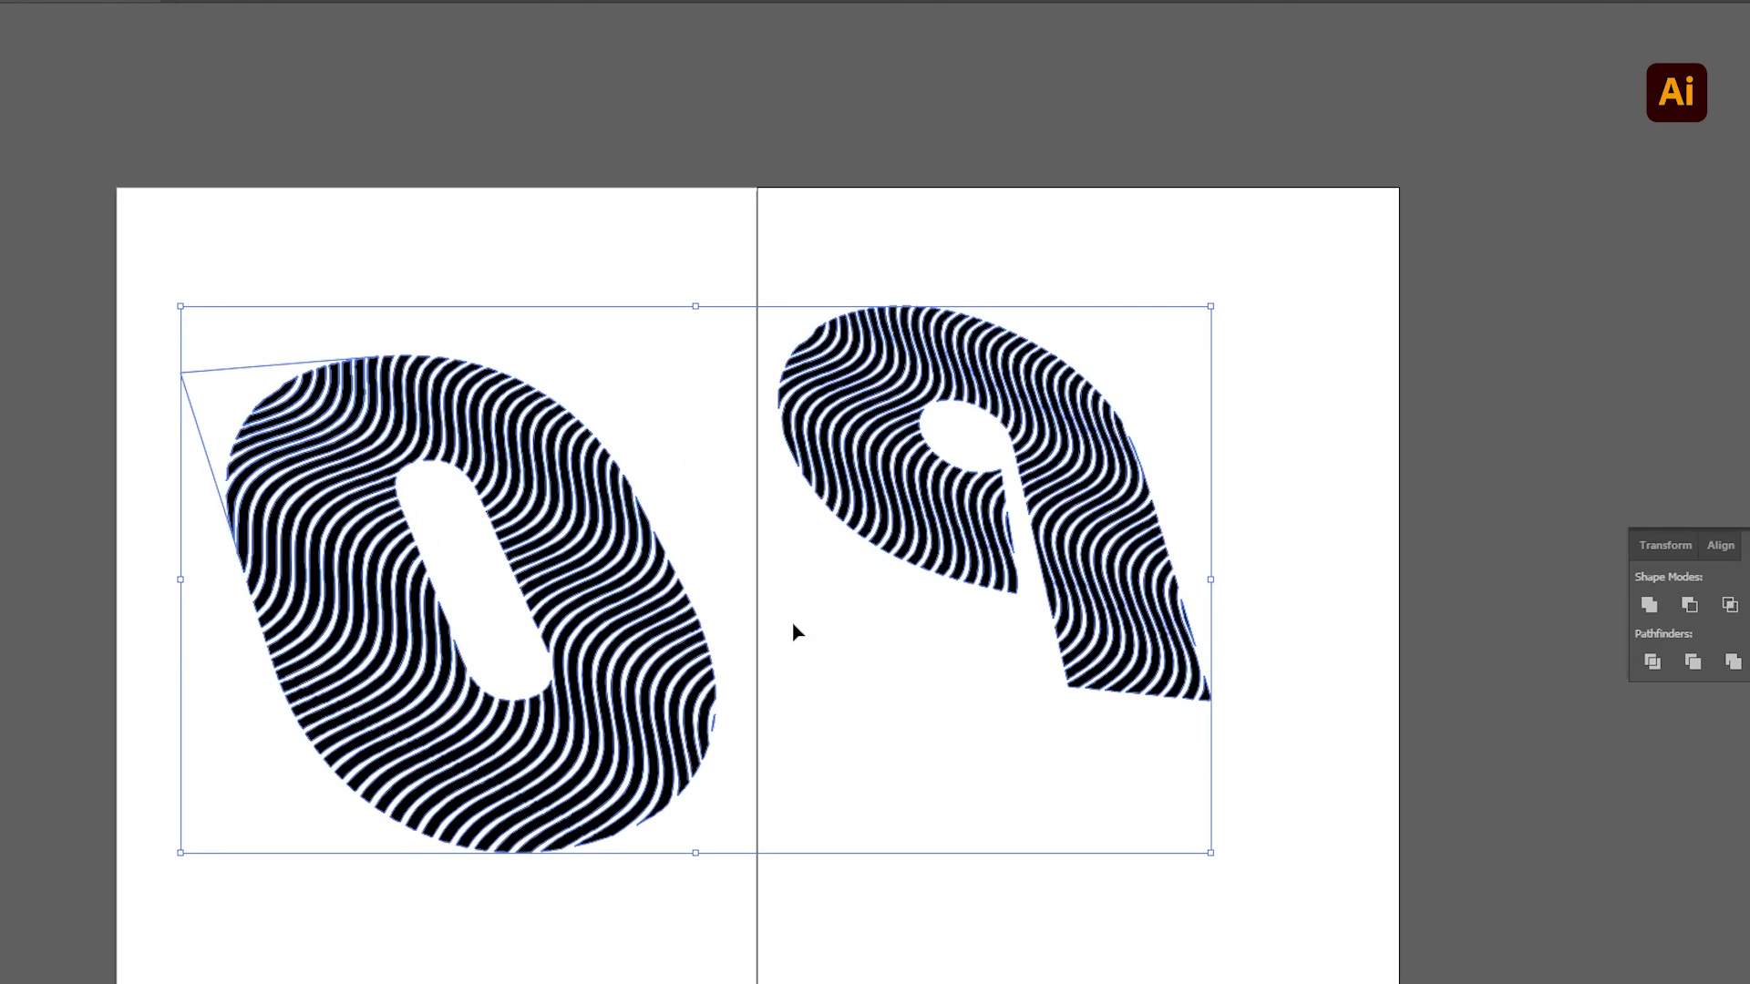
right_click(692, 588)
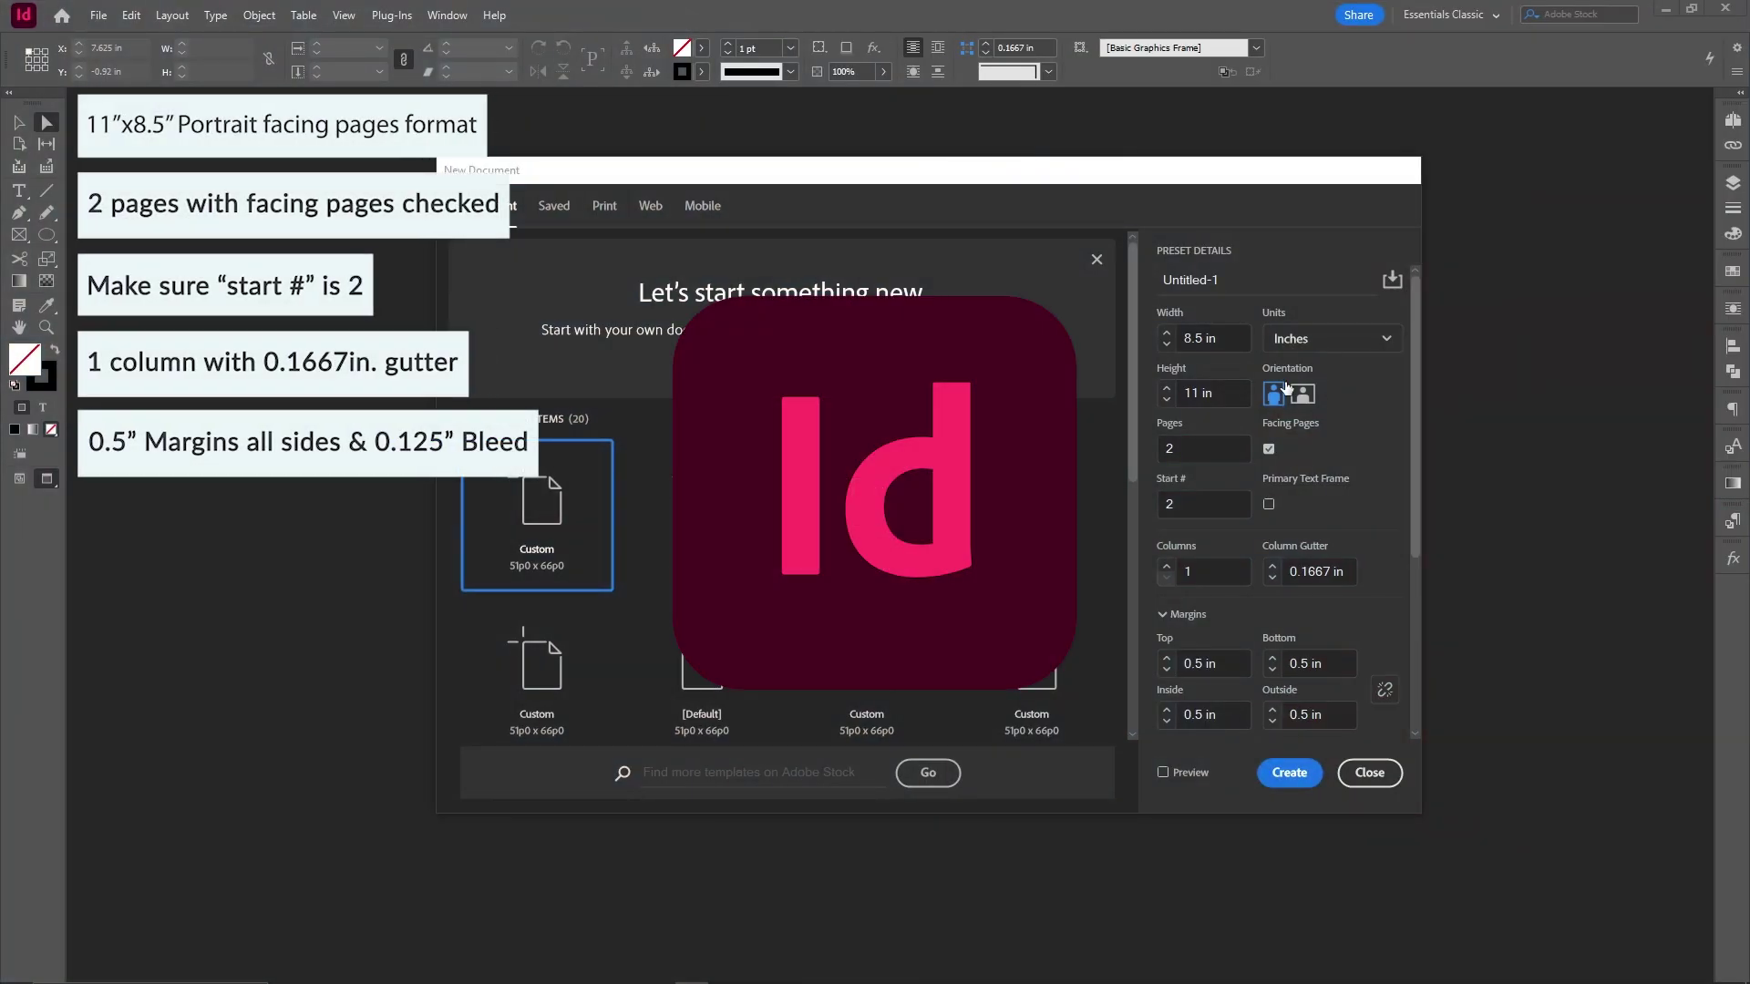
Create an 8.5 × 11 in two-page facing document starting at page 2, 0.5 in margins, 0.125 in bleed
drag(1414, 418, 1398, 626)
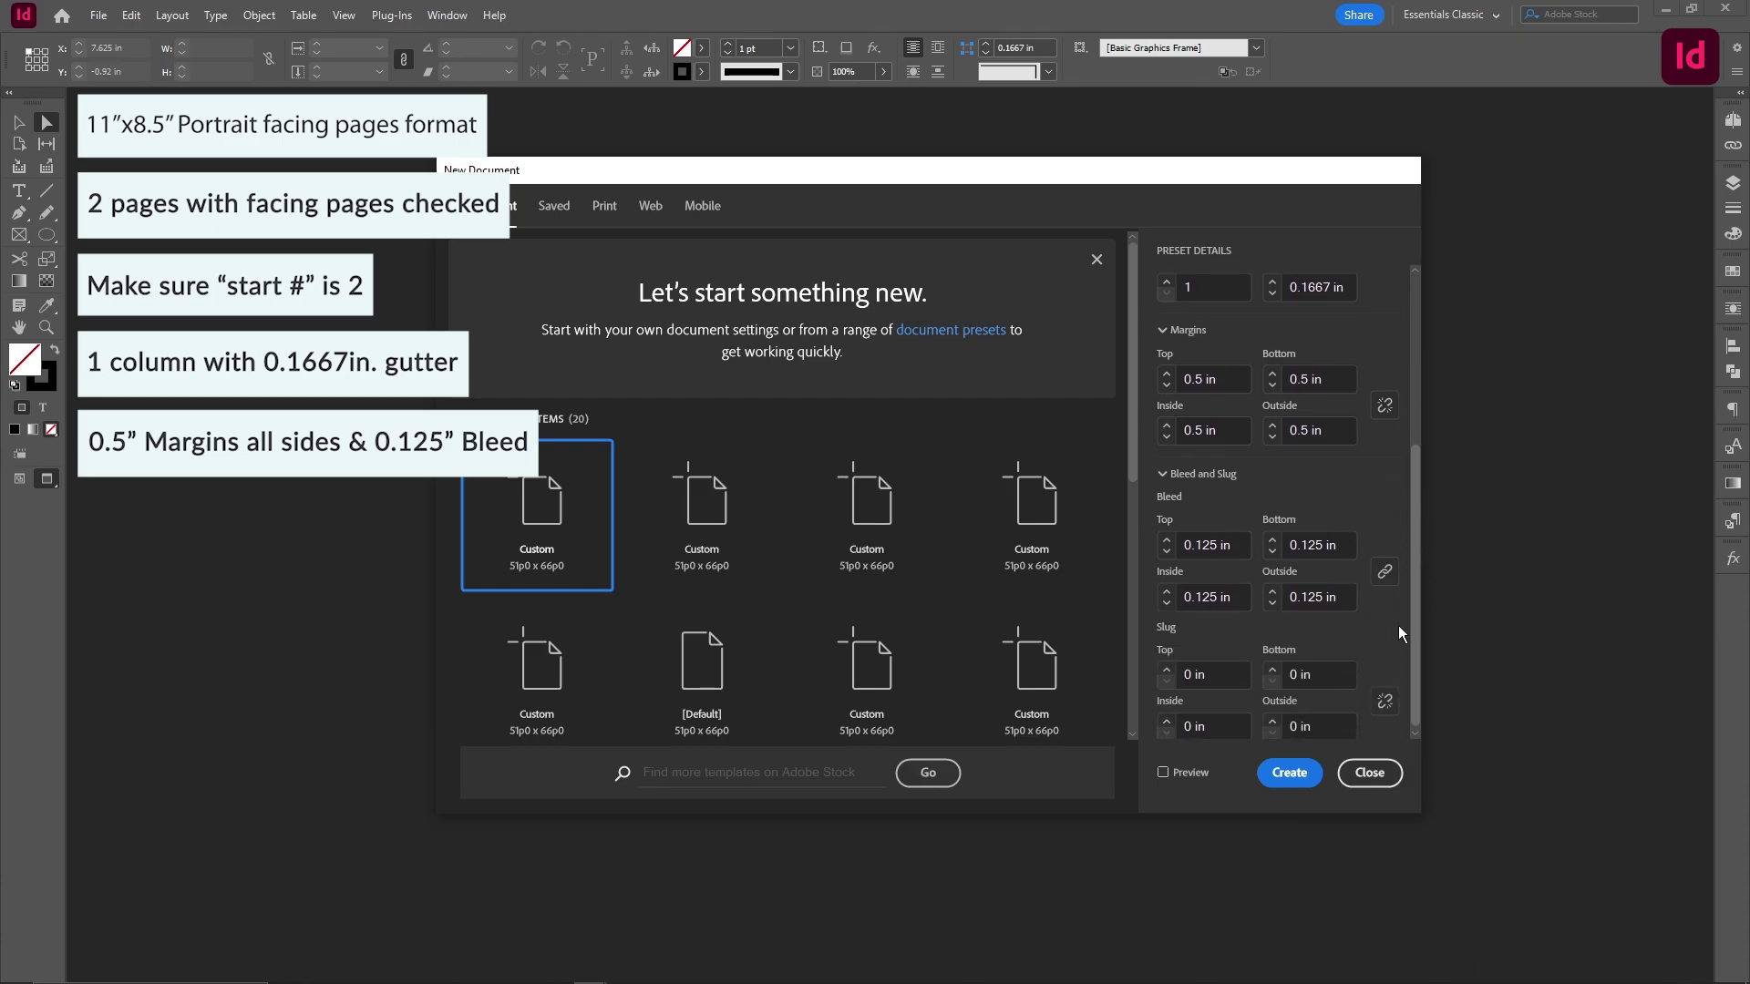
click(1294, 773)
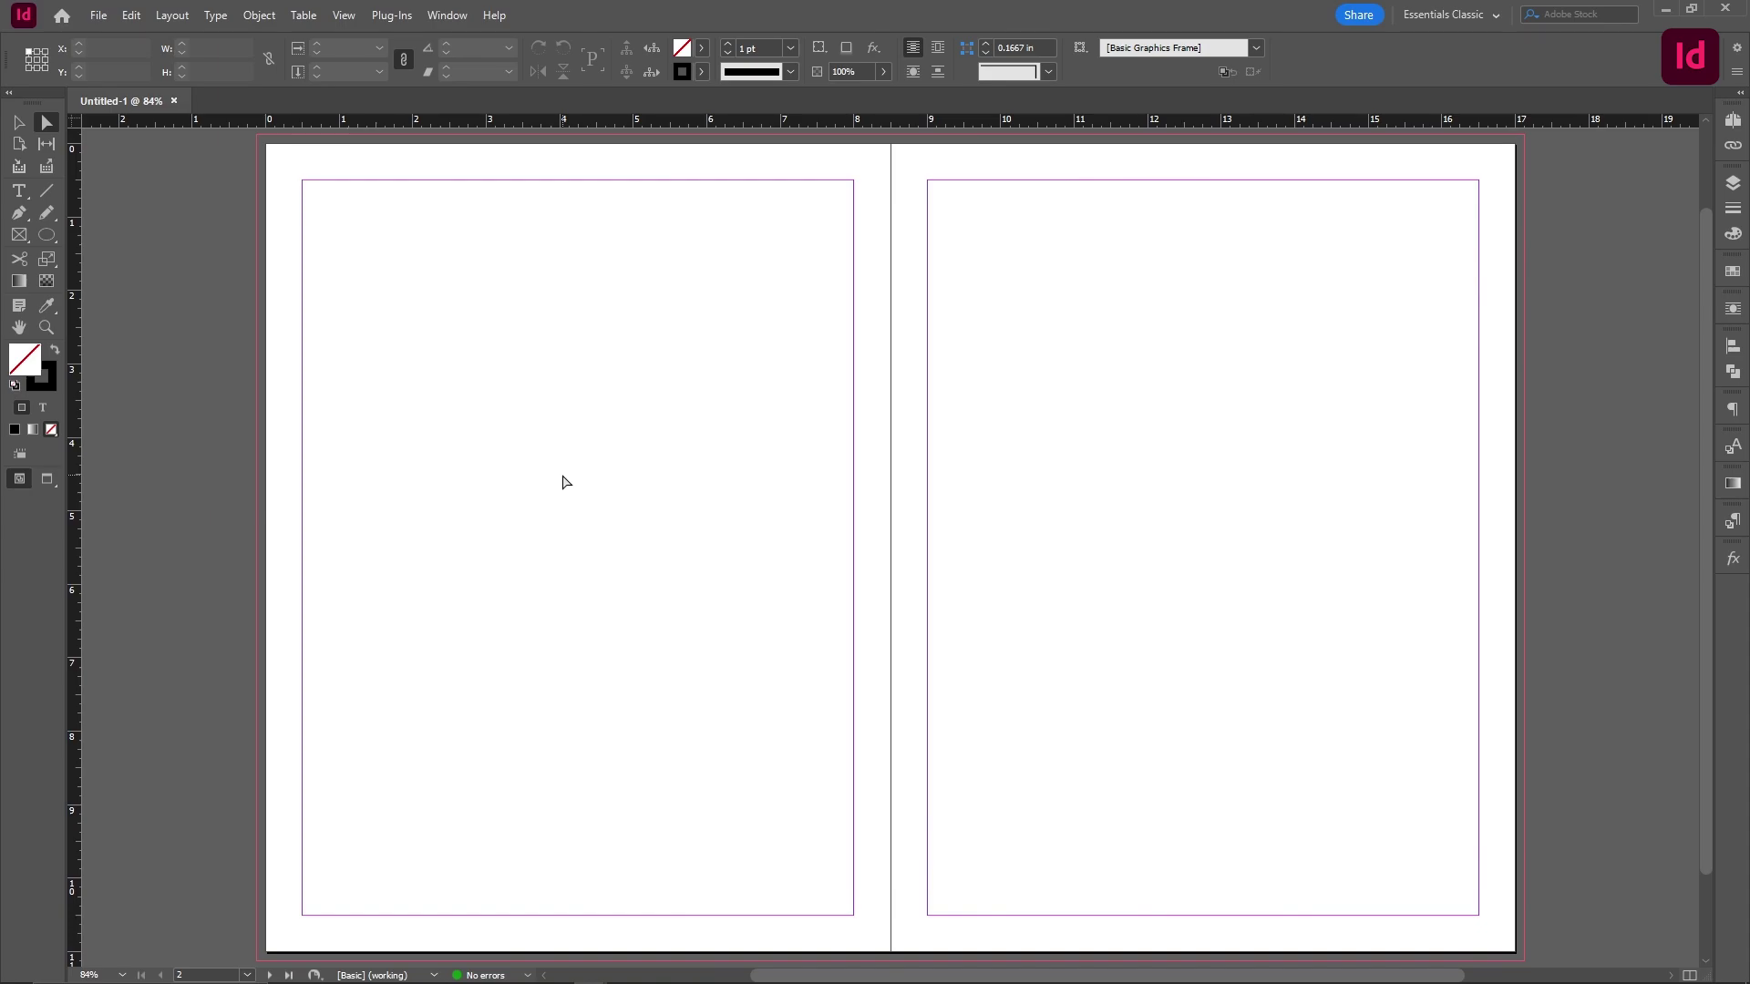
Paste the copied digits in place on the spread and zoom out to see it
right_click(617, 431)
click(643, 462)
key(v)
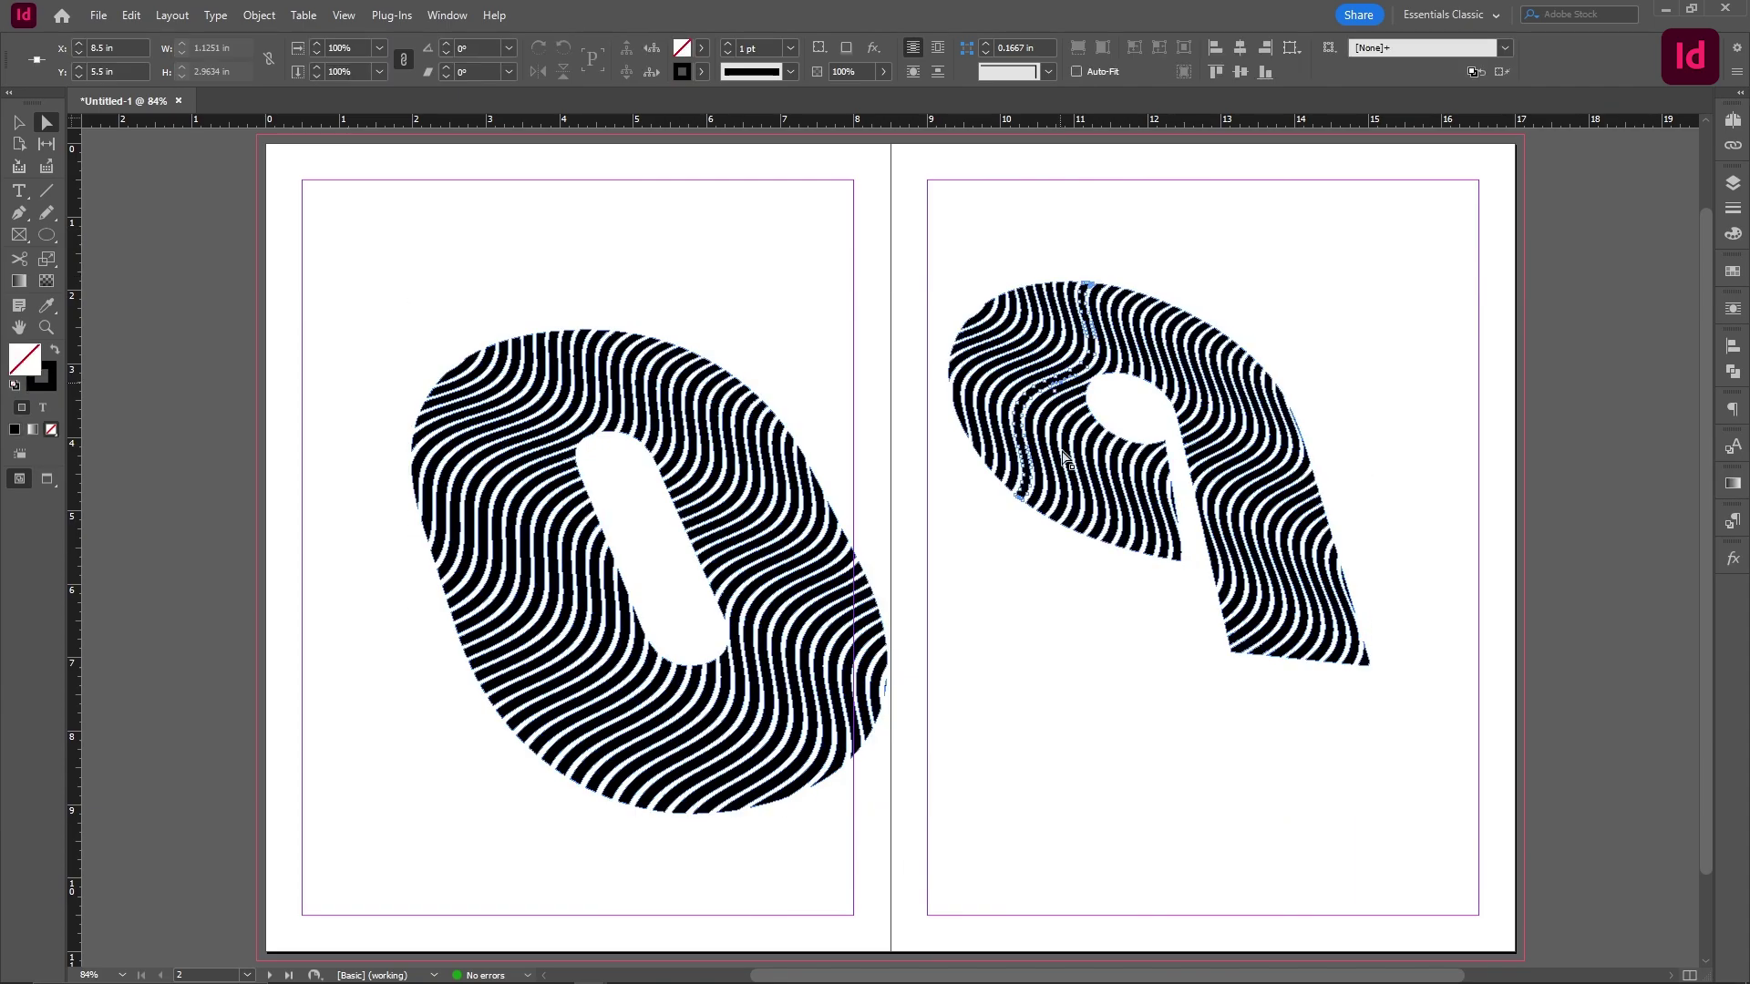
key(ctrl+minus)
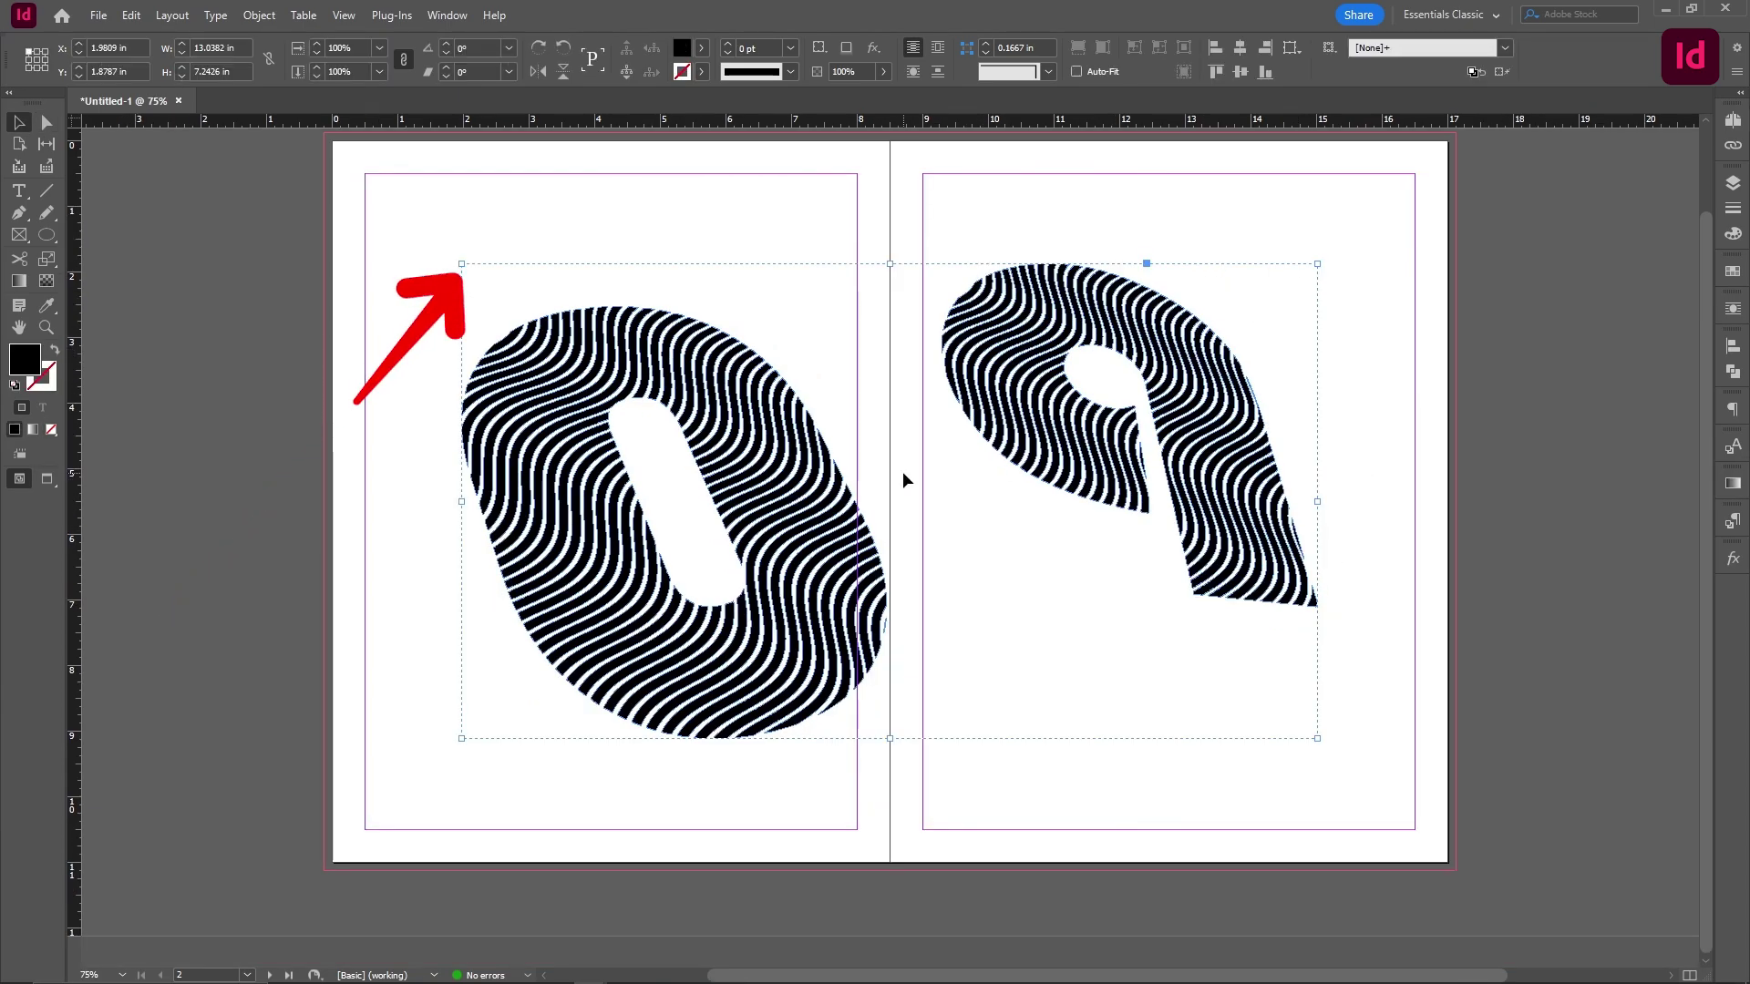
Ungroup the 09 into separate stripes, test-pull two out and undo, then select the 9's stripes
right_click(1028, 425)
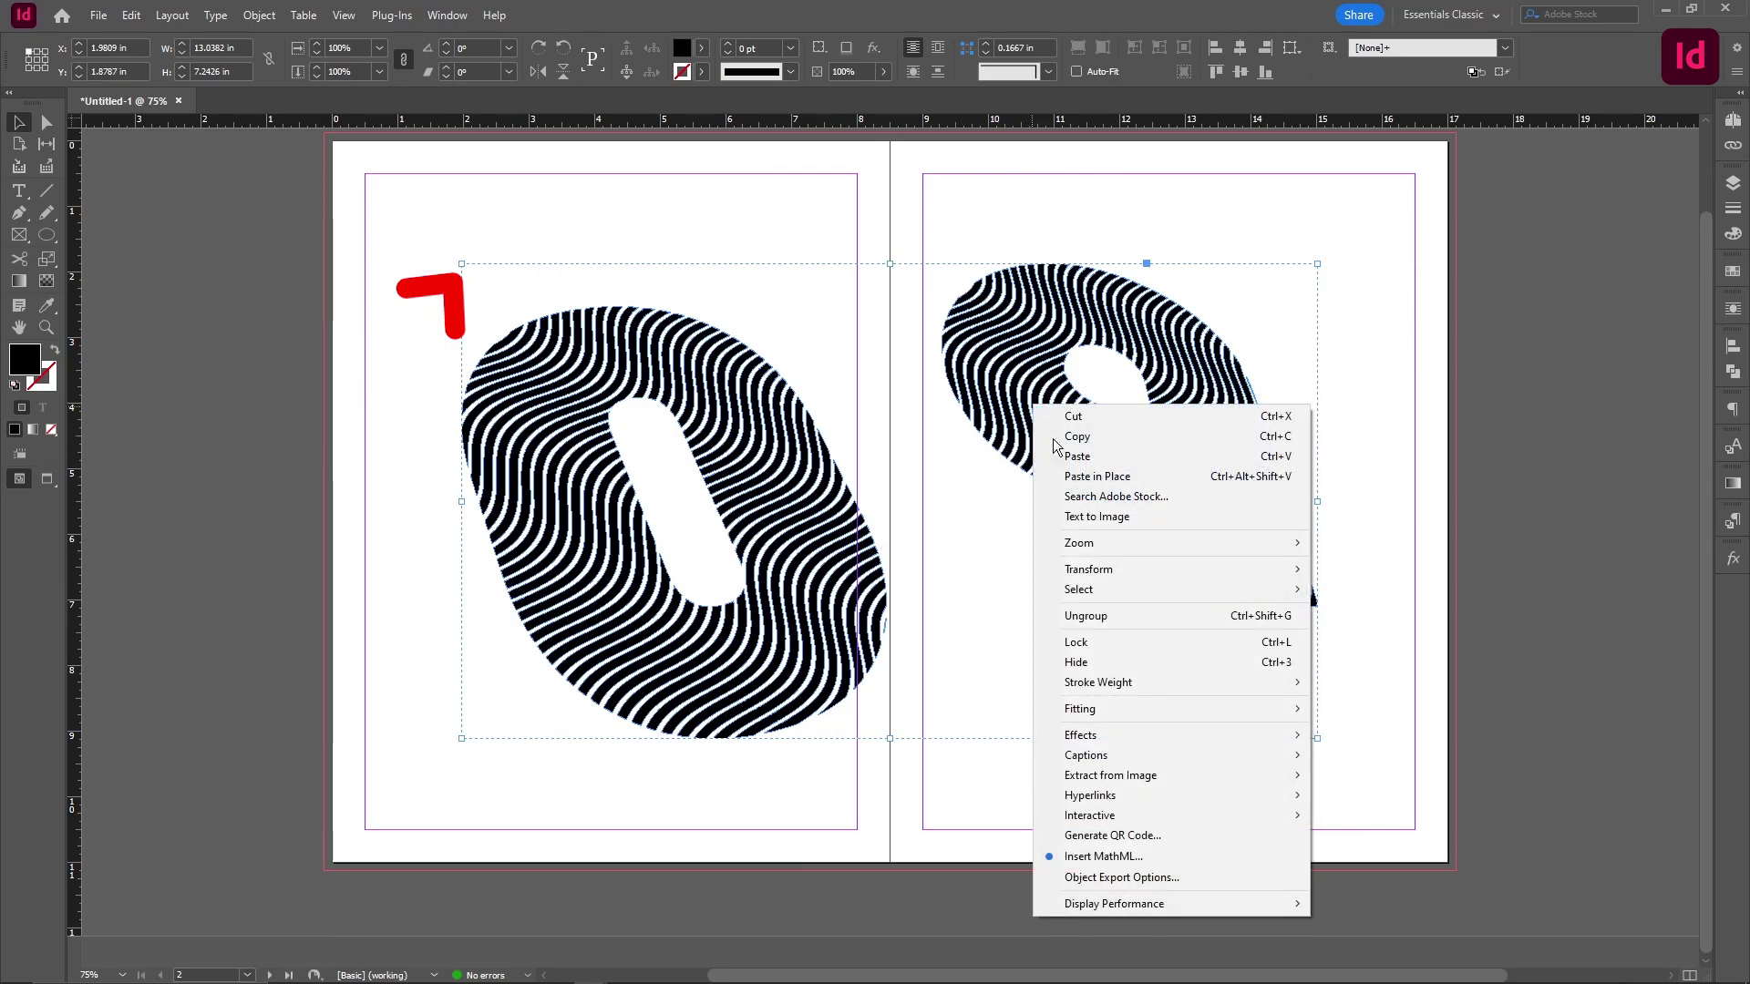
click(1140, 616)
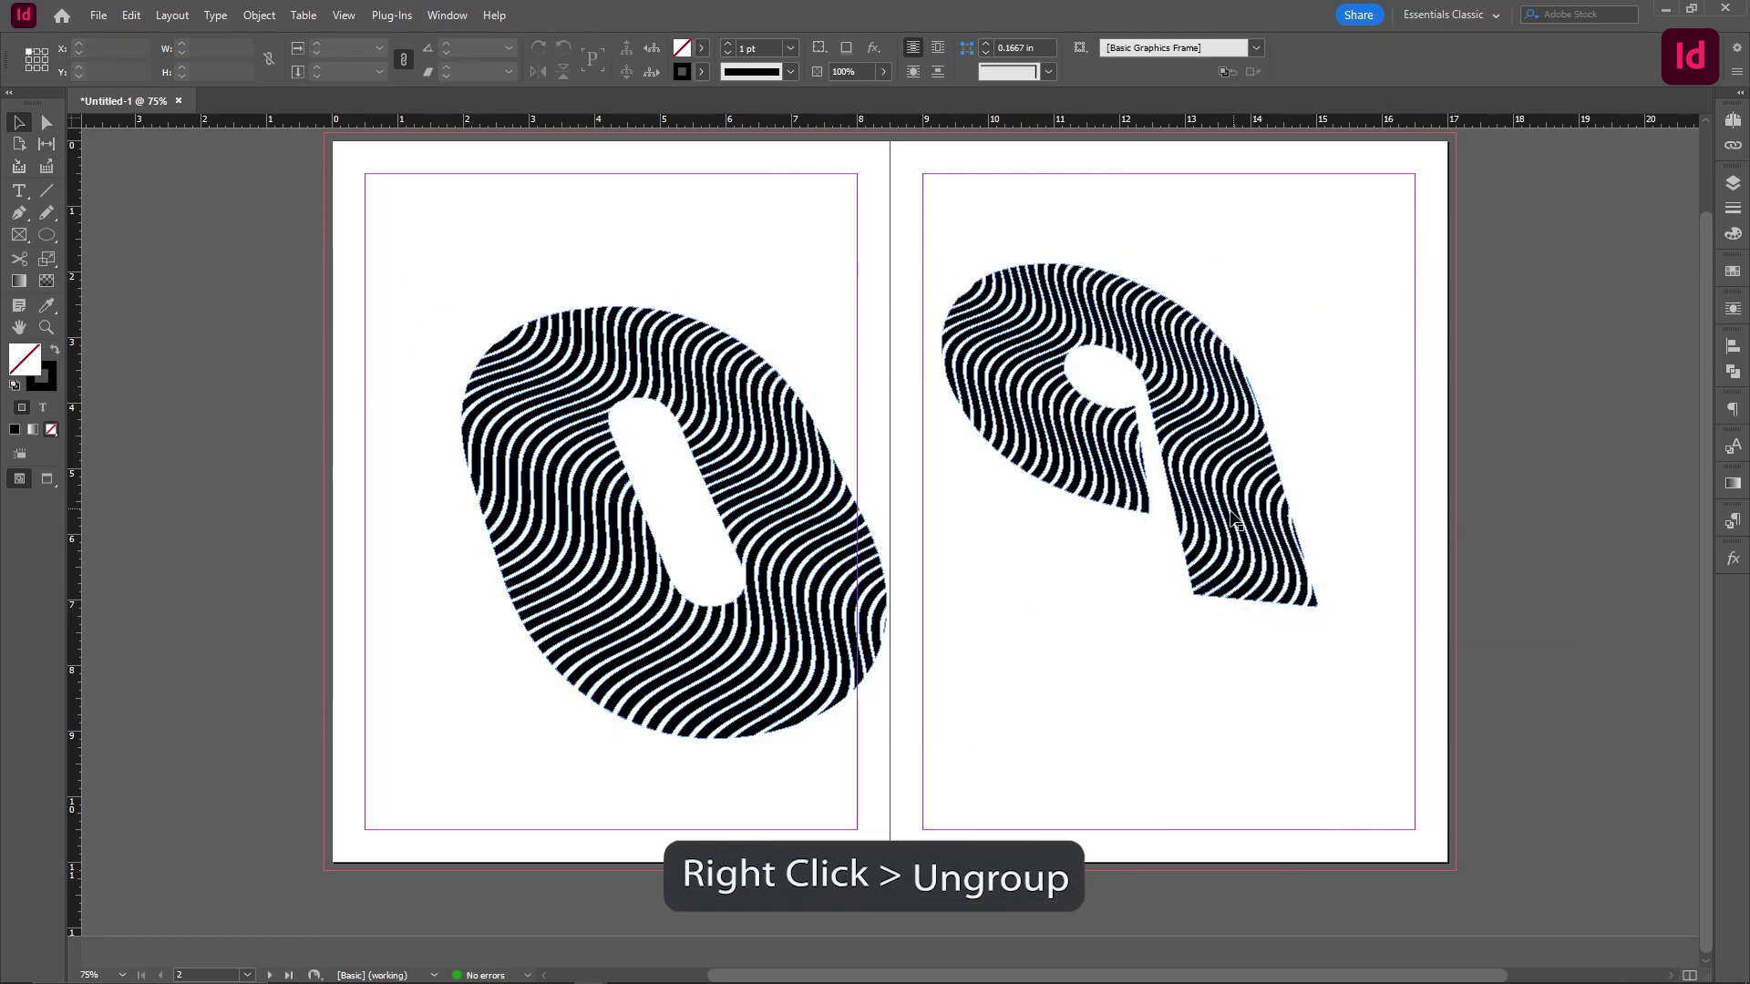
drag(1235, 538, 1394, 468)
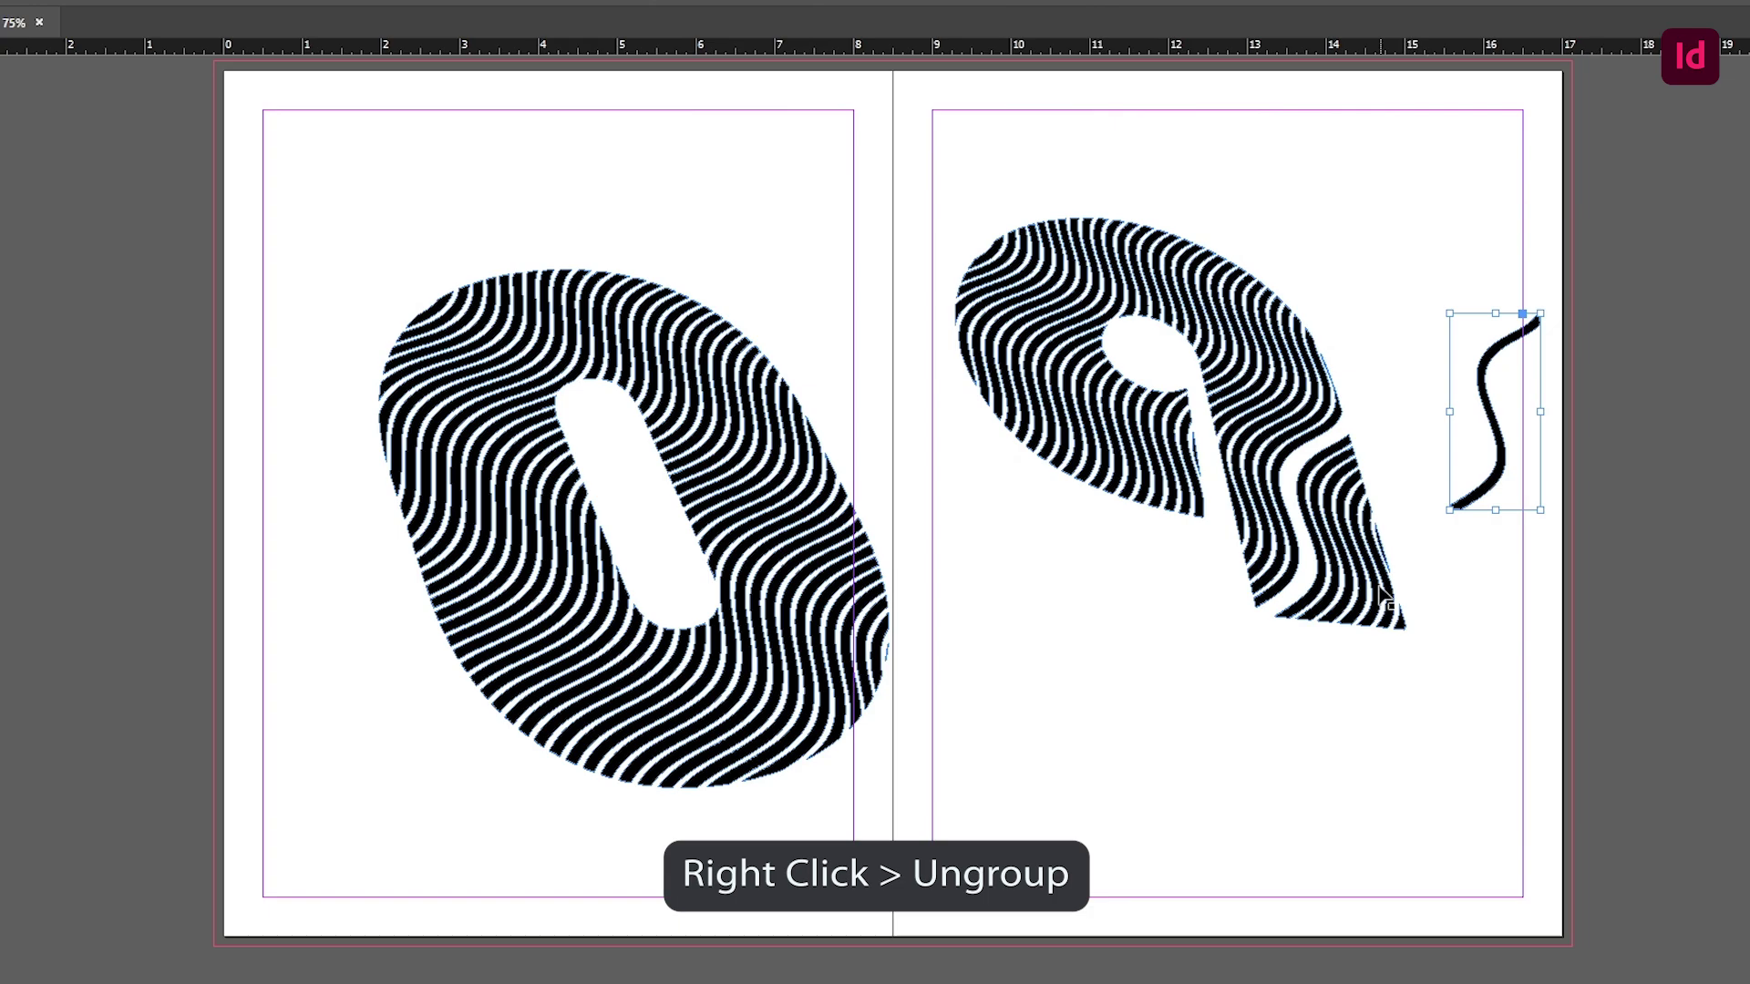
drag(1327, 577, 1409, 612)
key(ctrl+x)
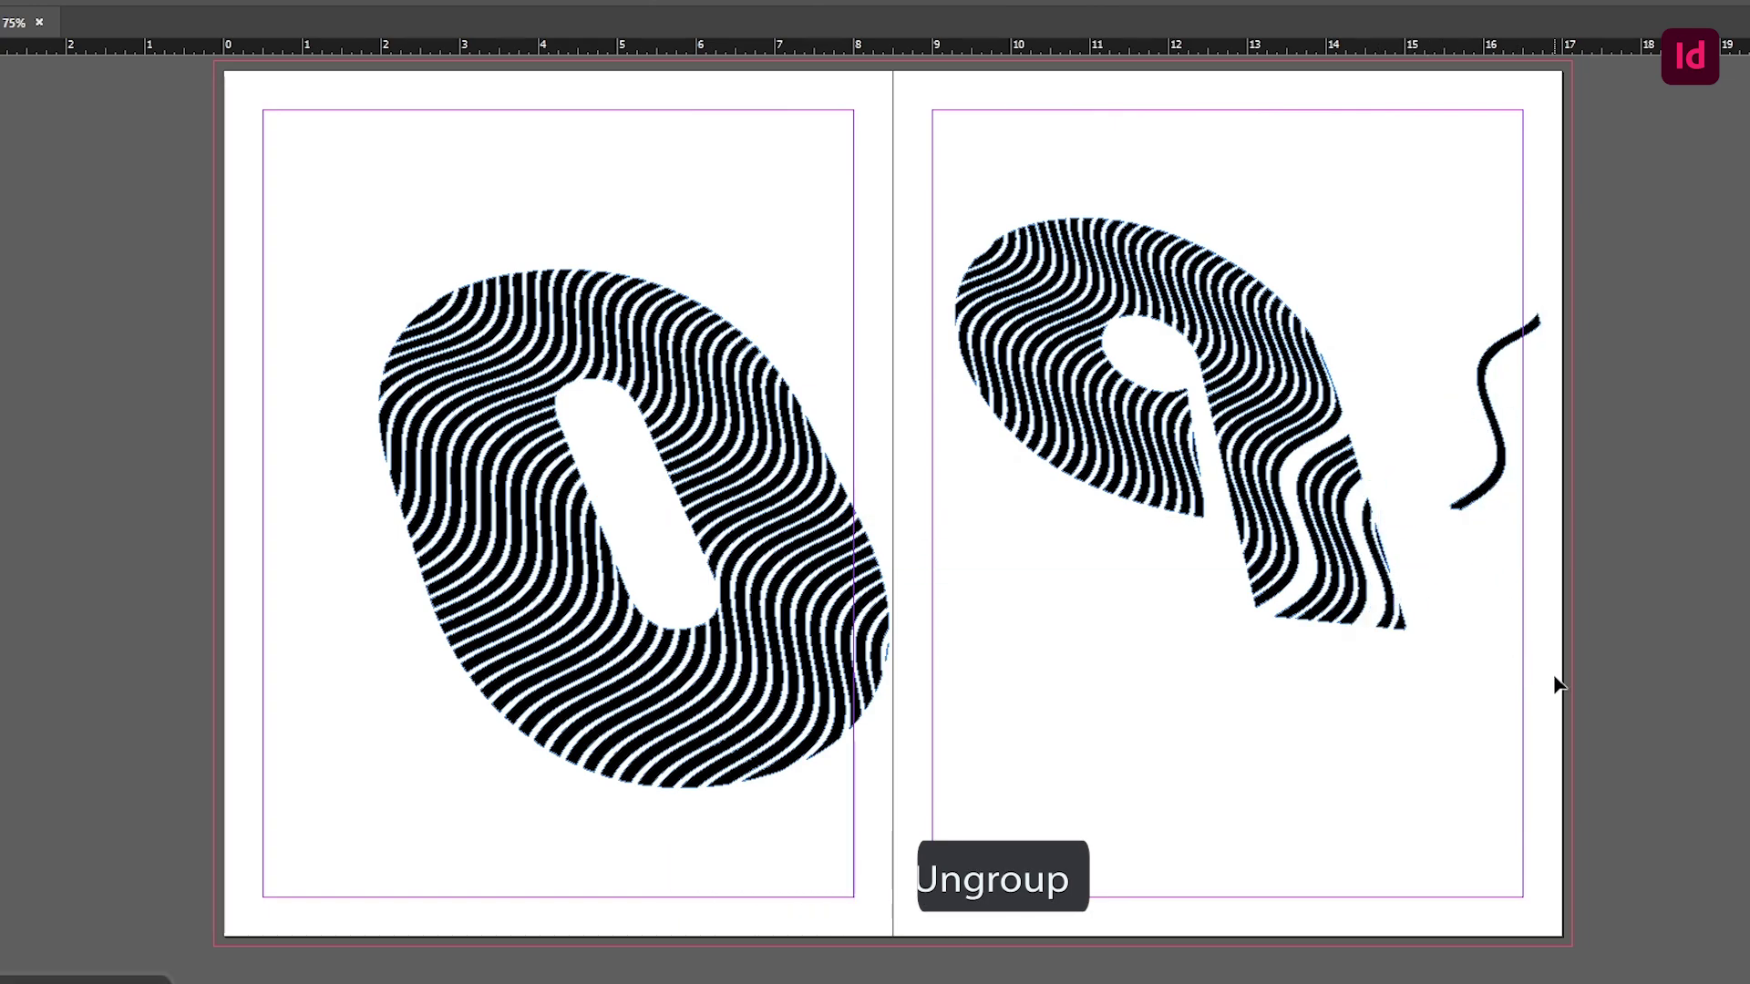
key(ctrl+z)
click(976, 228)
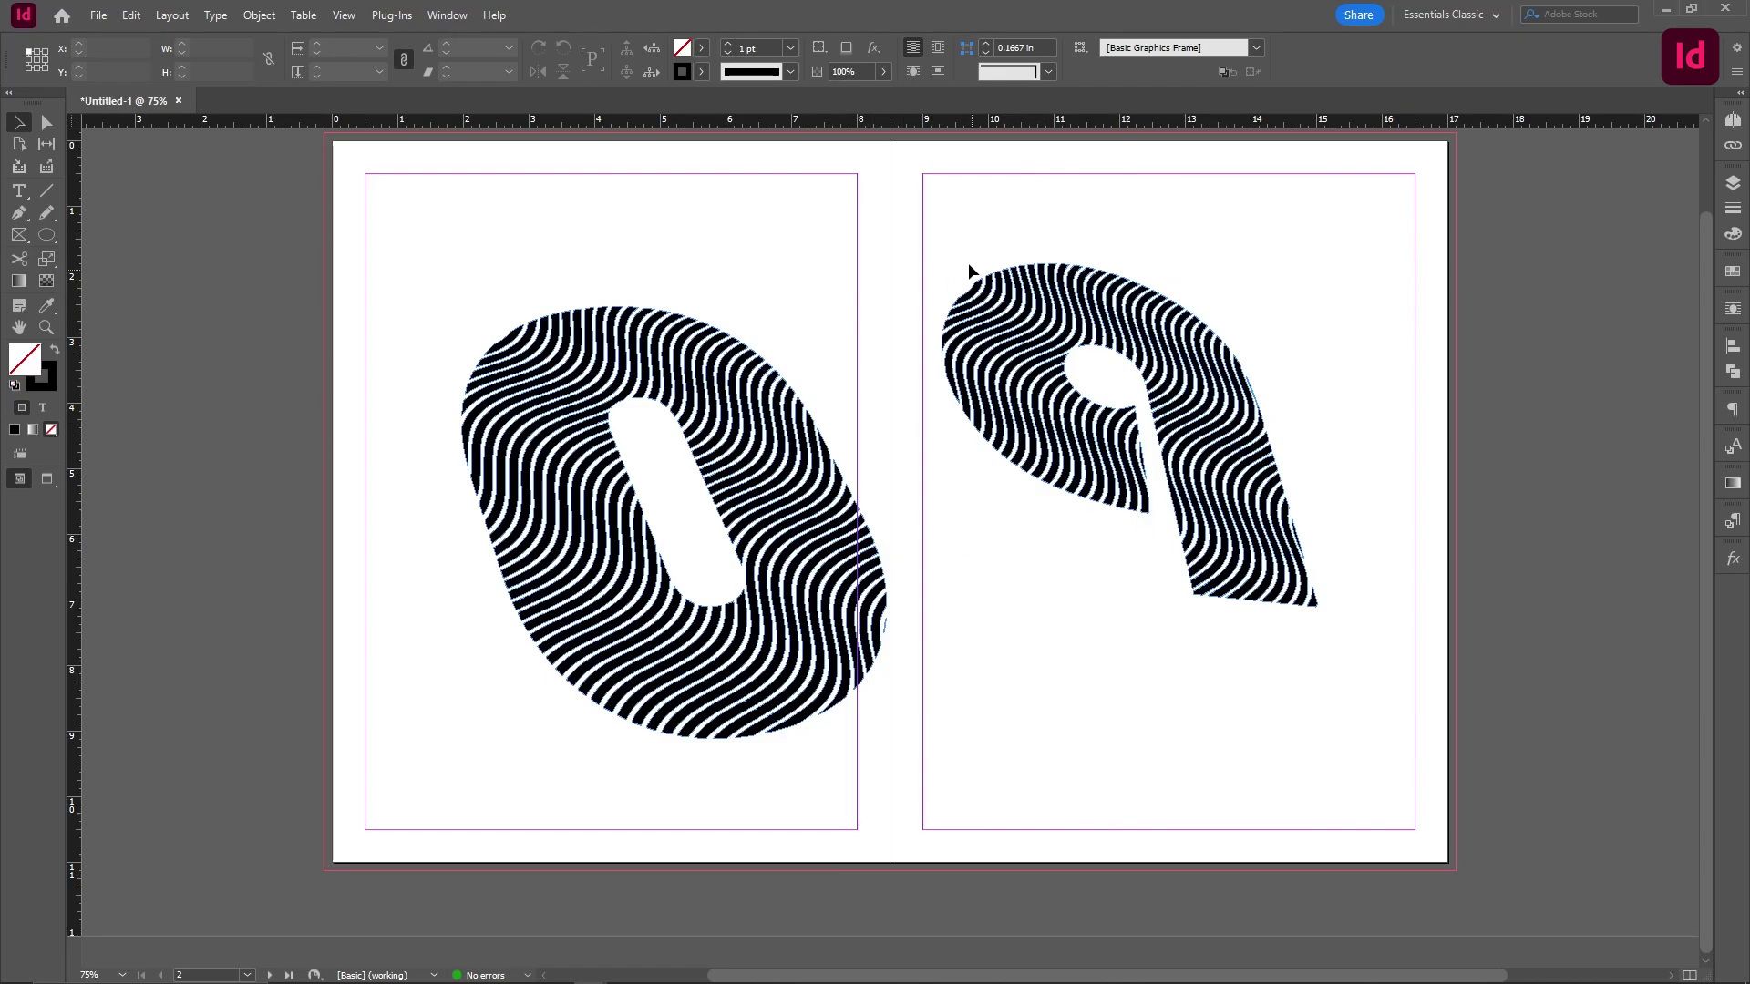
drag(937, 221, 1367, 670)
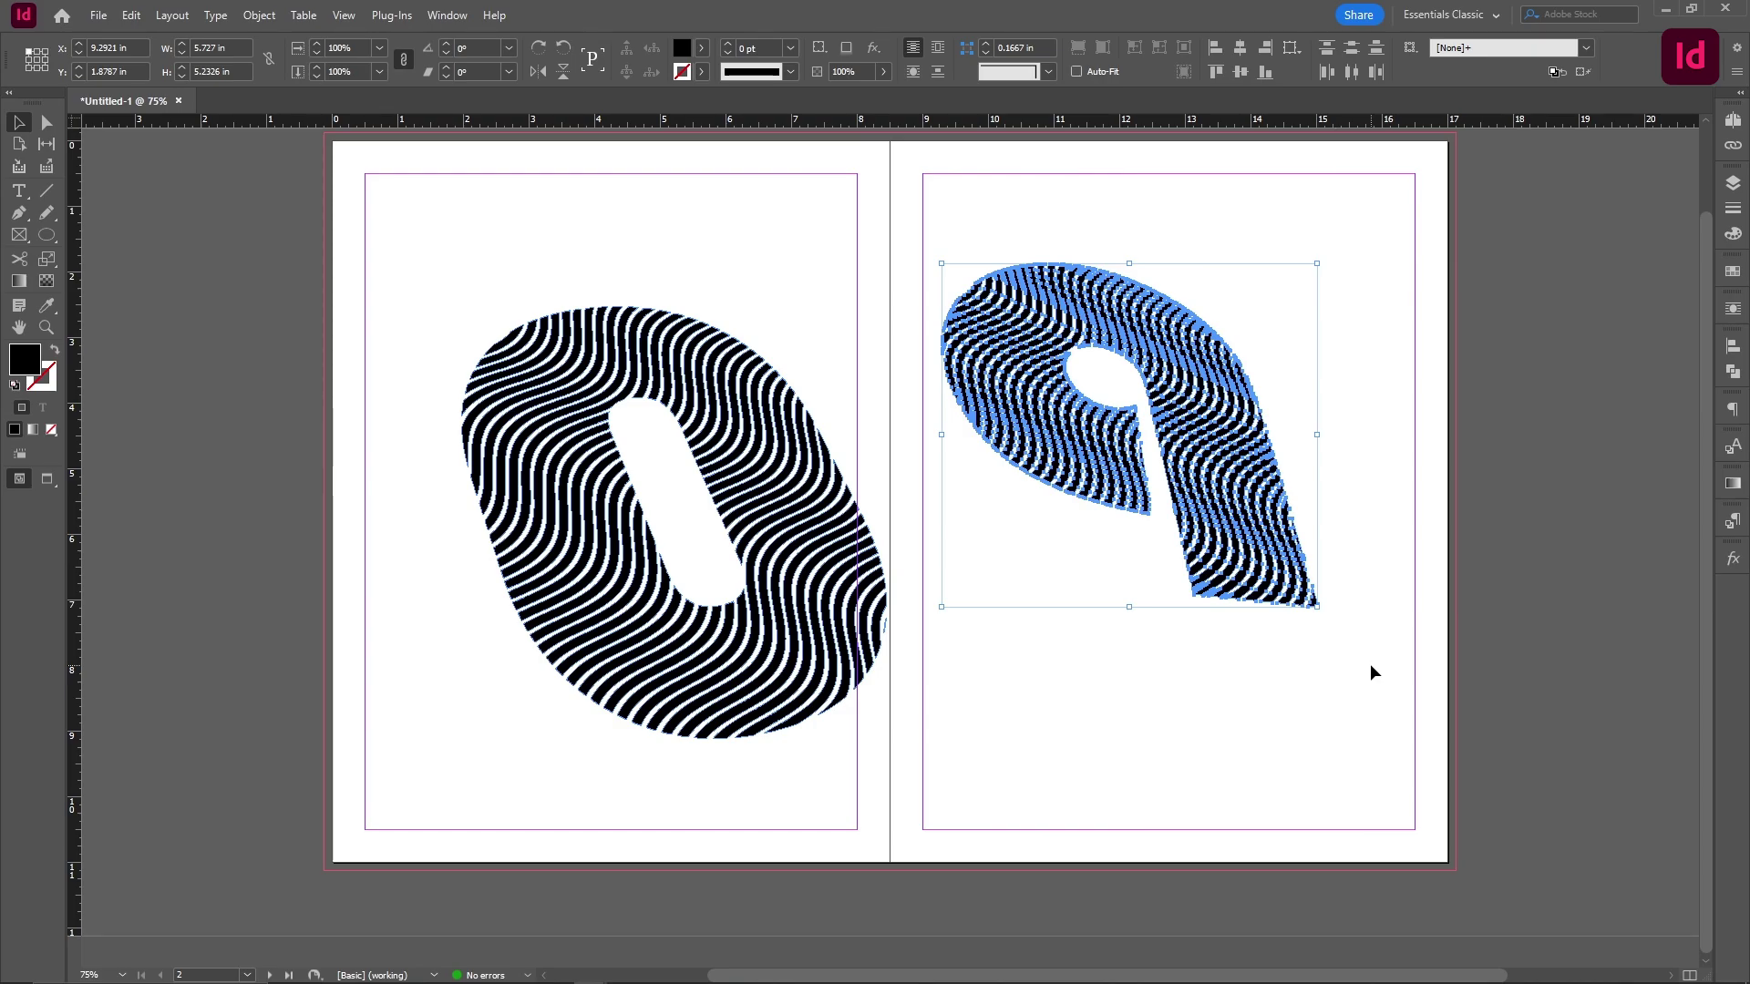
Group the stripes of the 9, then marquee-select and group the stripes of the 0
right_click(1193, 407)
click(1222, 618)
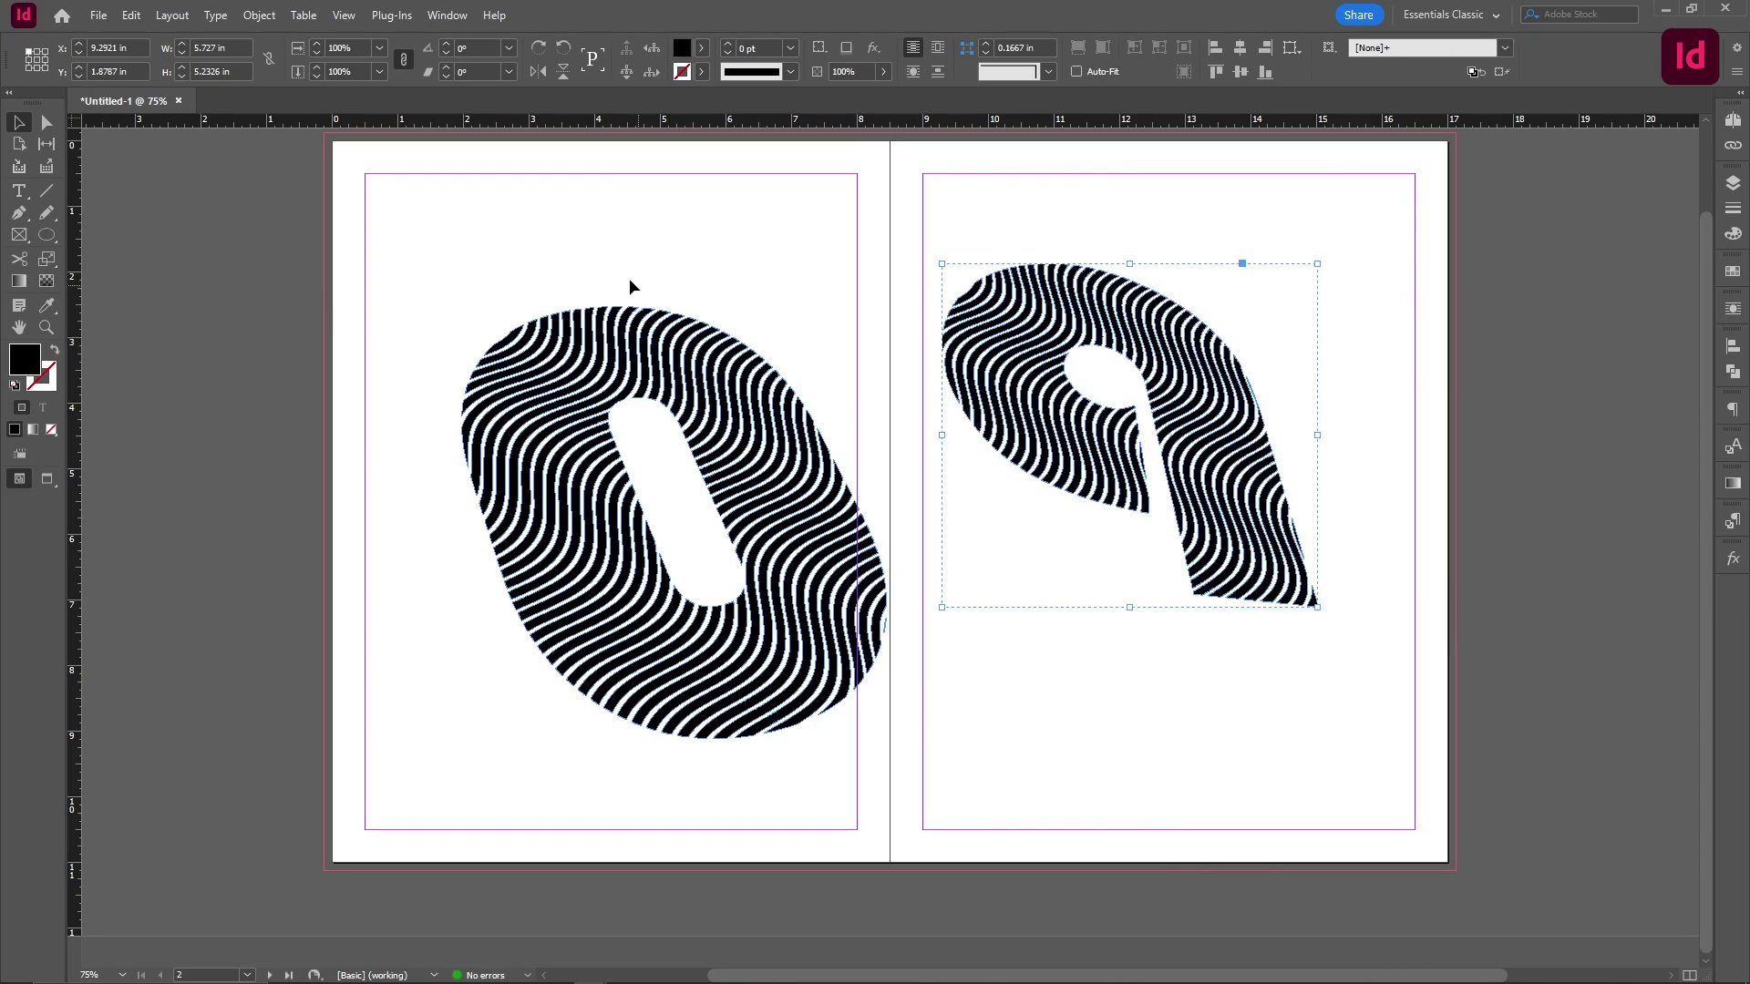
click(489, 315)
drag(488, 316, 930, 784)
right_click(828, 577)
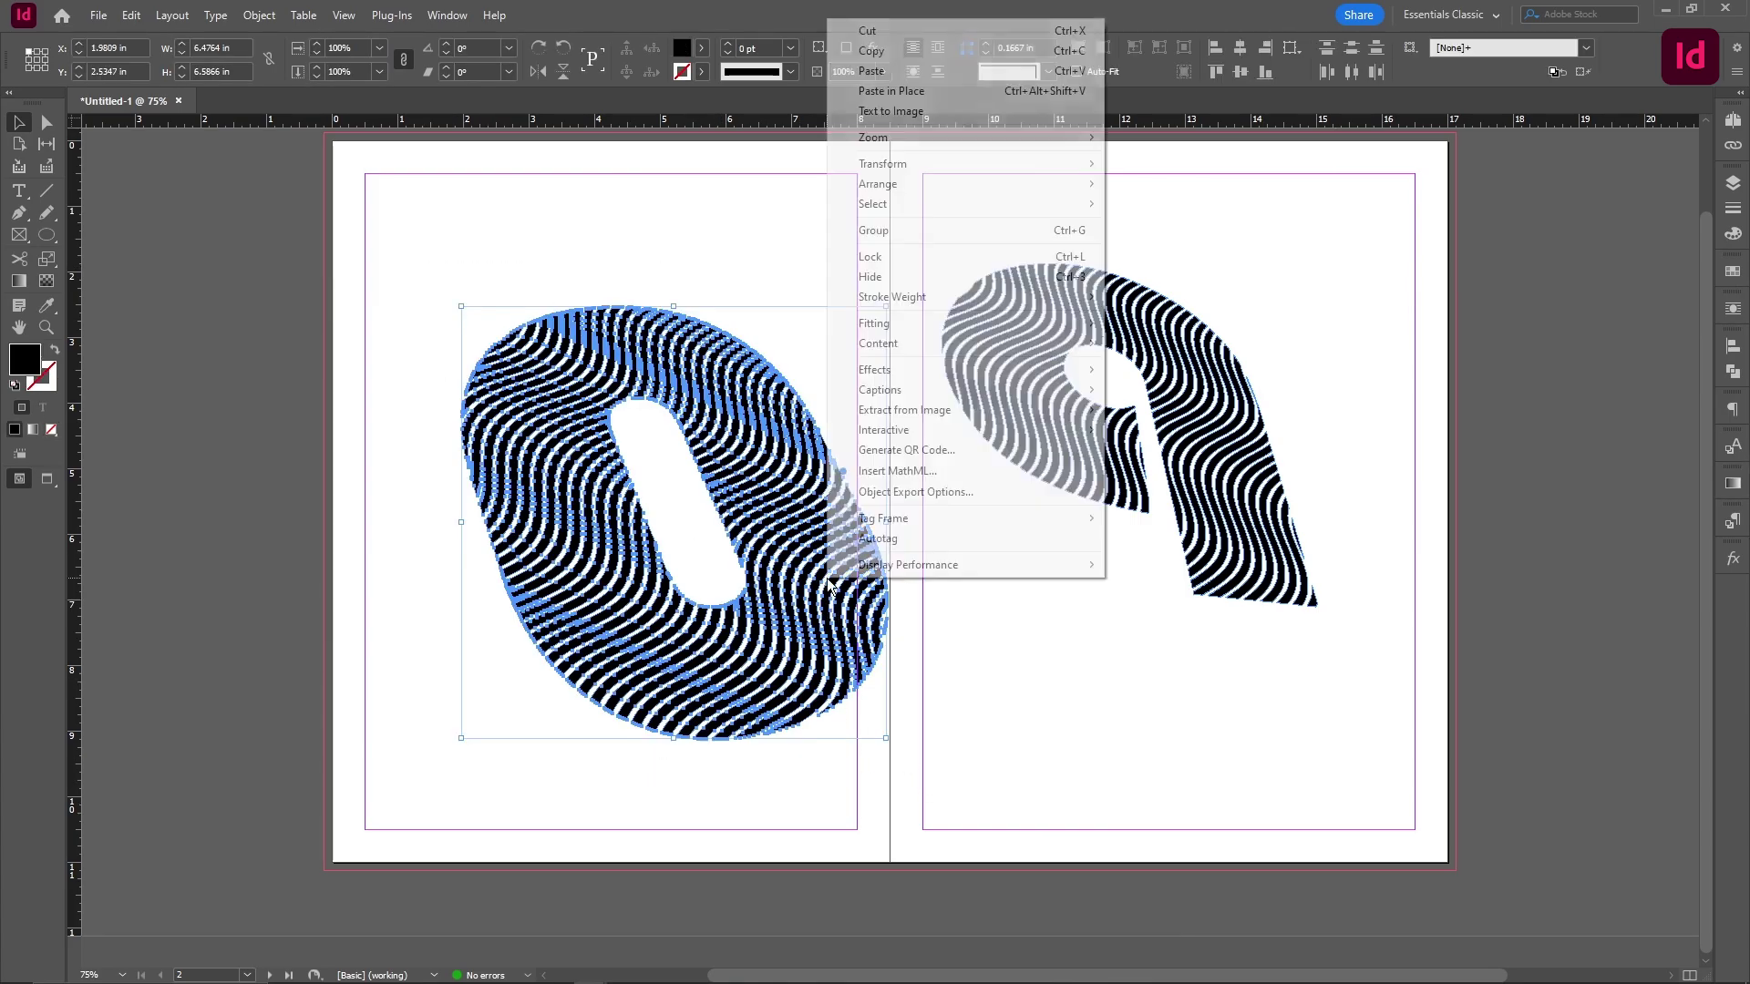
click(964, 232)
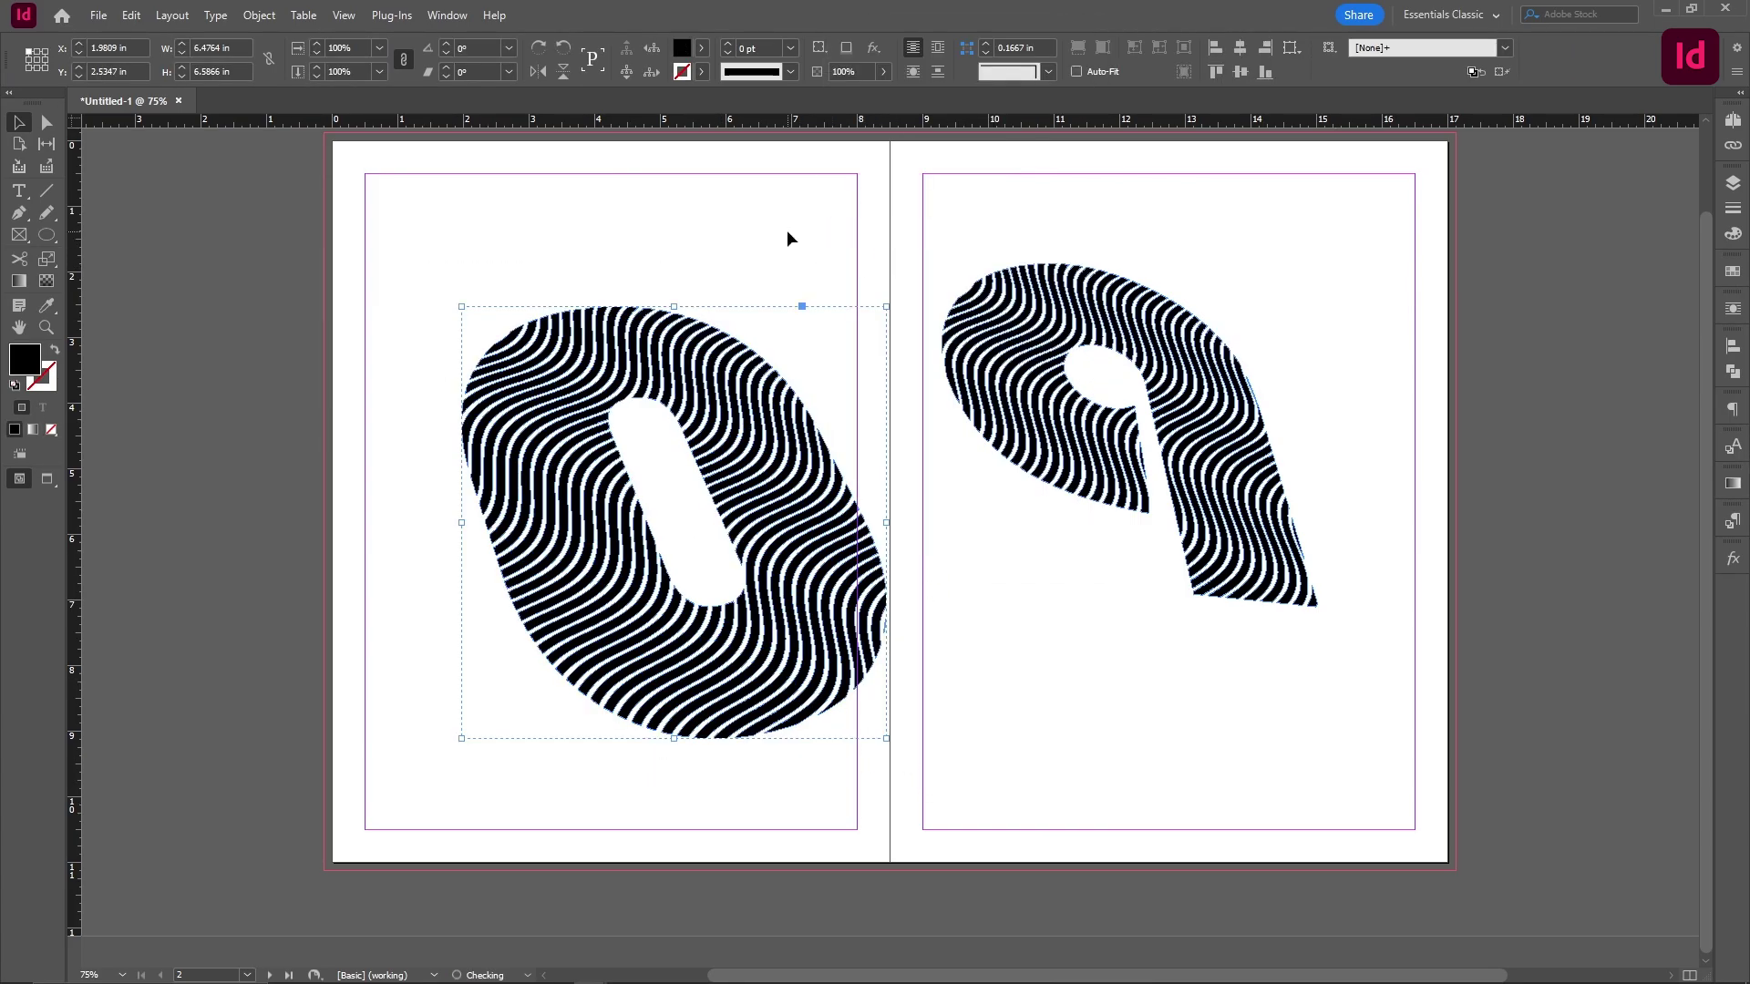
click(791, 234)
Move the 0 and 9 together across the spine in Preview mode, then select both digits
drag(764, 433, 618, 391)
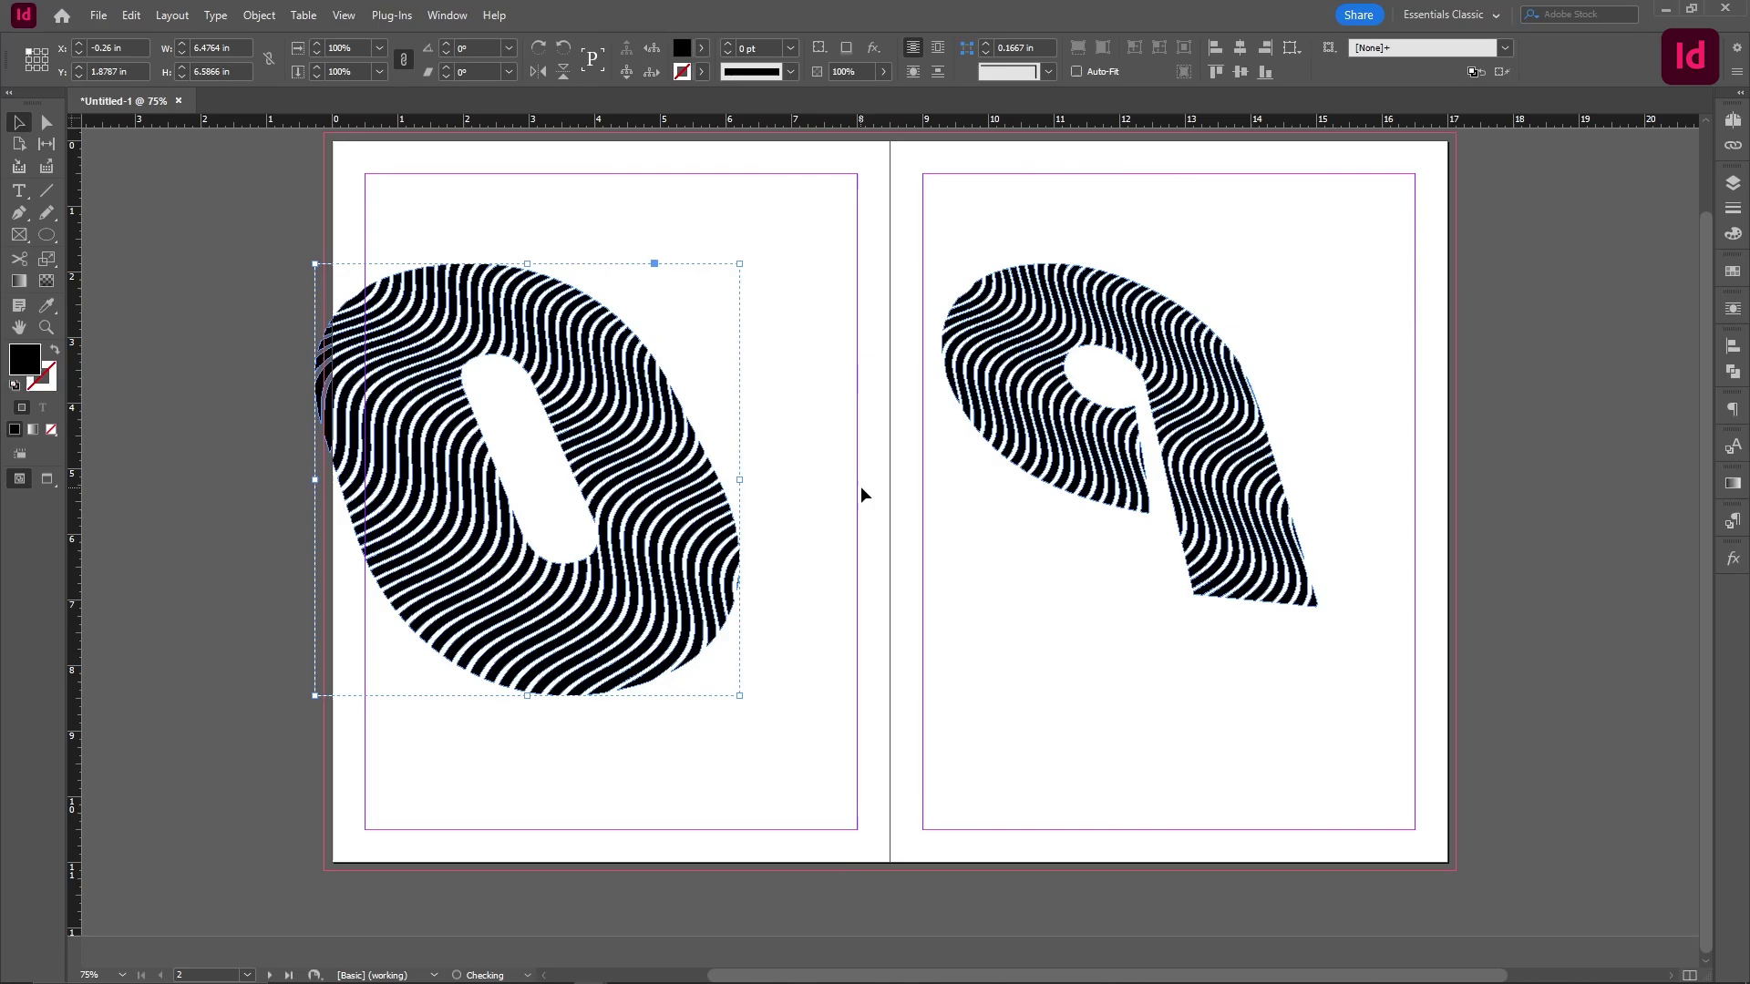
drag(1071, 434, 795, 402)
key(w)
click(1077, 538)
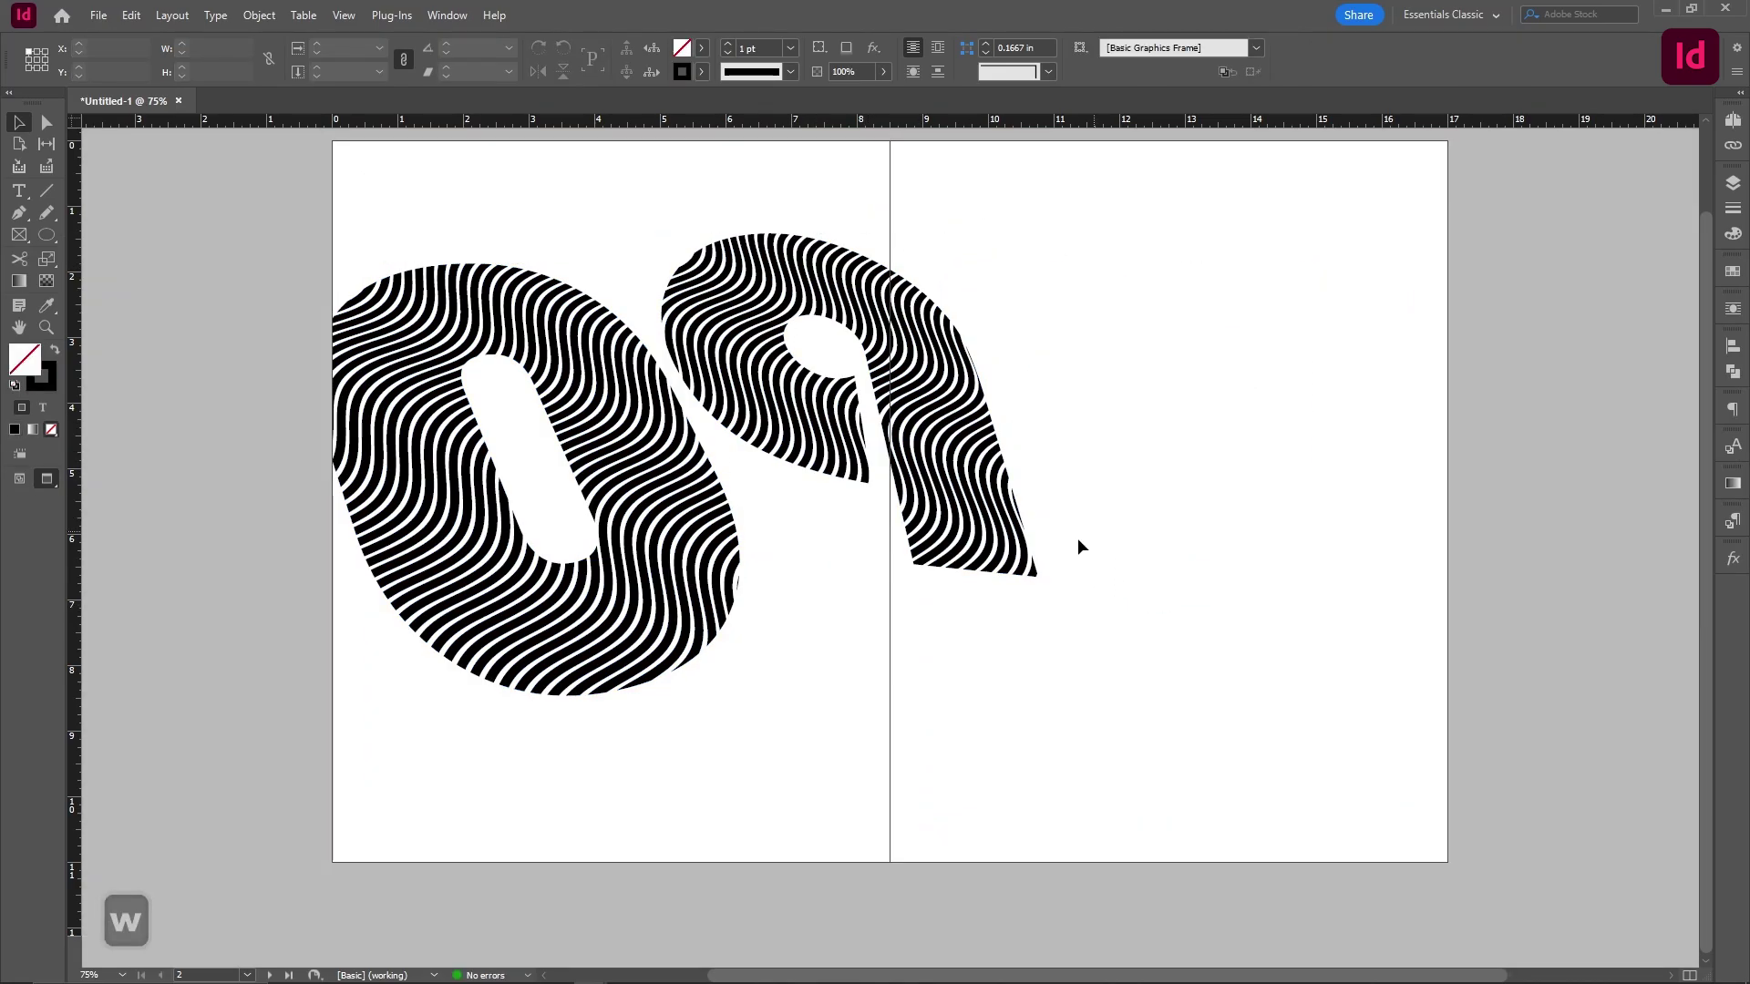
alt+scroll(1076, 542, down, 1)
drag(782, 599, 789, 643)
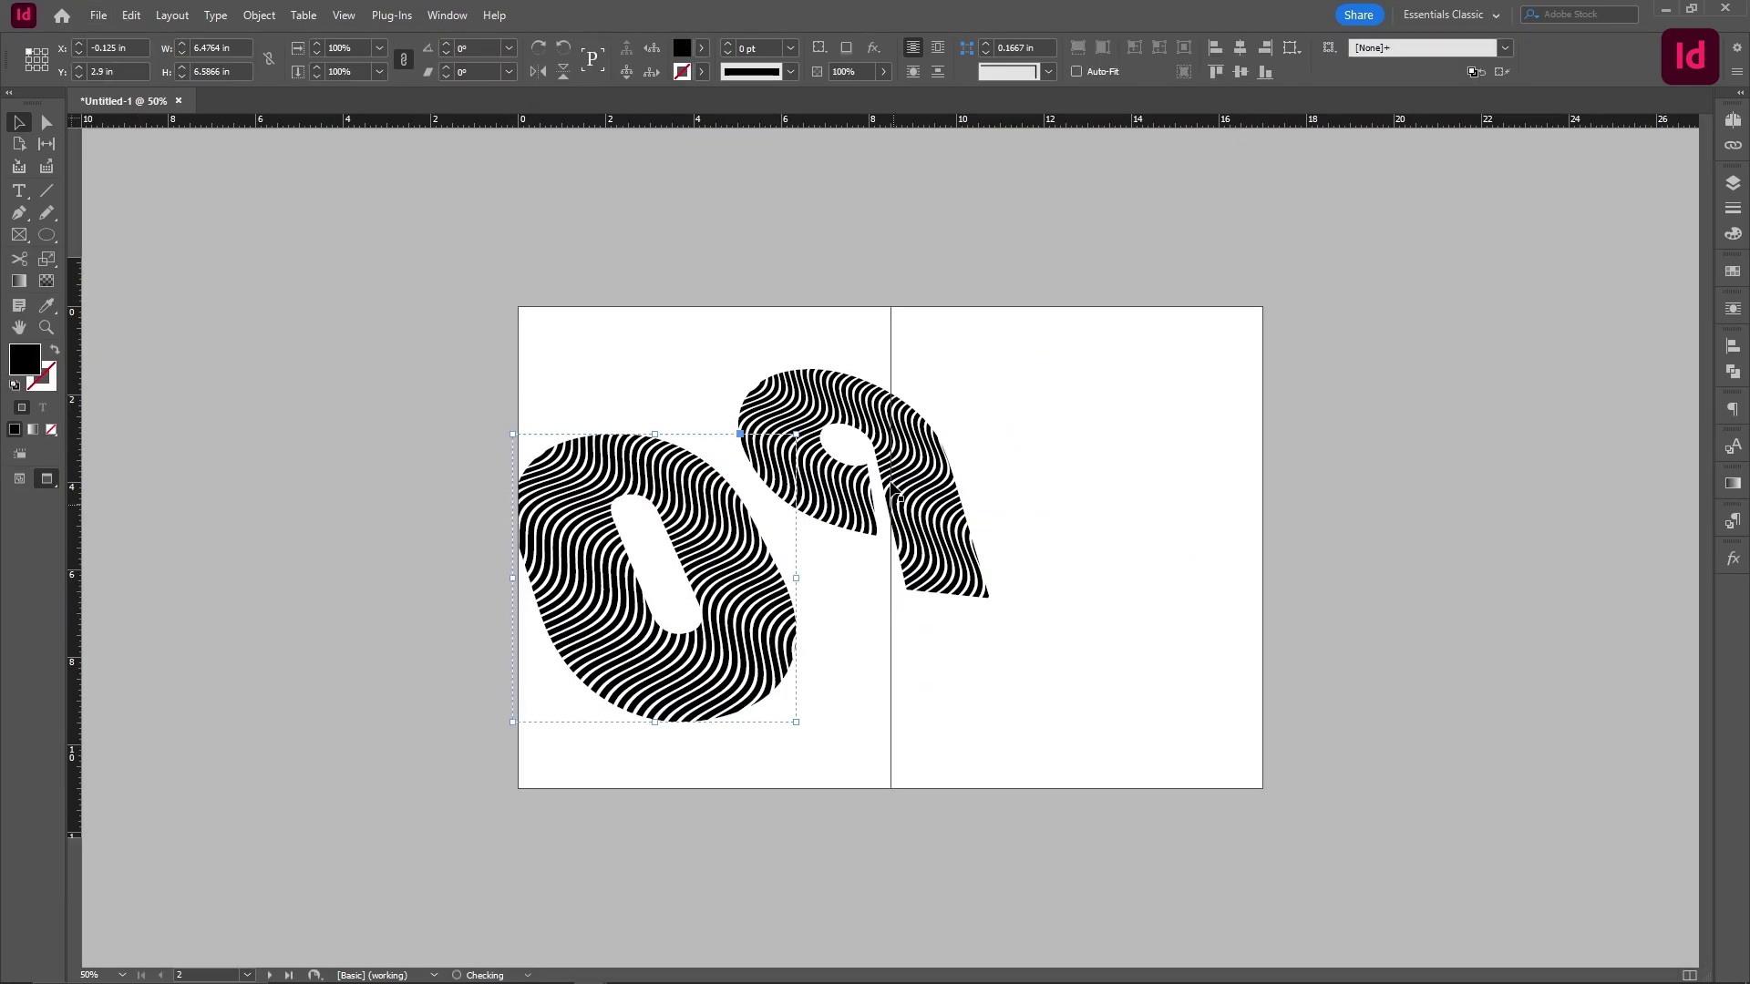
drag(871, 485, 852, 483)
click(770, 657)
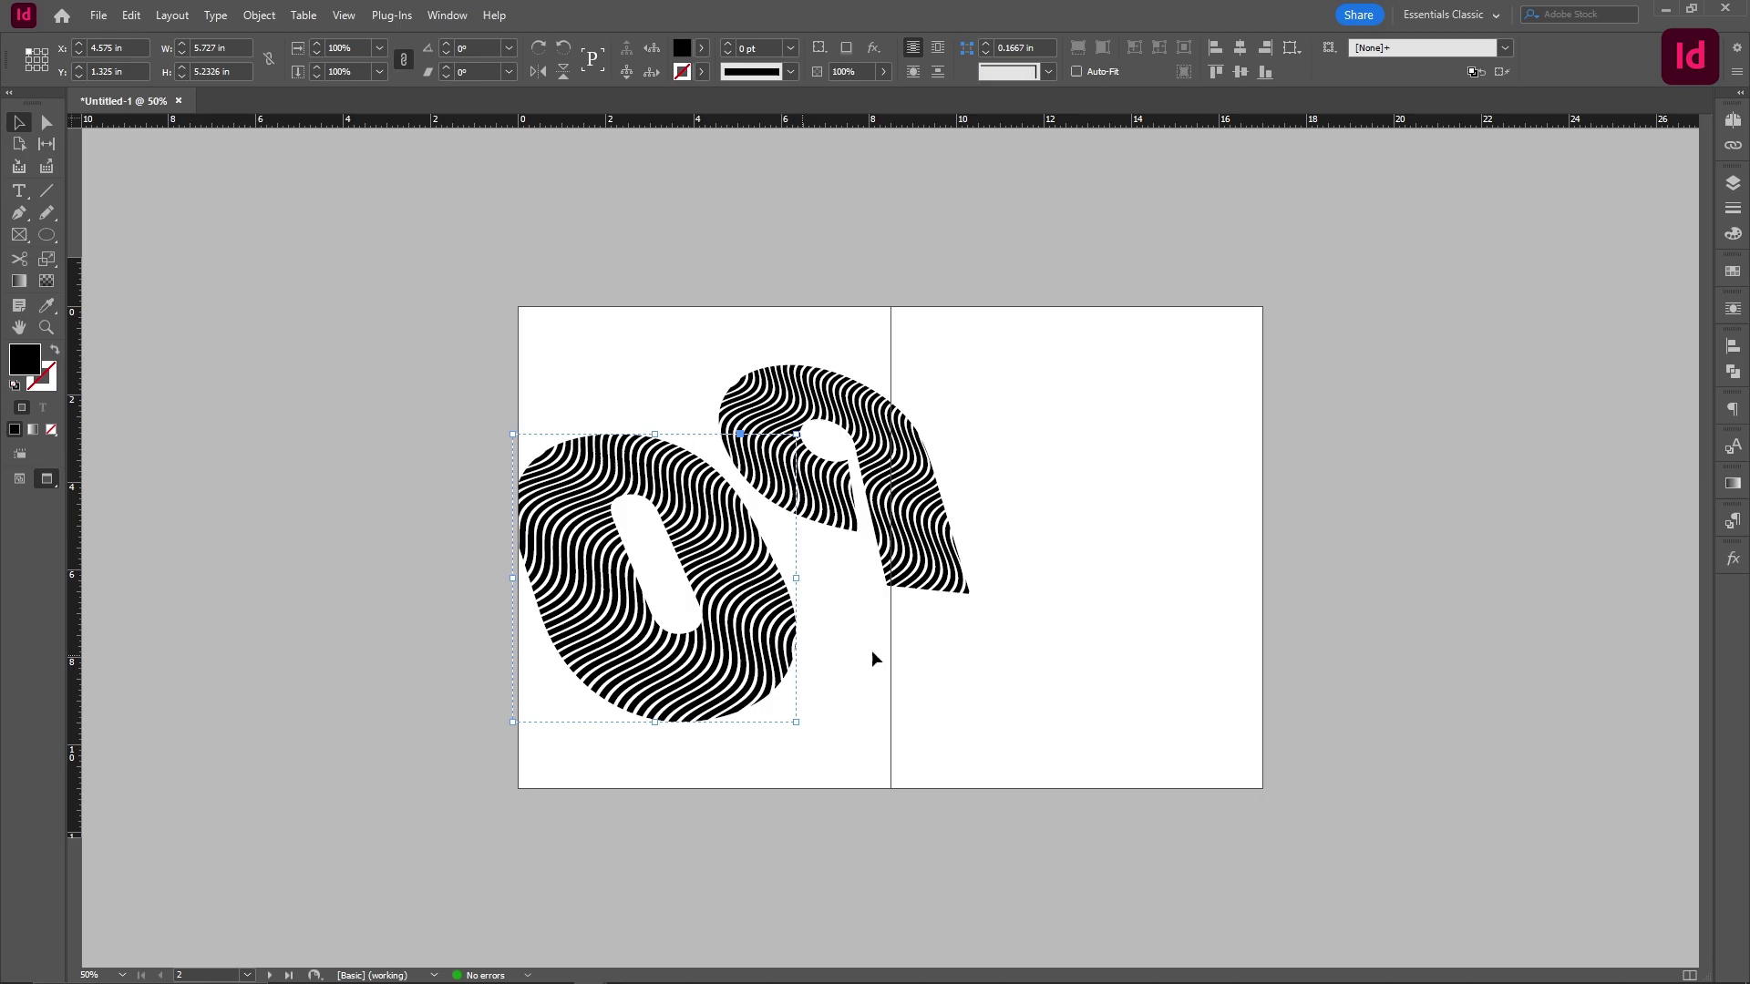
shift+click(904, 564)
Enlarge the 0 and 9 together proportionally, then show guides again and zoom in
drag(966, 723, 1039, 762)
click(1074, 657)
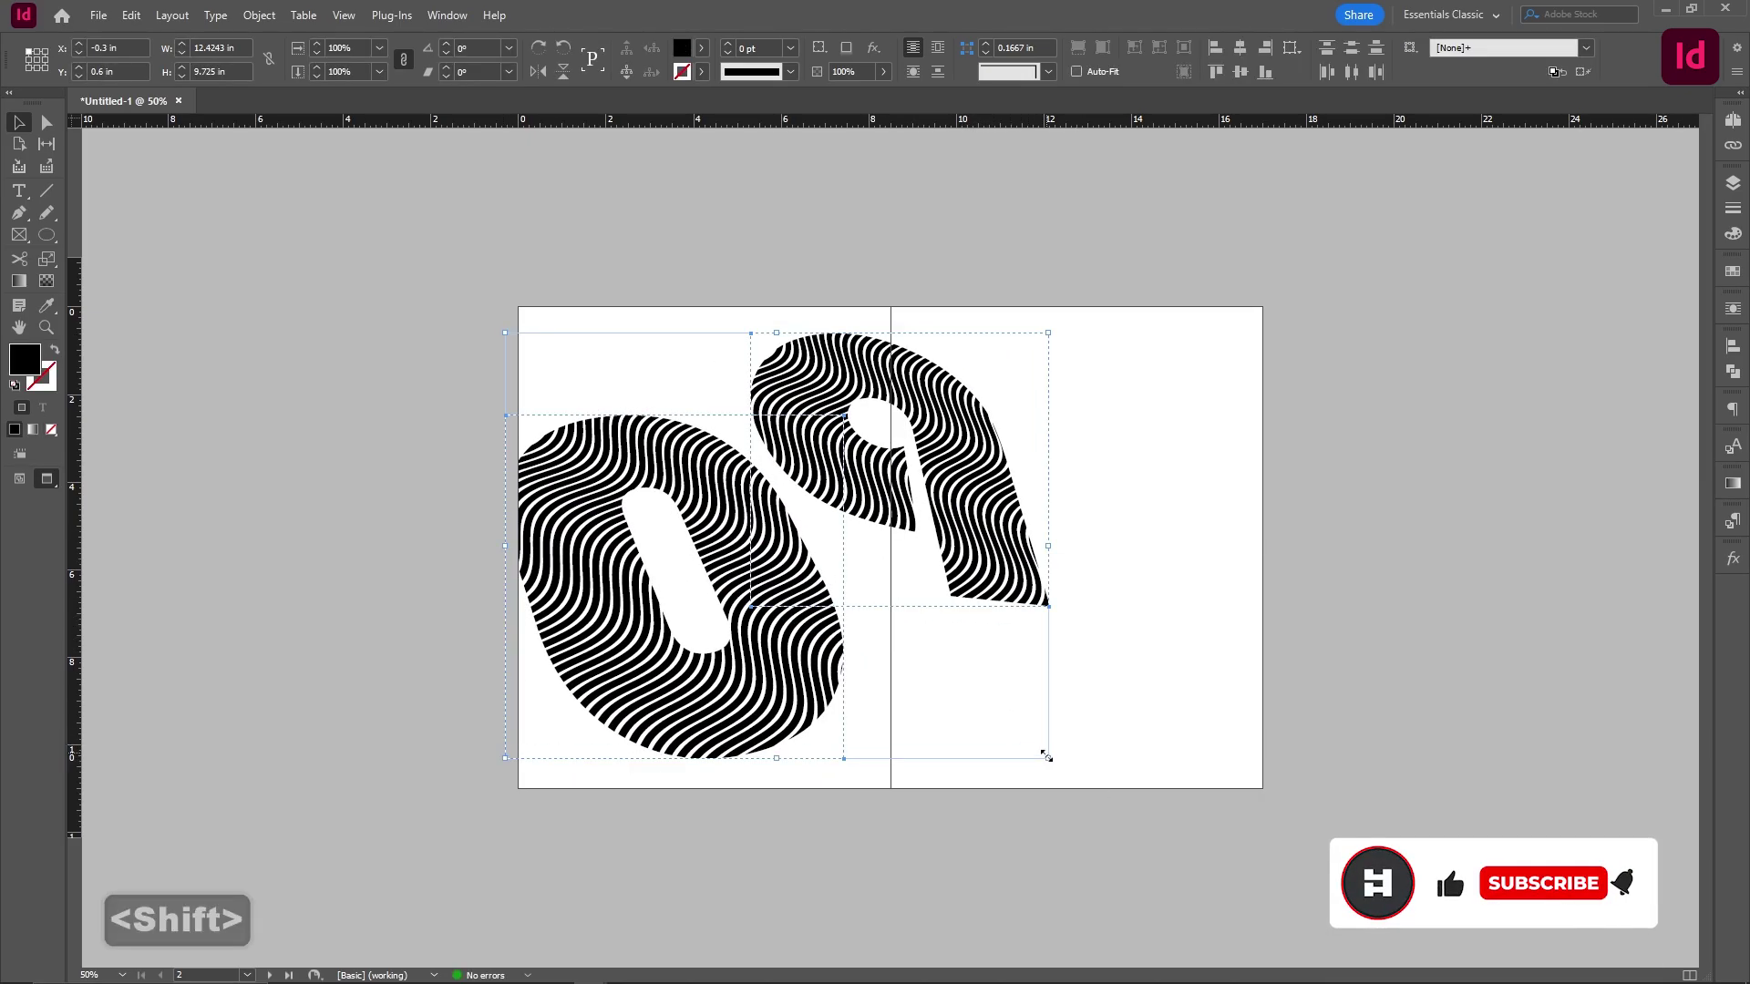
click(1124, 466)
key(w)
key(ctrl+equal)
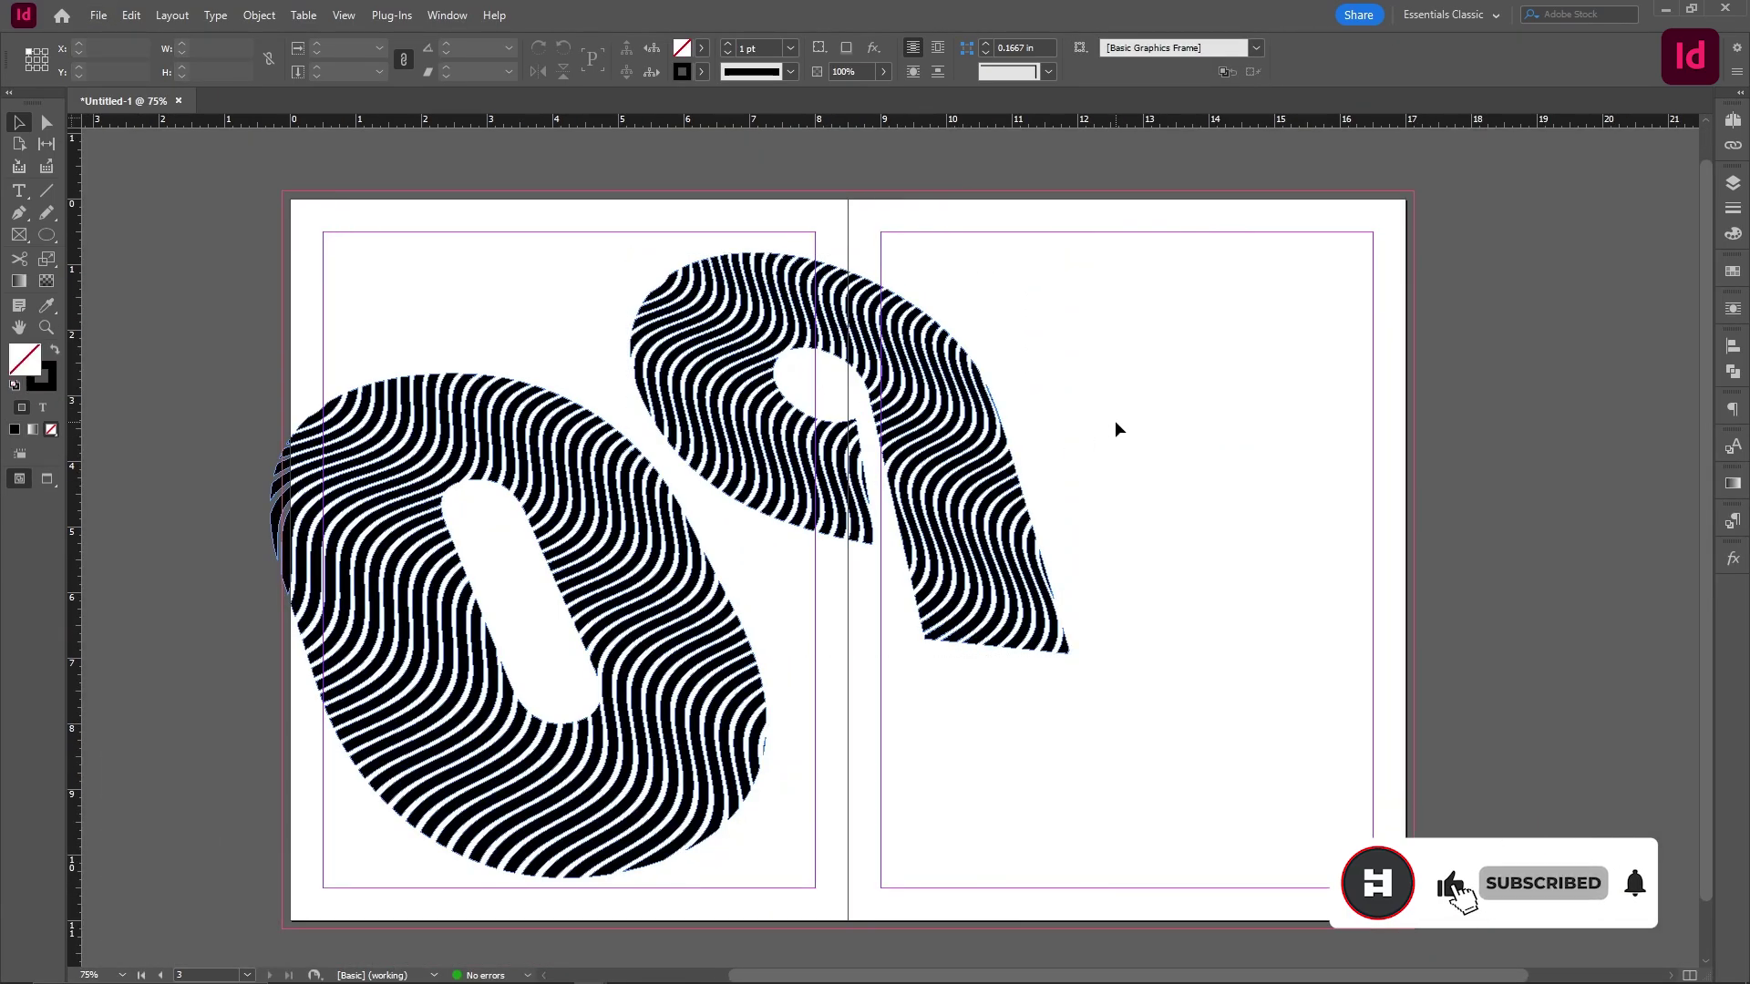
Ungroup the stripes of the 9 and of the 0
click(939, 454)
right_click(913, 456)
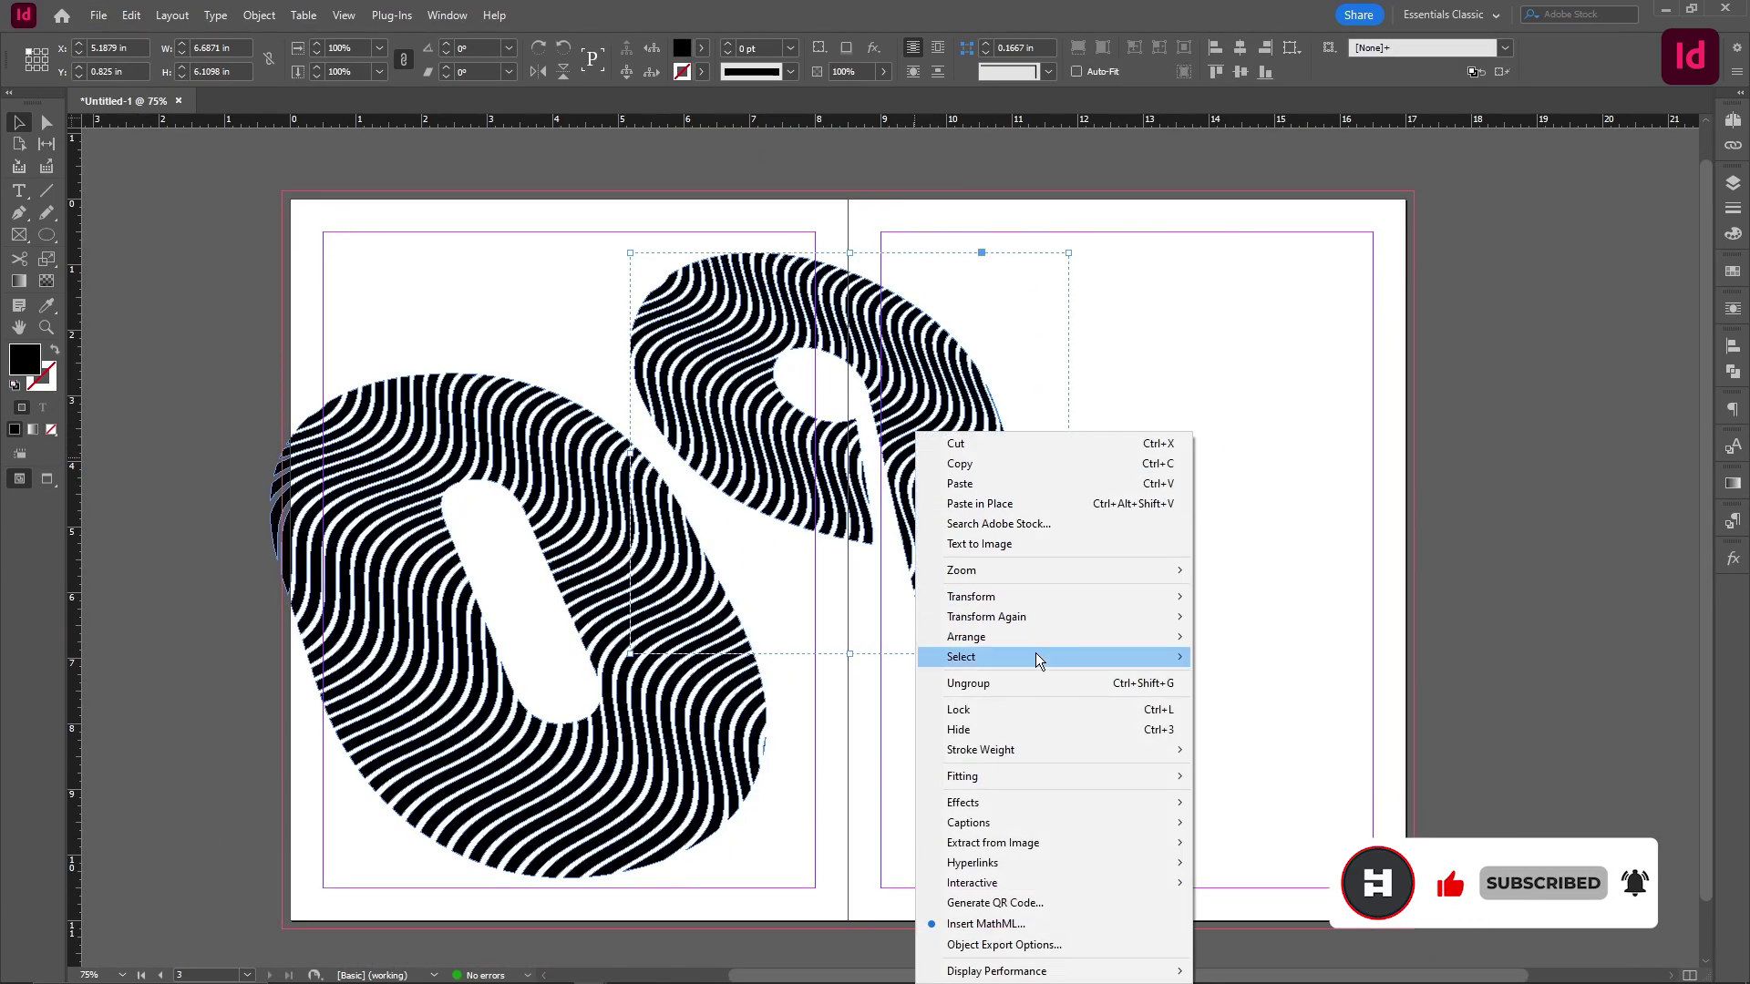
click(1023, 687)
click(480, 407)
right_click(480, 407)
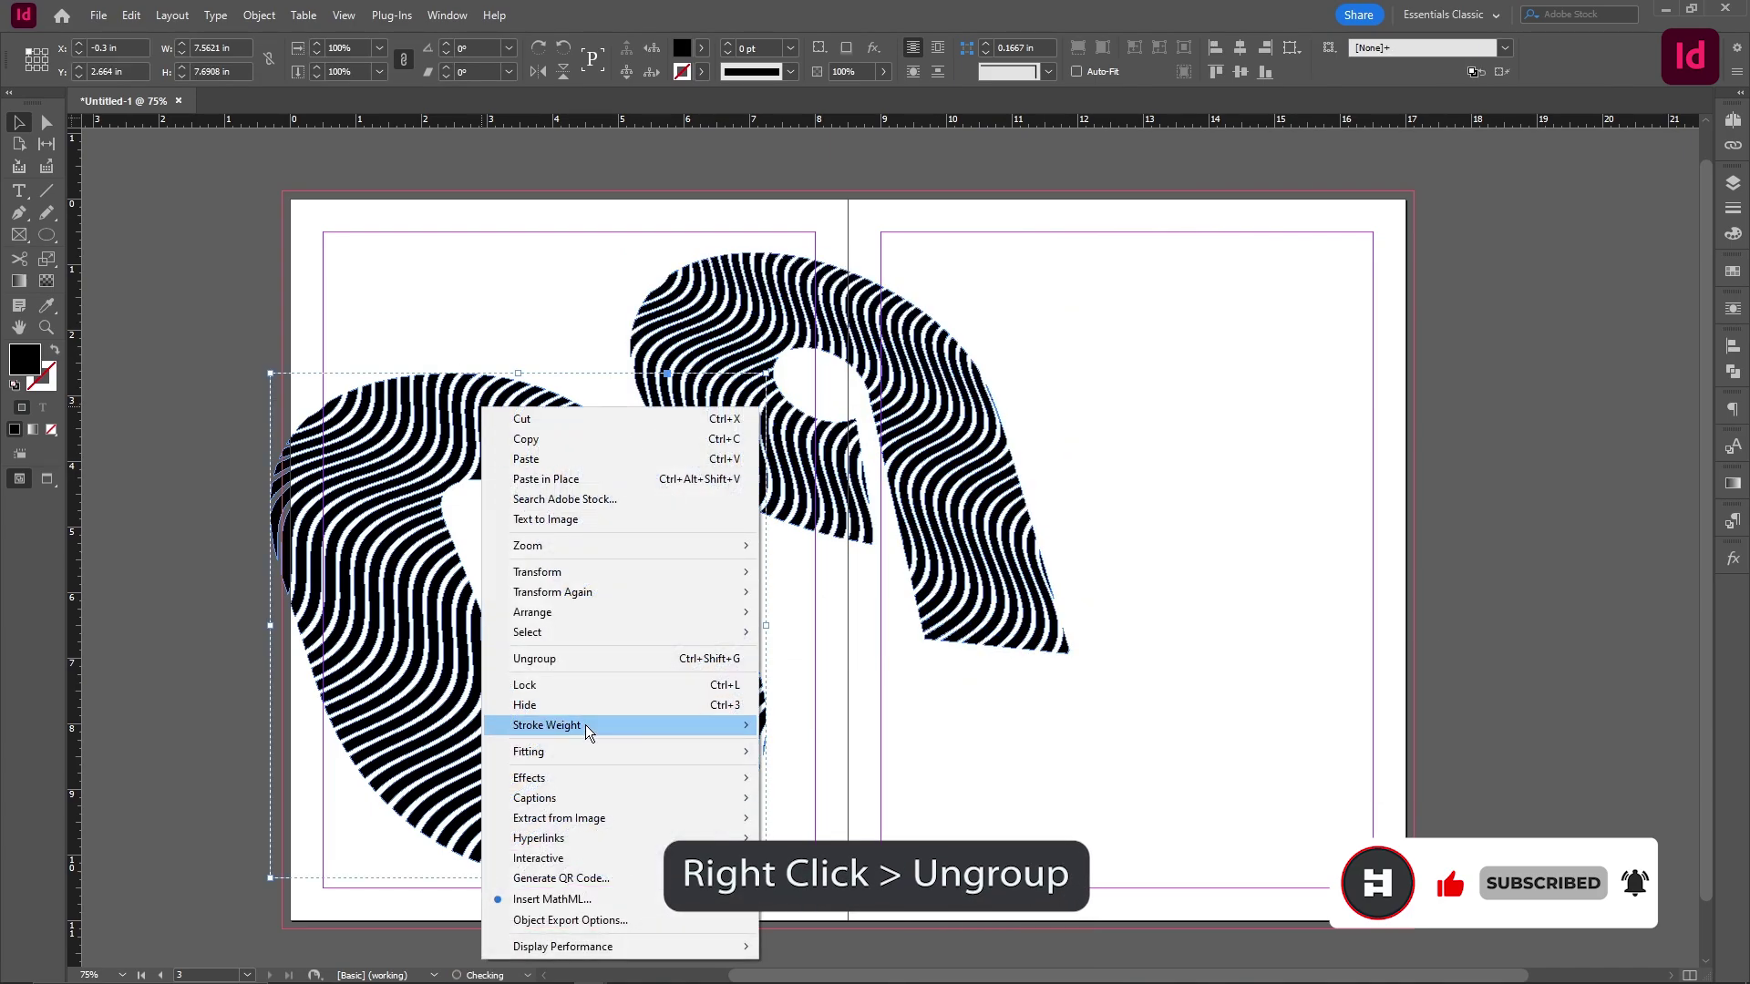
click(528, 660)
click(444, 247)
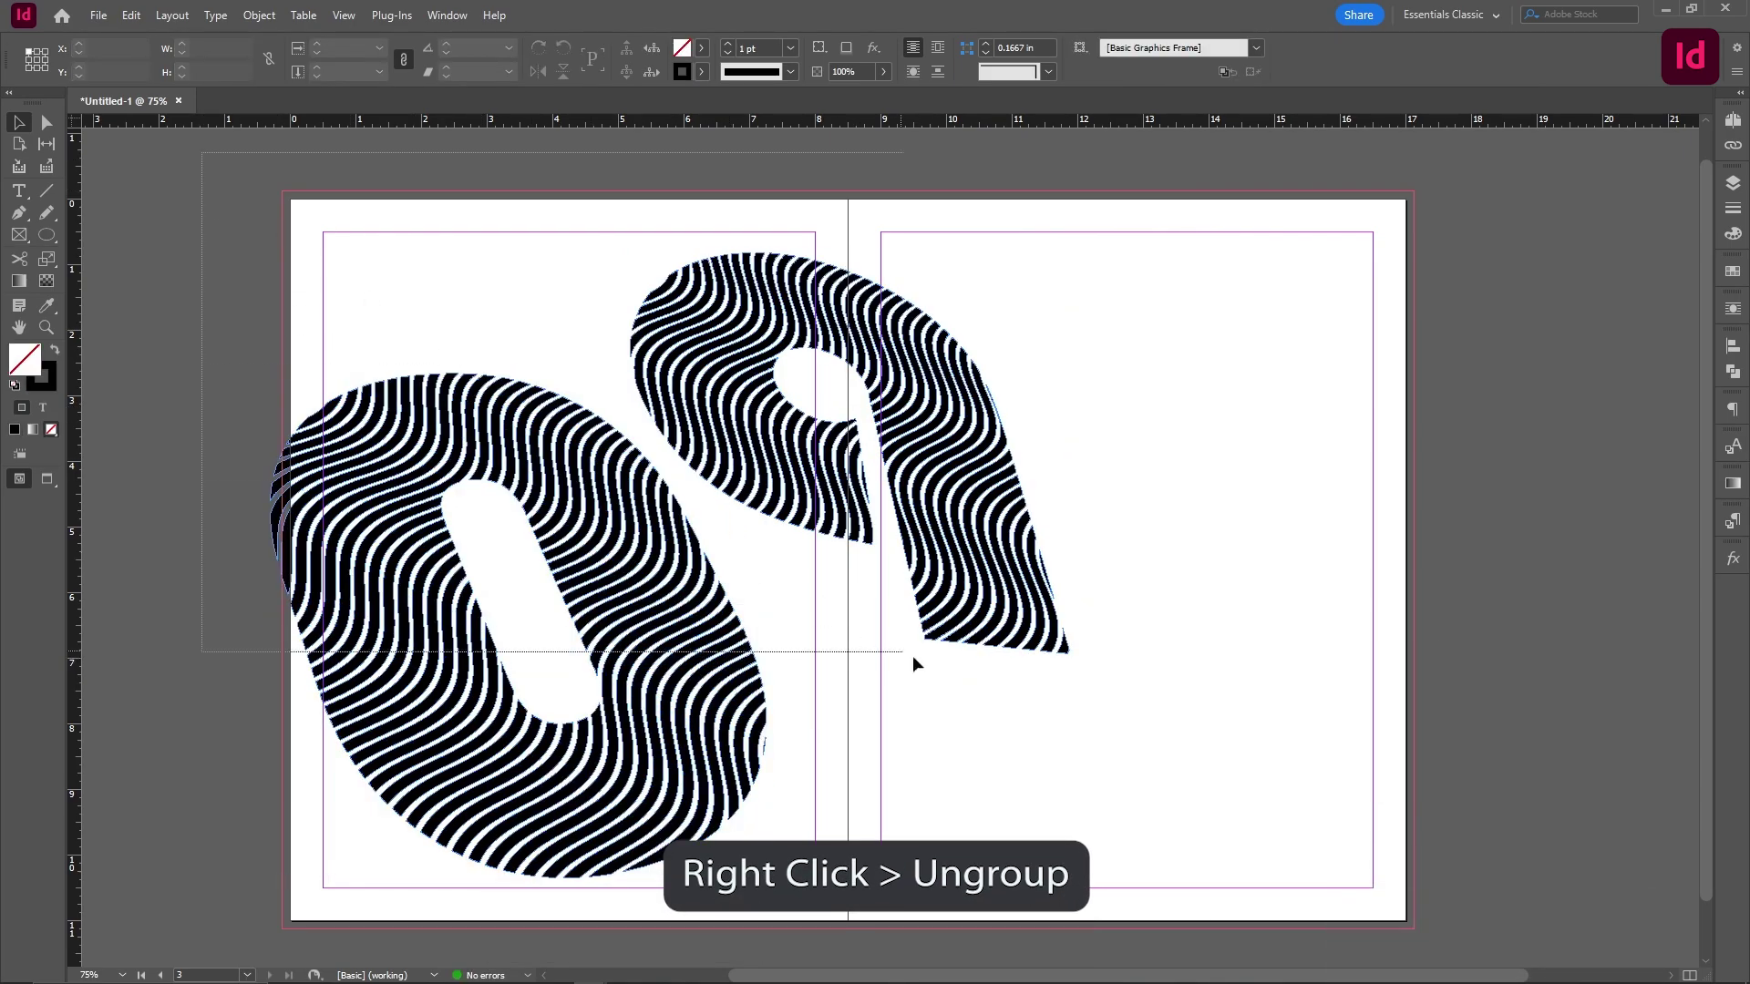
Select every stripe of both digits and combine them with Object > Paths > Make Compound Path
drag(915, 664, 1184, 911)
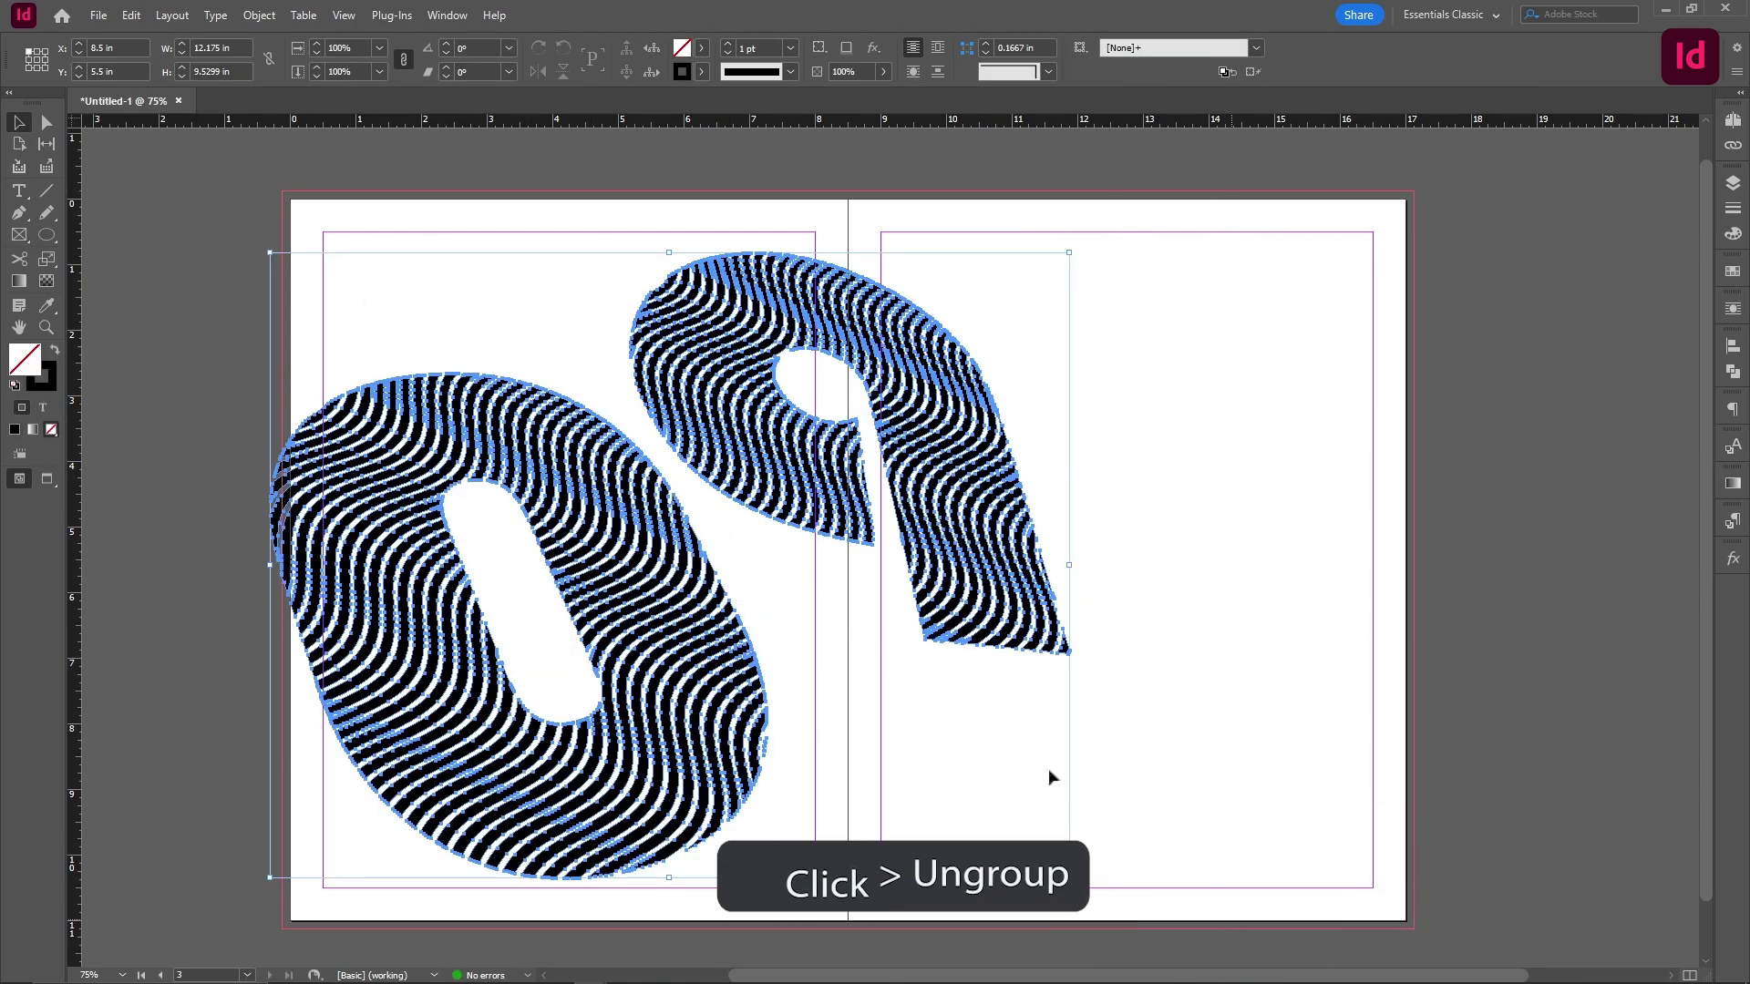
click(259, 15)
mouse_move(414, 625)
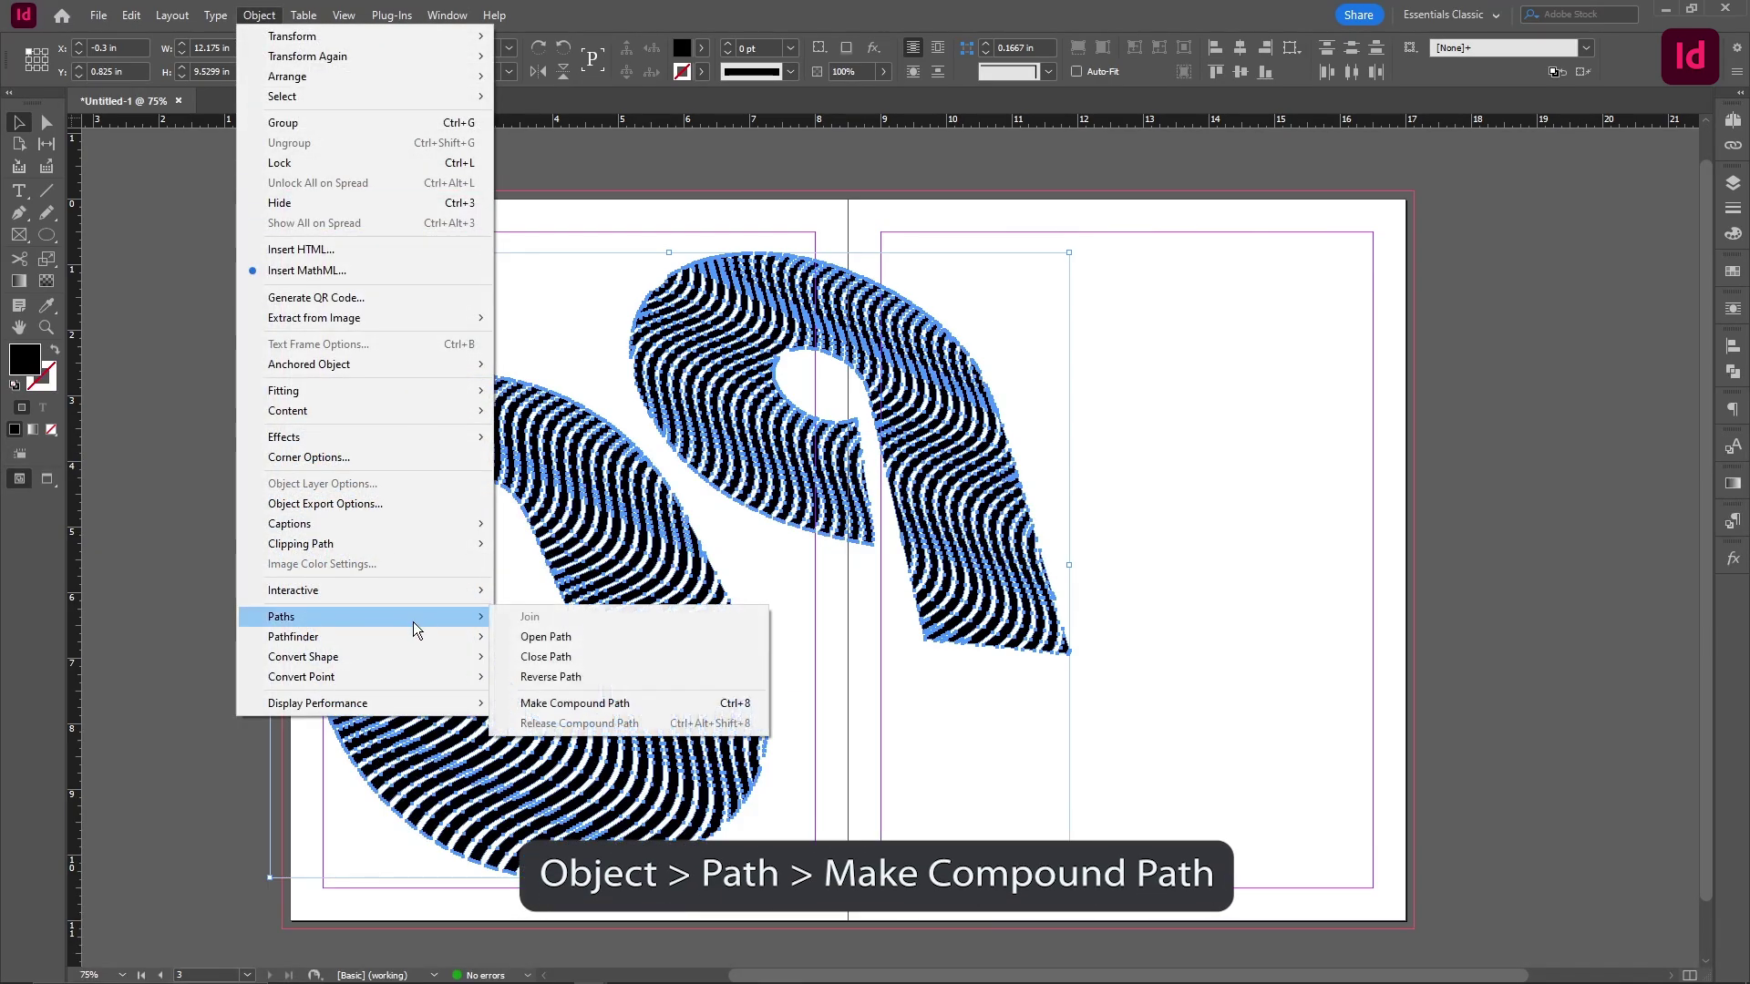
click(575, 703)
click(1188, 533)
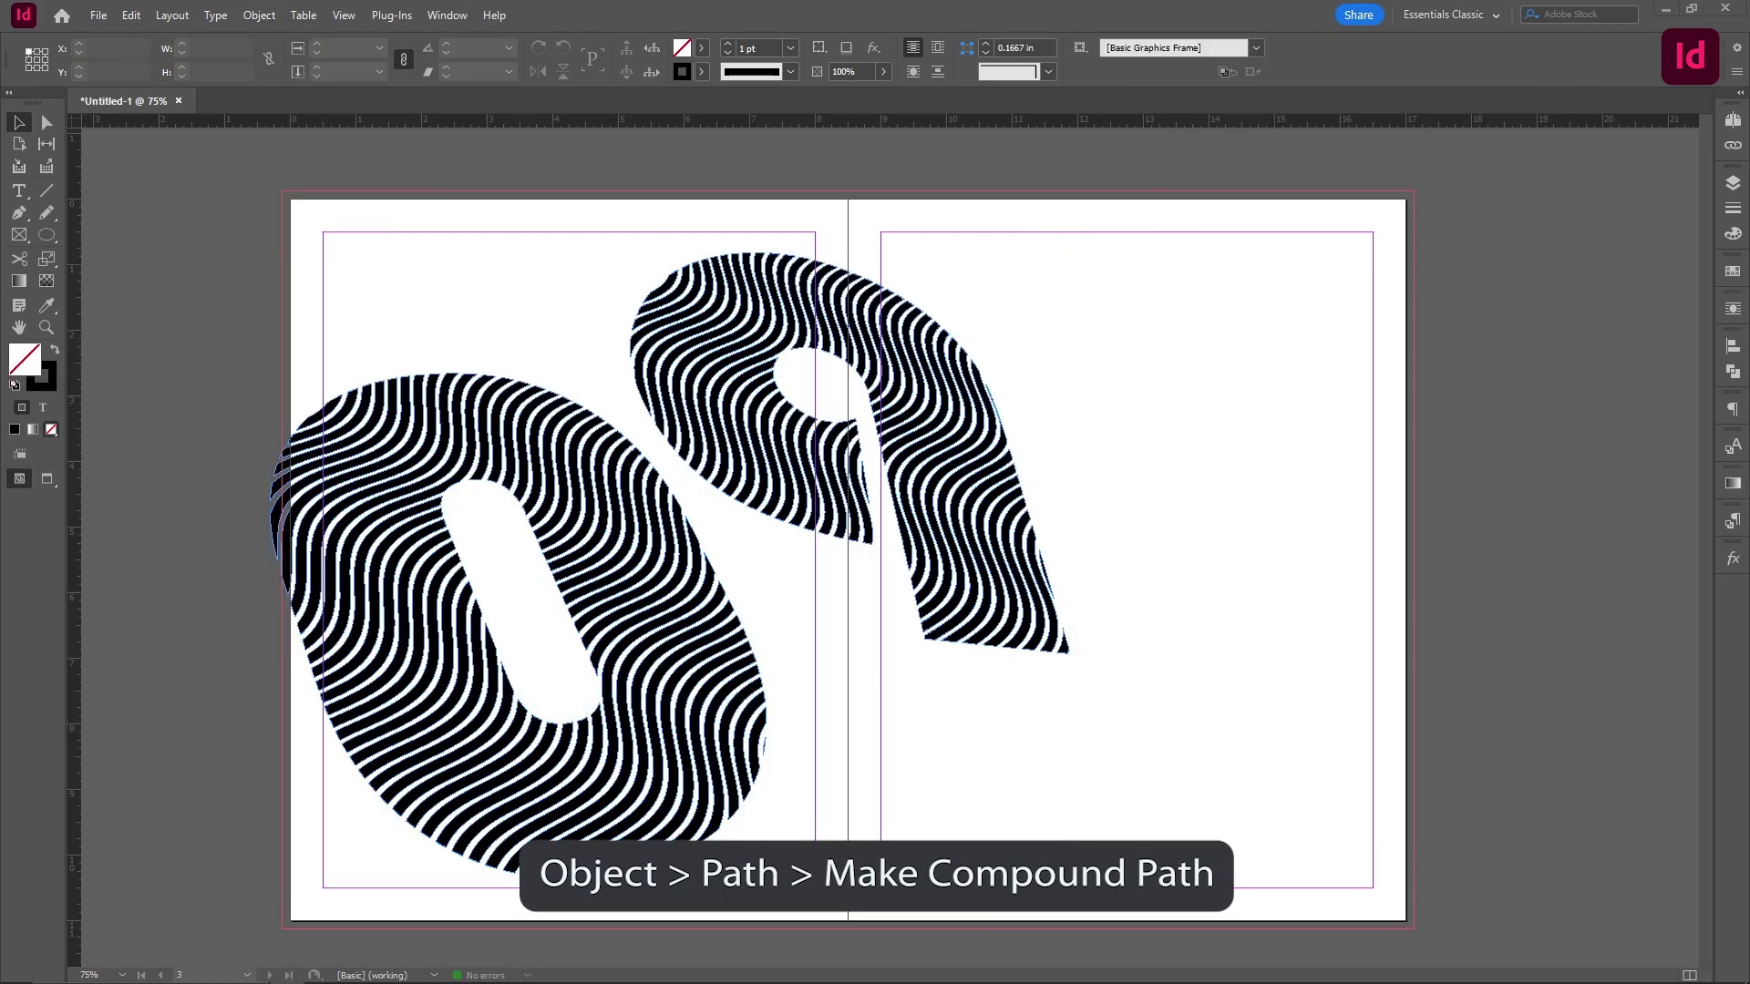
Place the blue-and-orange photo inside the striped 09 compound path
scroll(359, 484, left, 3)
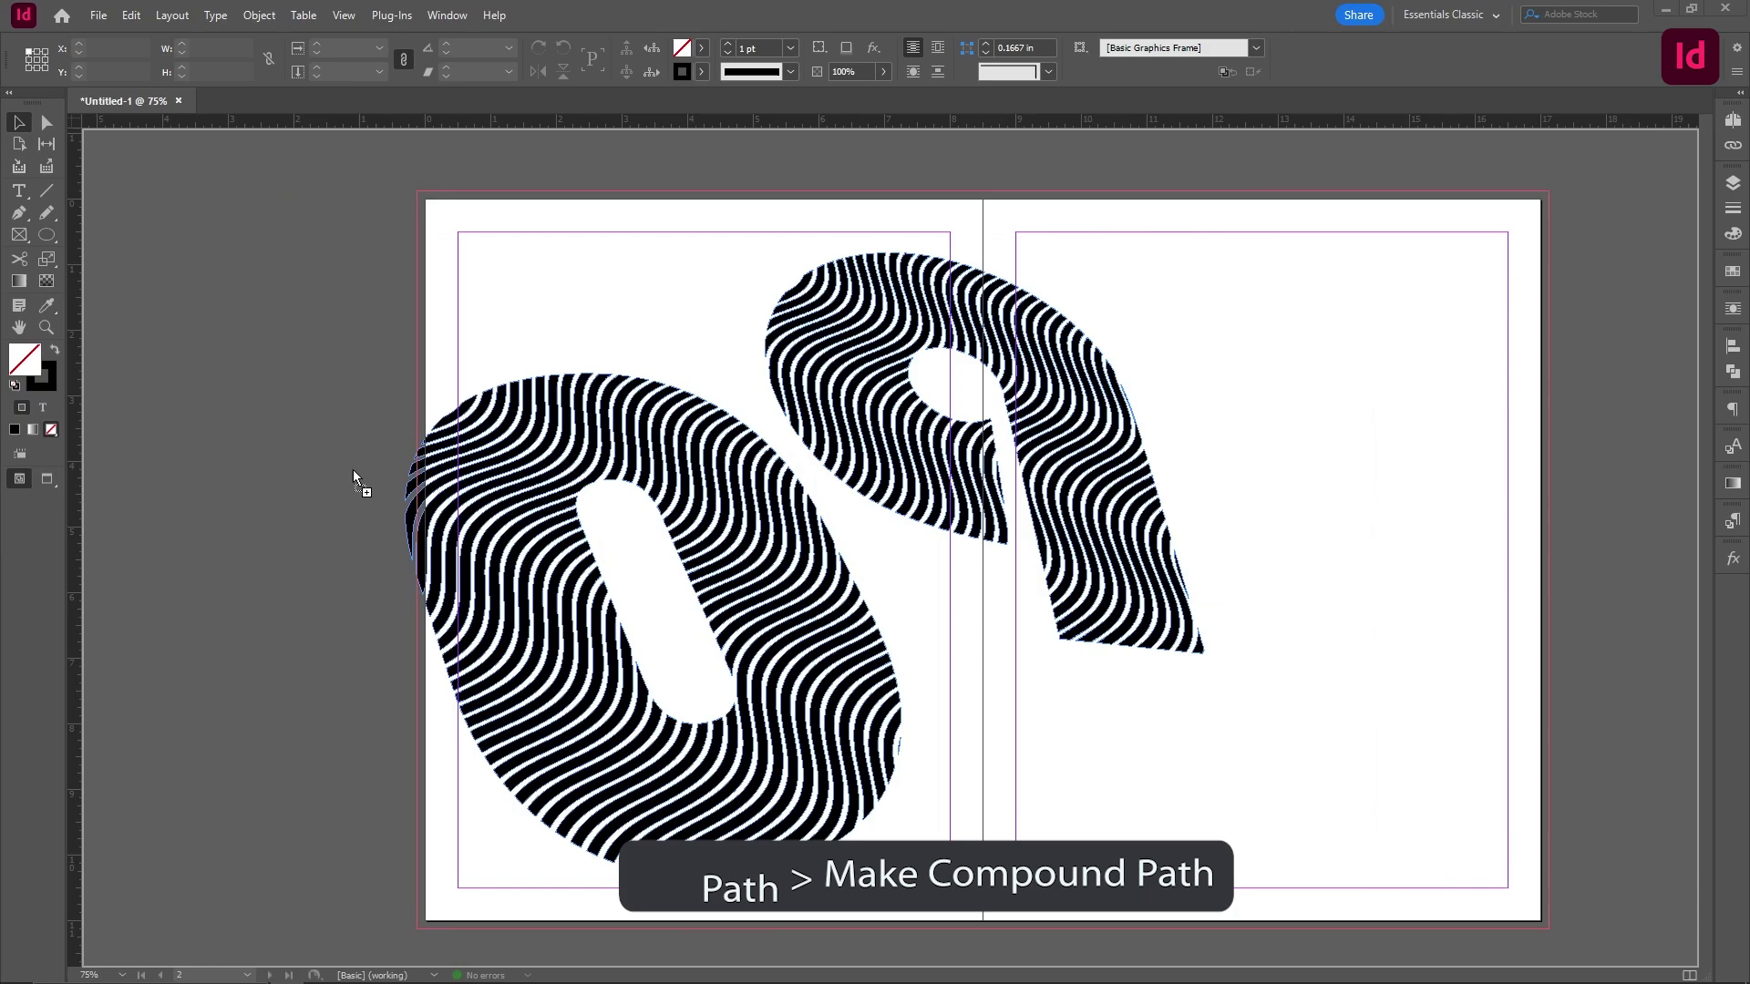
click(623, 441)
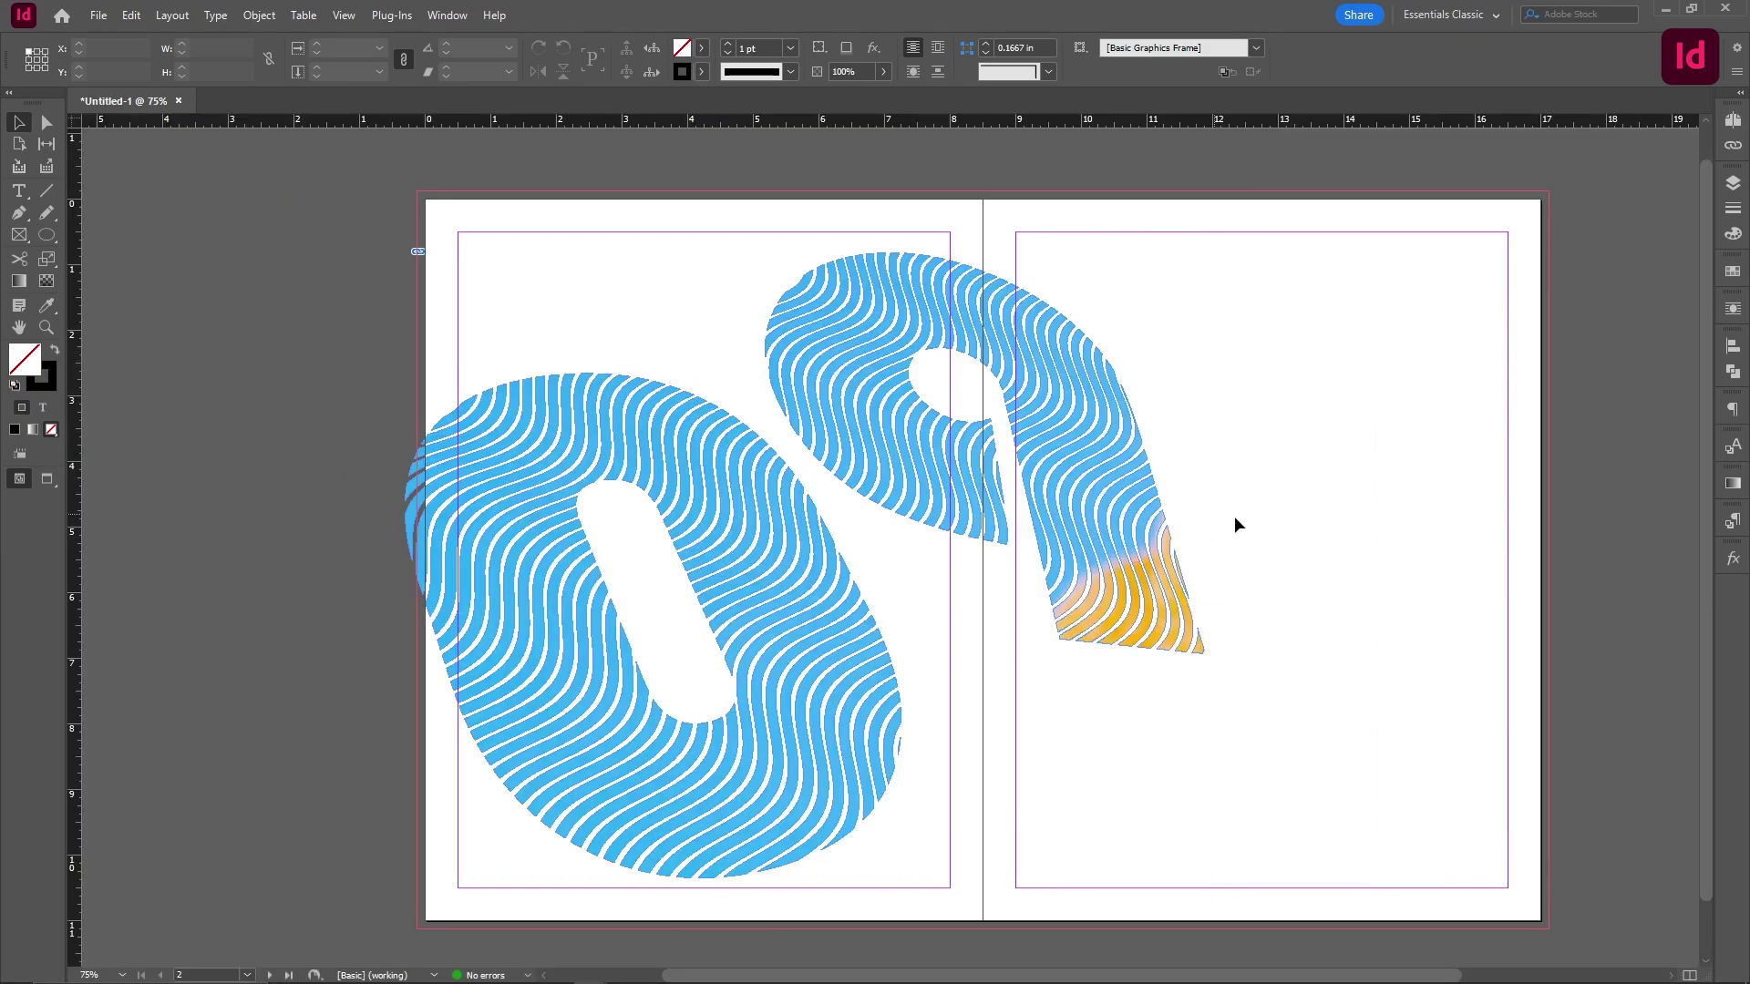
key(space)
drag(1230, 532, 1188, 519)
Fit the photo with Fitting > Fill Frame Proportionally and view the spread in Preview mode
click(831, 409)
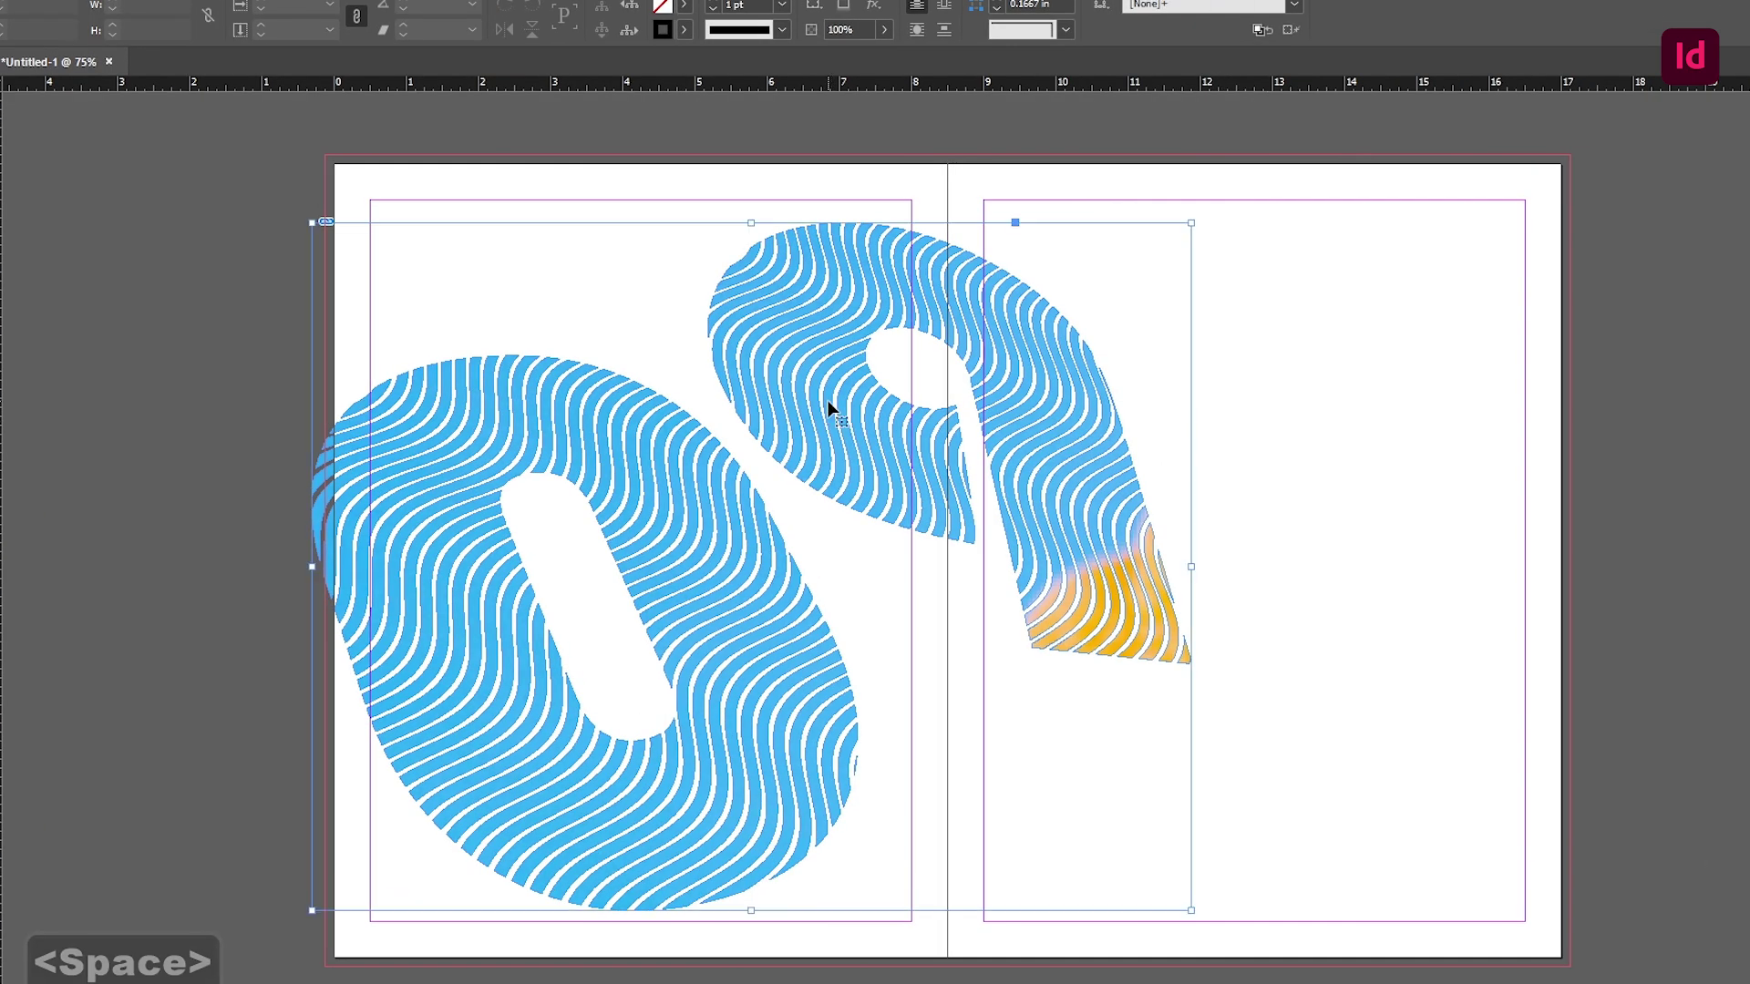
right_click(827, 401)
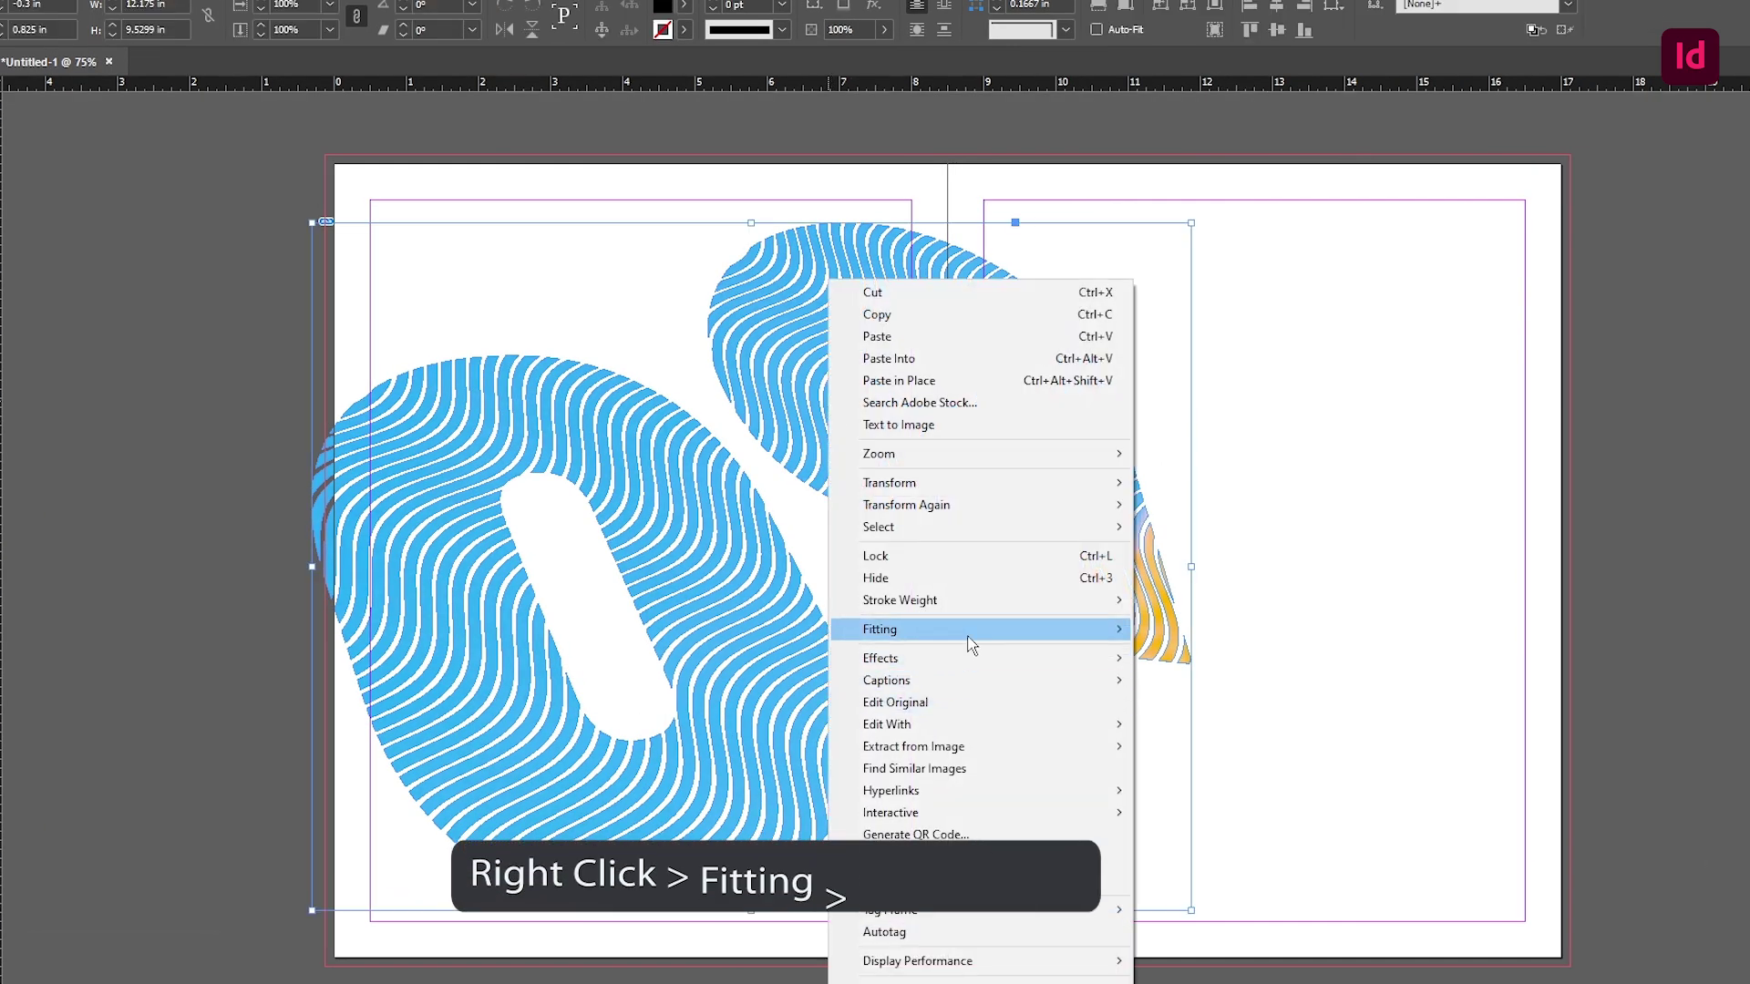
mouse_move(971, 644)
click(1202, 631)
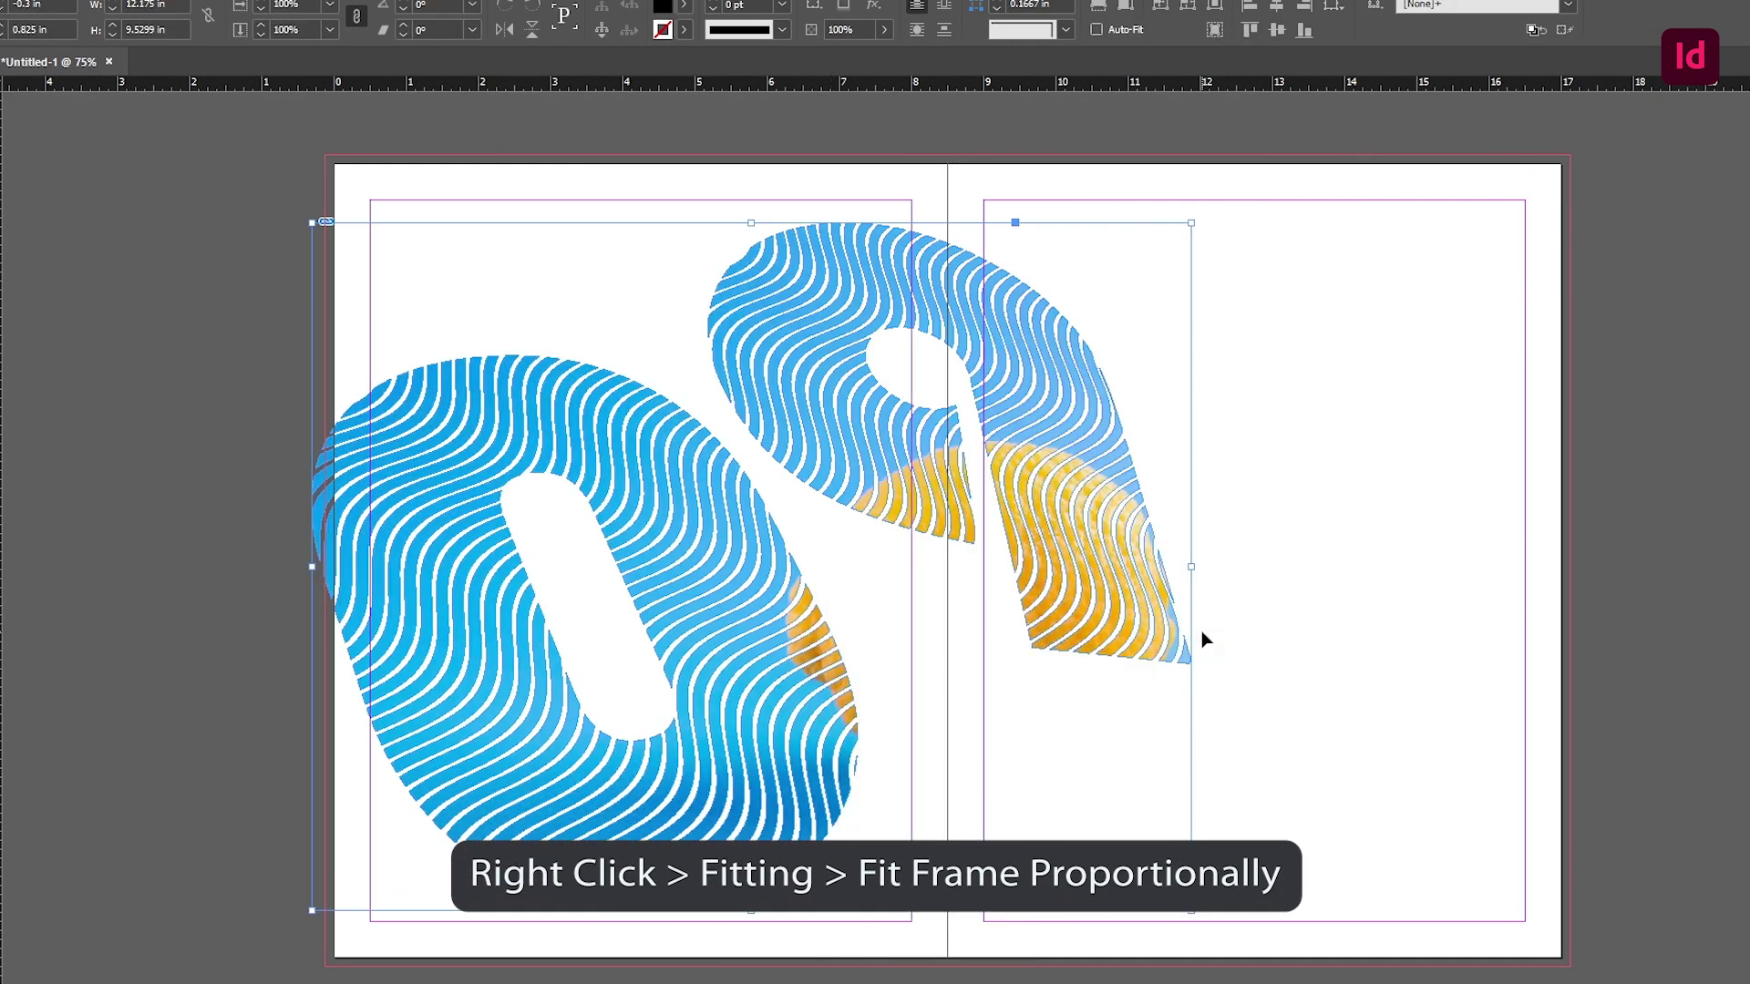
click(1305, 508)
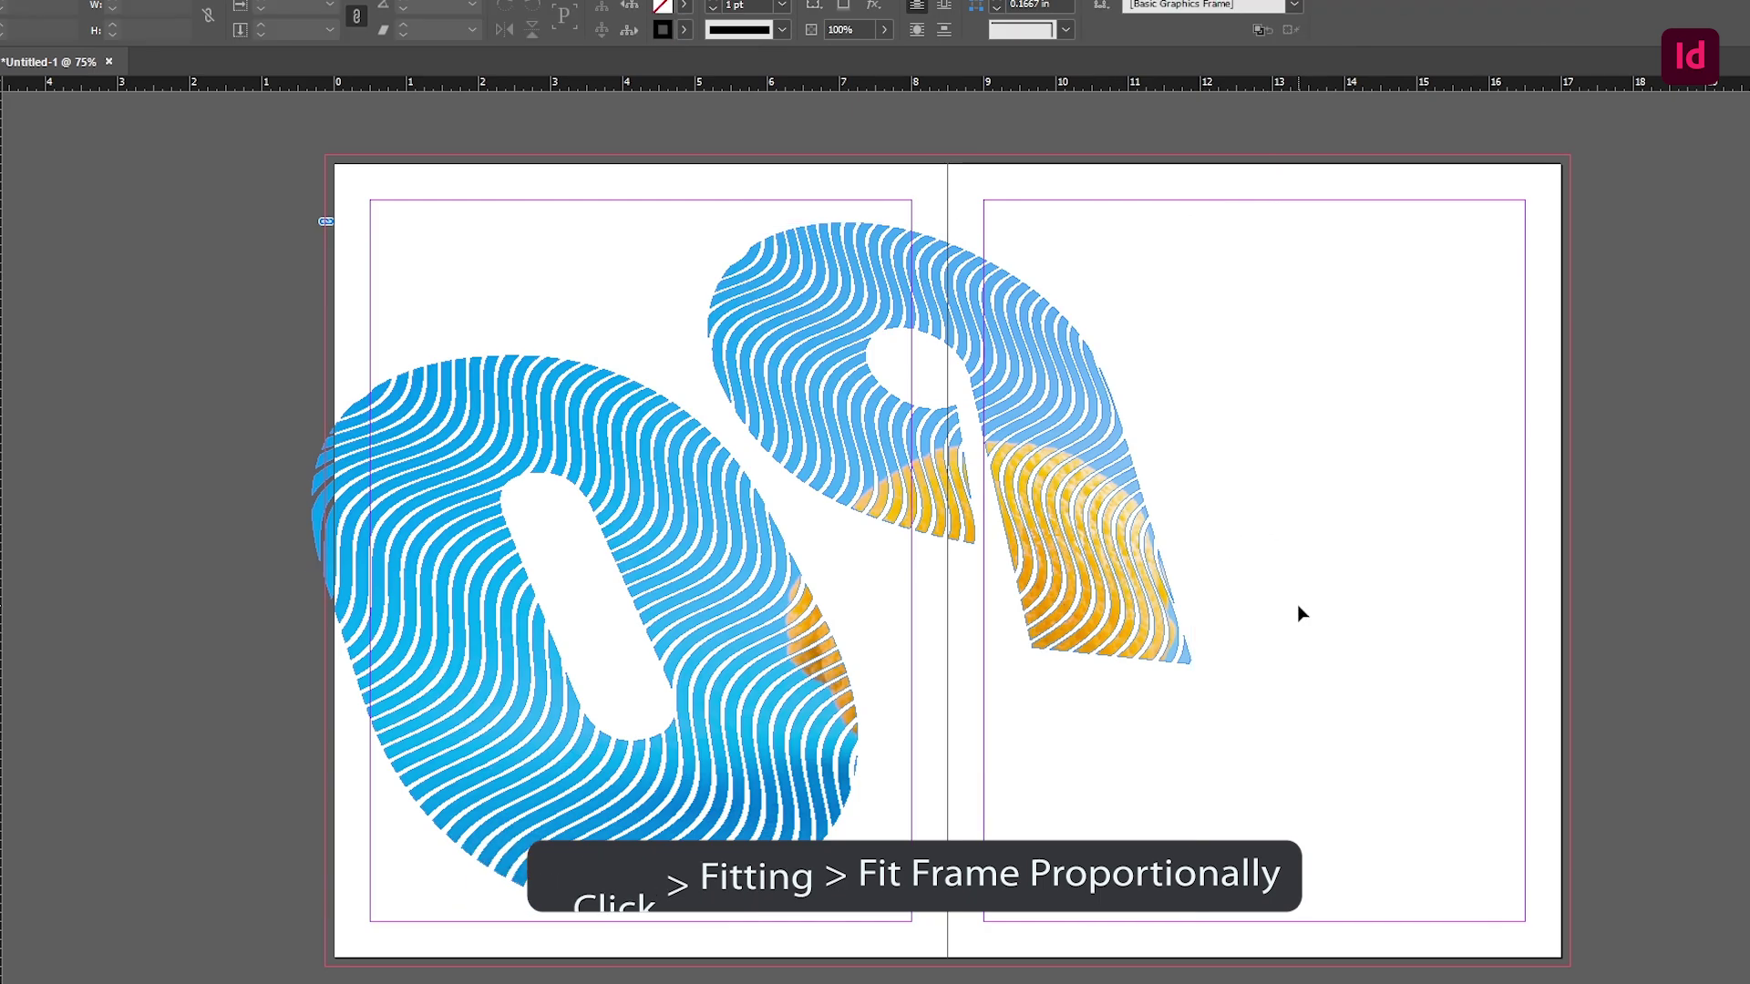
key(w)
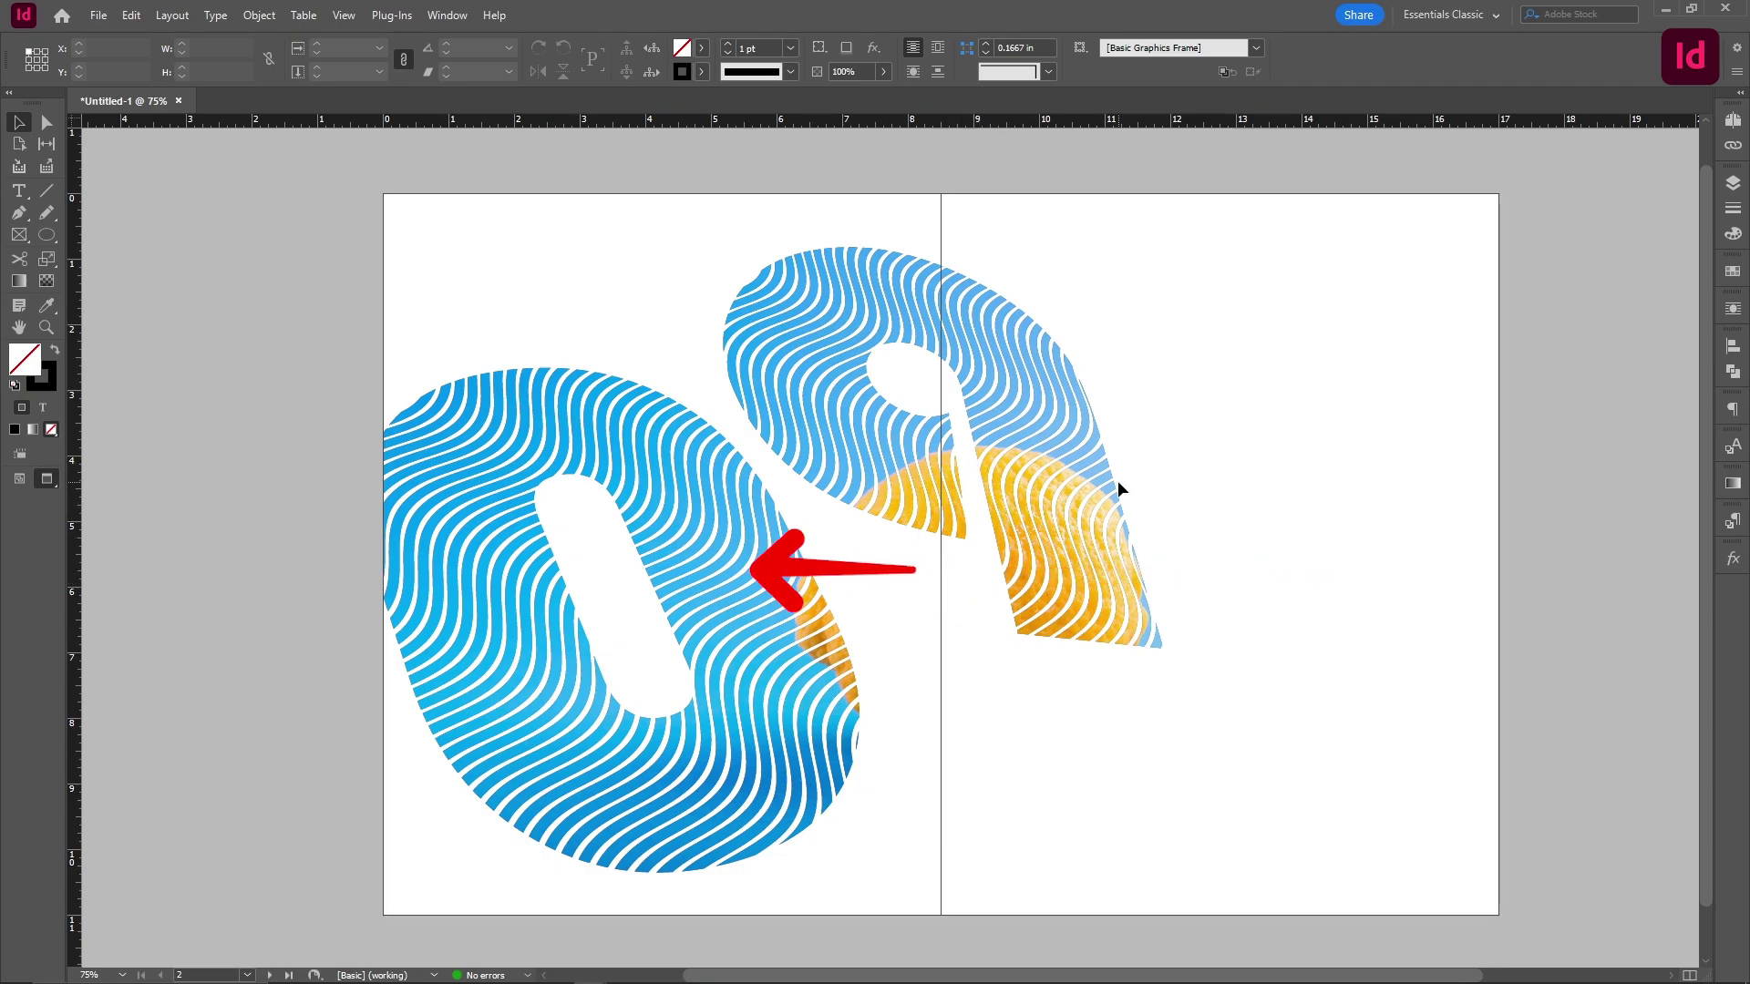
Nudge the lemon photo left and enlarge it from its centre to about 15.27 × 10.18 in
click(1073, 493)
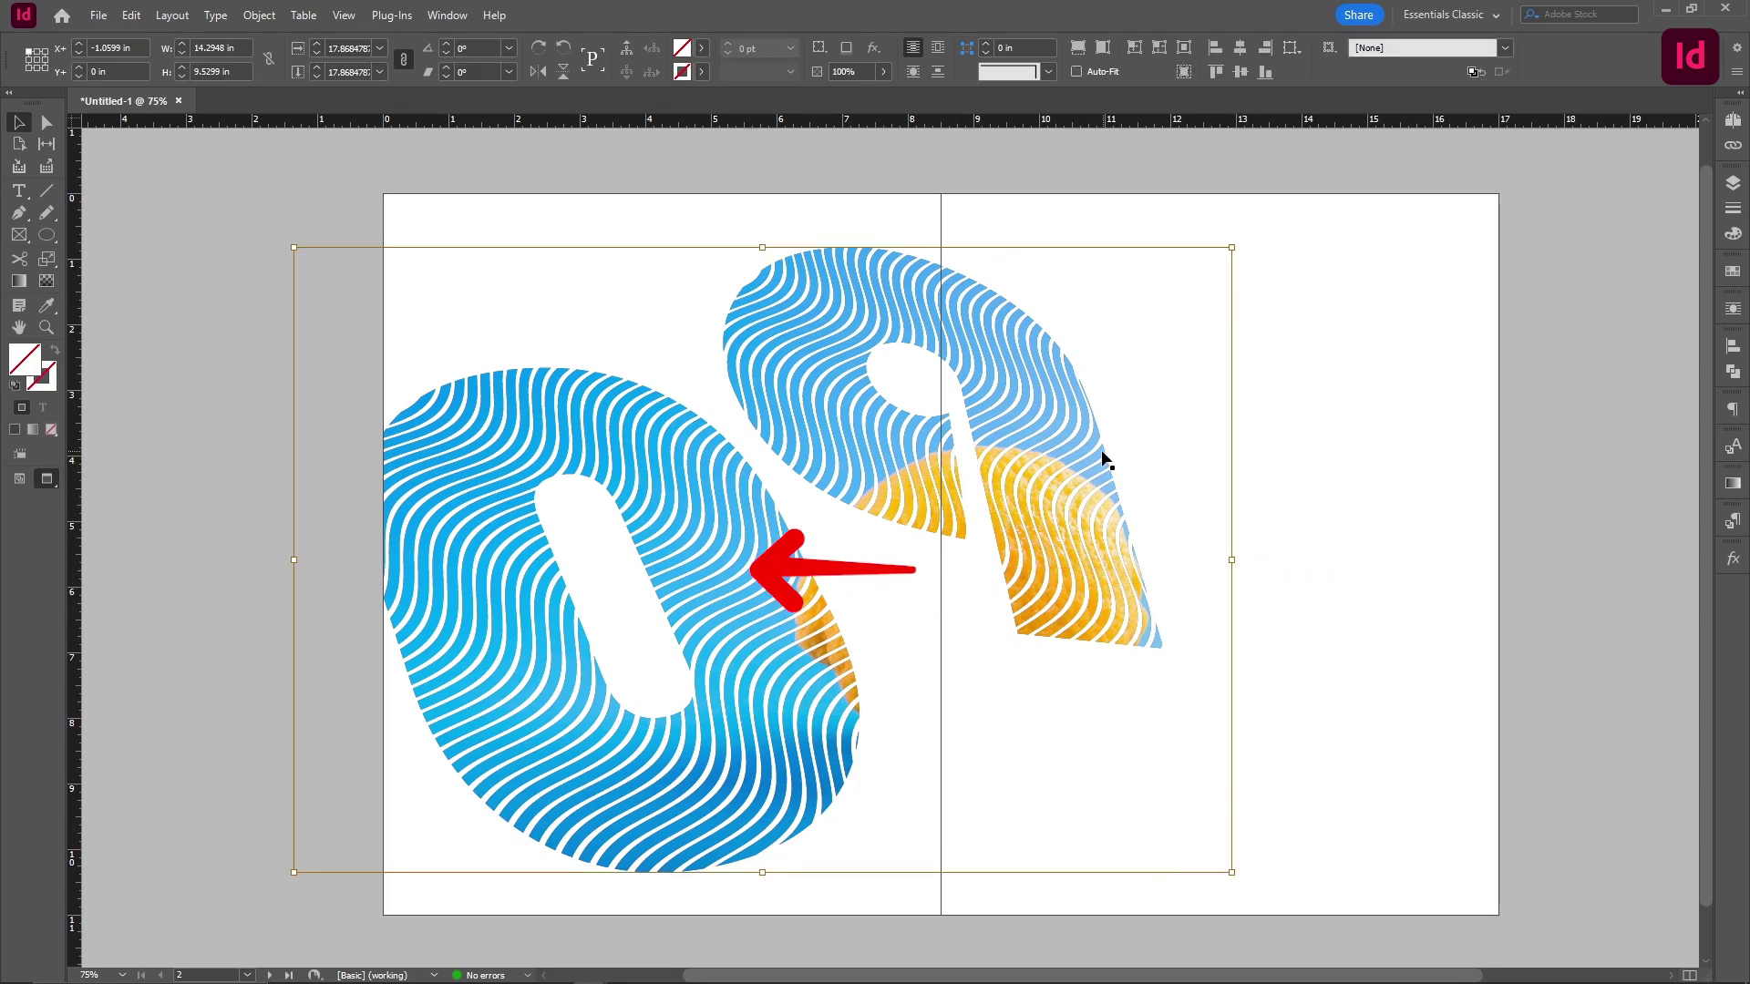
key(Left)
key(Left)
key(Left)
key(Left)
key(Left)
key(Left)
key(Left)
key(Left)
key(Left)
key(Left)
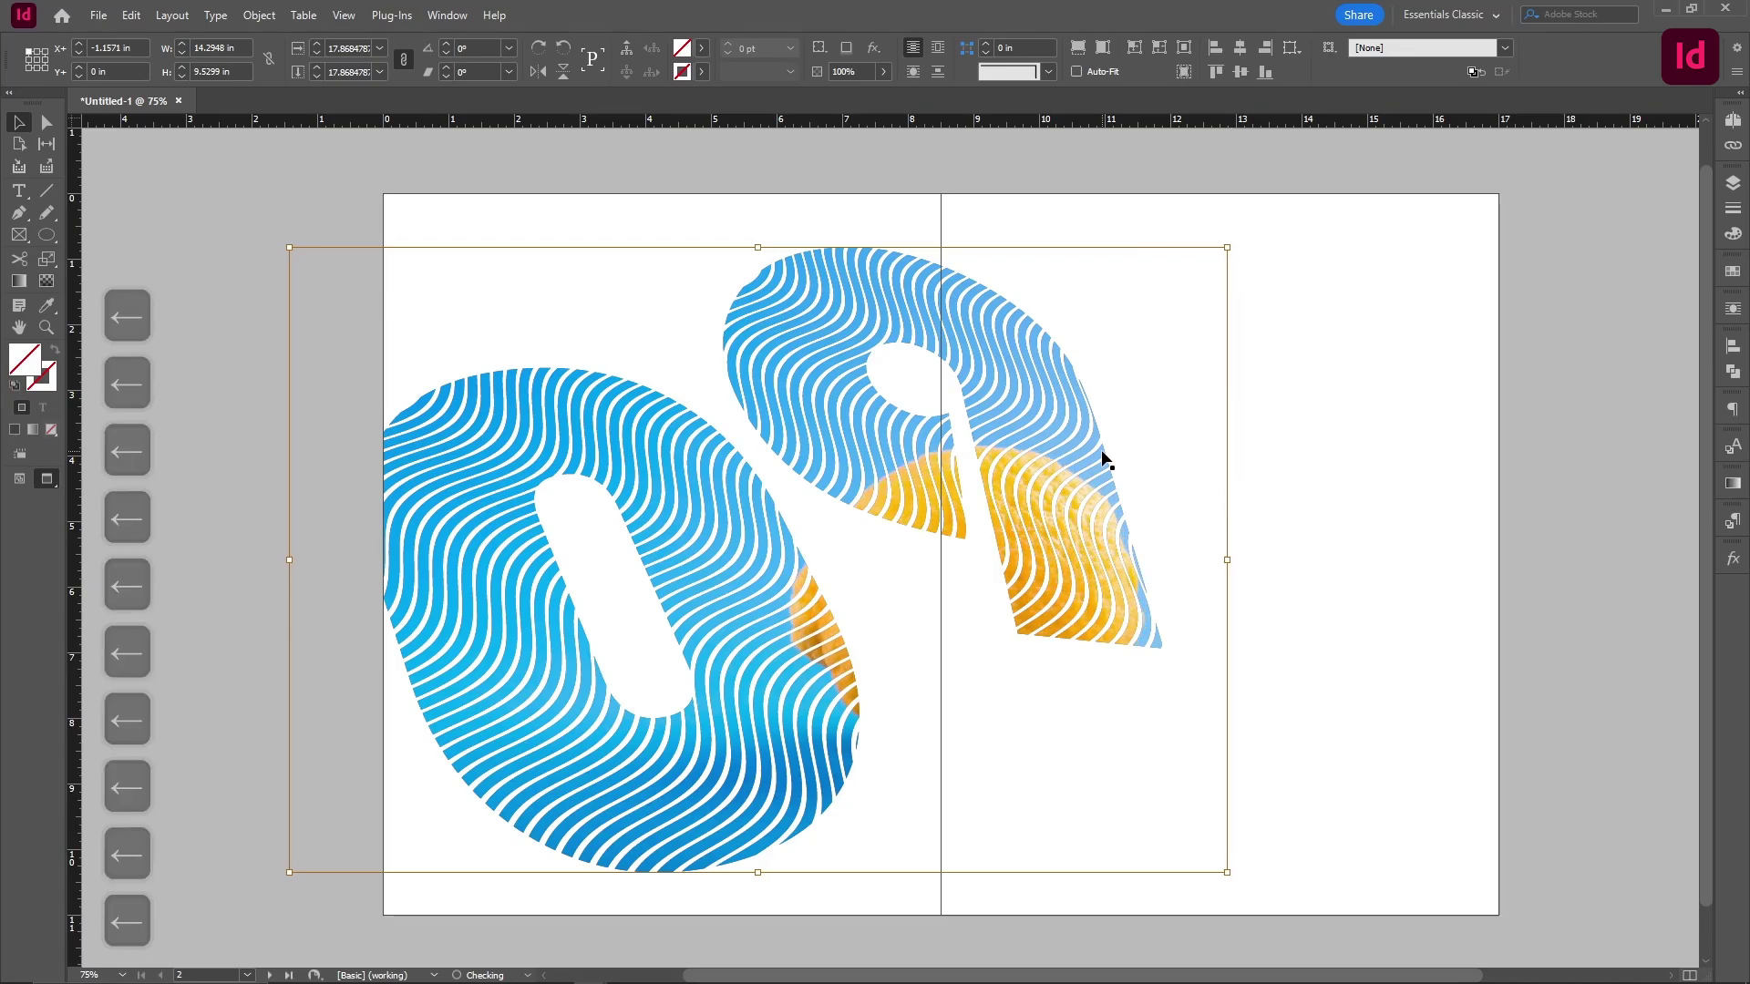
key(Left)
key(Left)
key(Left)
key(Left)
key(Left)
key(Left)
key(Left)
key(Left)
key(Left)
key(Left)
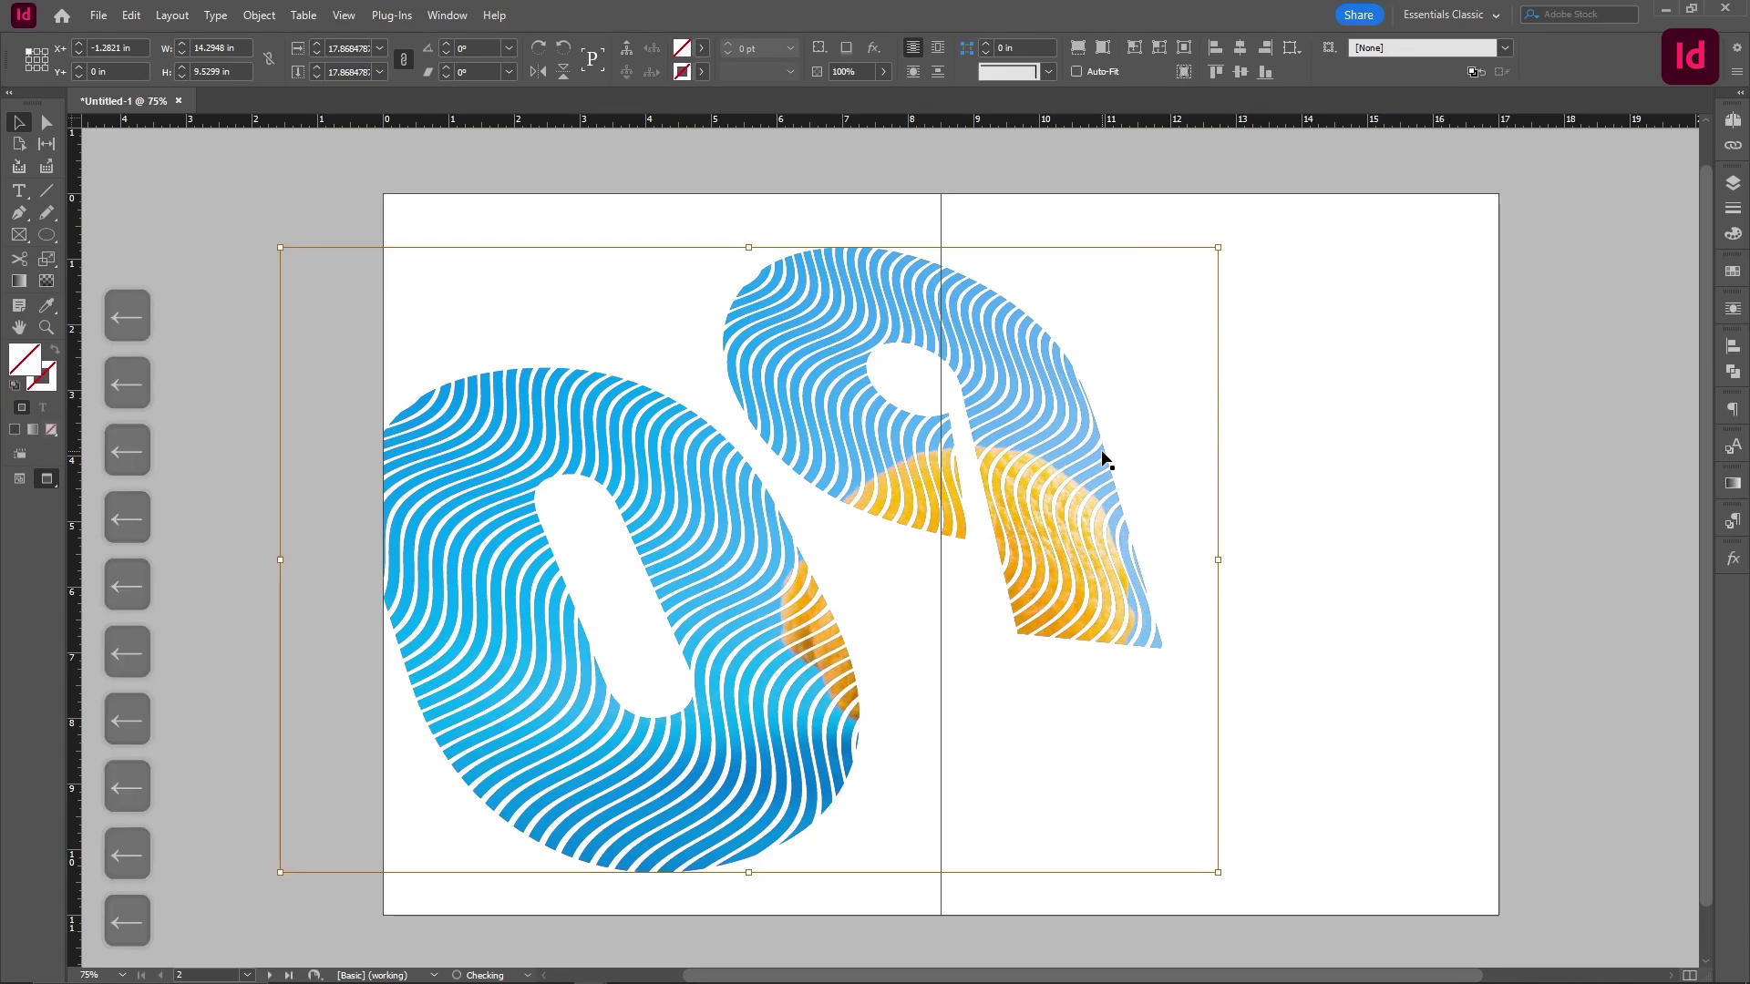
key(Left)
key(Left)
key(Left)
key(Left)
key(Left)
key(Left)
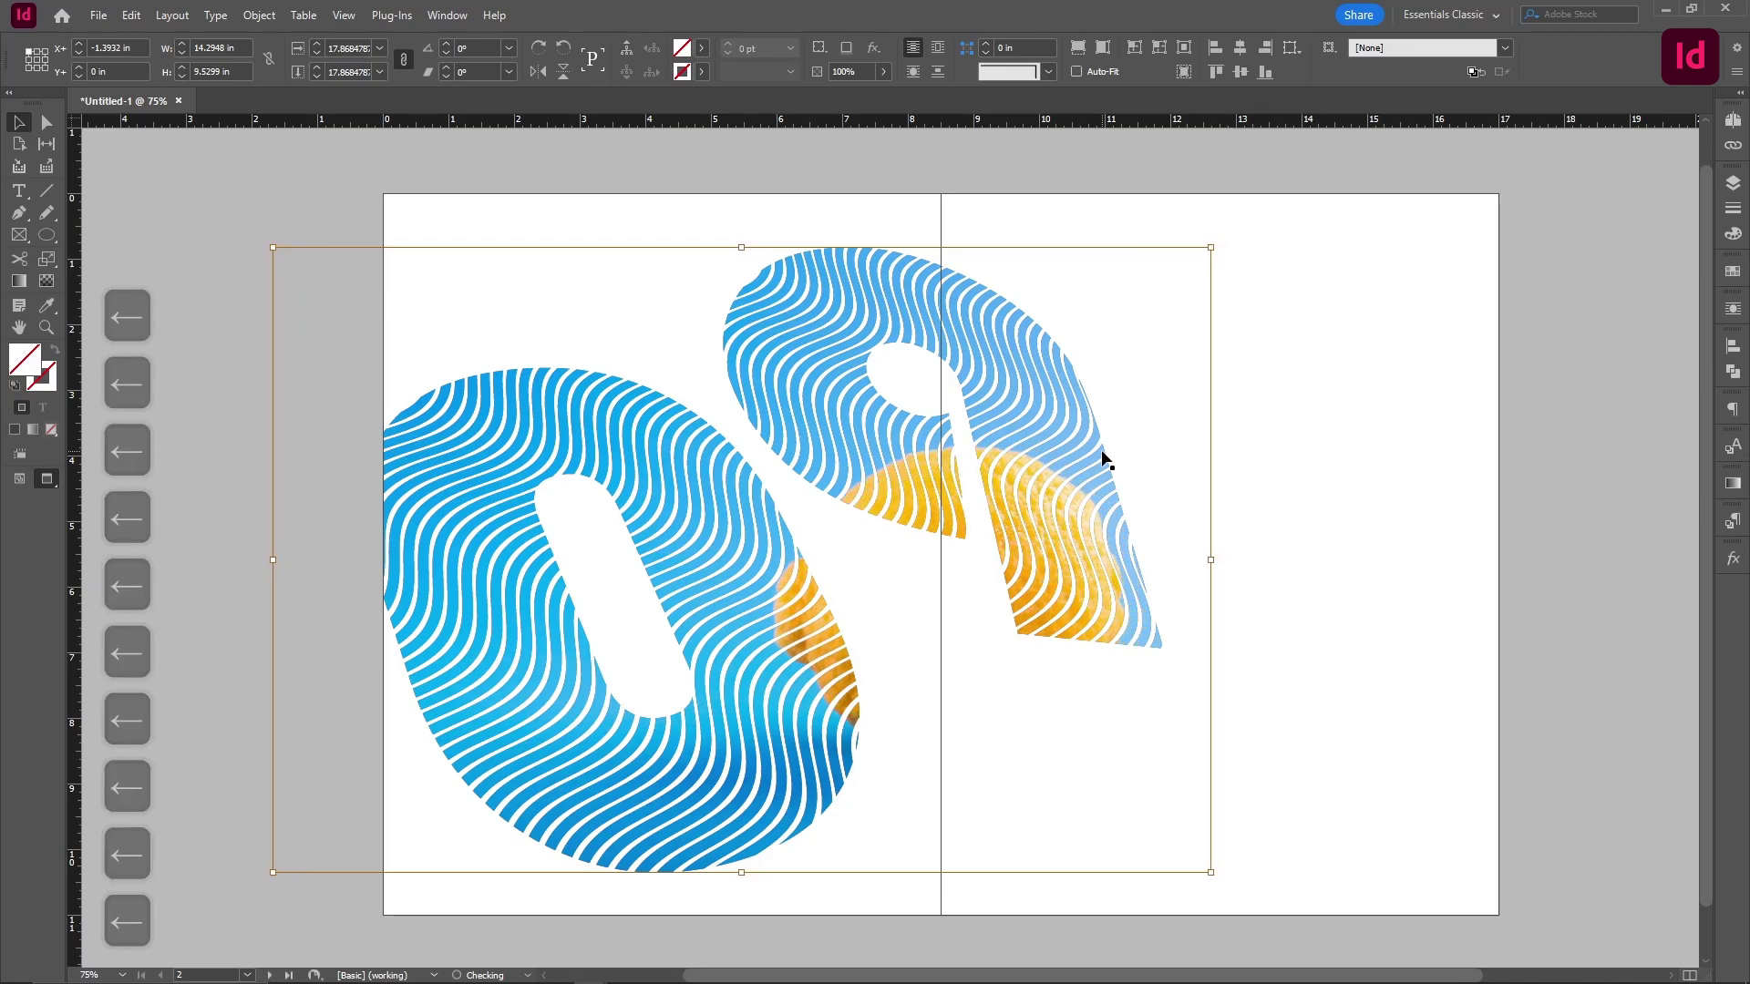
key(Left)
key(Left)
key(Left)
key(Left)
key(Left)
key(Left)
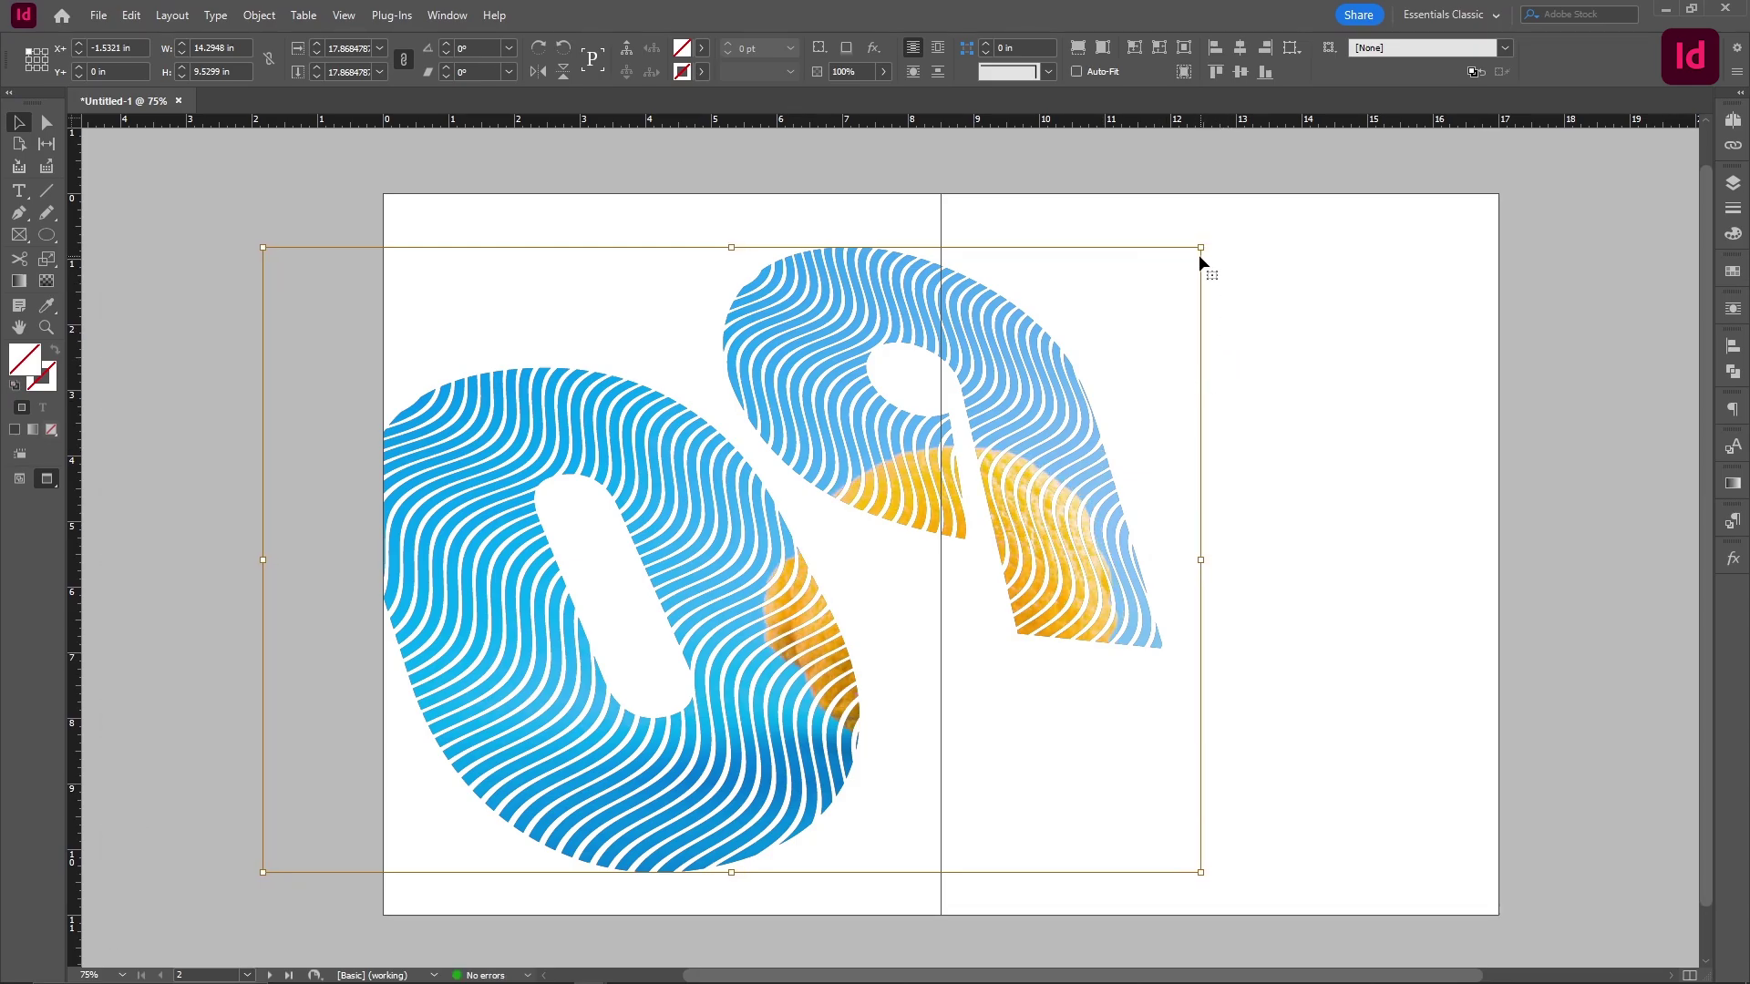
drag(1201, 248, 1233, 228)
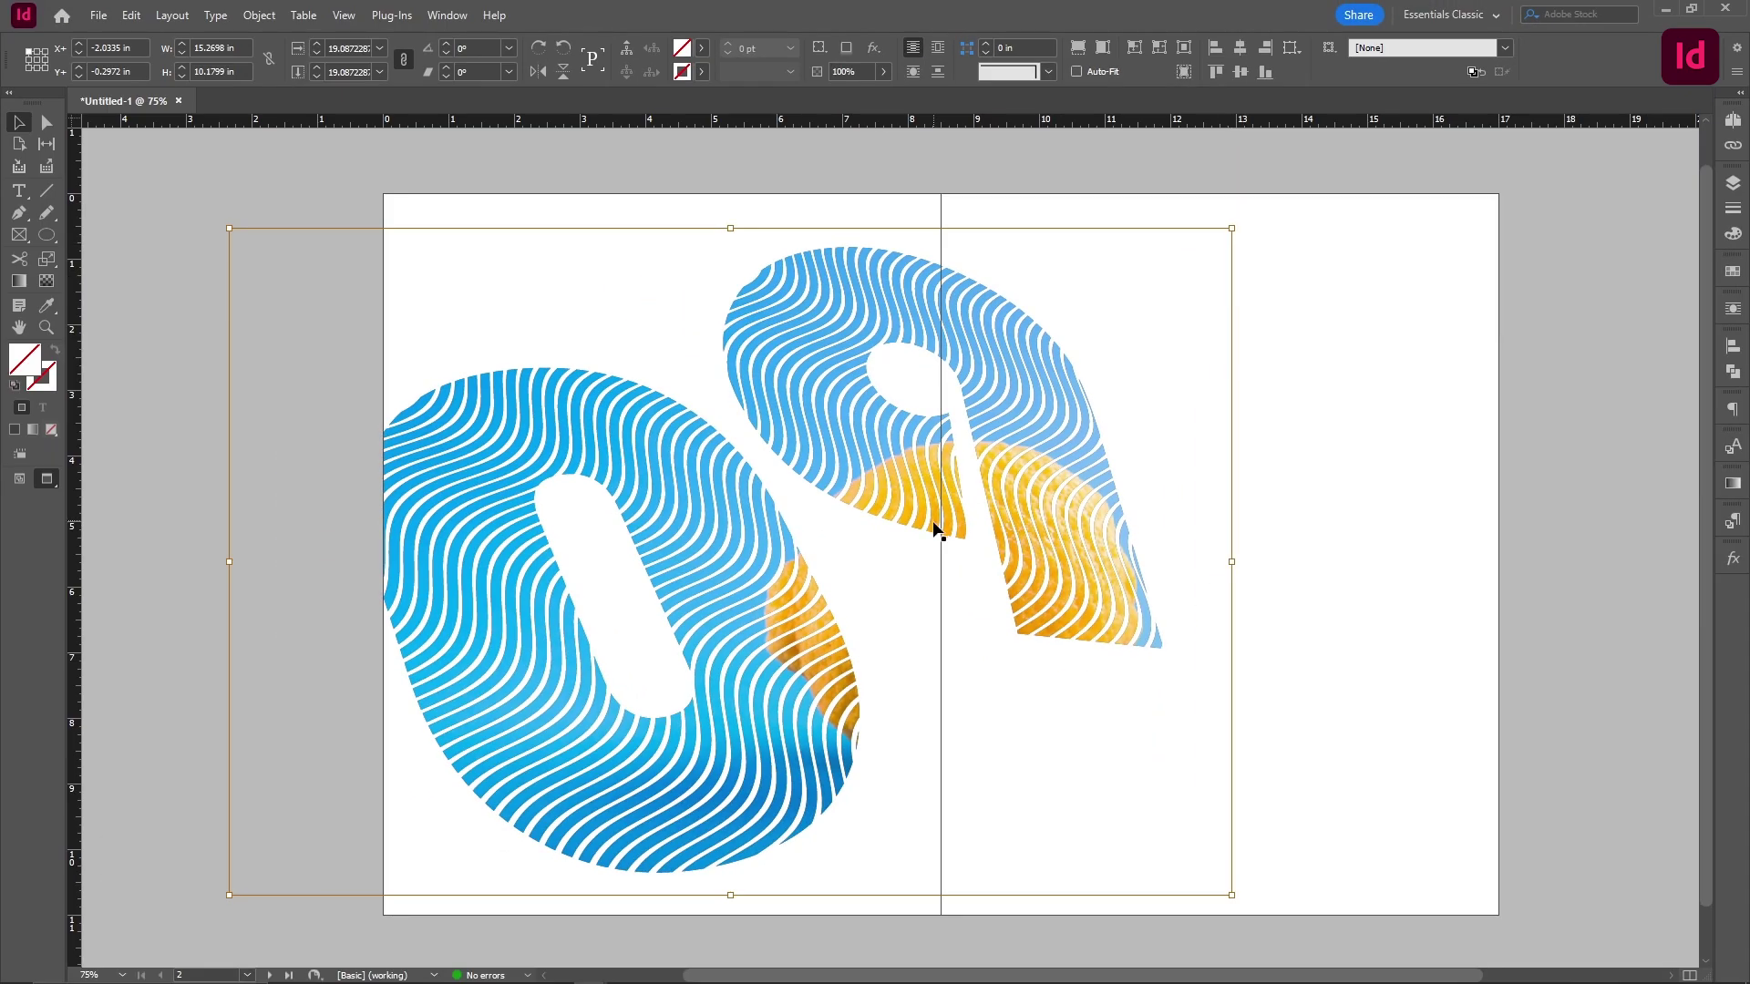
key(Left)
key(Left)
key(Left)
key(Left)
key(Left)
key(Left)
key(Left)
key(Left)
key(Left)
key(Left)
click(1303, 472)
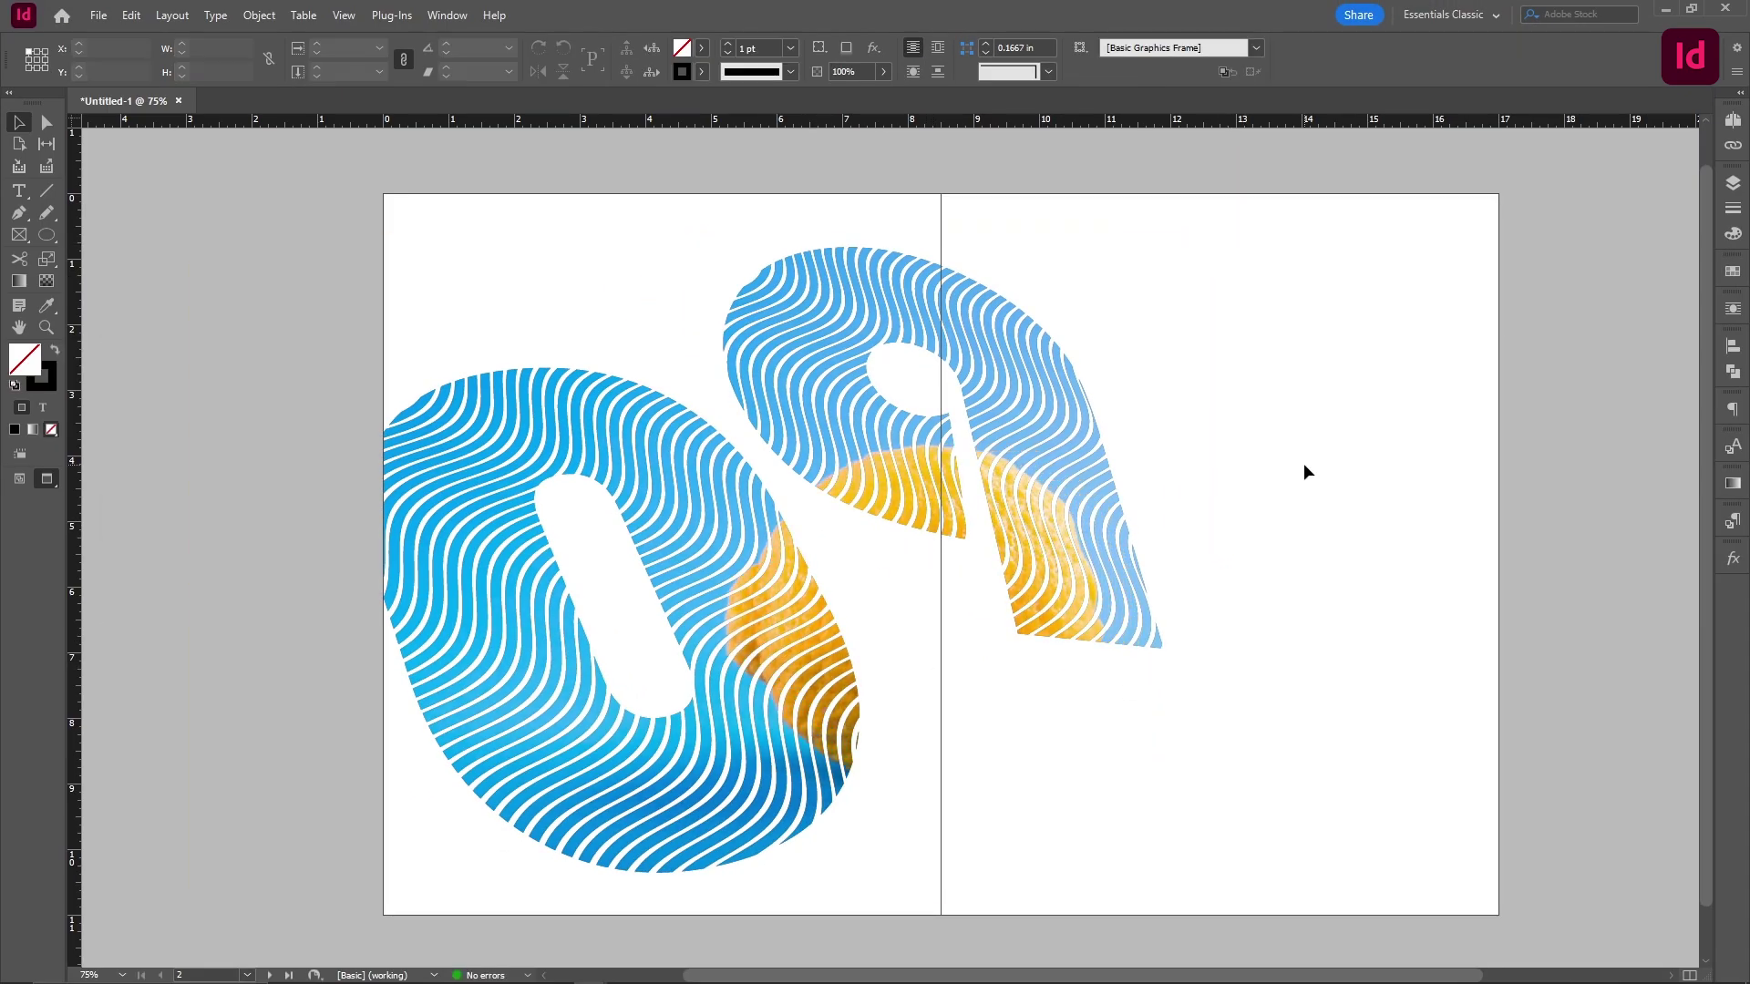
Change the wavy 09 artwork frame's fill from Black to [None] in the Control bar
click(1061, 419)
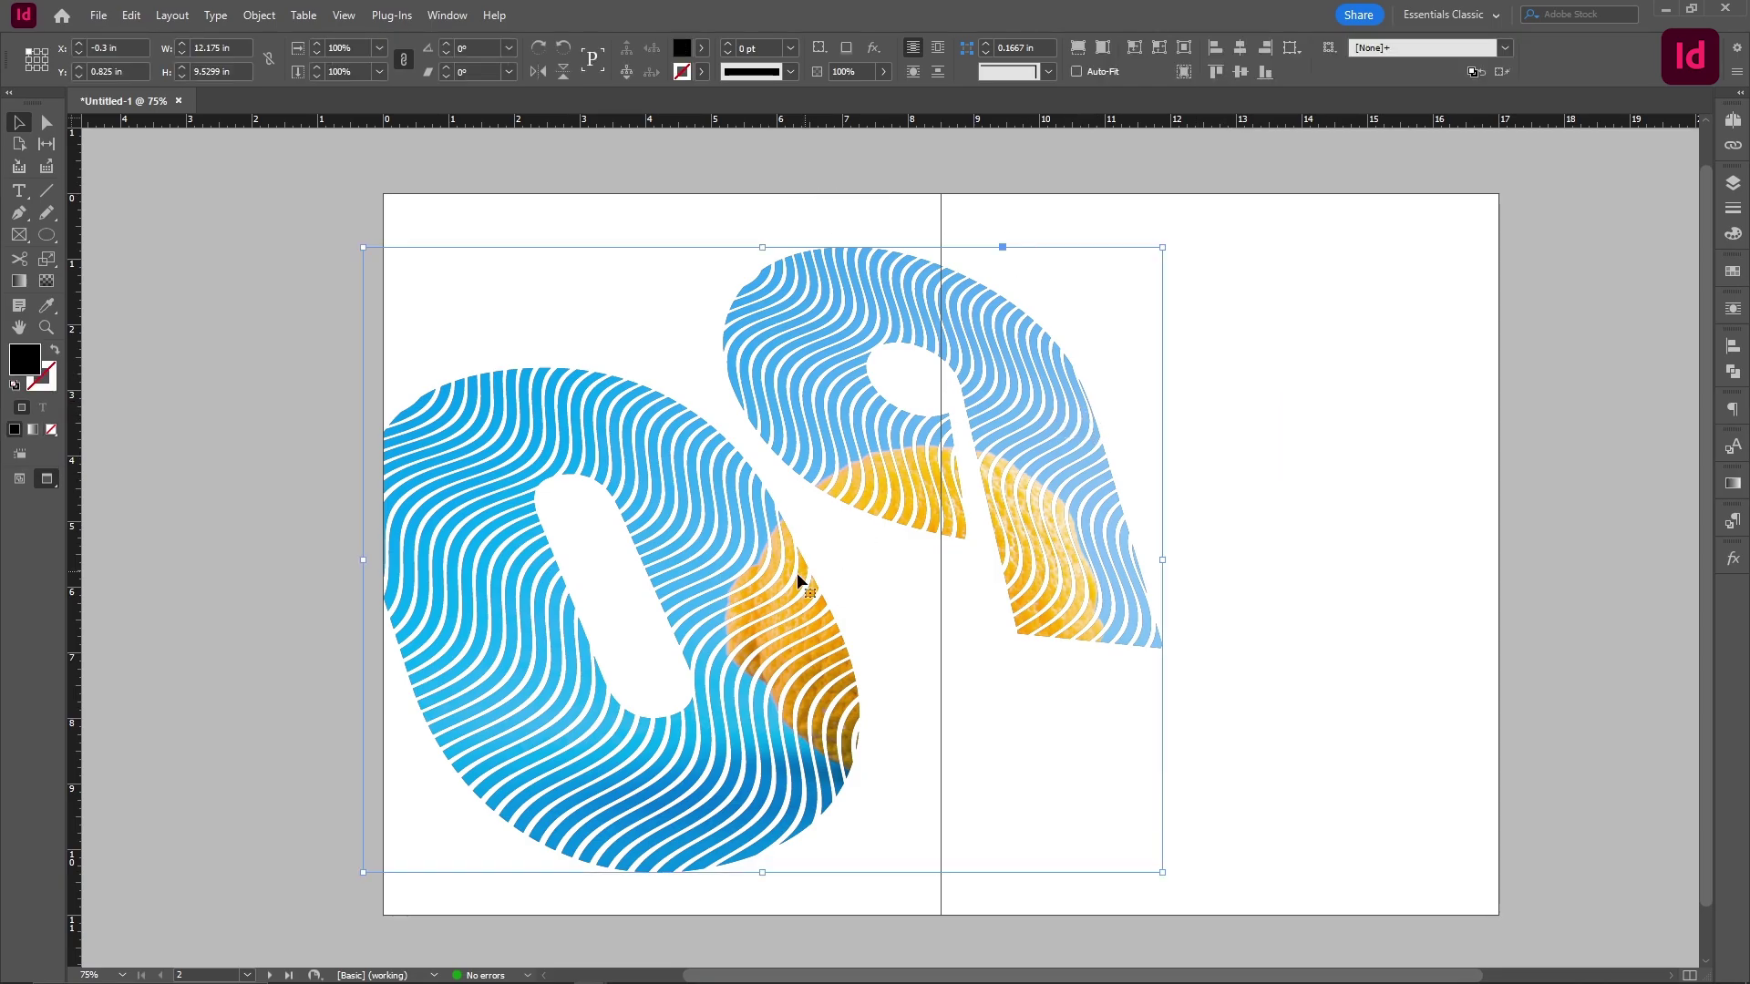
scroll(798, 581, up, 5)
scroll(751, 525, down, 2)
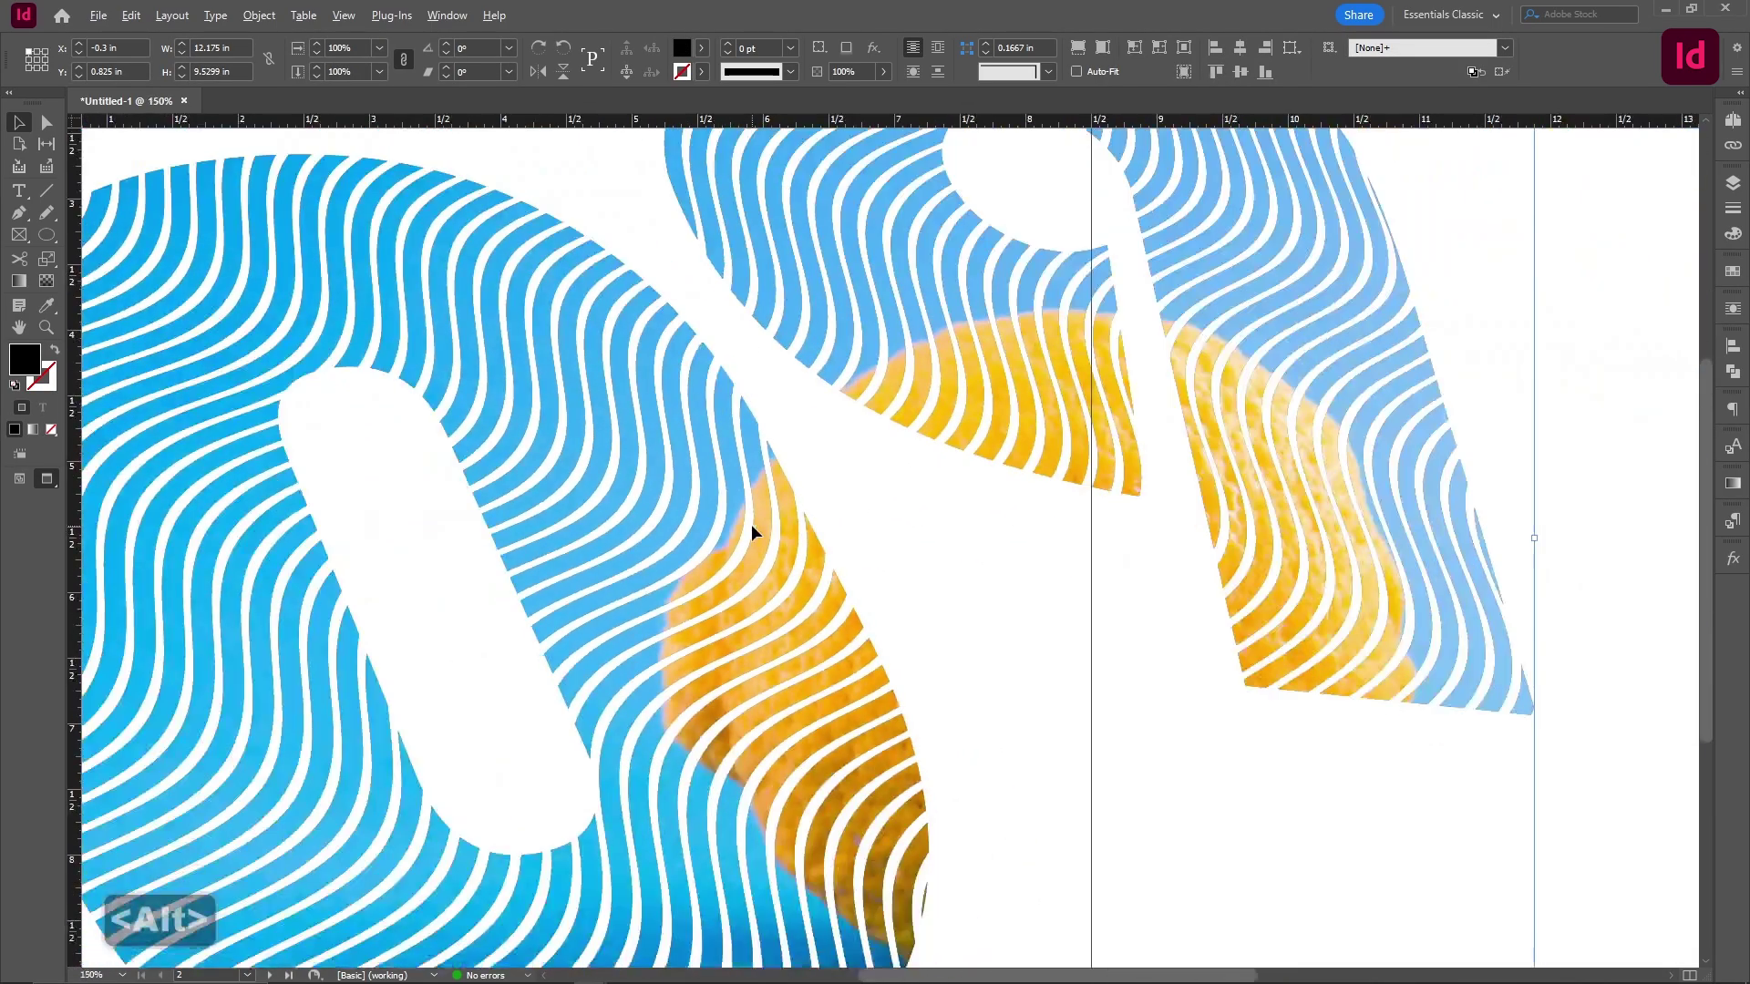
scroll(752, 523, down, 2)
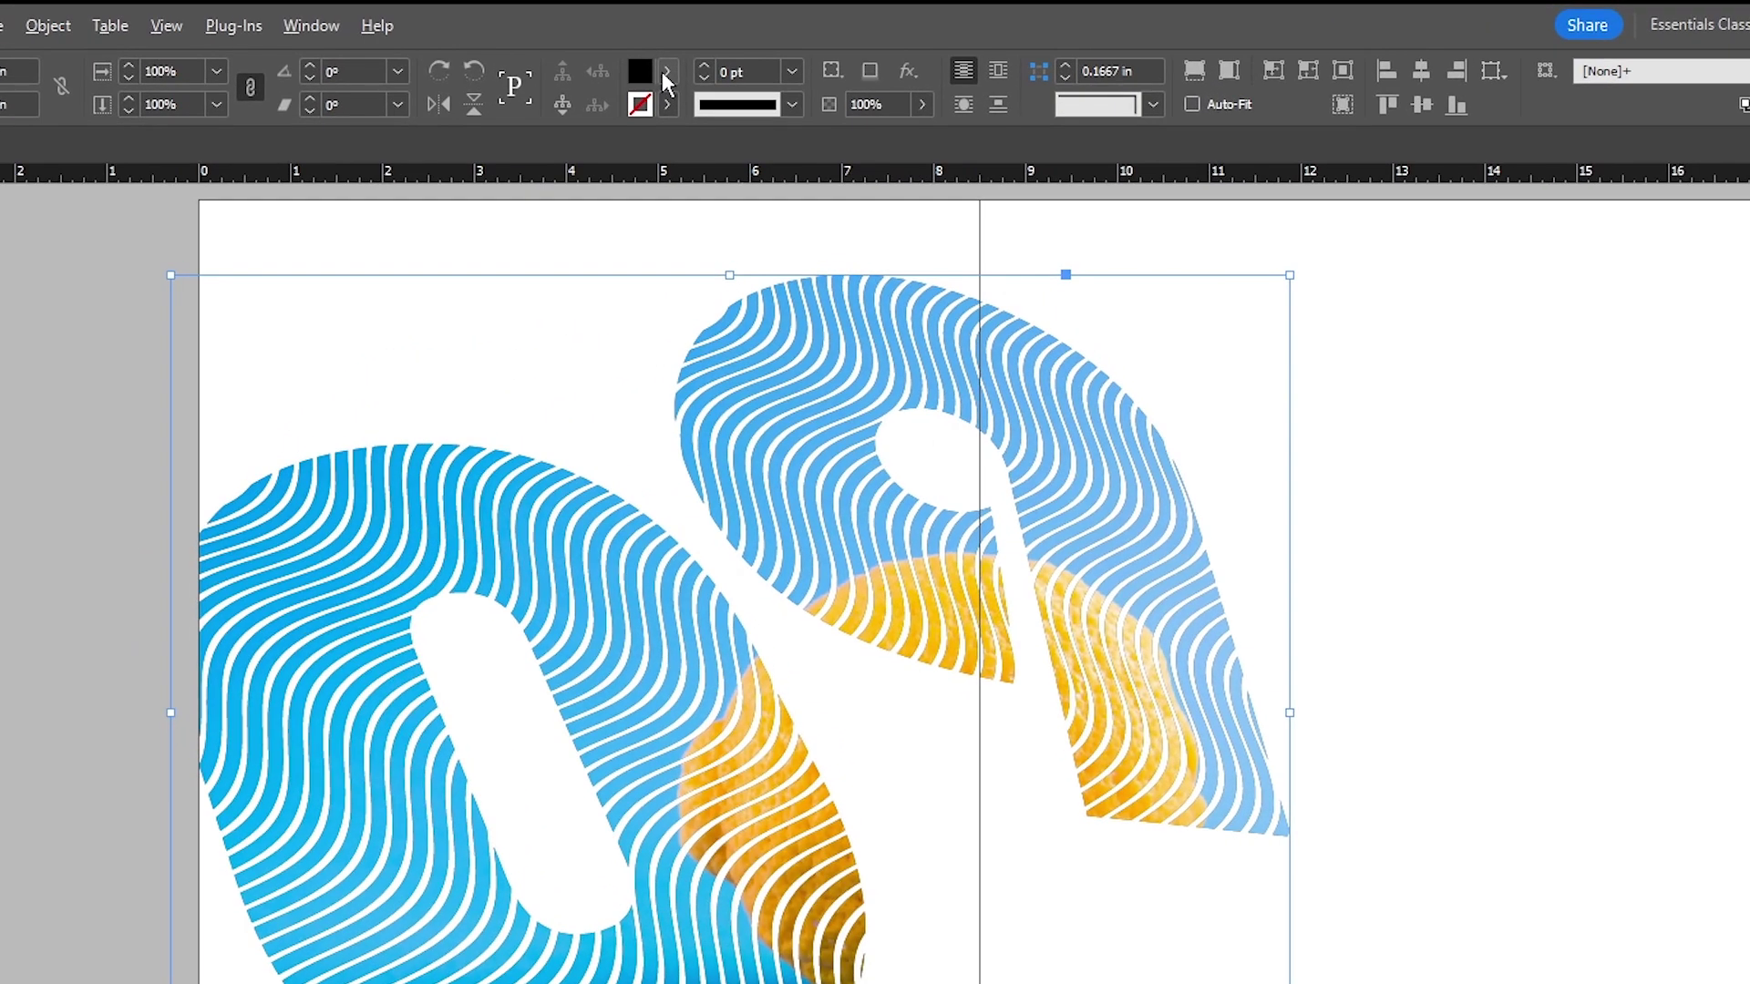
click(701, 50)
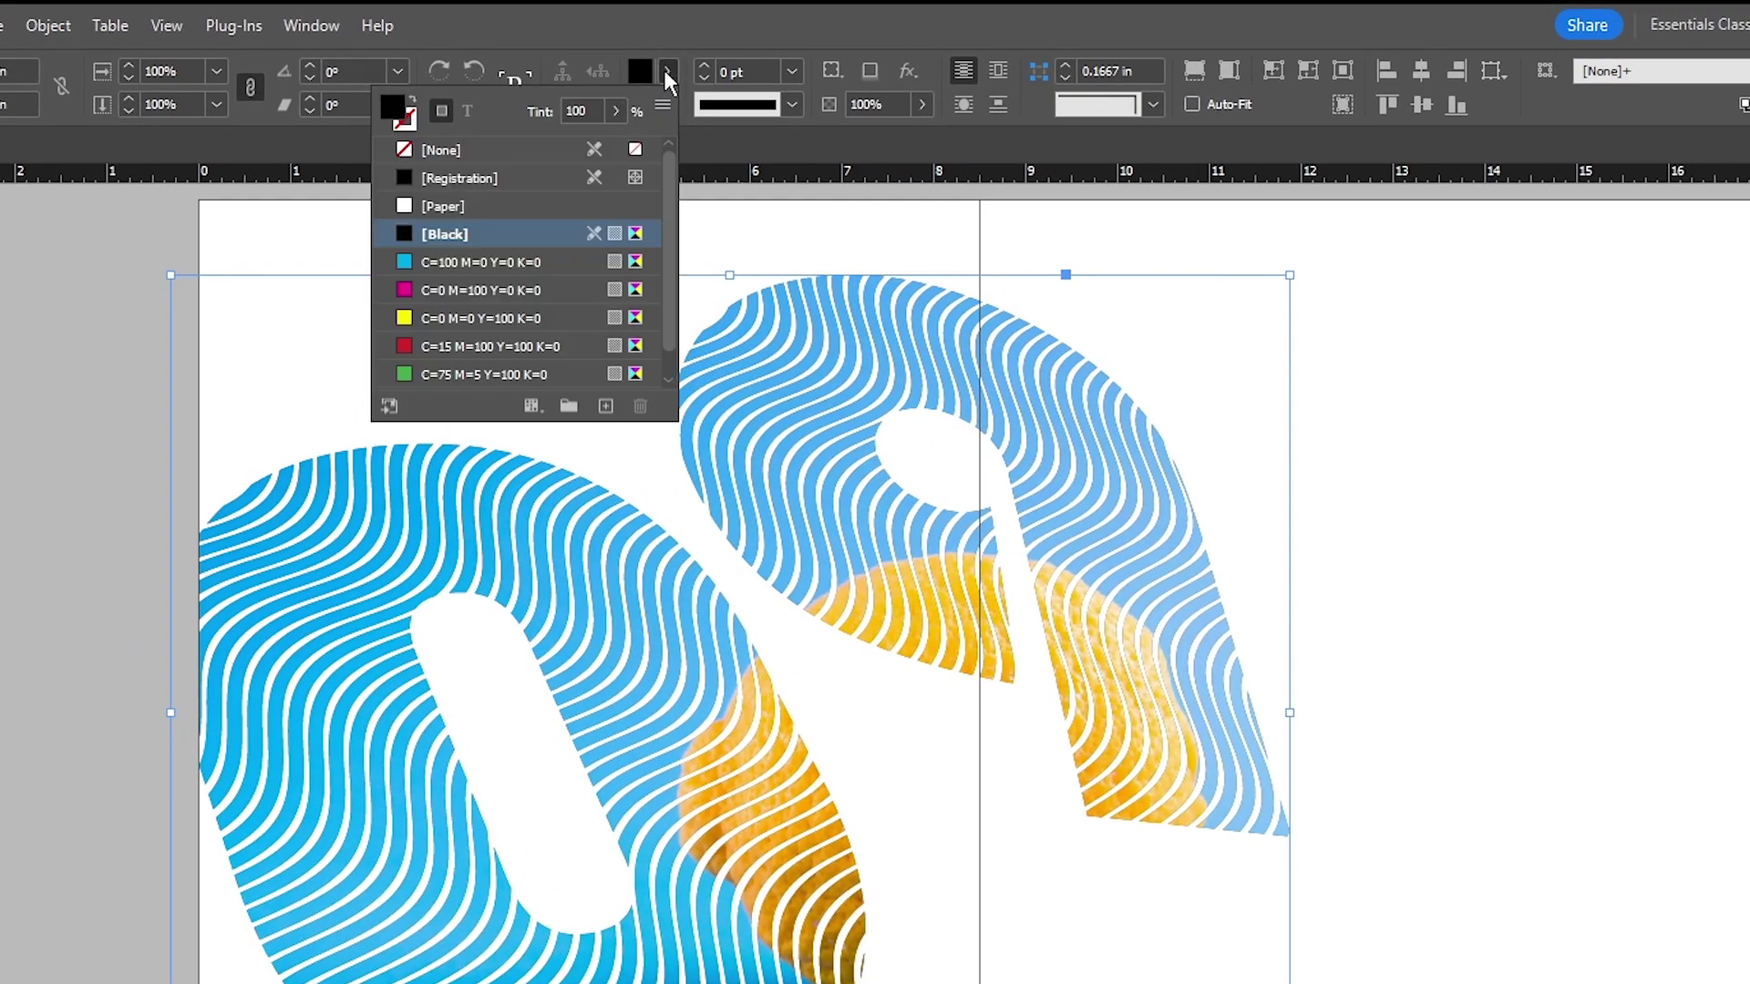
click(446, 151)
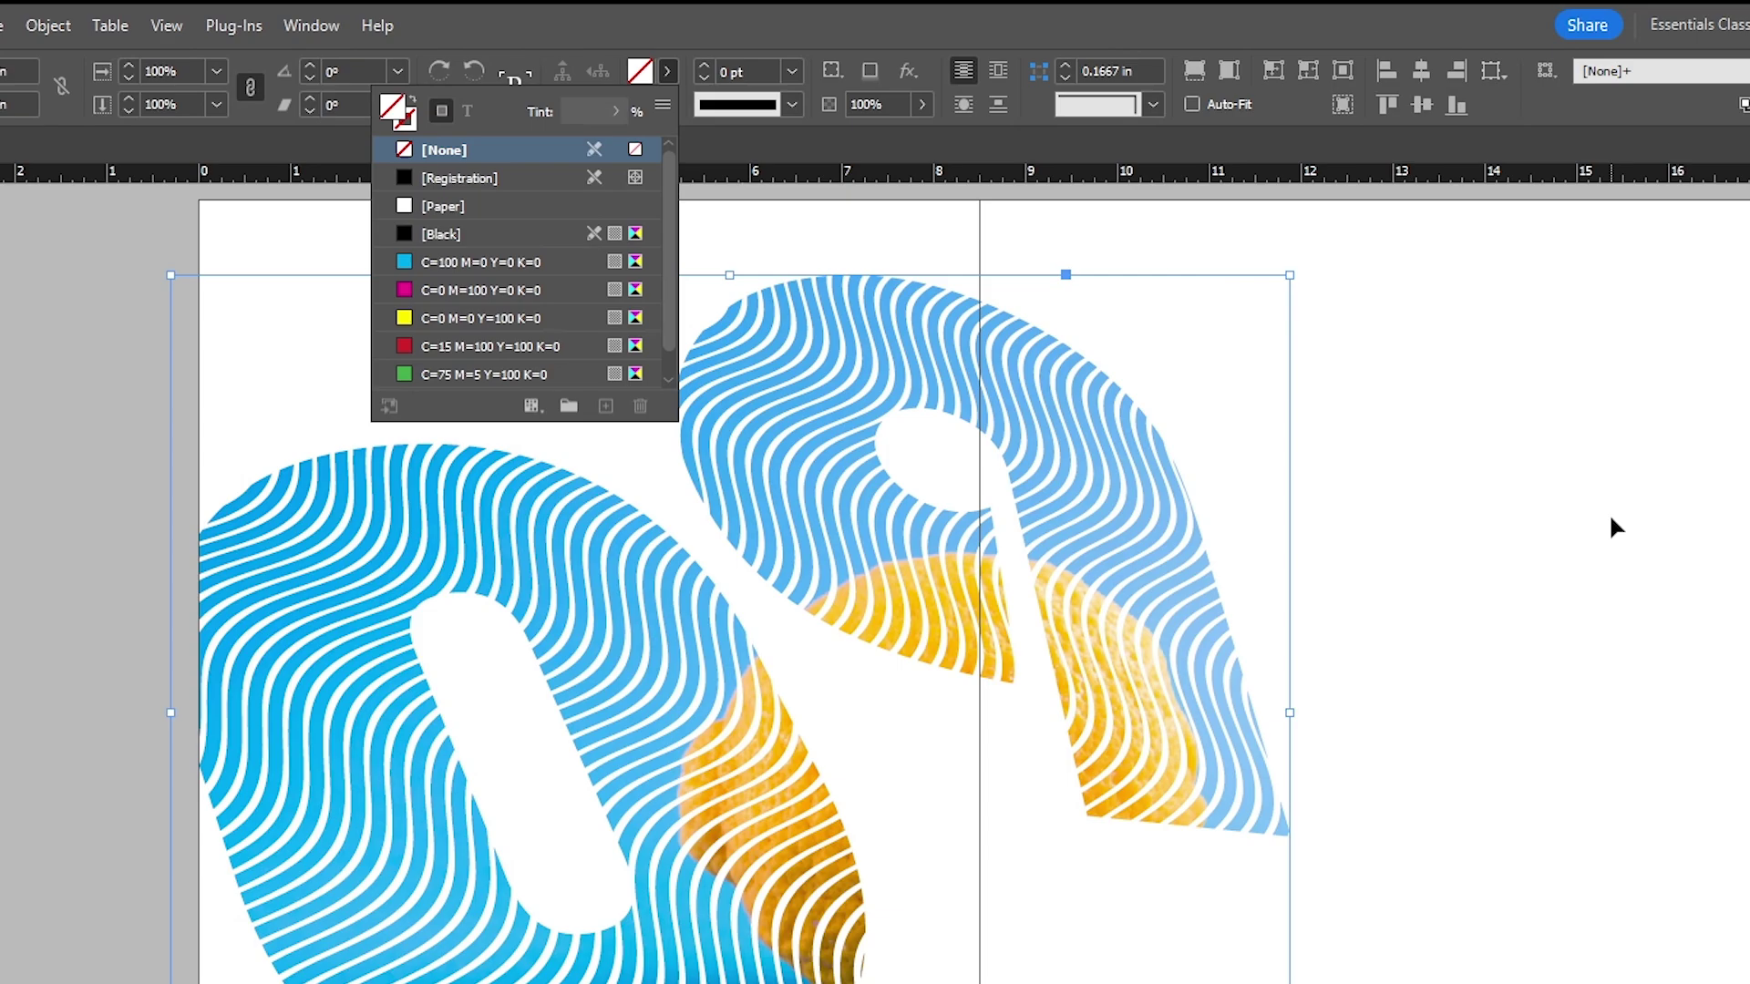
click(1425, 474)
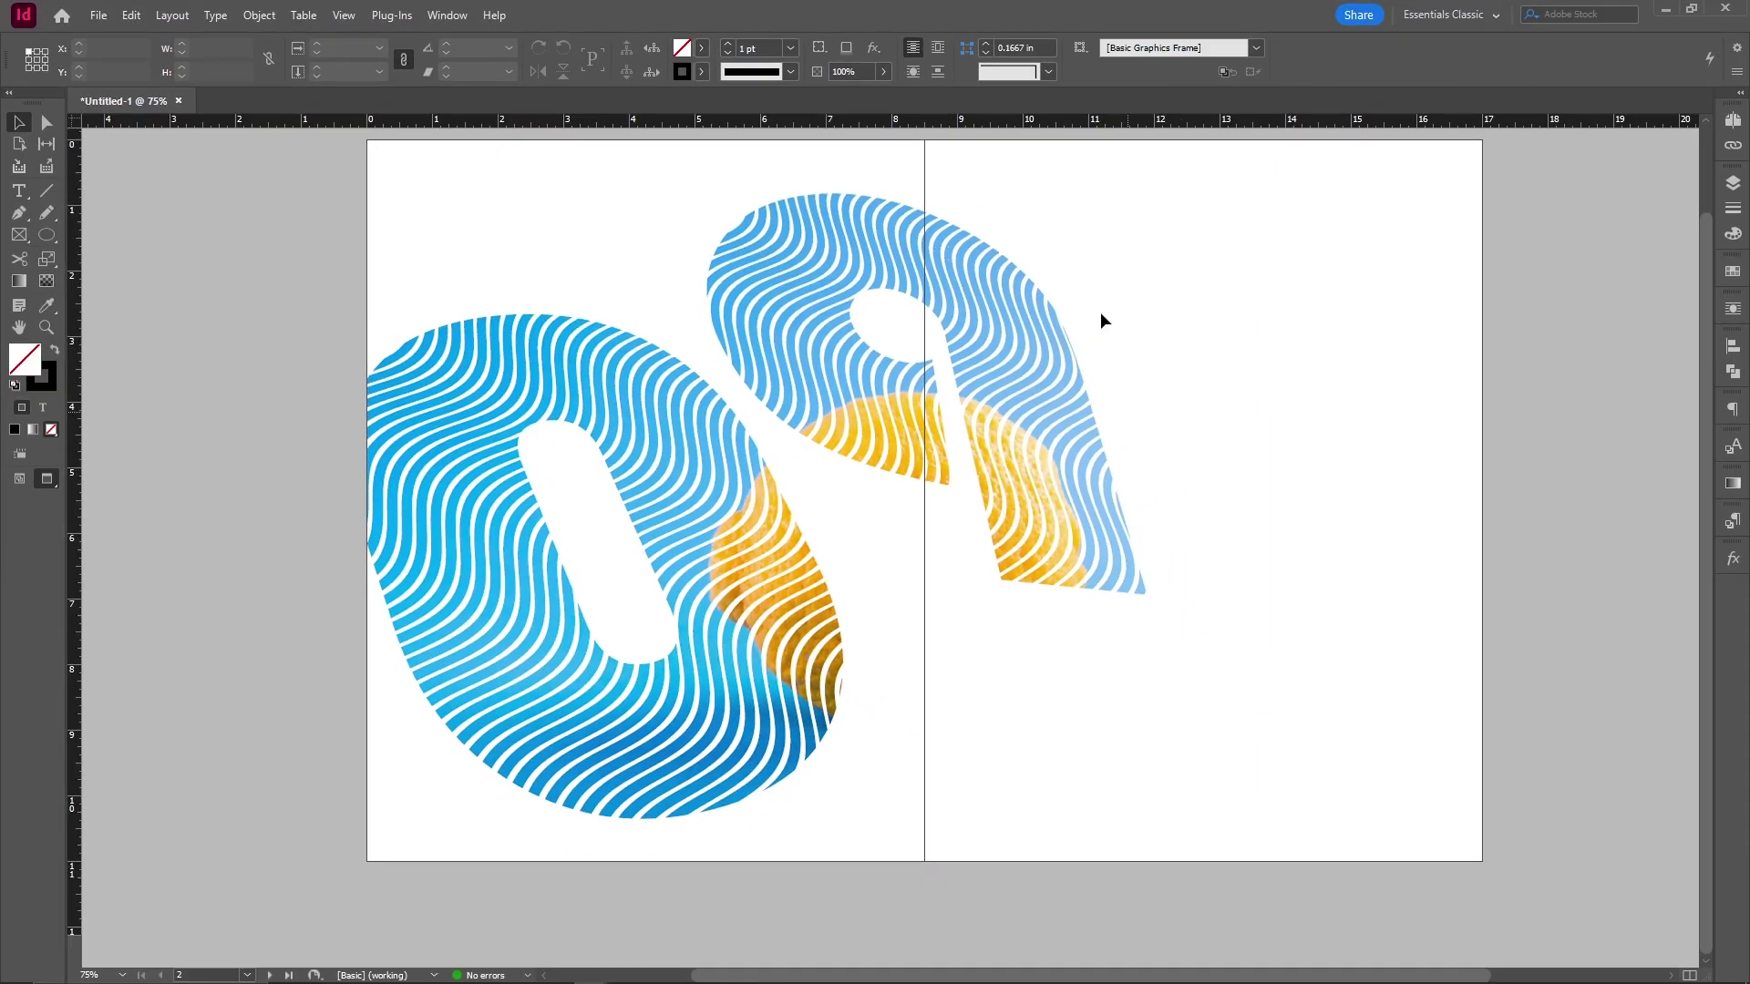
scroll(1161, 410, up, 1)
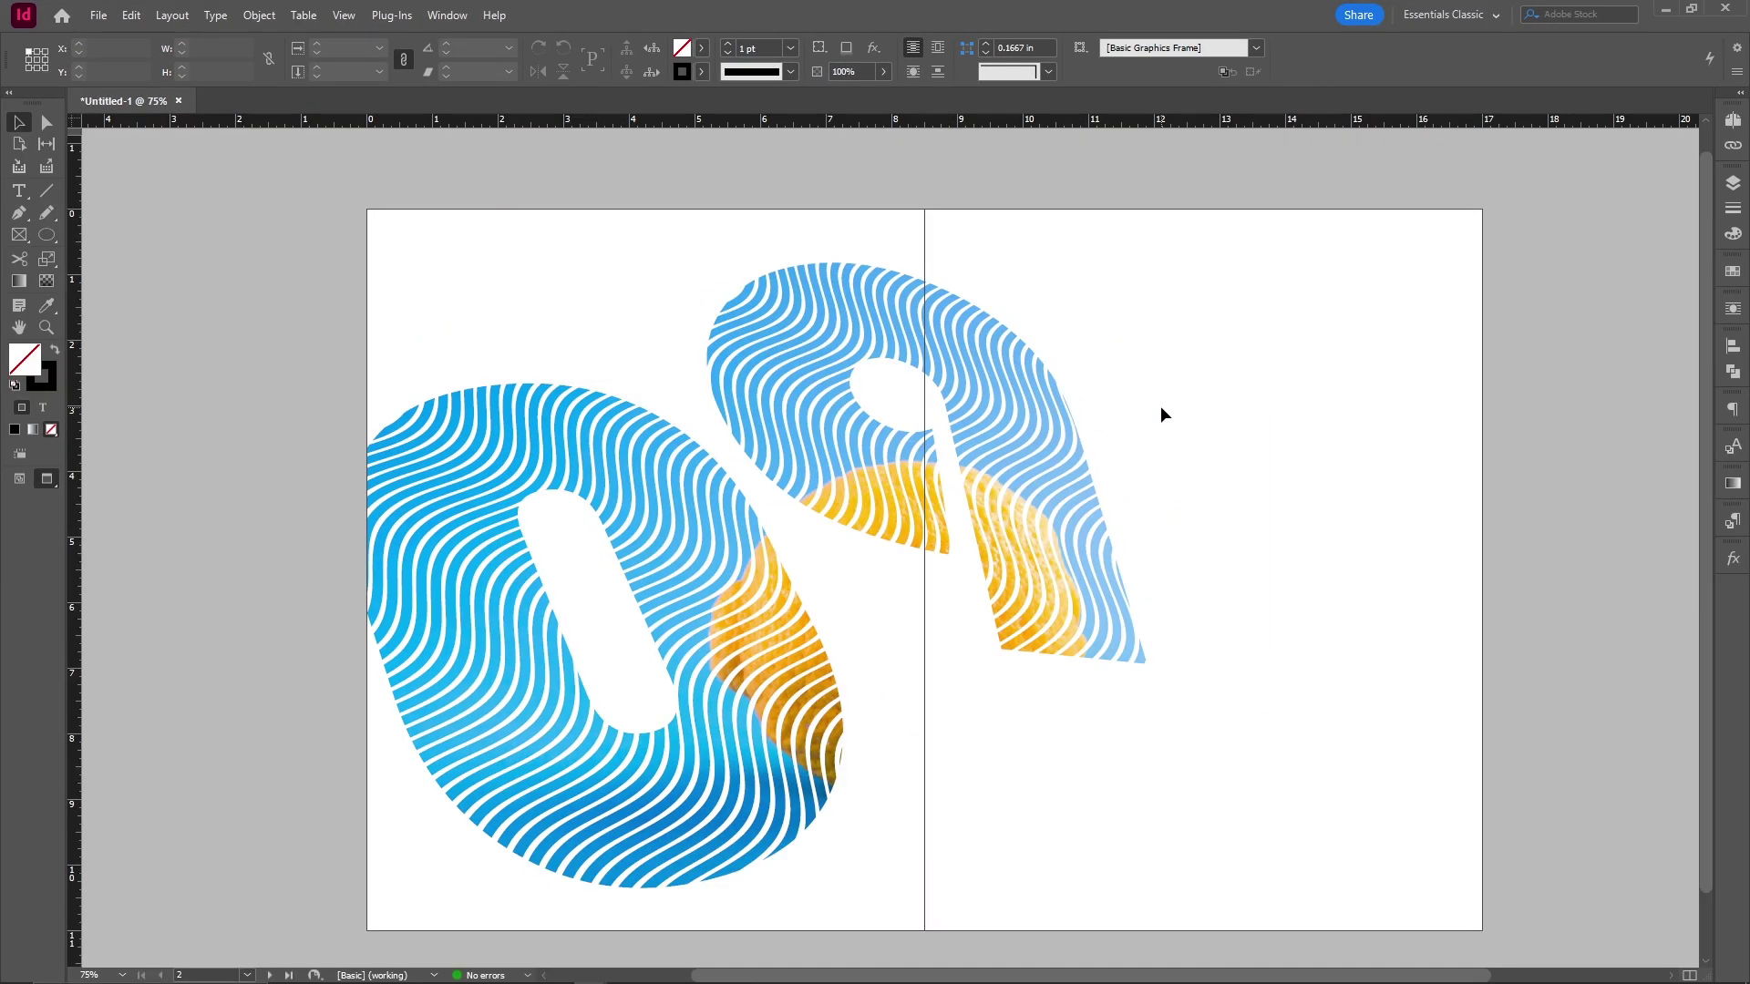
Pan to show the whole spread, select the wavy 09 artwork and open its fx effects menu
drag(1200, 397, 1167, 374)
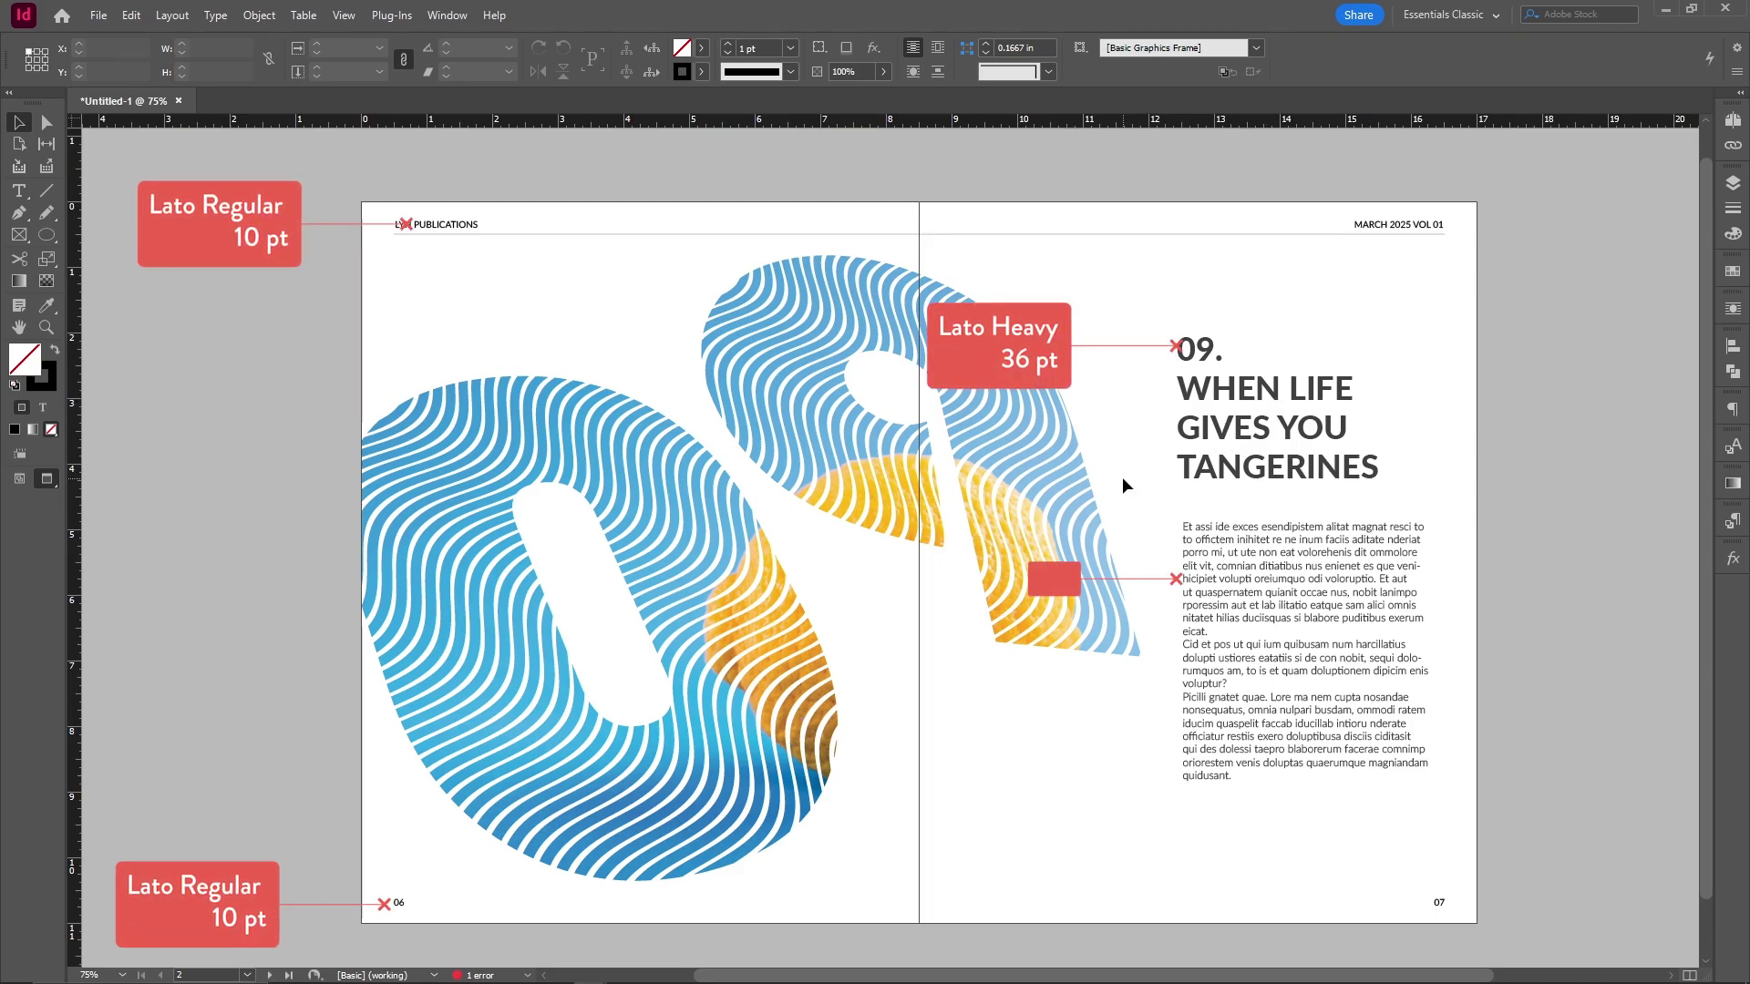
click(1058, 528)
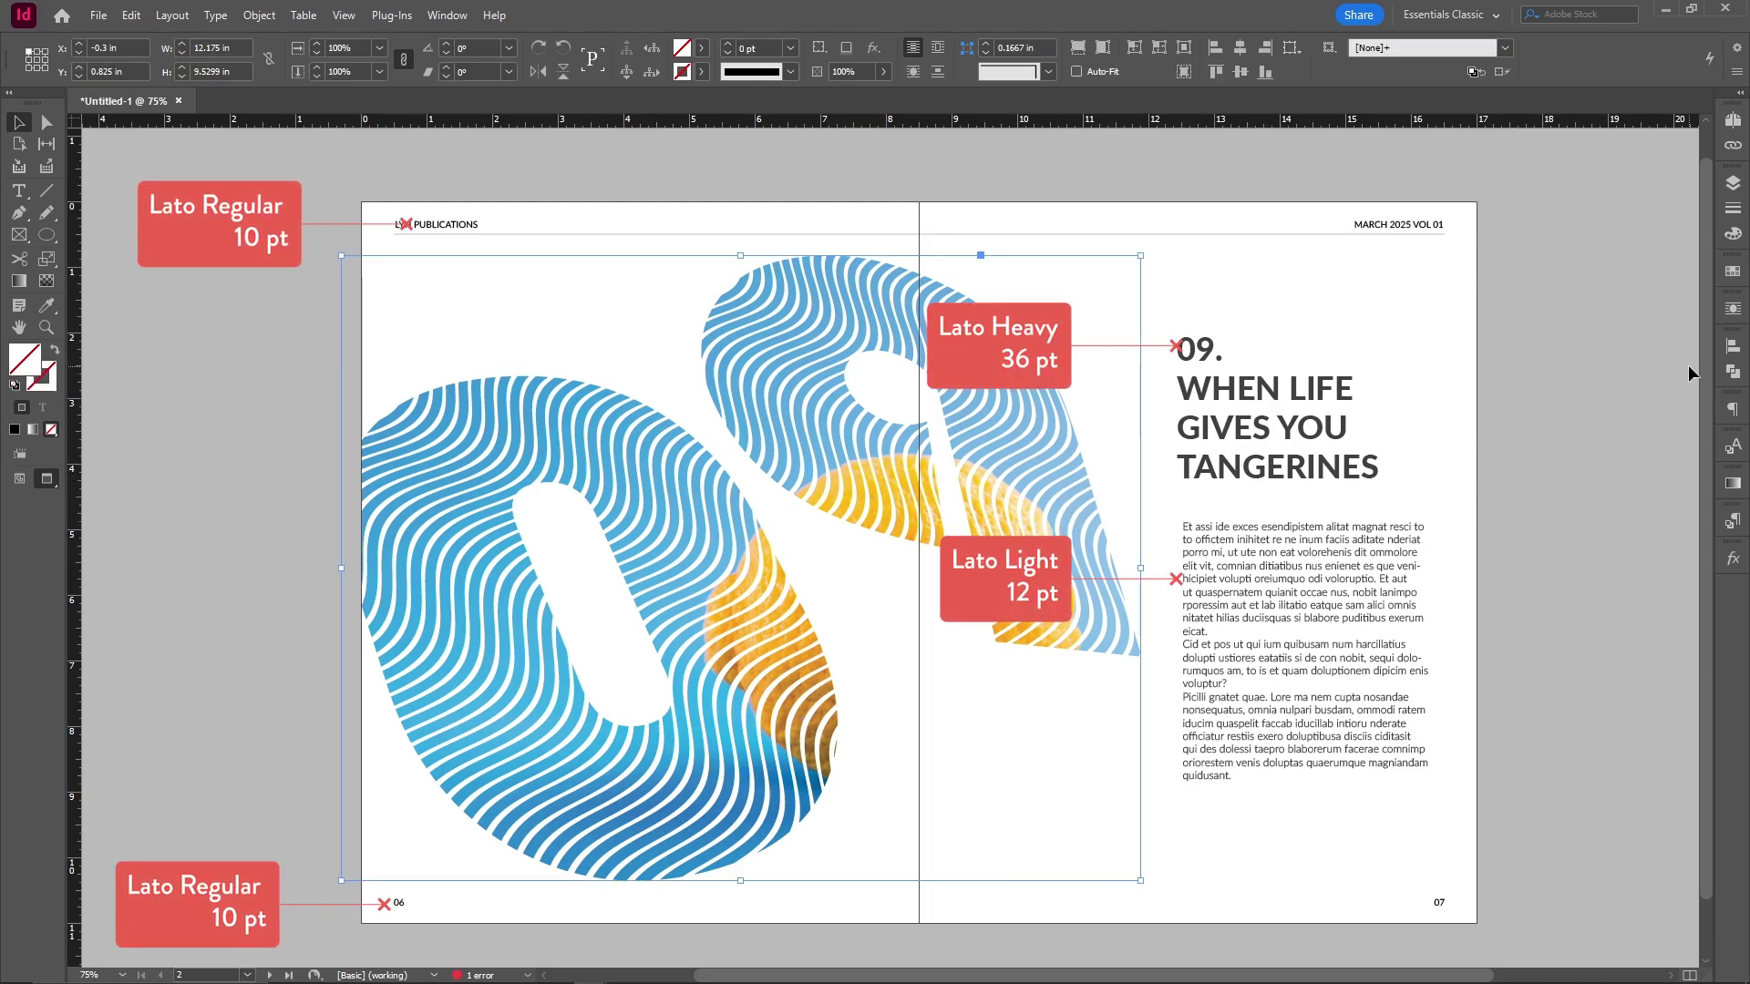
click(1734, 561)
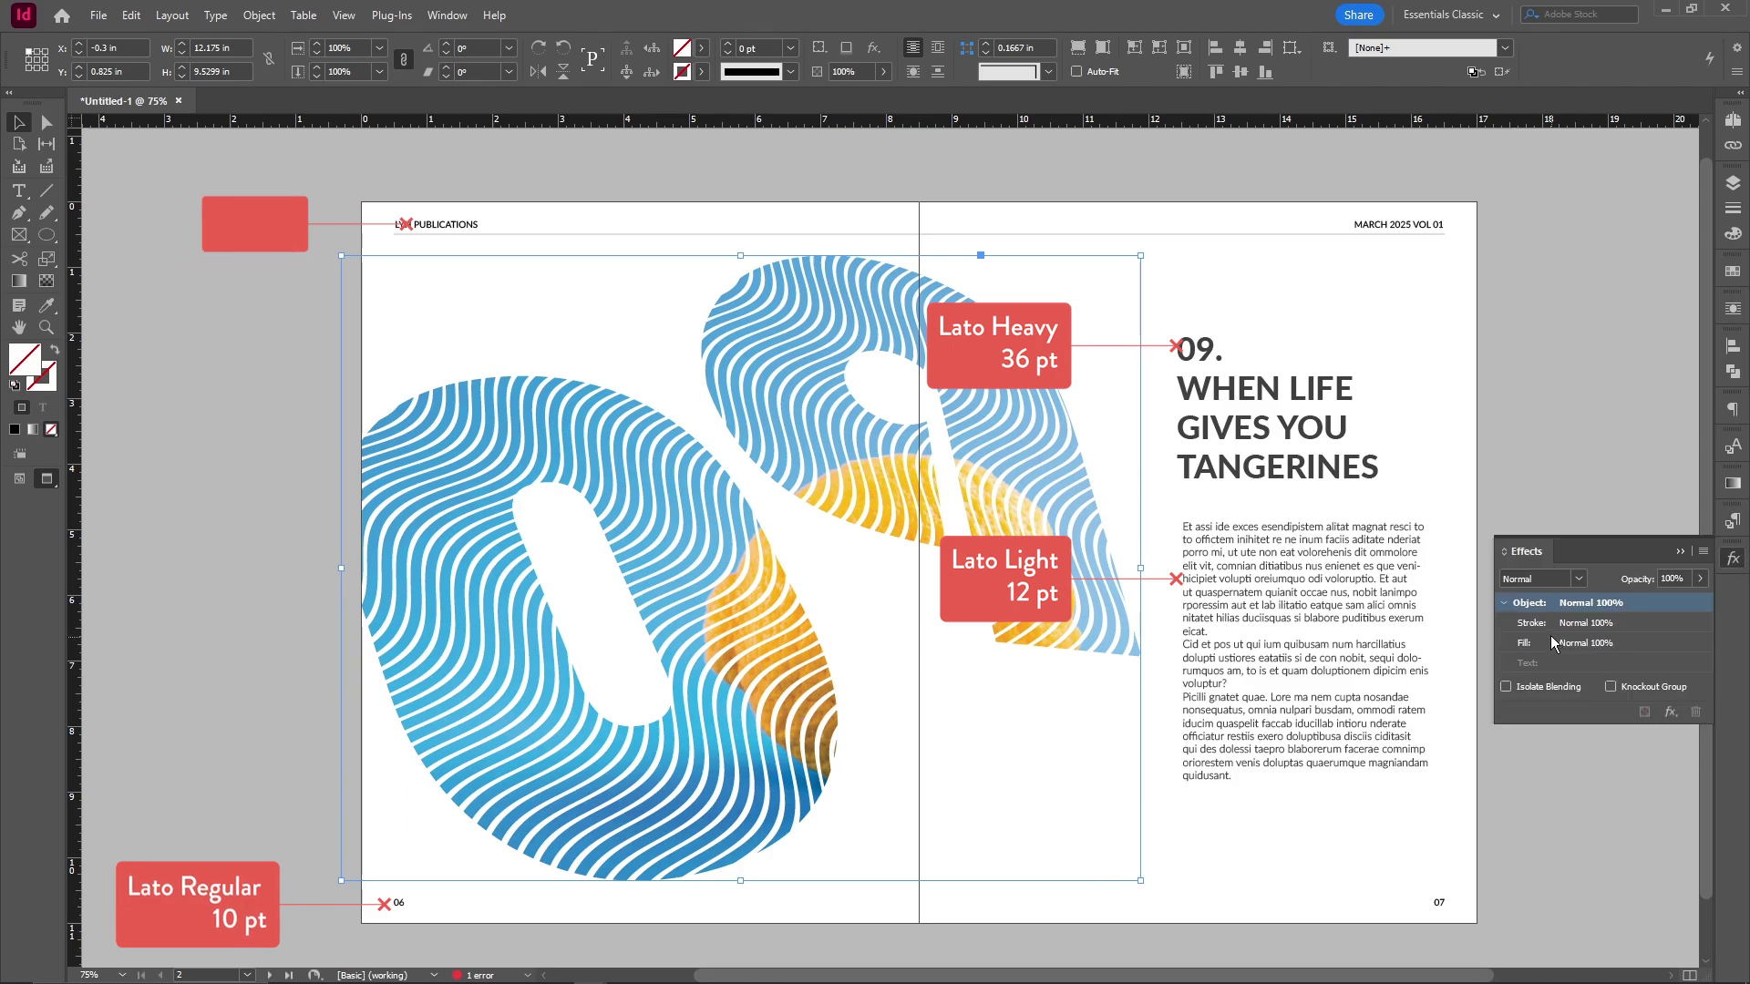
Add a Drop Shadow, then preview Outer Glow and Inner Glow on the artwork
click(1669, 715)
click(1639, 739)
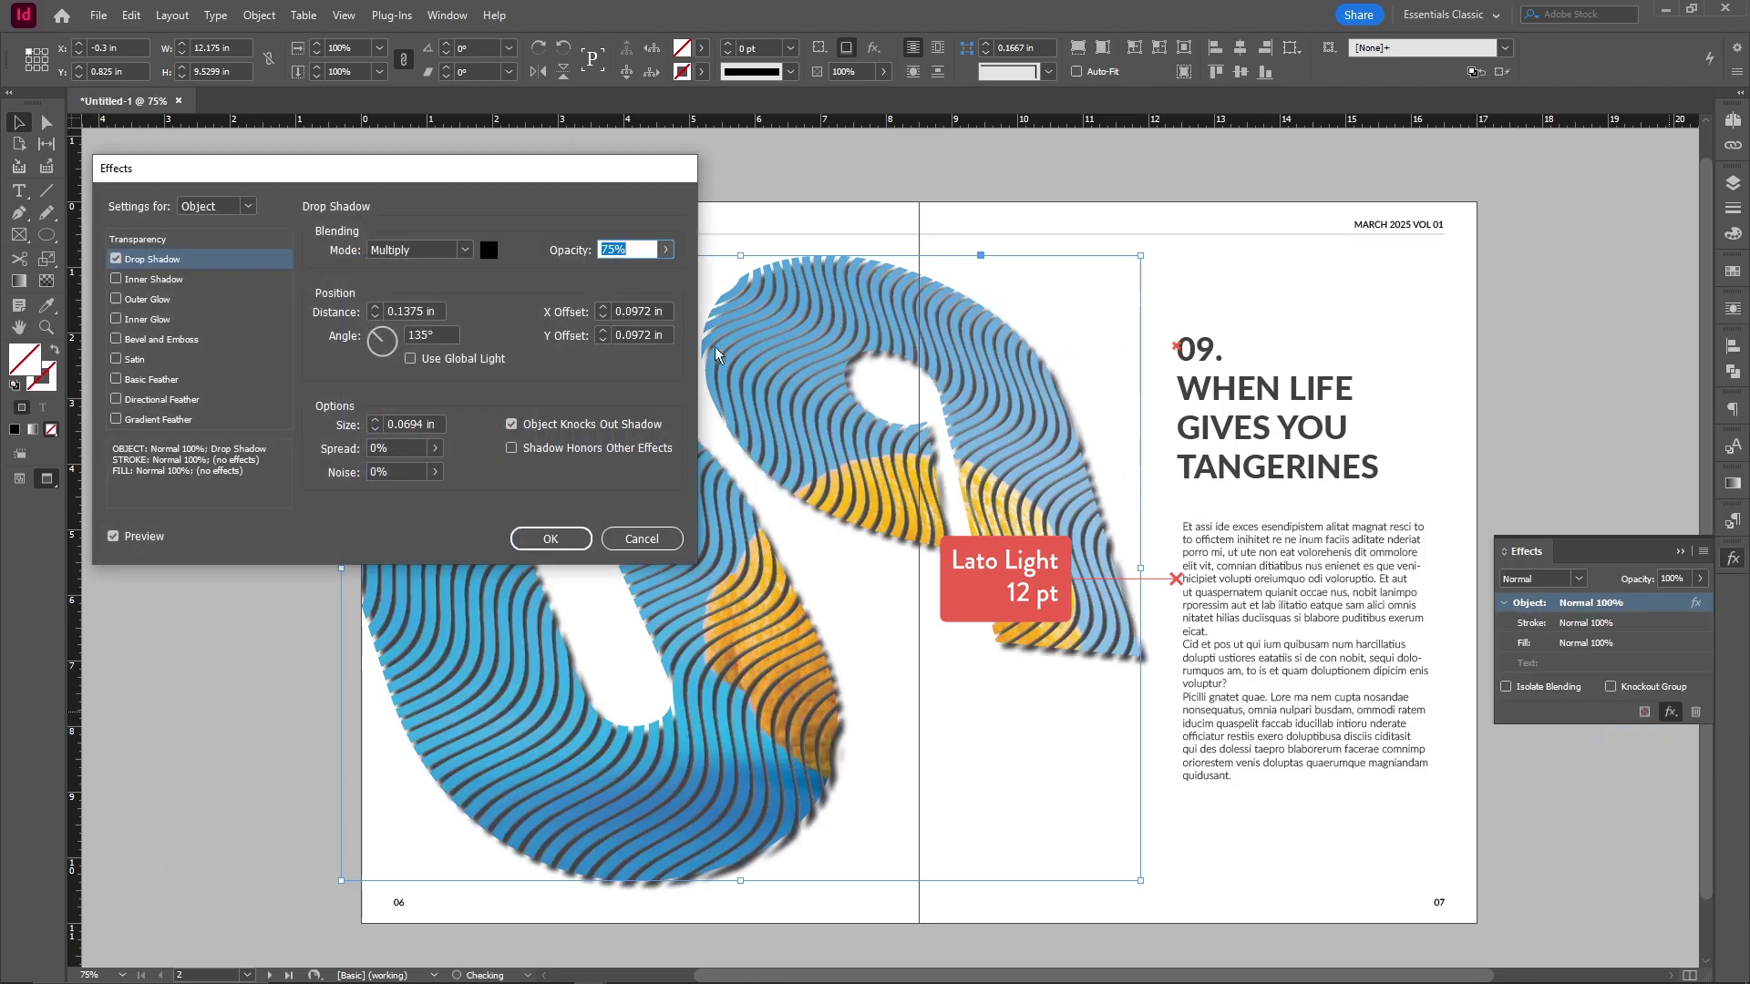
drag(571, 168, 1542, 231)
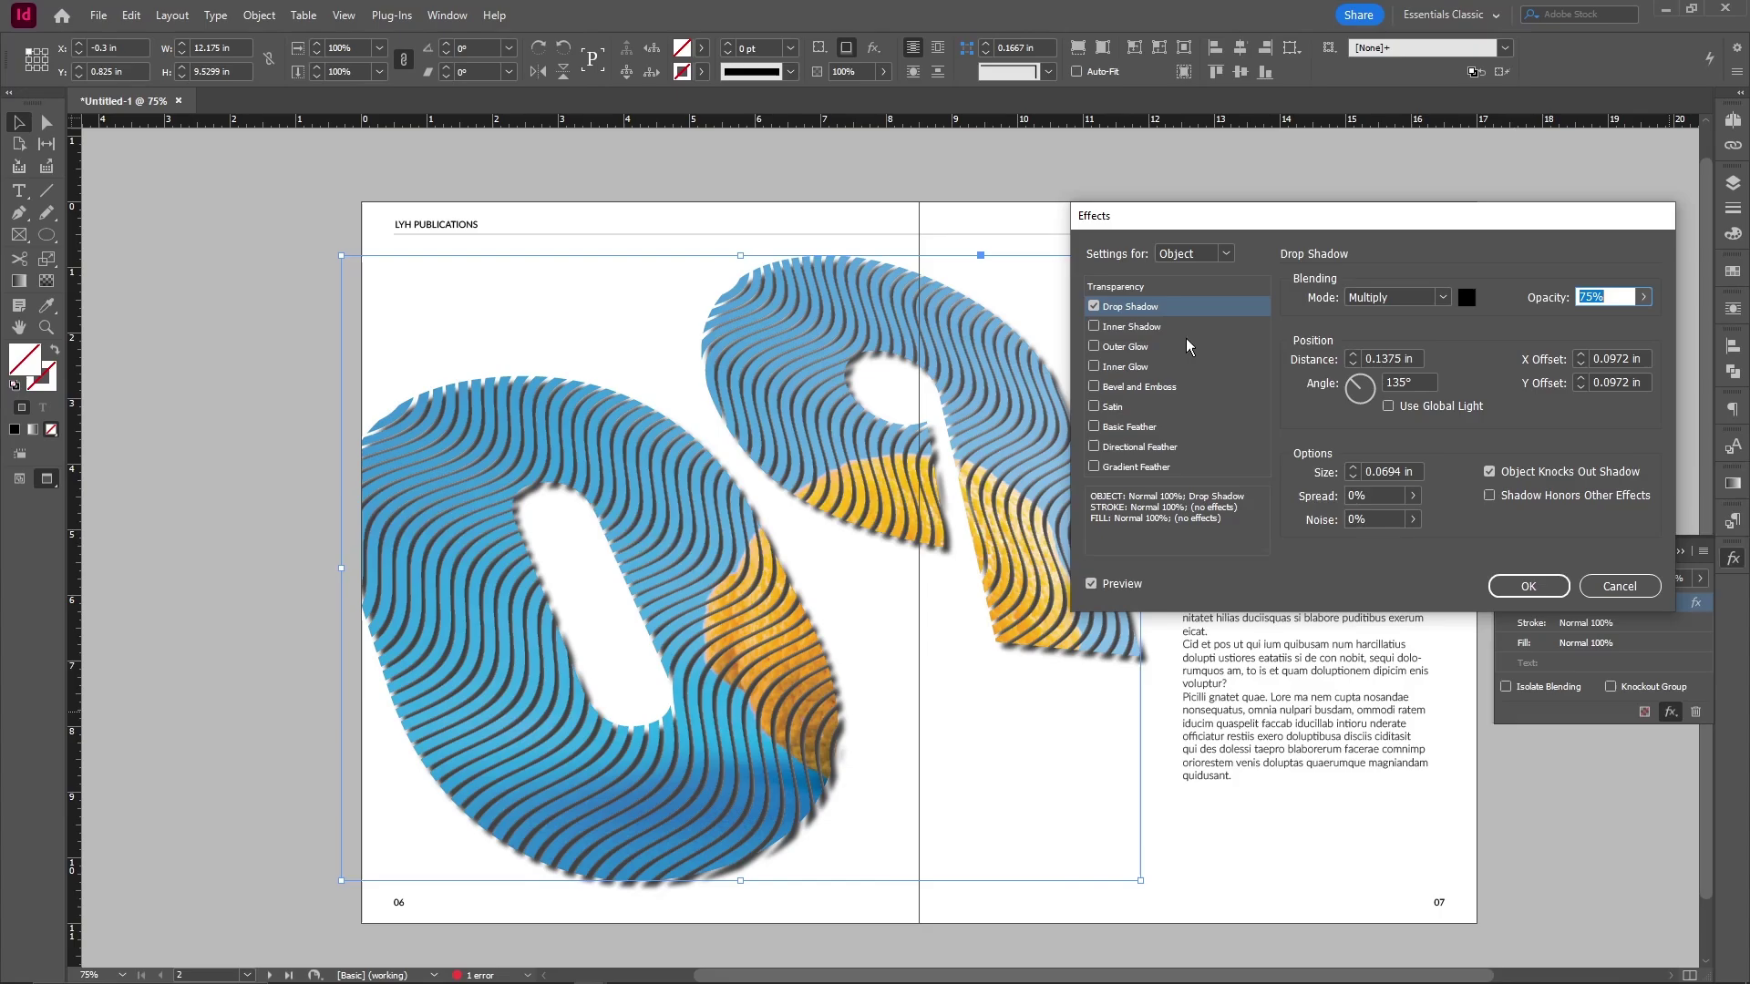
click(1114, 346)
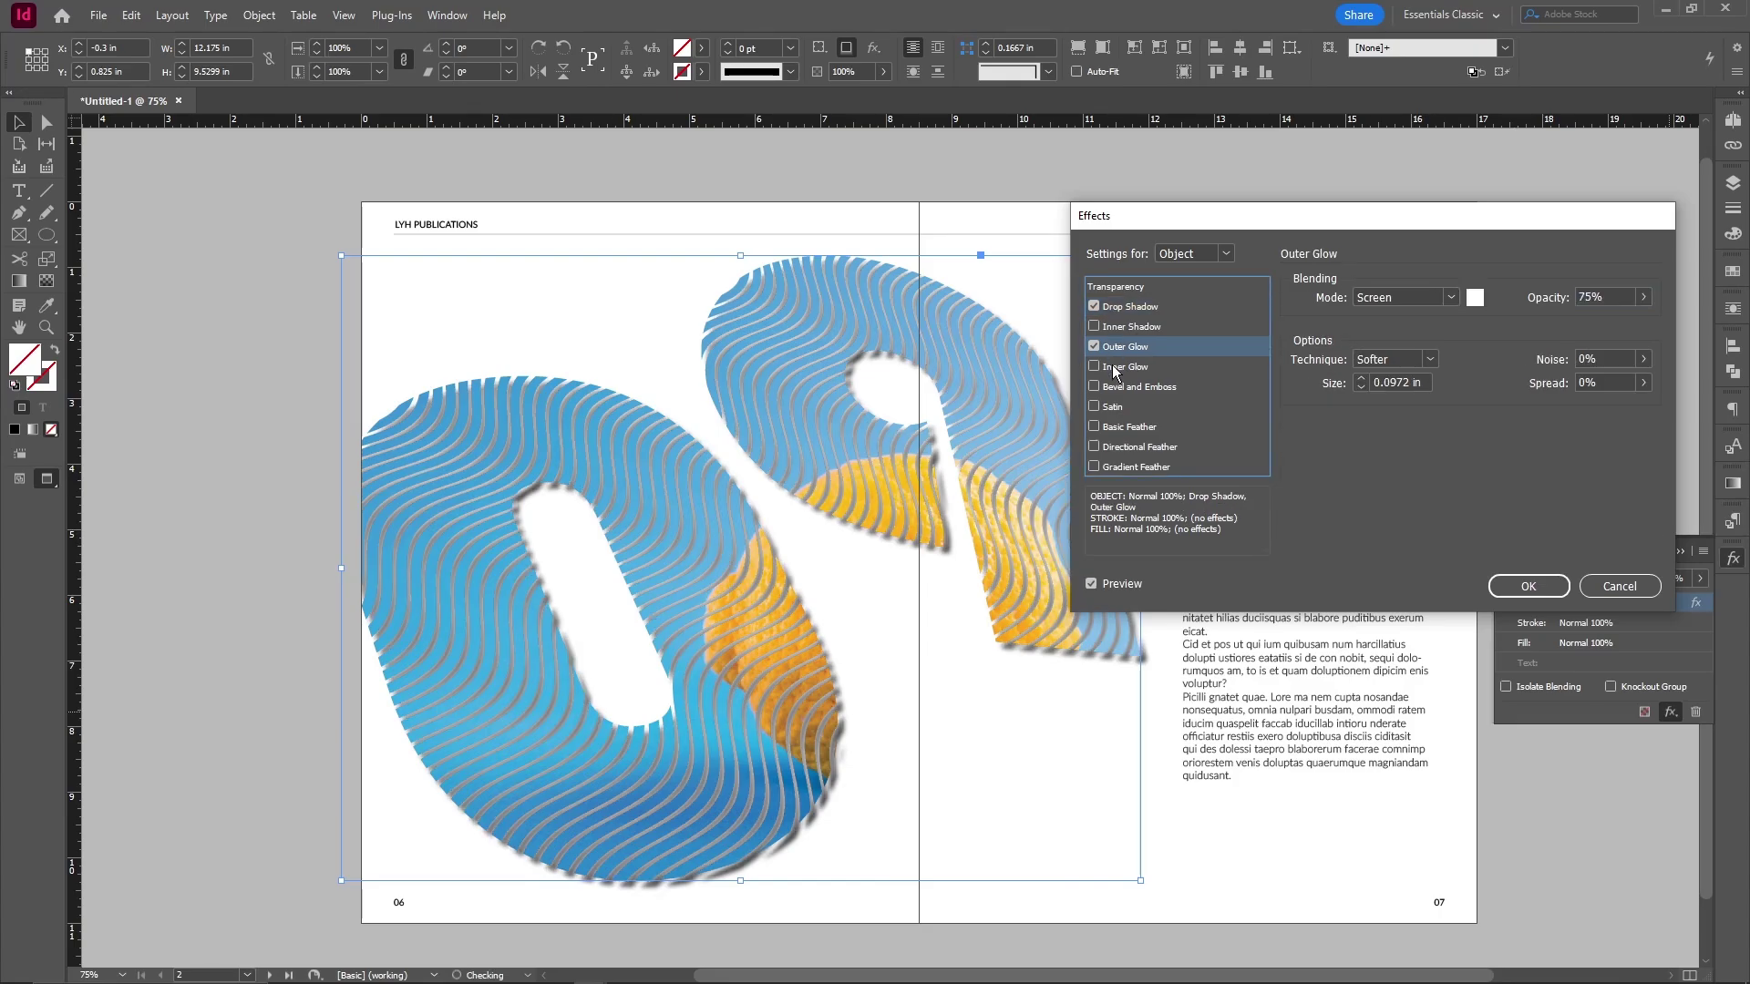
click(1094, 367)
Turn off the shadow and glows, try Bevel and Emboss, and leave only Satin on
click(1094, 347)
click(1094, 306)
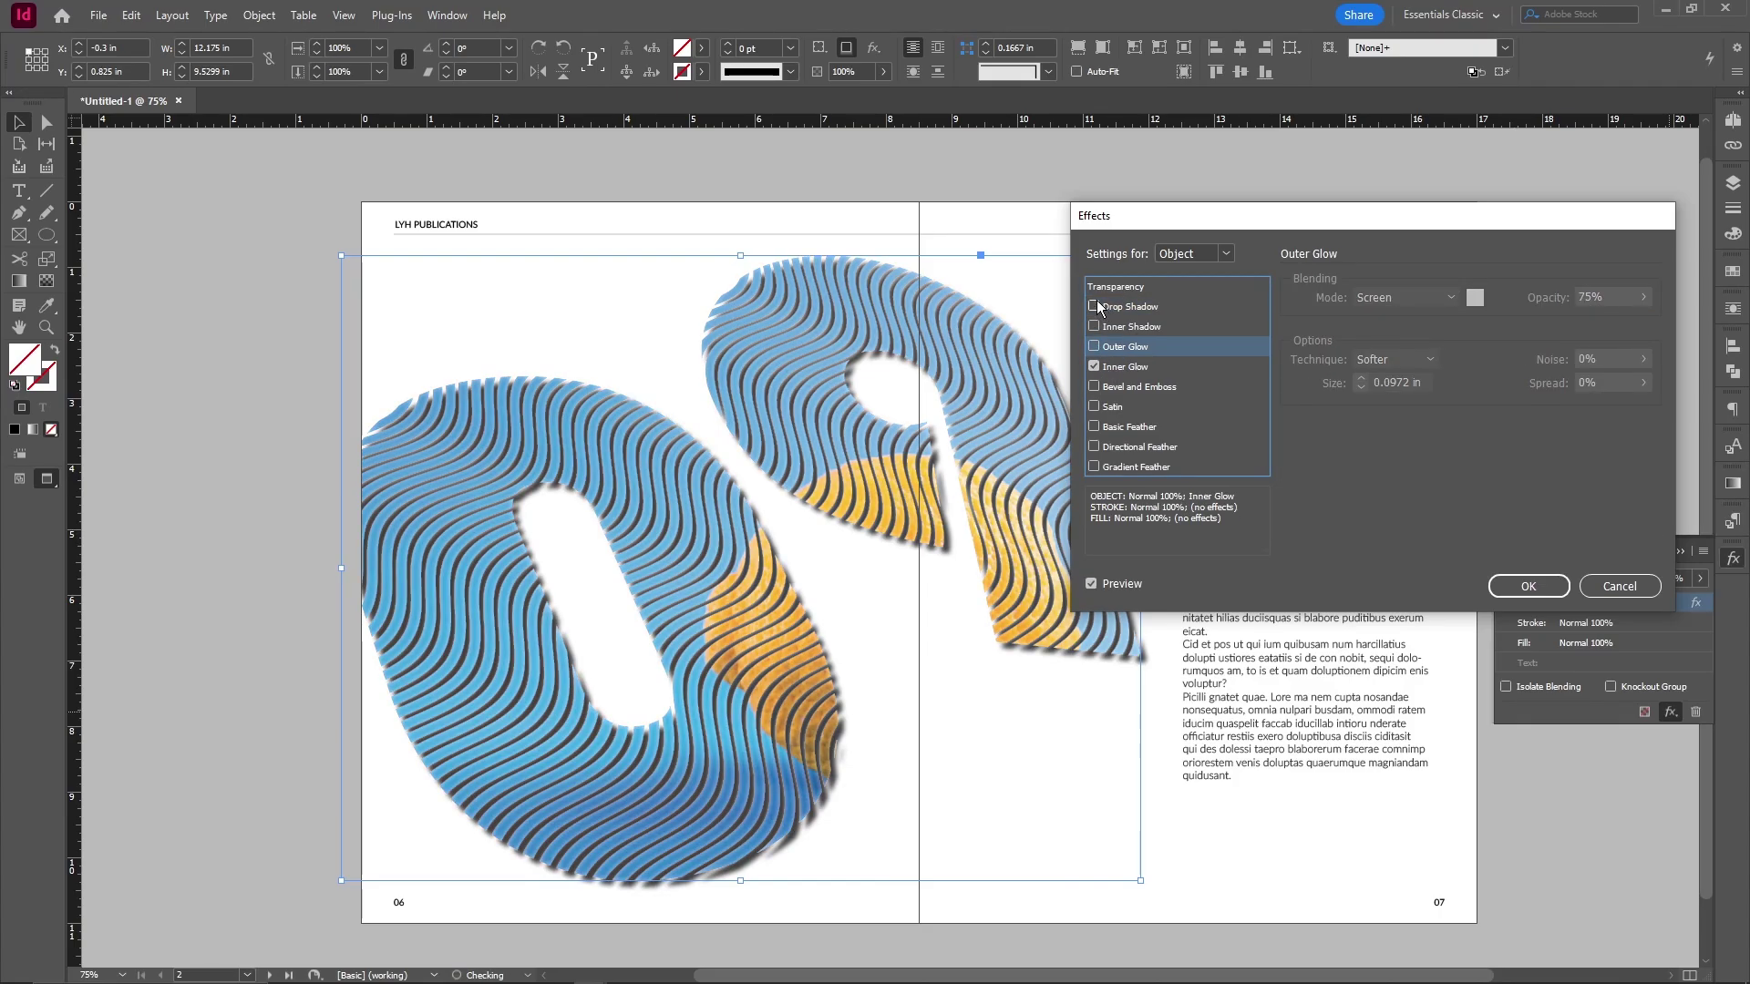
click(1093, 367)
click(1094, 387)
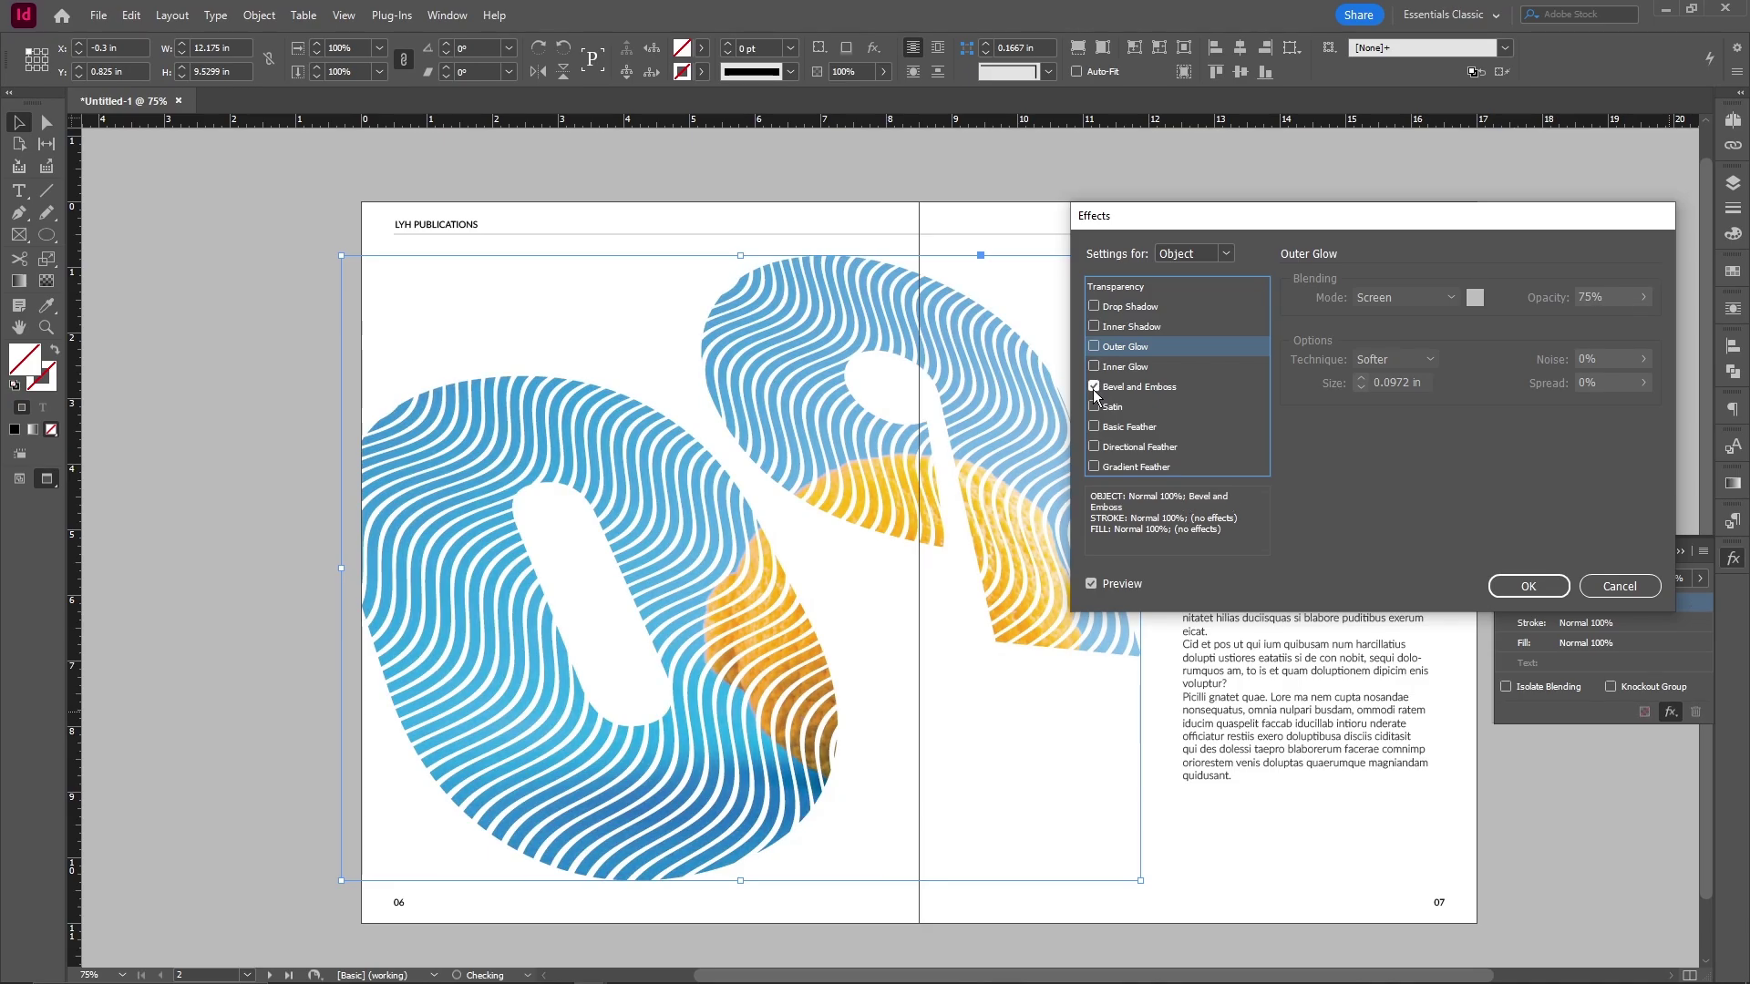
click(1094, 389)
click(1093, 406)
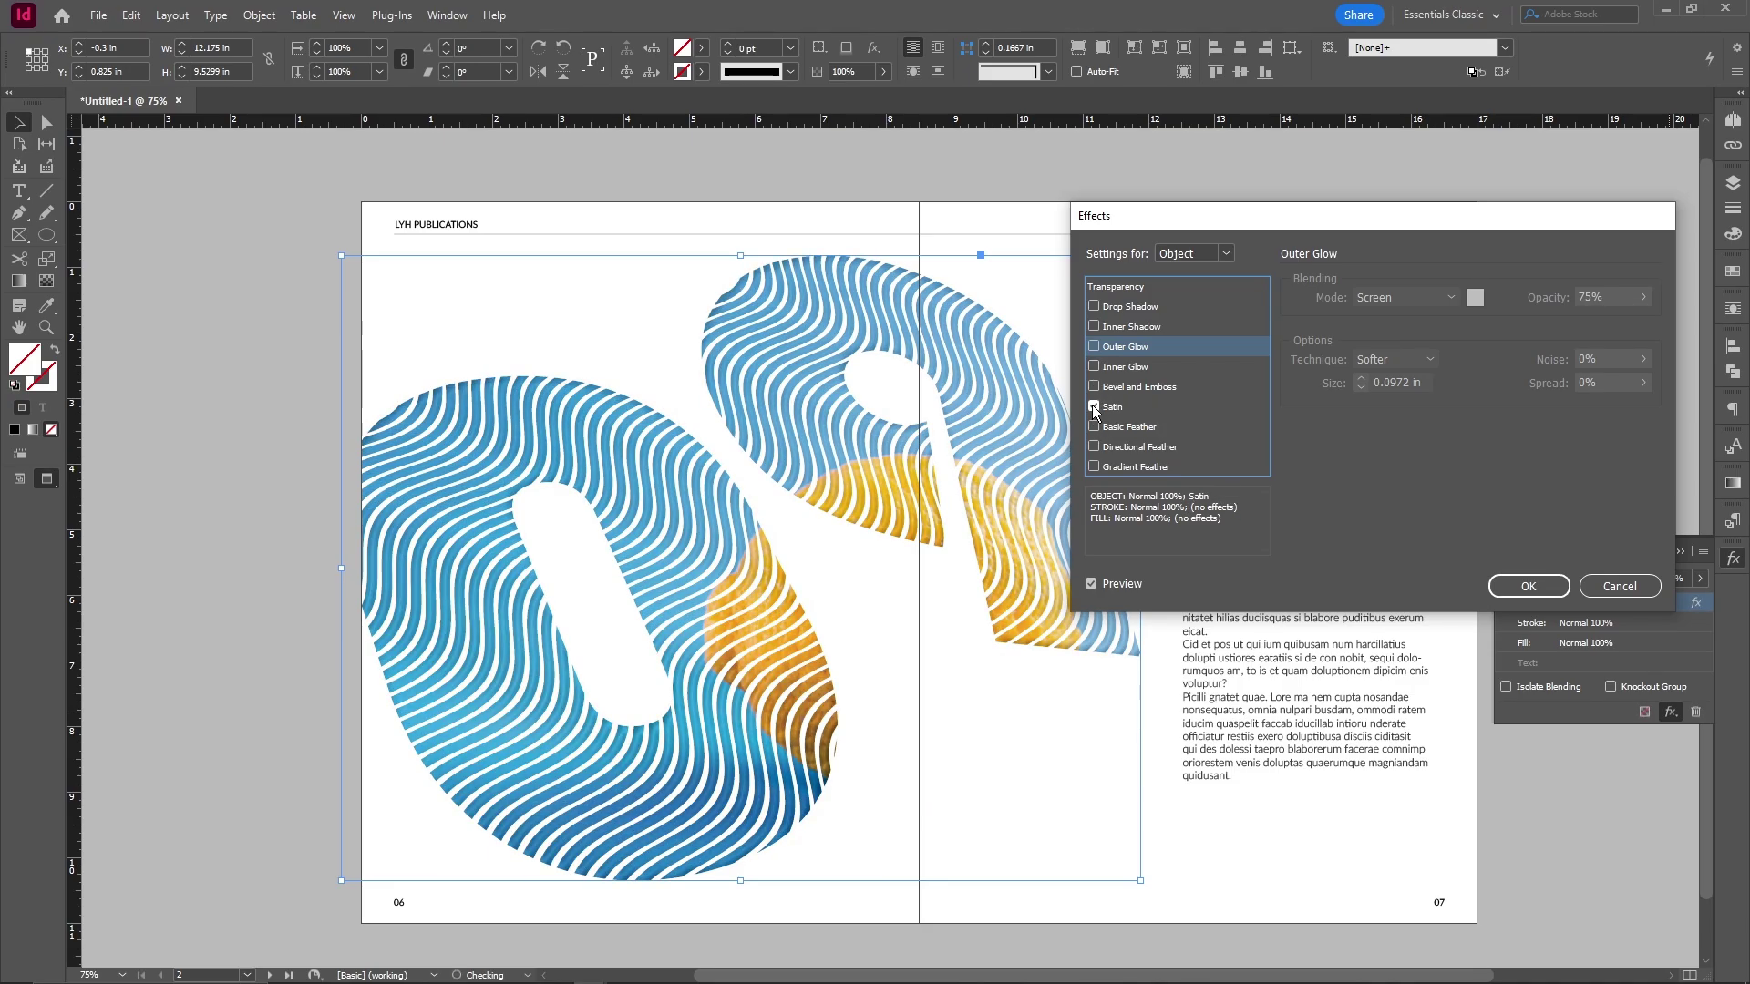
click(1094, 427)
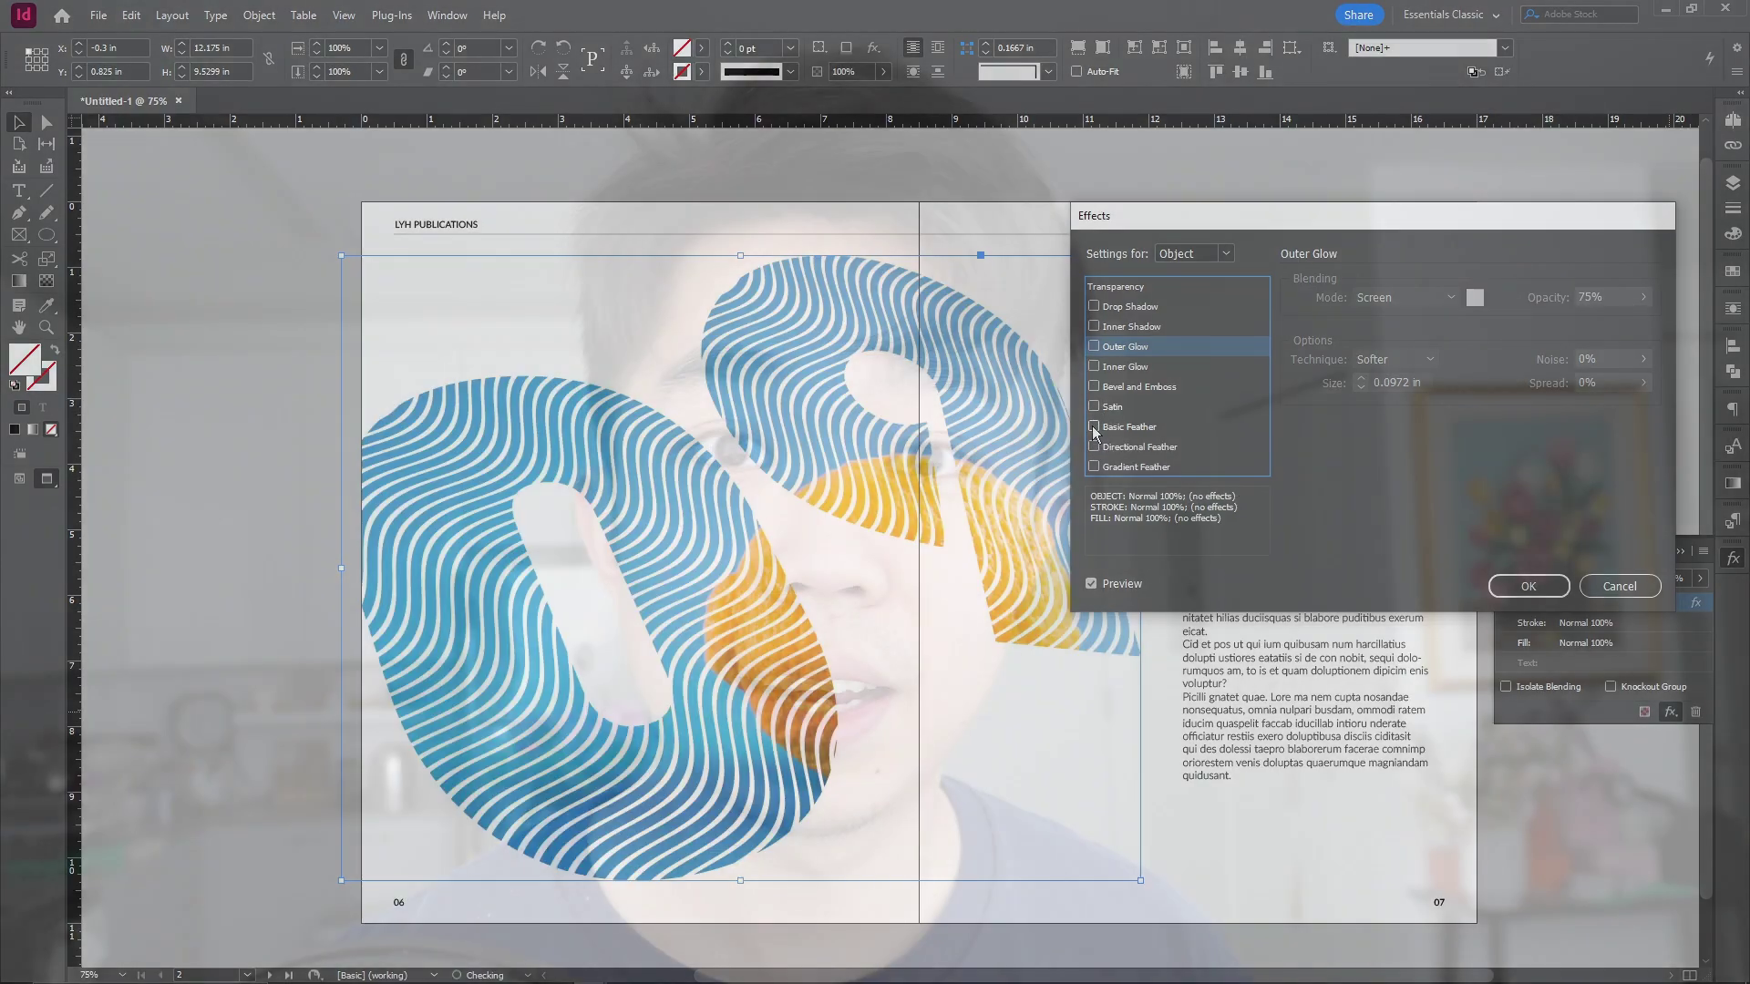